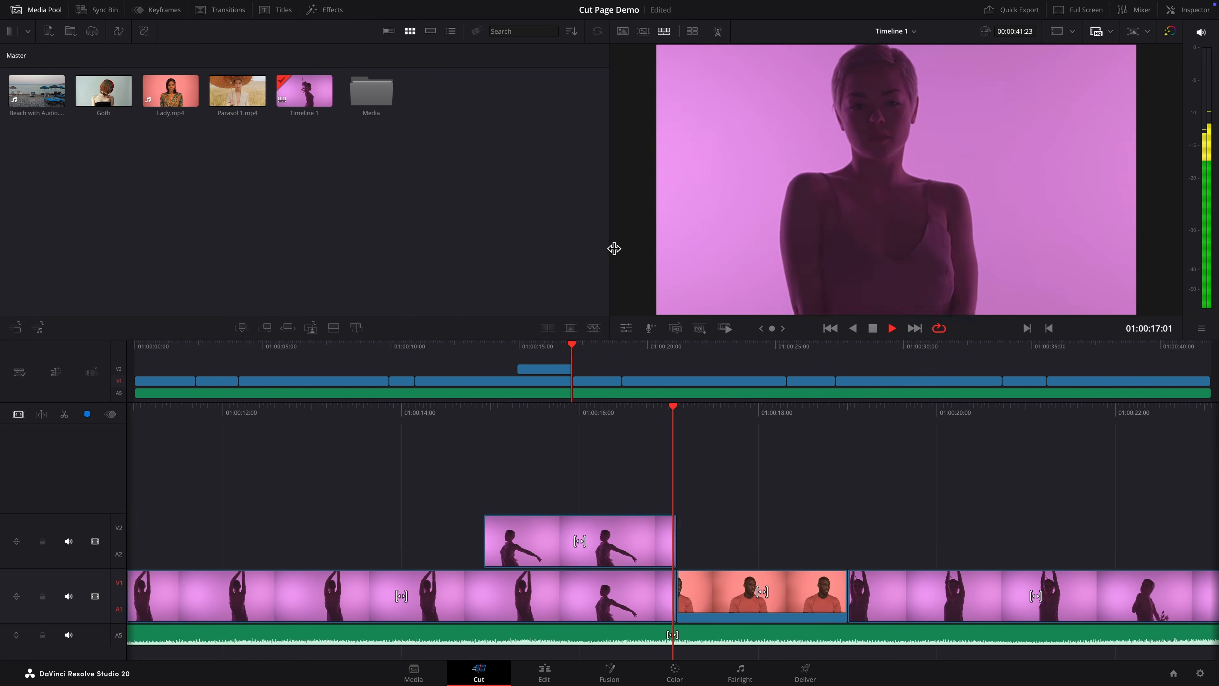
- Widen the media pool and increase the height of the media pool and viewer area above the timeline
mouse_move(607, 251)
left_mouse_down()
mouse_move(515, 248)
mouse_move(629, 257)
left_mouse_up()
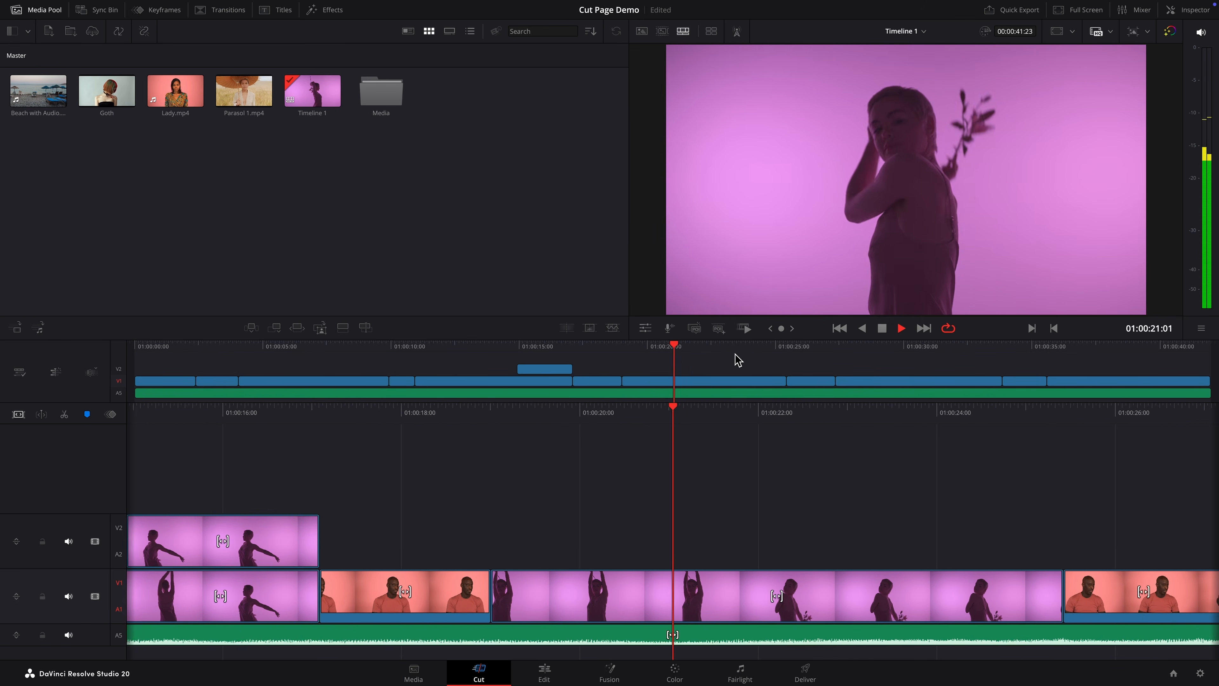
left_click_drag(738, 343, 741, 391)
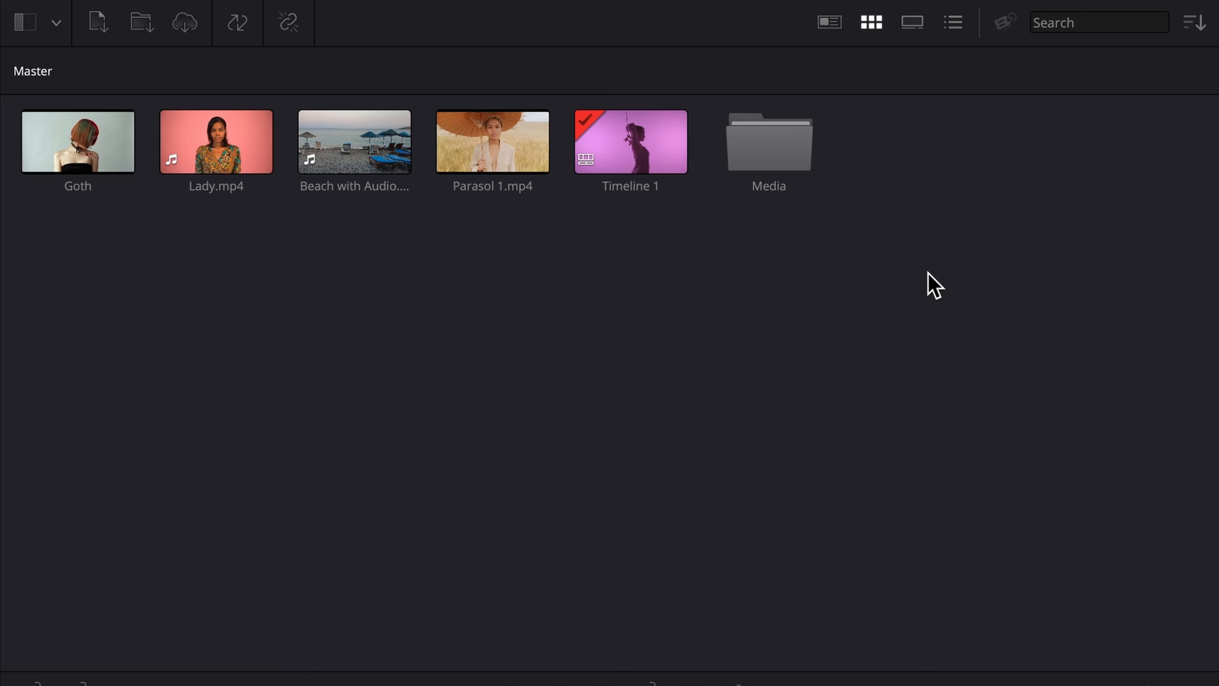
- Browse through the Media and Video bins into the Women bin, and return to the Master bin
double_click(766, 163)
double_click(91, 164)
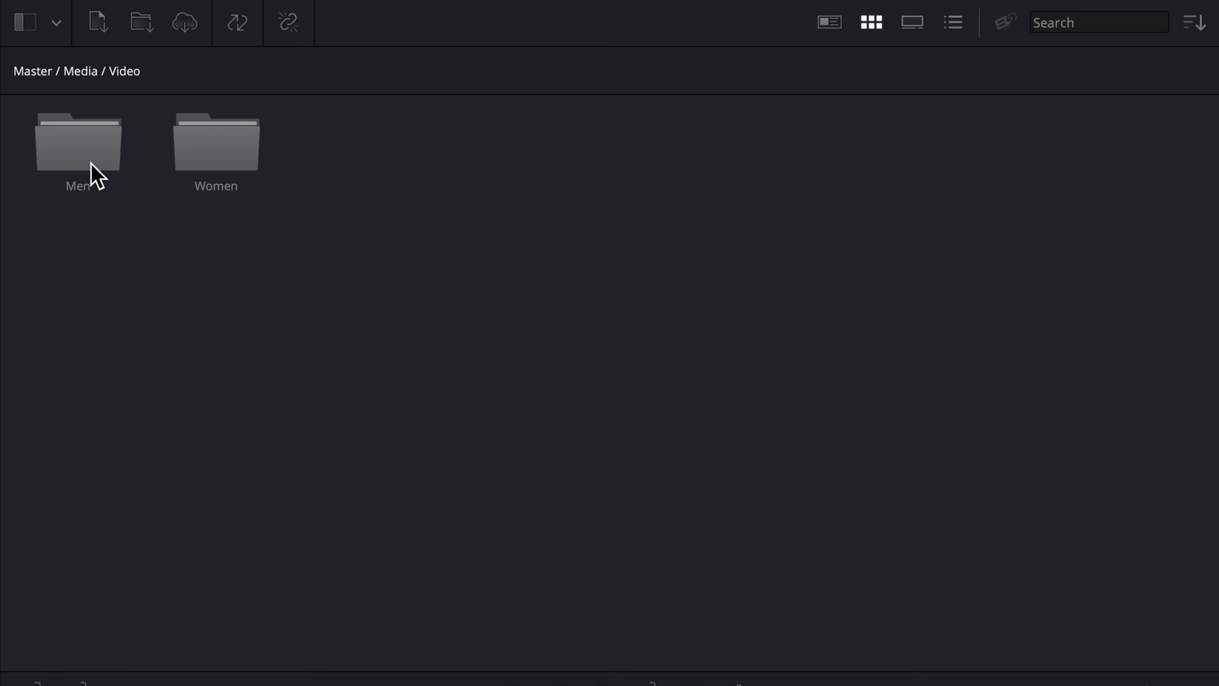
left_click(237, 163)
double_click(237, 160)
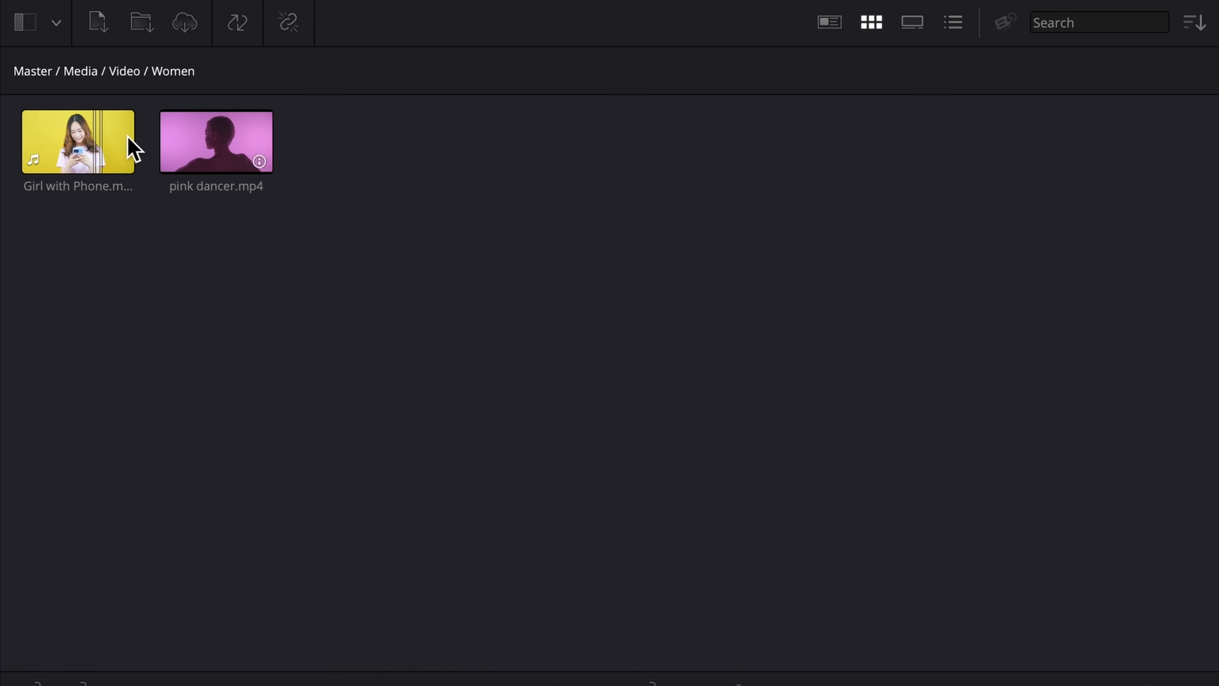
left_click(37, 84)
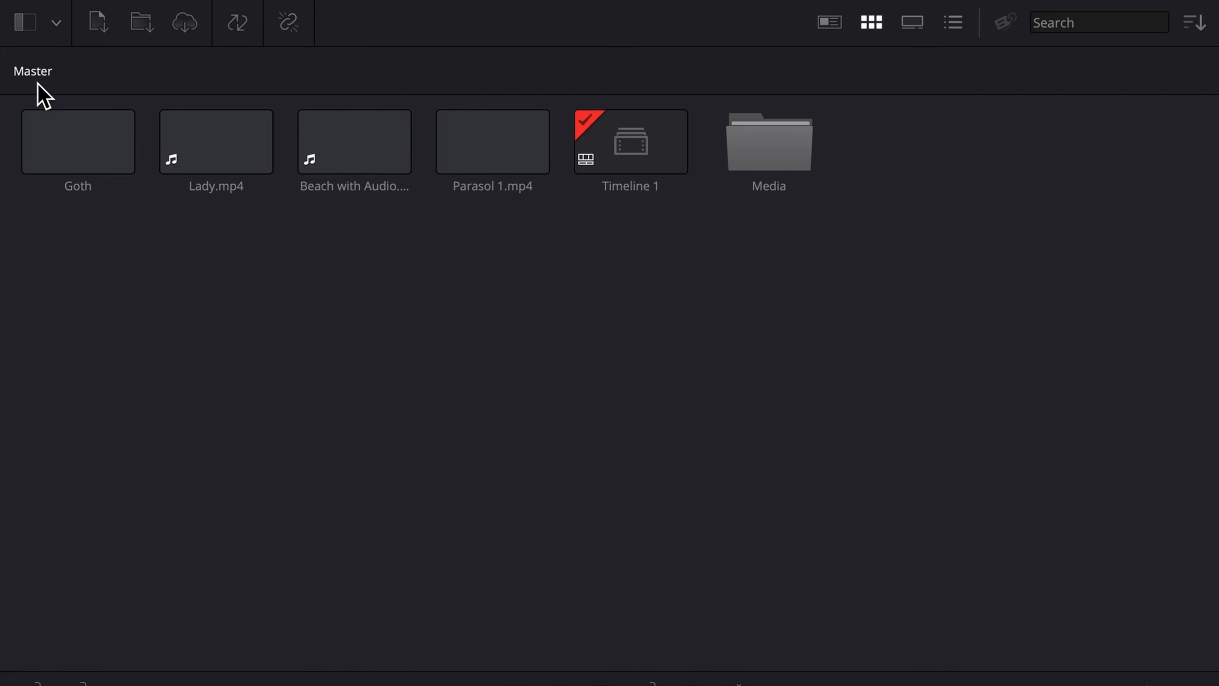
- Use the bin list to view the Men bin and go back to the Master bin
left_click(57, 23)
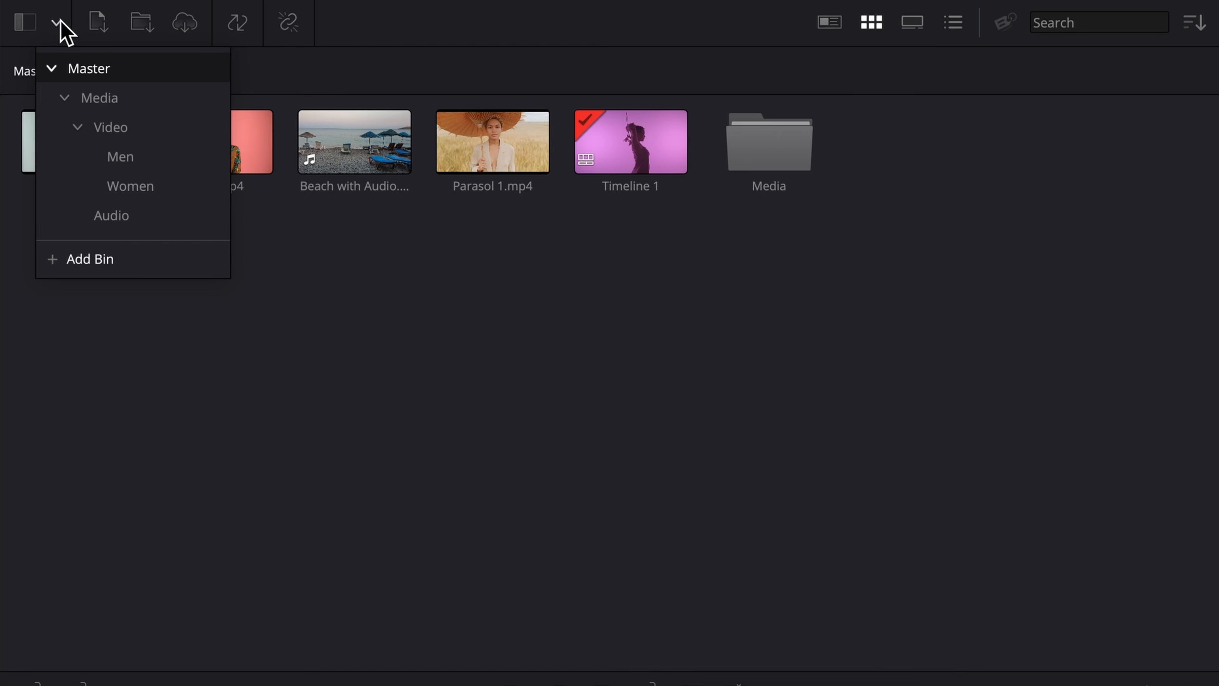
left_click(126, 162)
left_click(320, 184)
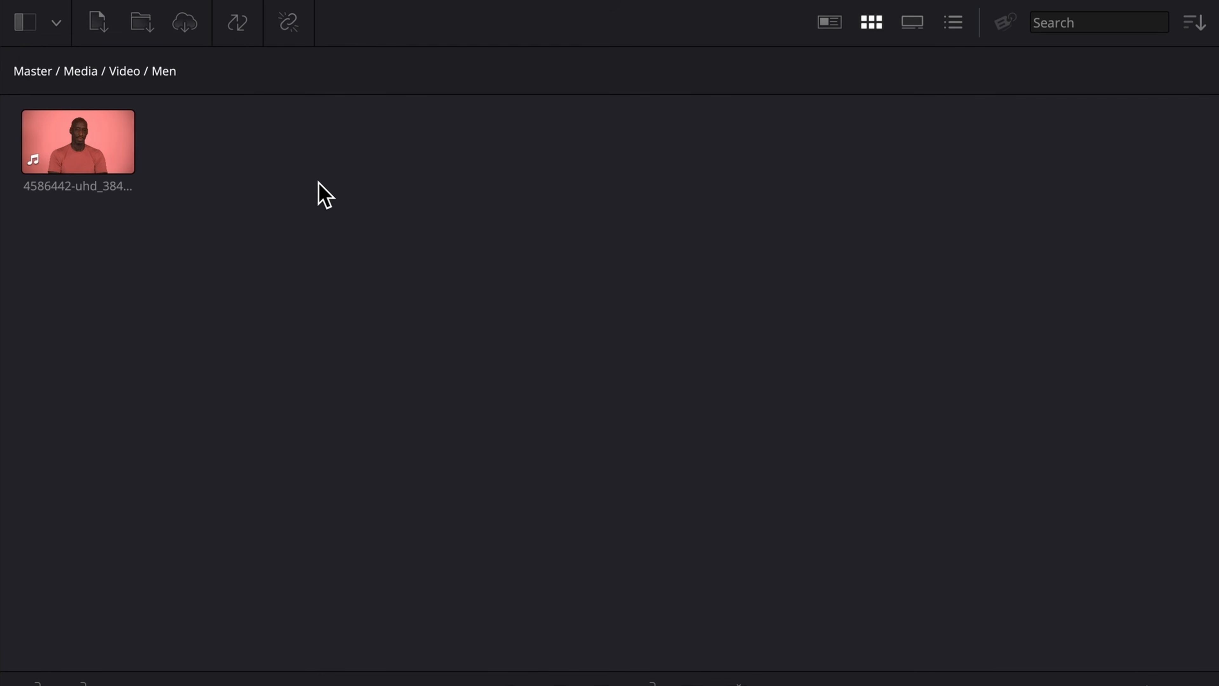
left_click(51, 22)
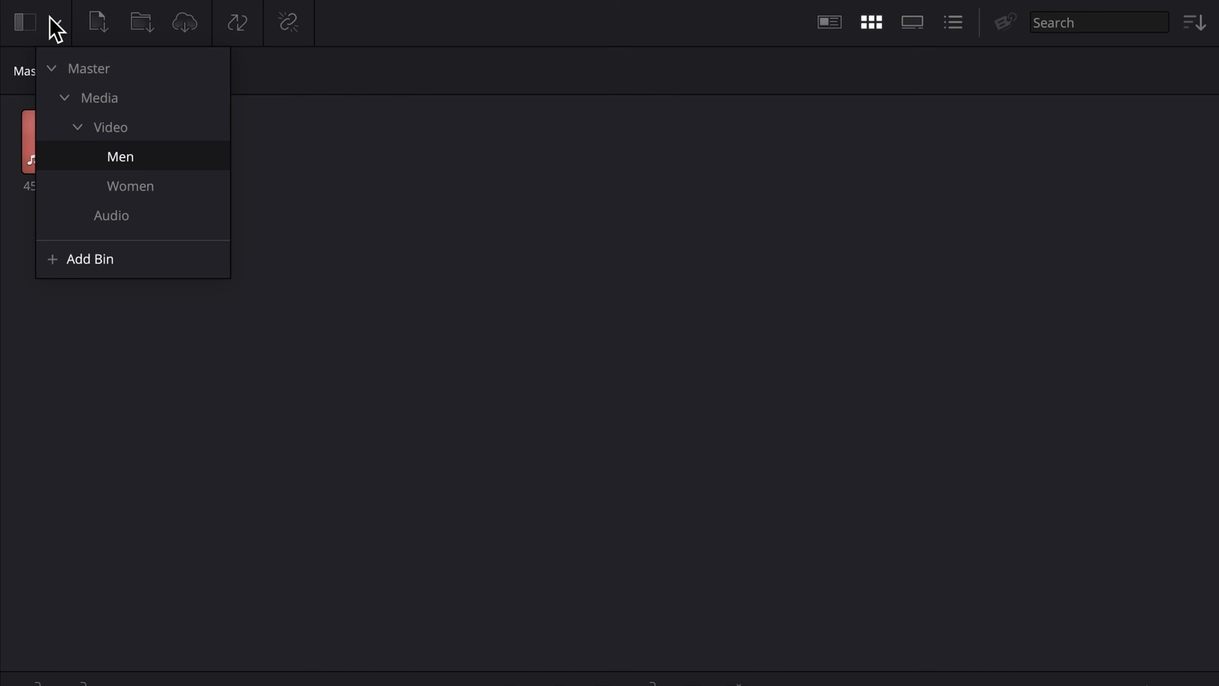
left_click(95, 72)
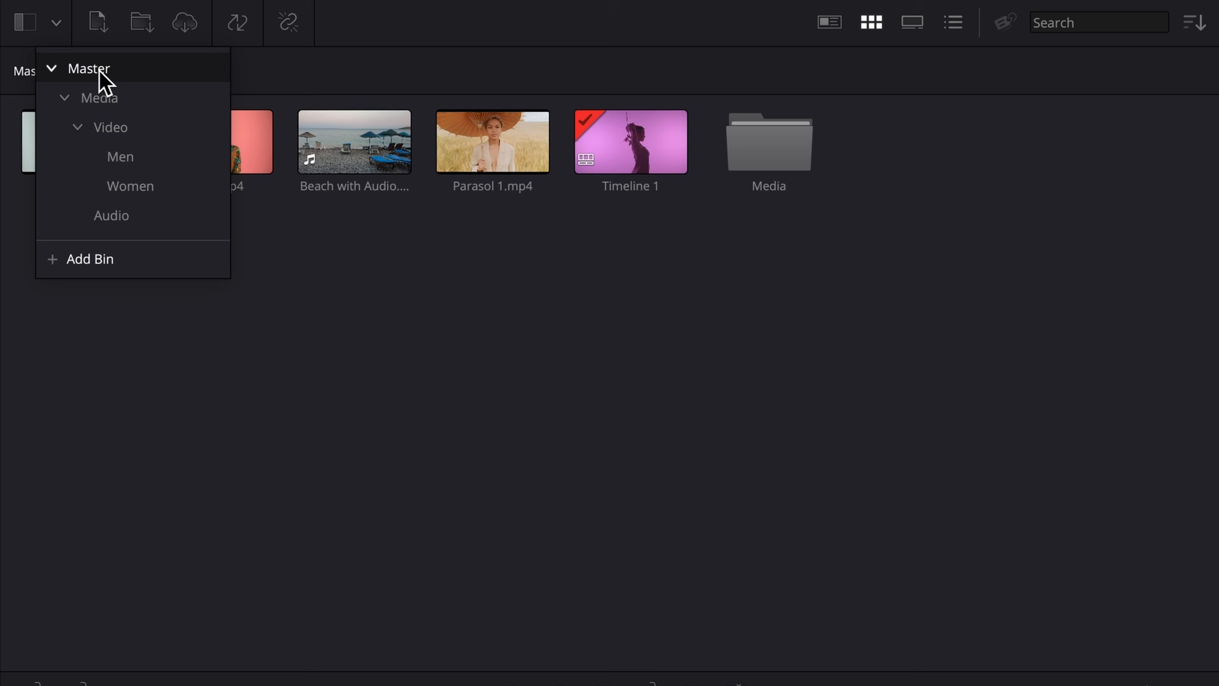
left_click(575, 369)
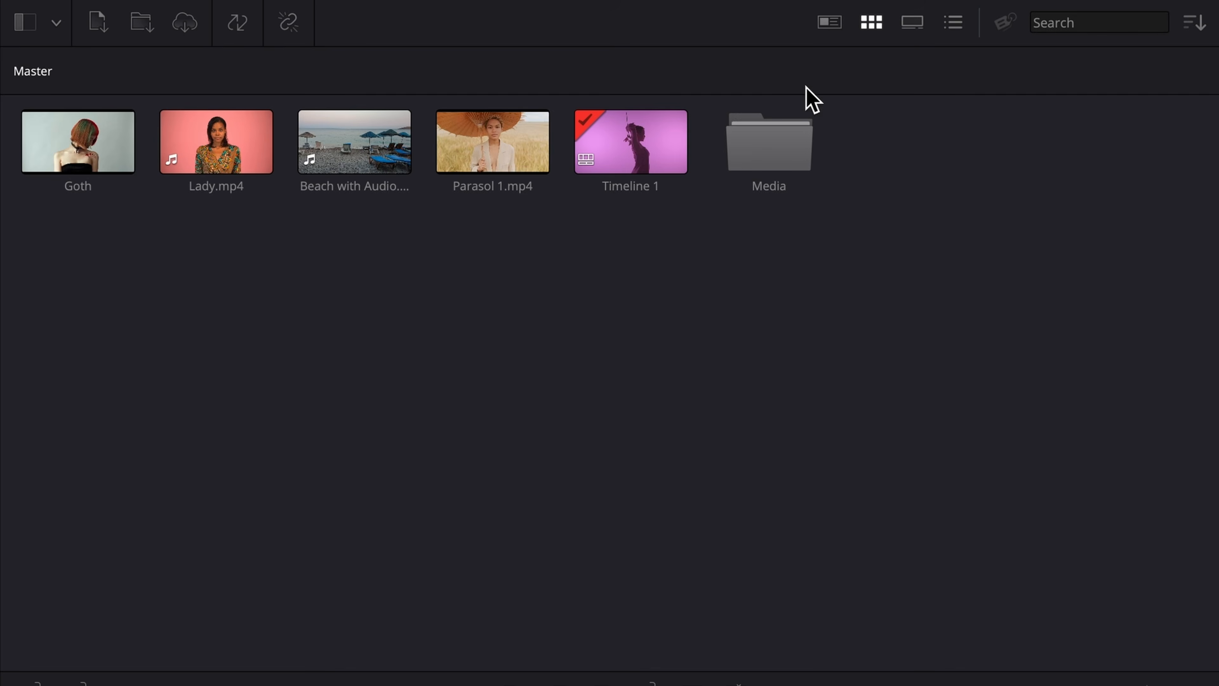
- View the Master clips in metadata view, return to thumbnail view and display the clip information for Parasol 1.mp4
left_click(829, 24)
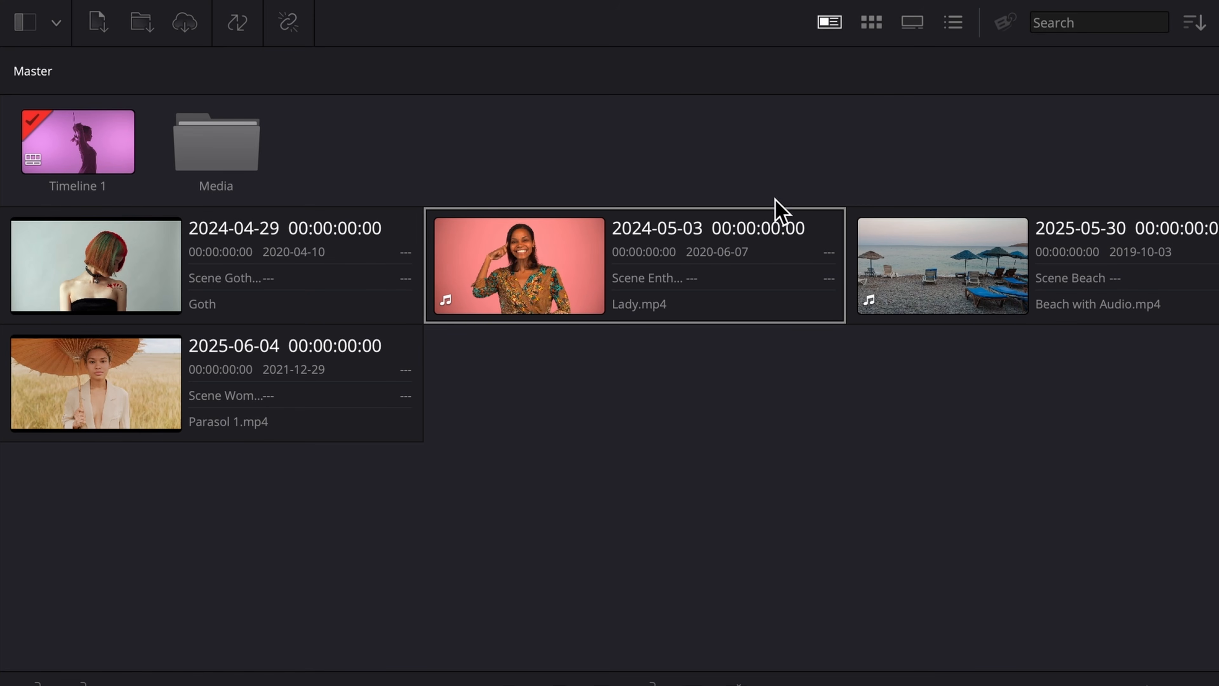
left_click(872, 23)
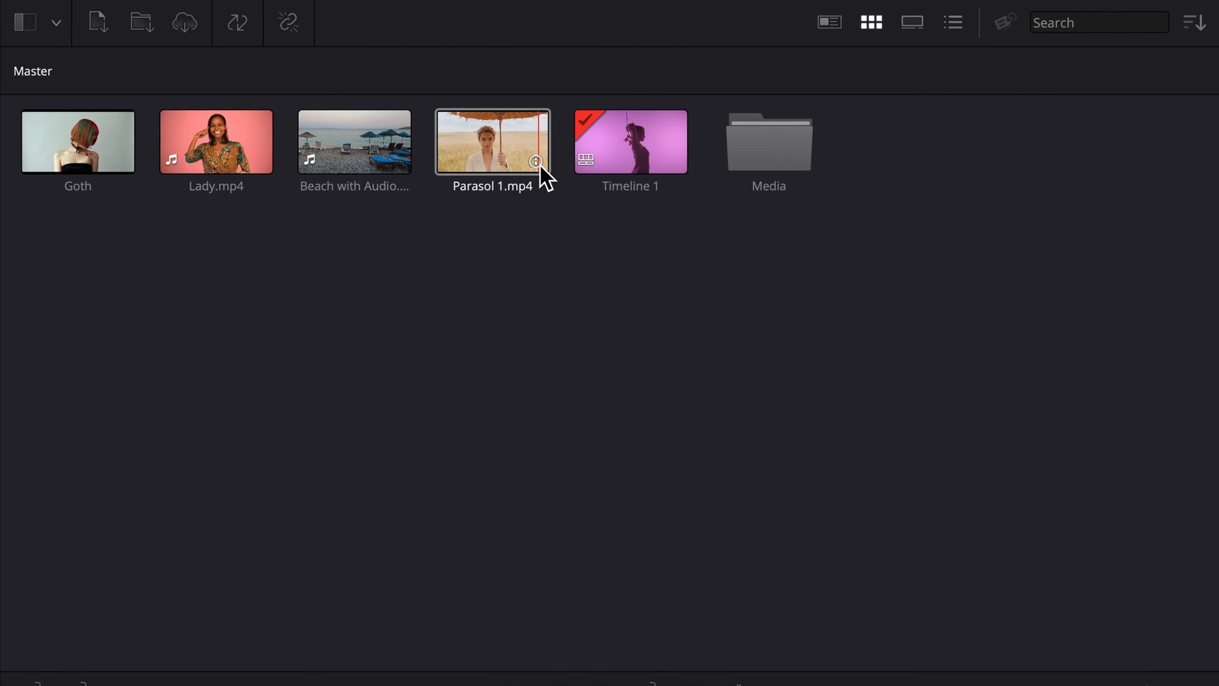
mouse_move(537, 162)
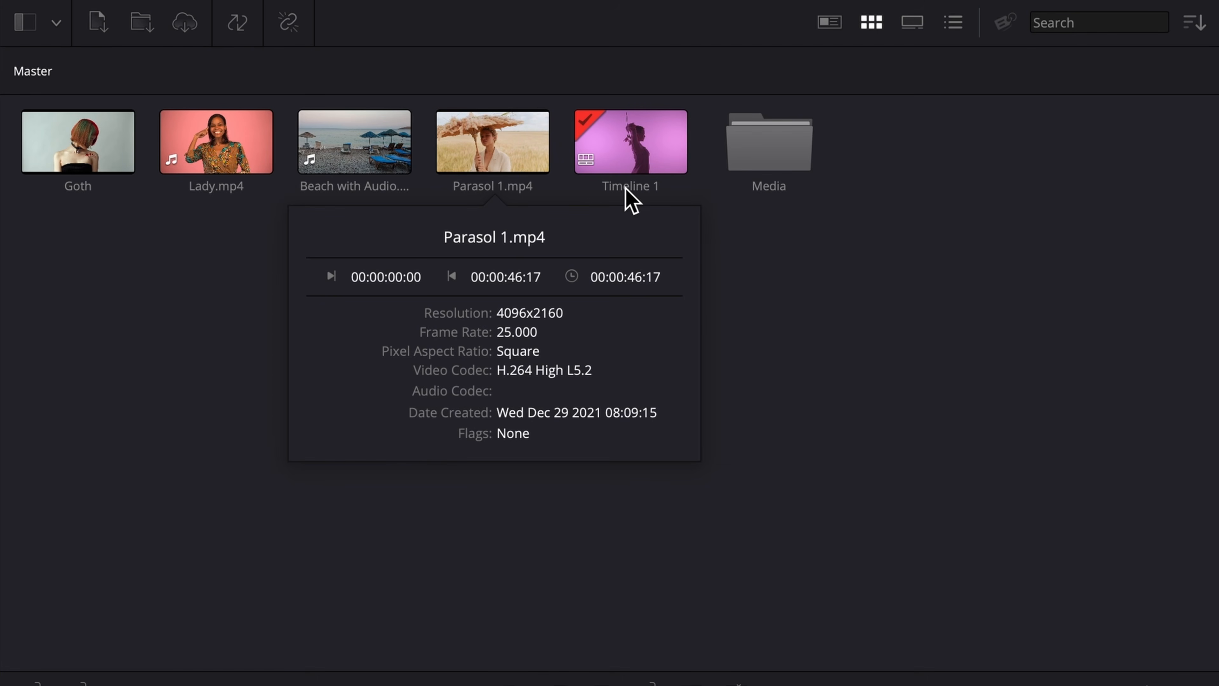
- Show the clips in strip view and in list view, and sort the list by Scene in descending order
left_click(913, 23)
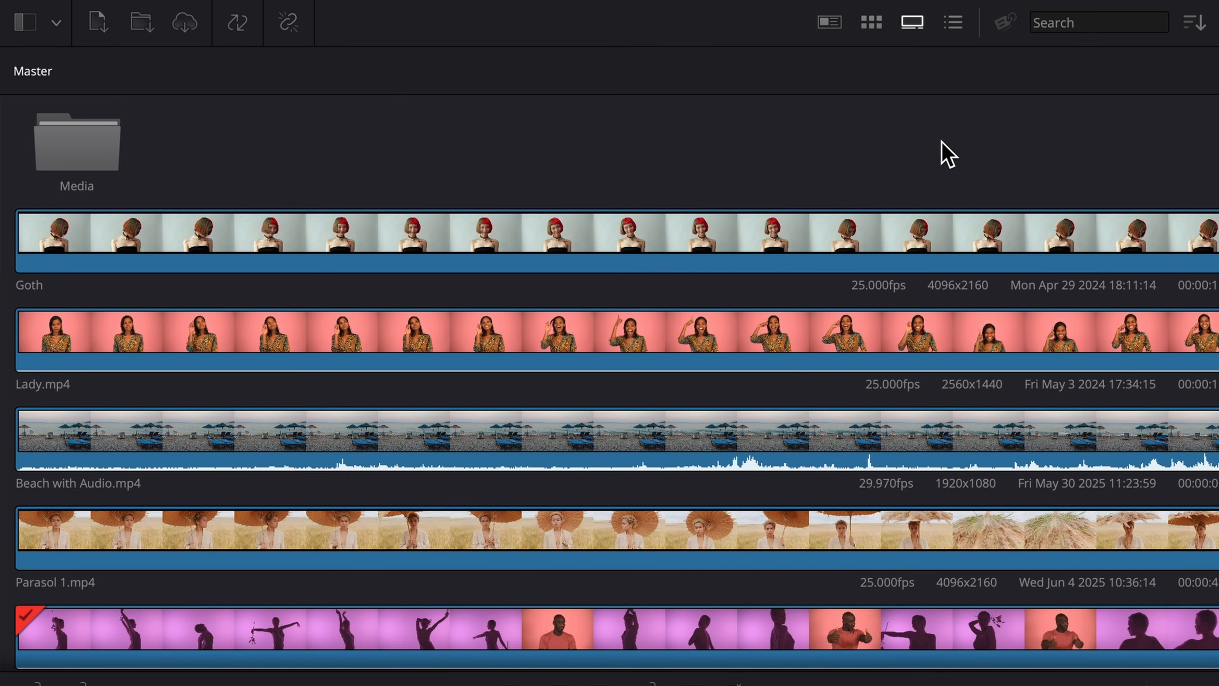
left_click(957, 33)
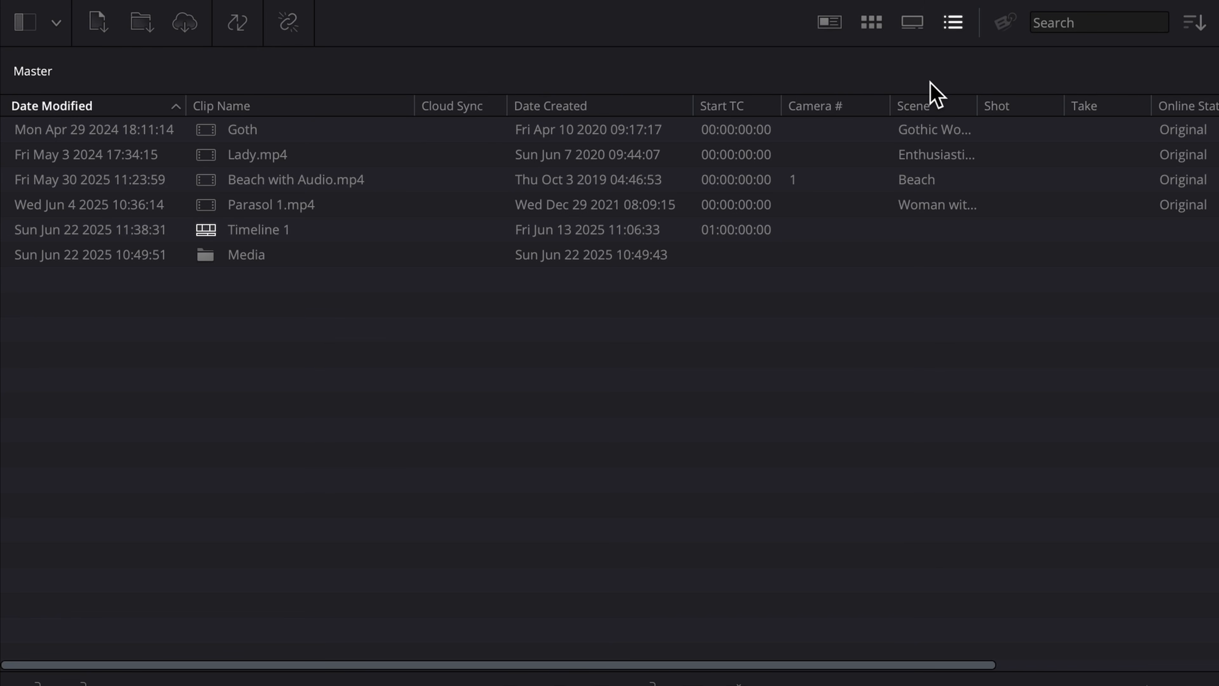
left_click(932, 107)
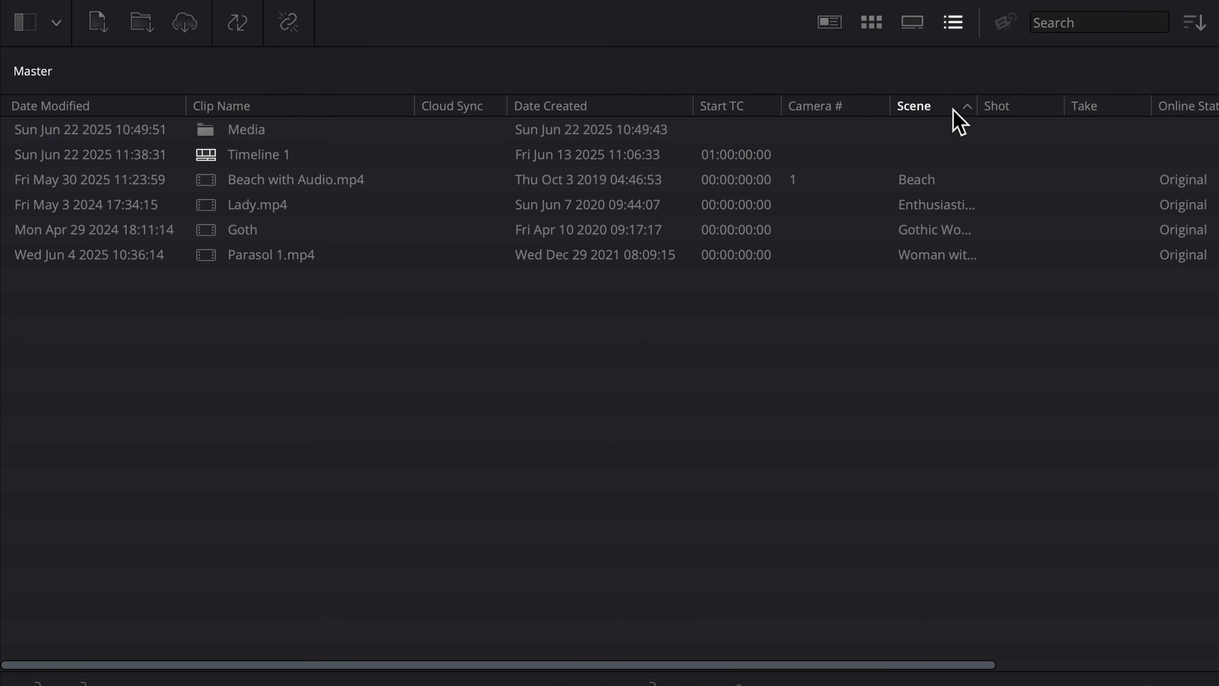
left_click(923, 108)
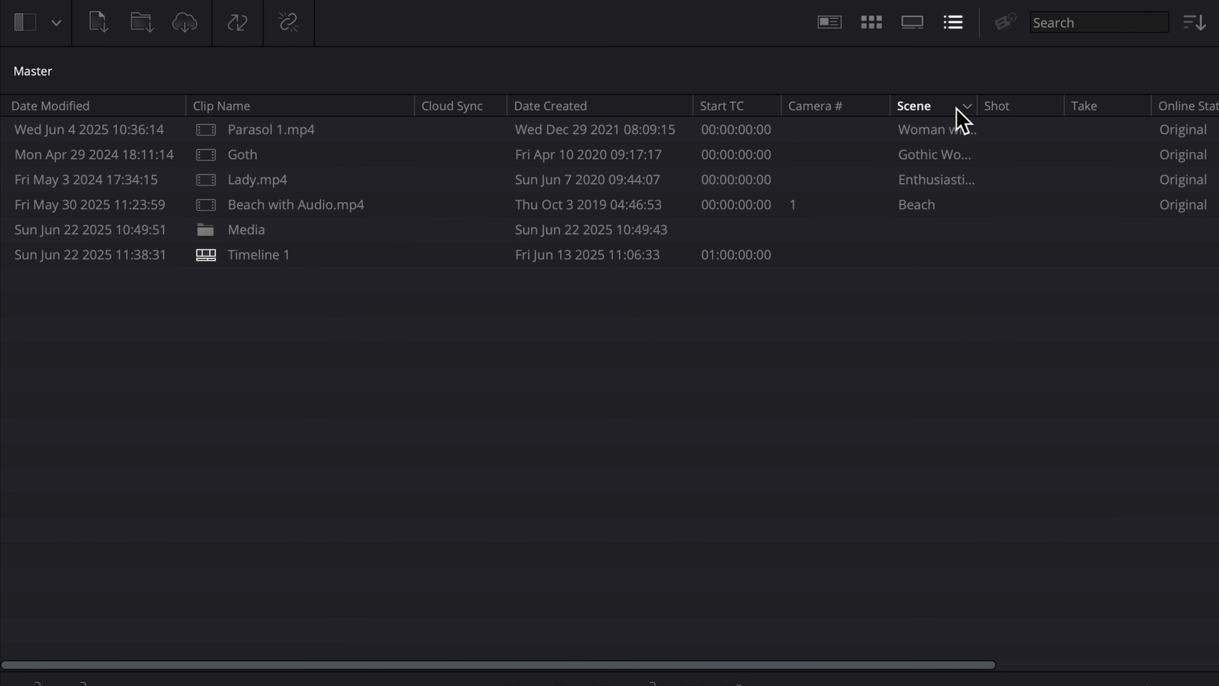
- Return the media pool to thumbnail view and sort the media by Date Modified in ascending order
left_click(871, 22)
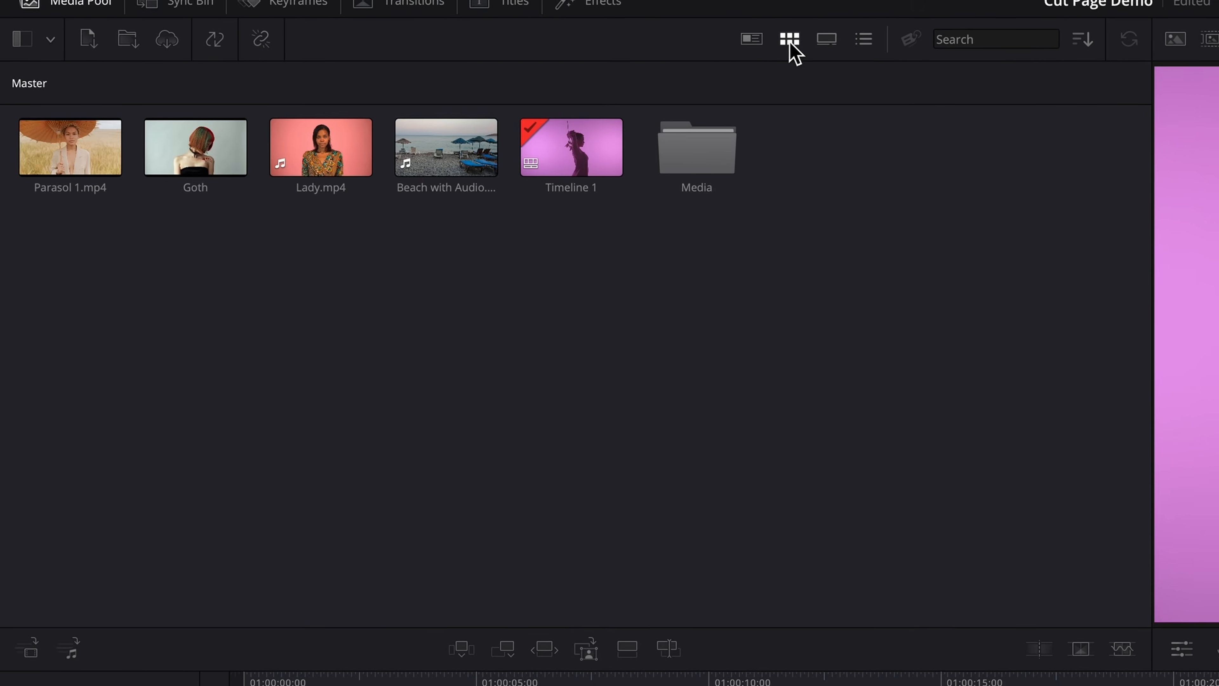
left_click(1086, 46)
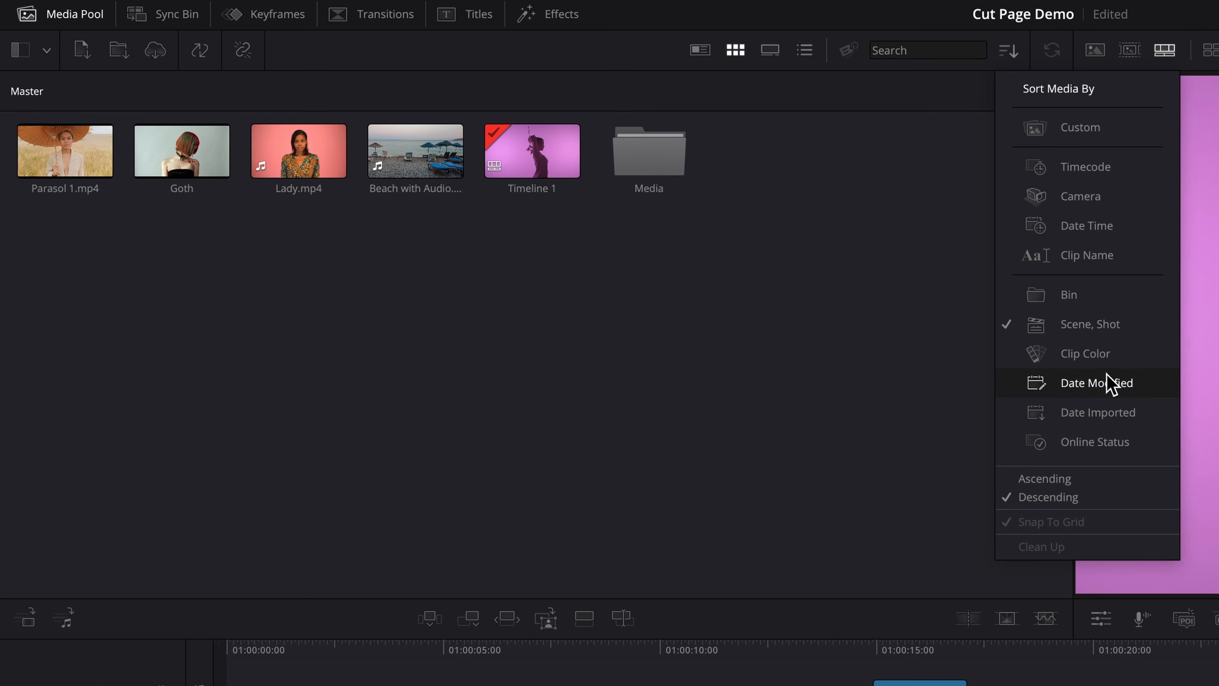
left_click(1099, 384)
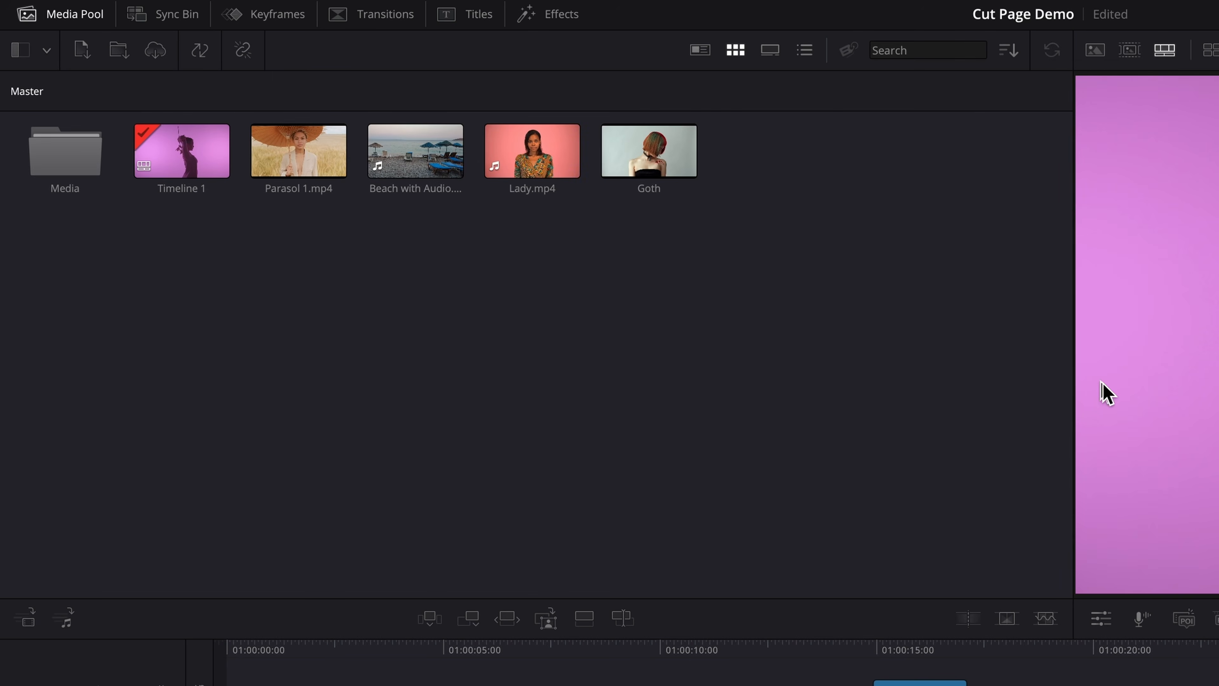
left_click(1020, 57)
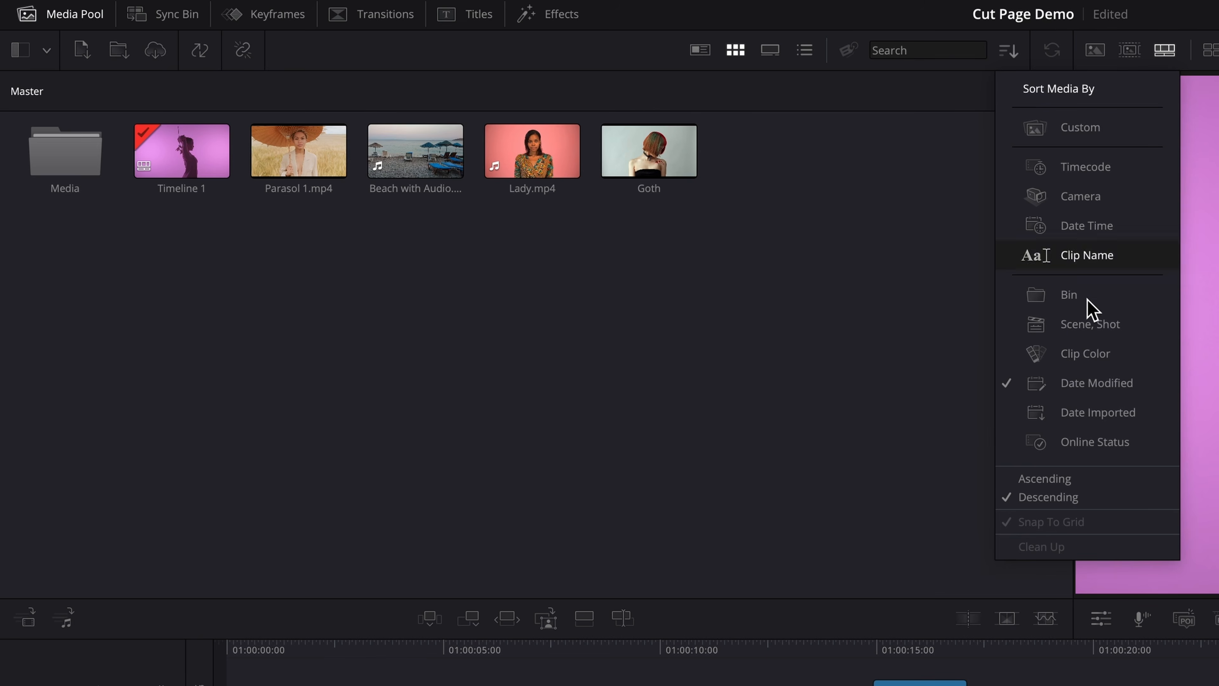
left_click(1045, 479)
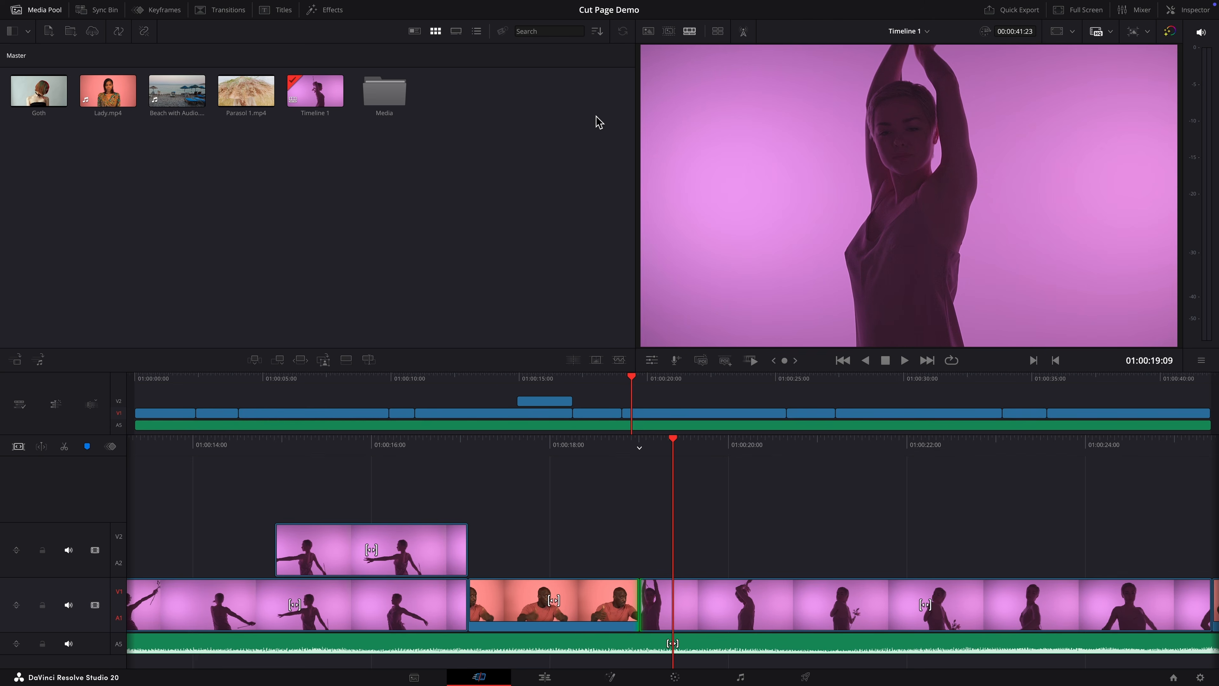
- Preview Lady.mp4 and the Goth clip one after the other in the source viewer
left_click(114, 86)
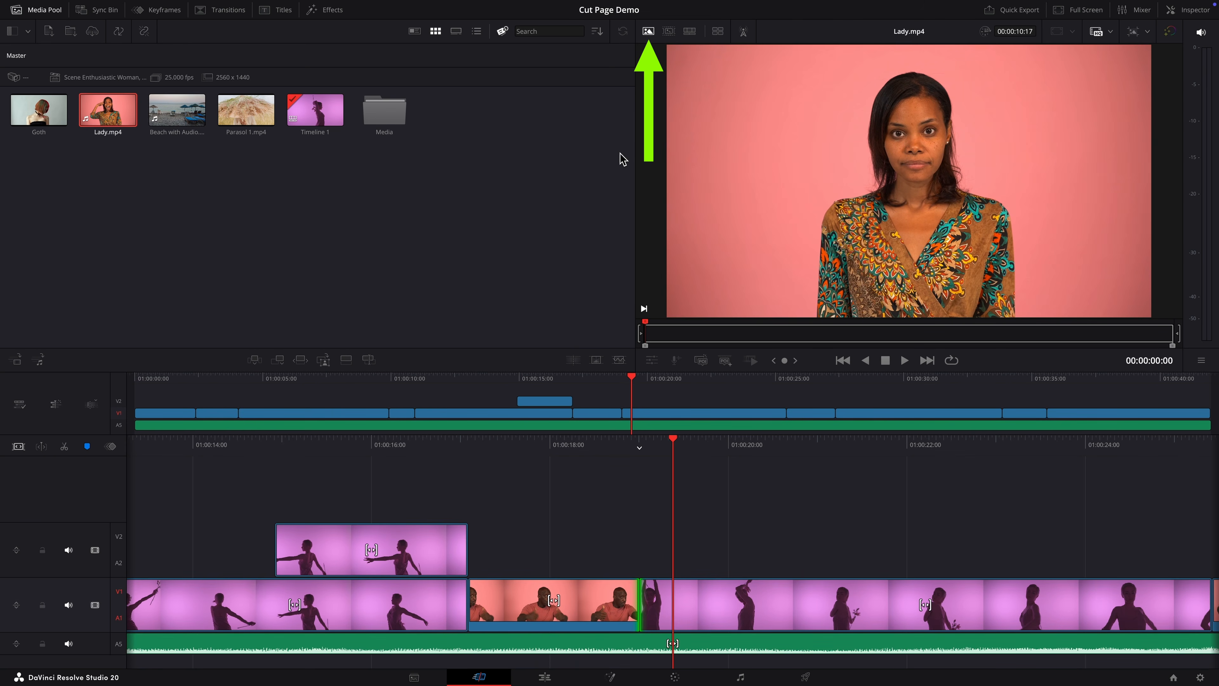
left_click(36, 111)
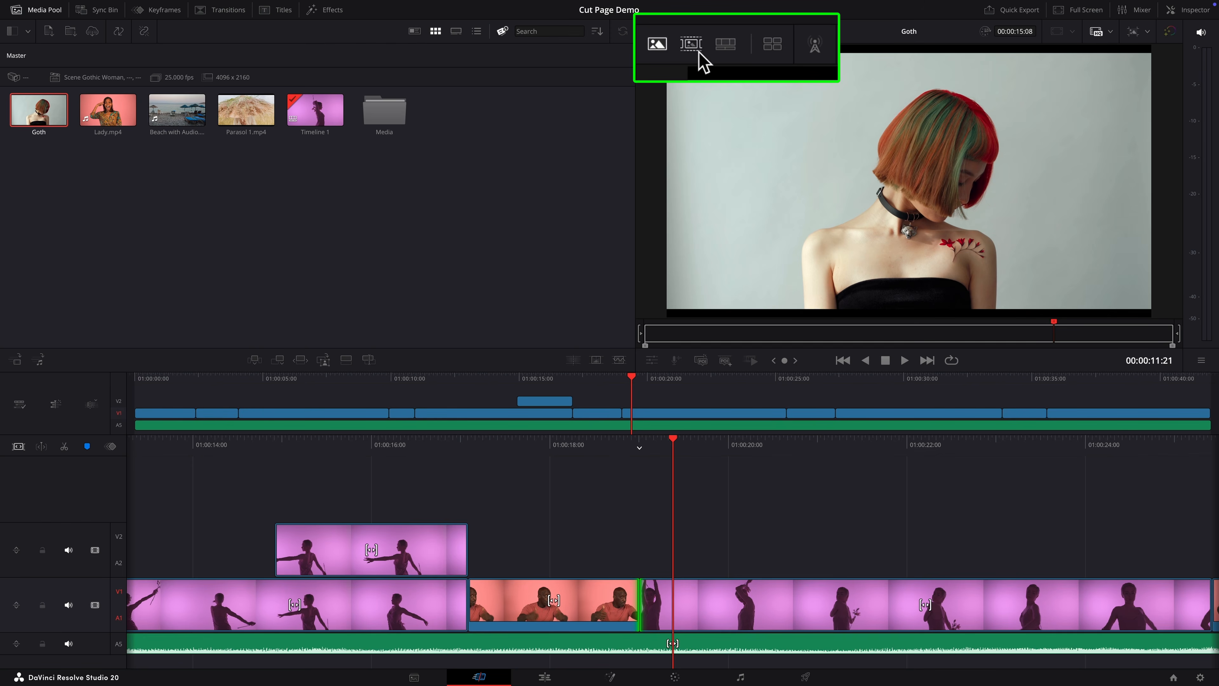
- Show the Master bin's clips as a source tape in the viewer and scrub through it
left_click(669, 32)
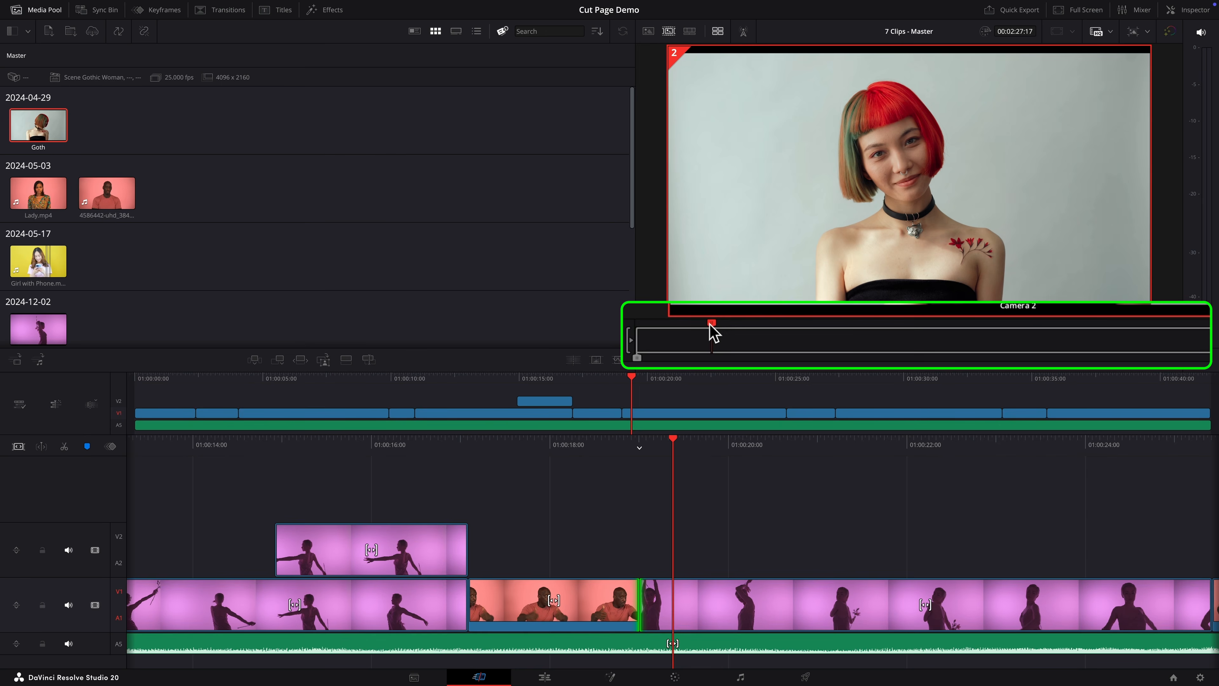
left_click_drag(697, 332, 755, 332)
left_click_drag(832, 317, 702, 321)
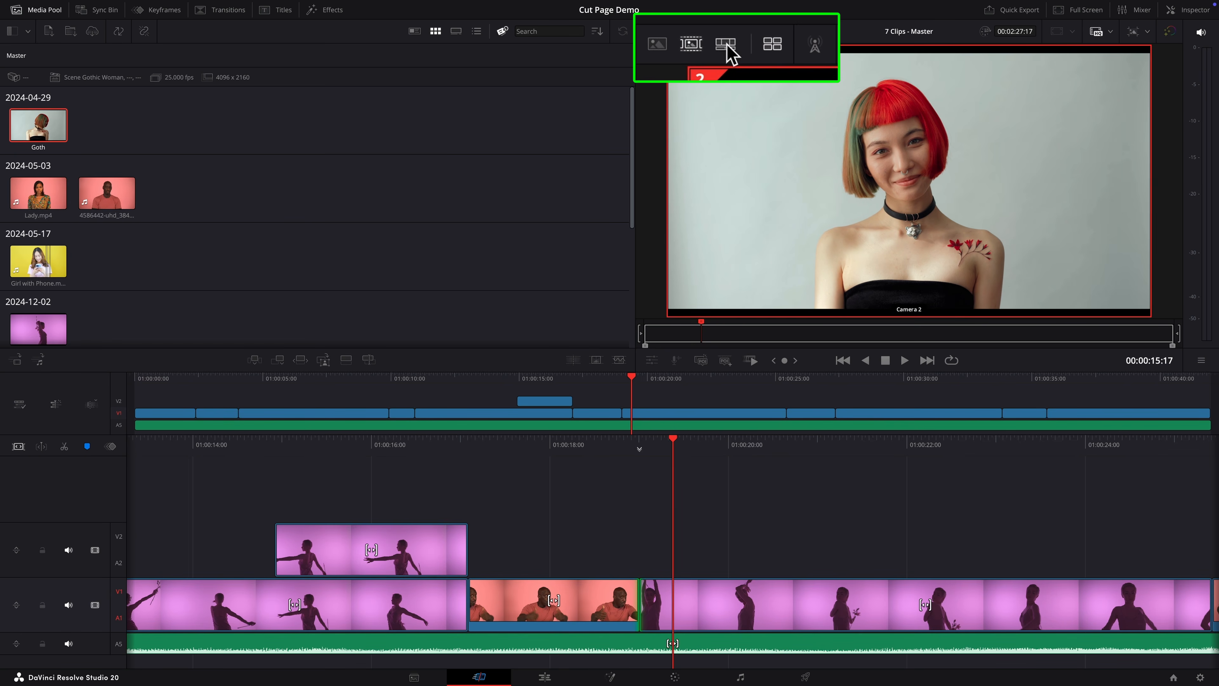
- Switch the viewer to the timeline and toggle between source tape and timeline, ending on Timeline 1
left_click(689, 31)
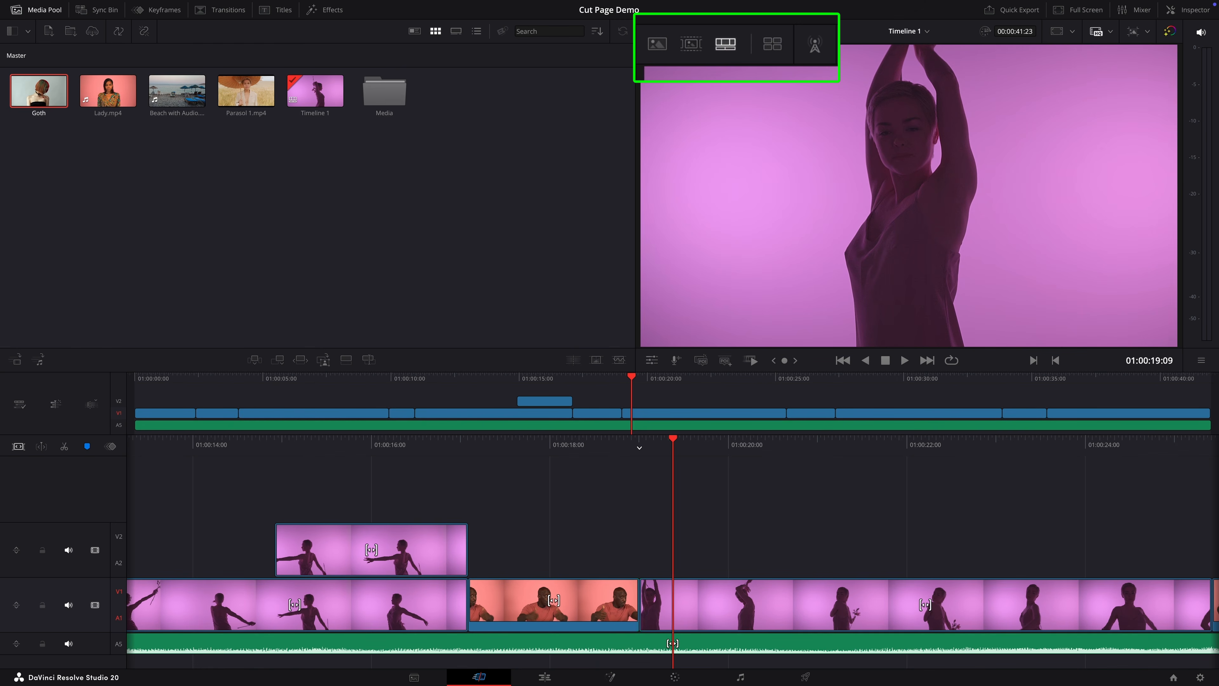
left_click(719, 32)
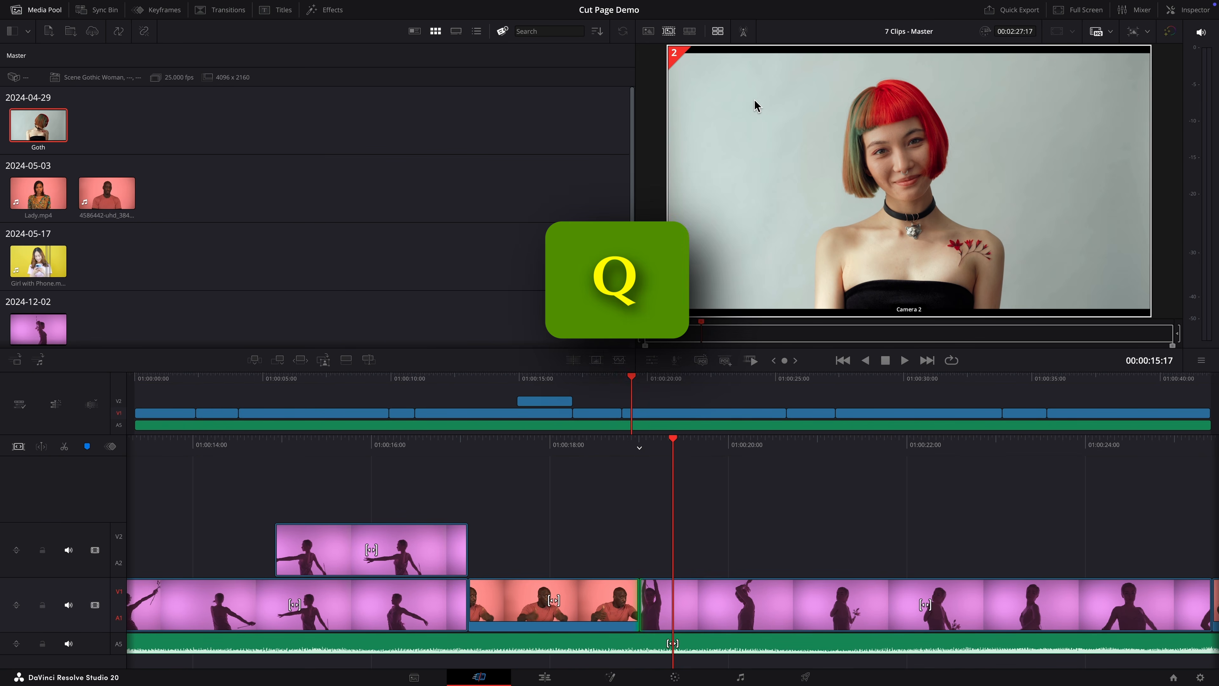
key("q")
key("q")
key("q")
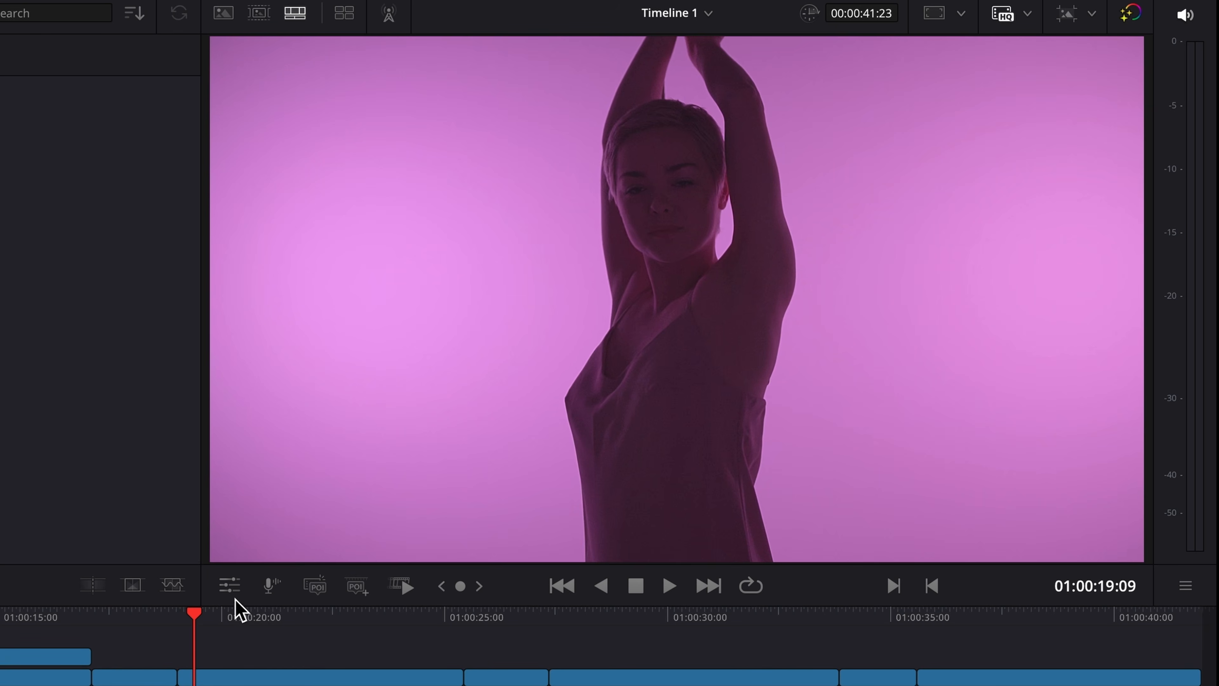
- Show the Transform controls in the viewer's tools and set the clip's linked zoom to 1.290
left_click(230, 586)
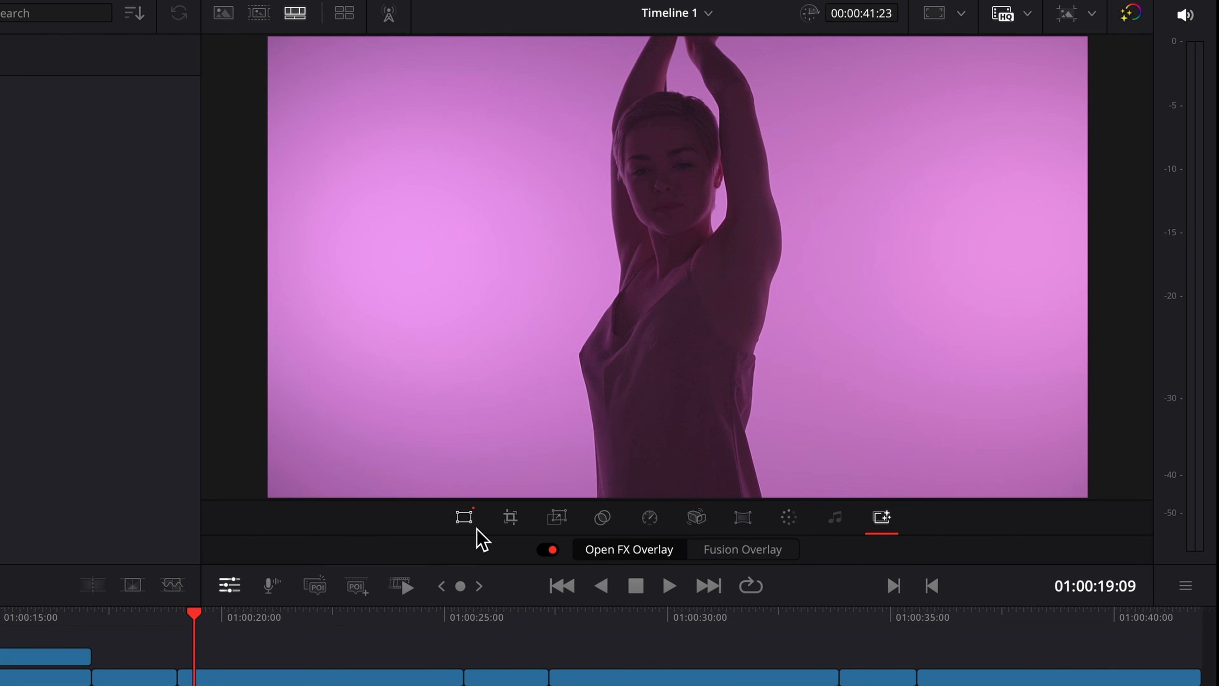
left_click(467, 520)
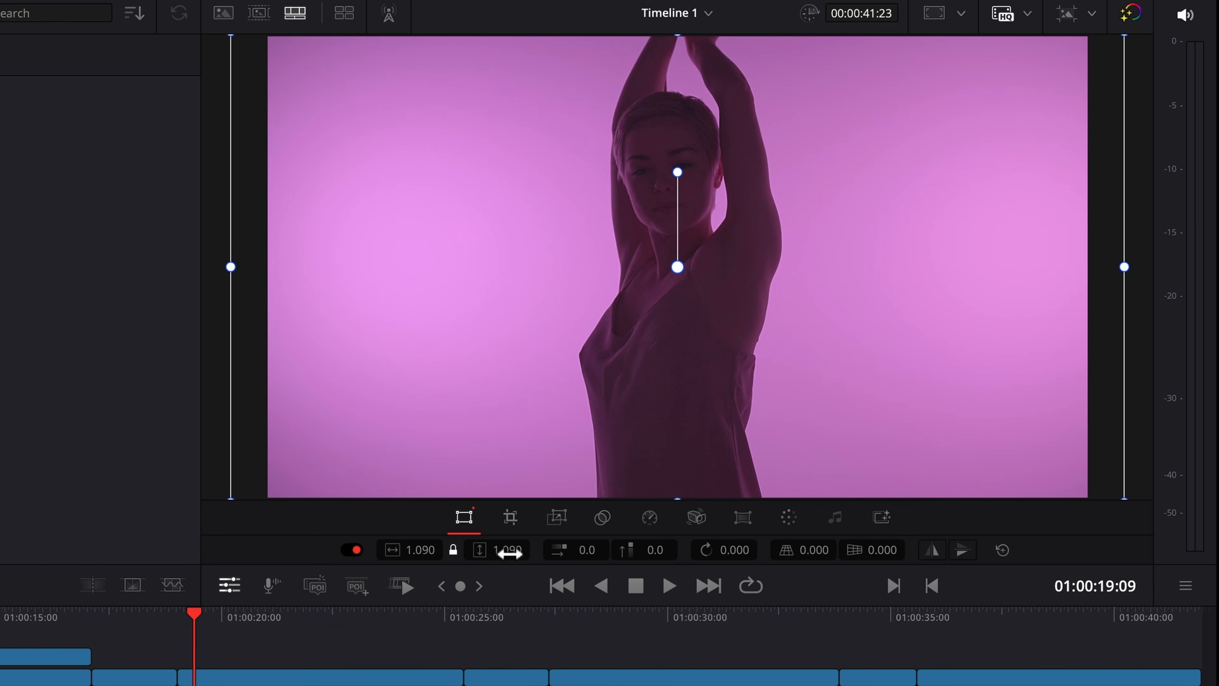
left_click_drag(507, 552, 603, 561)
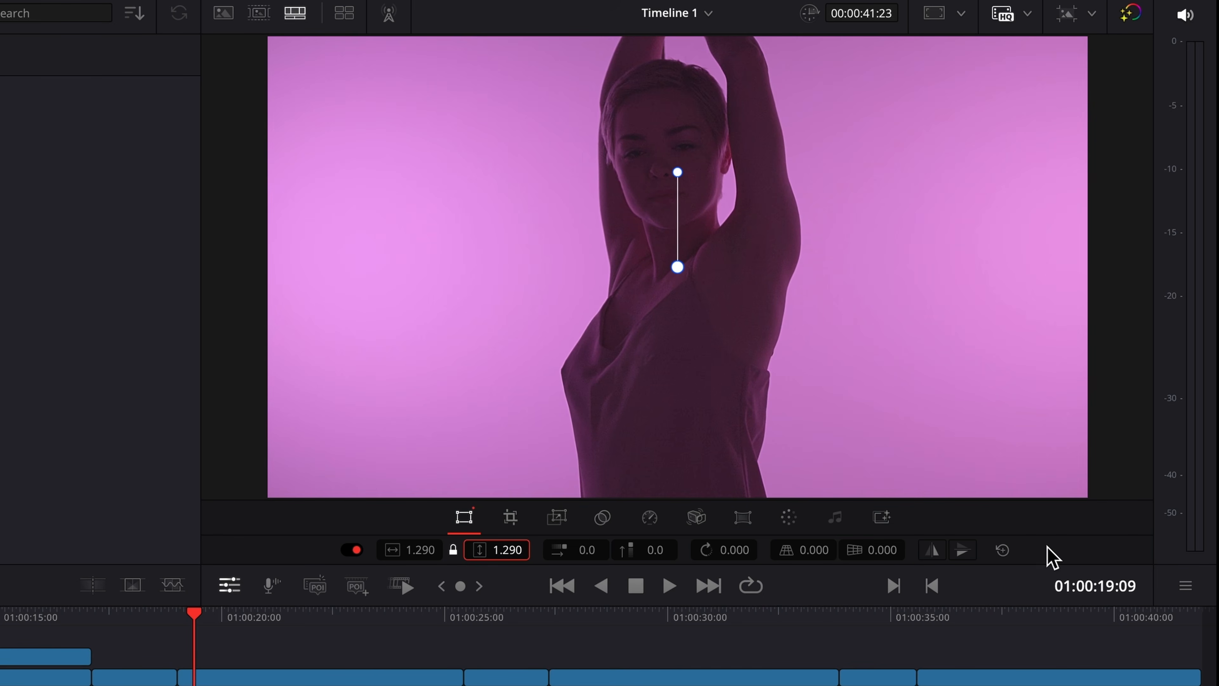
- Flip the clip horizontally and vertically and set its pitch to -0.241
left_click(933, 553)
left_click(966, 554)
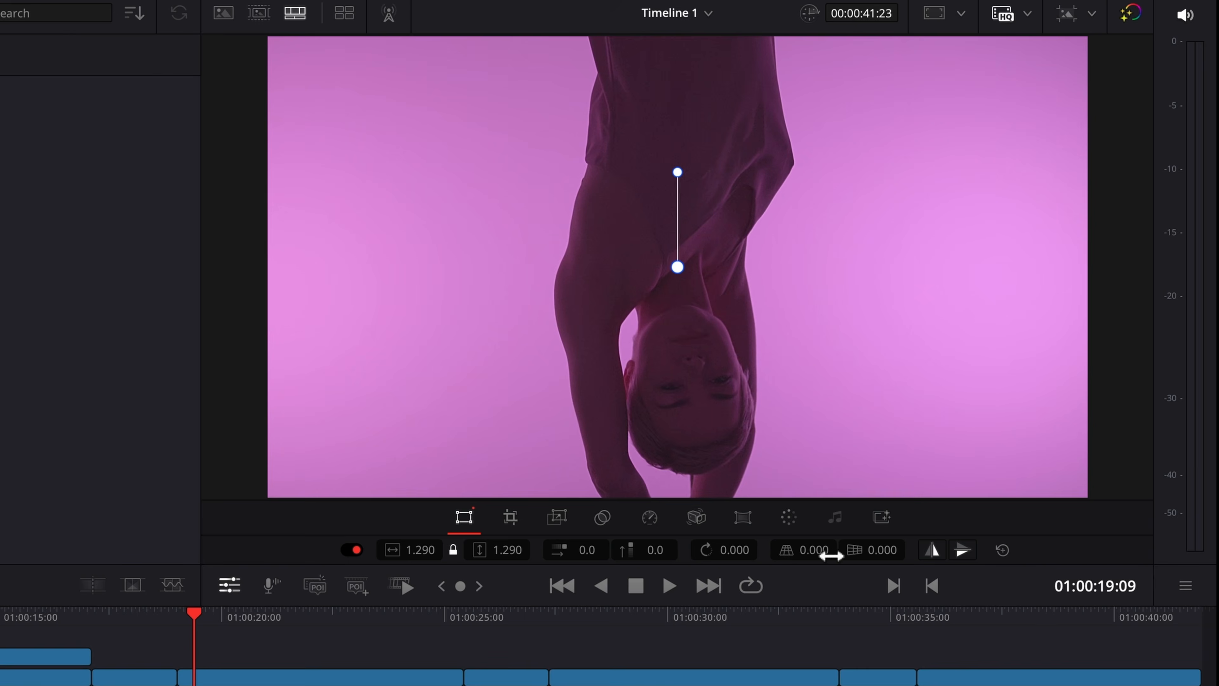
mouse_move(830, 552)
left_mouse_down()
mouse_move(802, 552)
mouse_move(822, 554)
left_mouse_up()
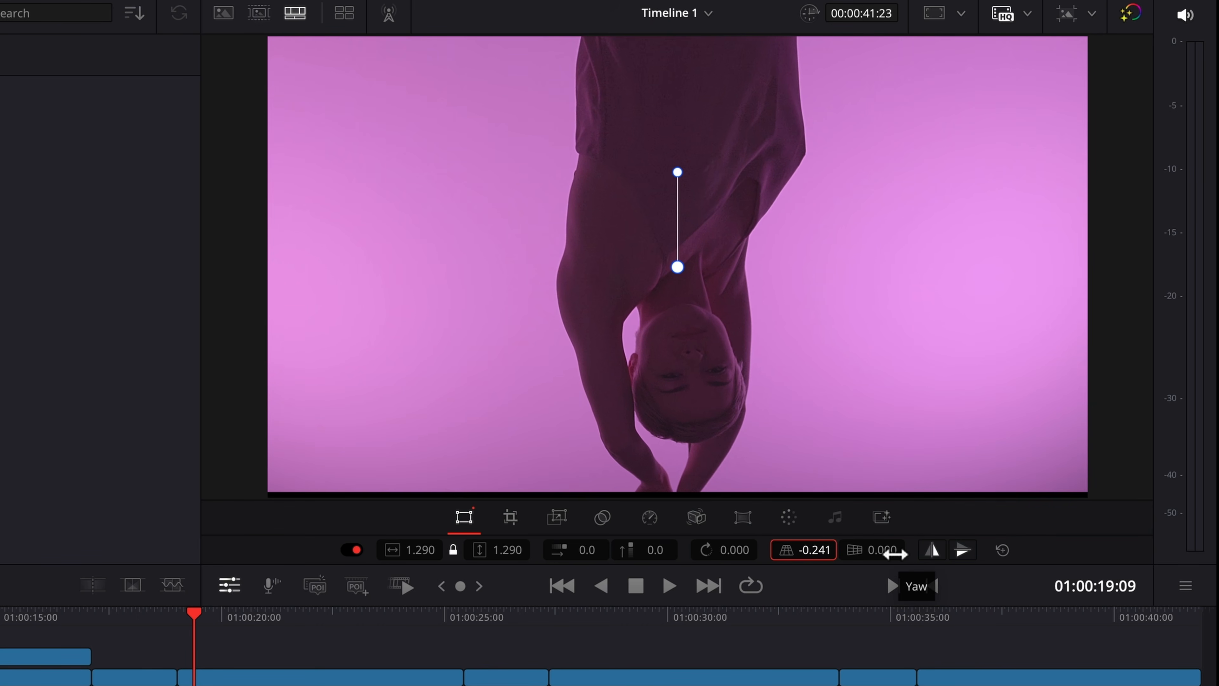
- Reset all transform settings of the clip to their defaults
left_click(1003, 550)
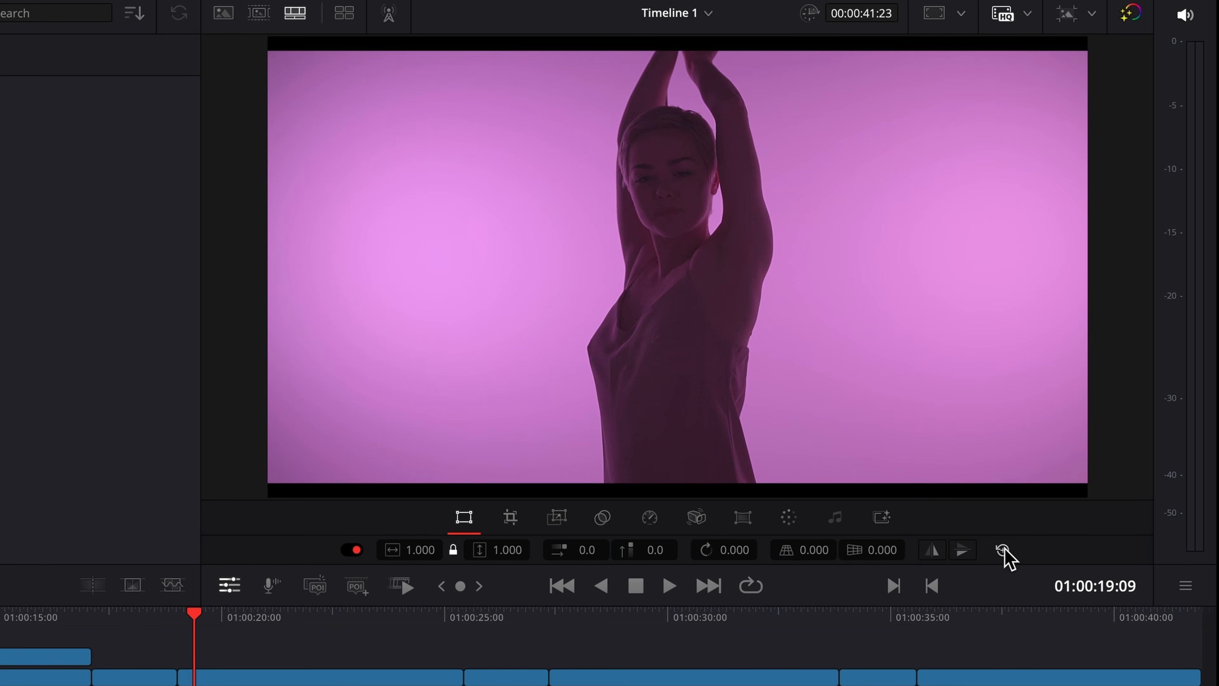
- Show the viewer's Cropping, Dynamic Zoom and Composite controls and examine the composite modes, leaving the mode at Normal
left_click(513, 519)
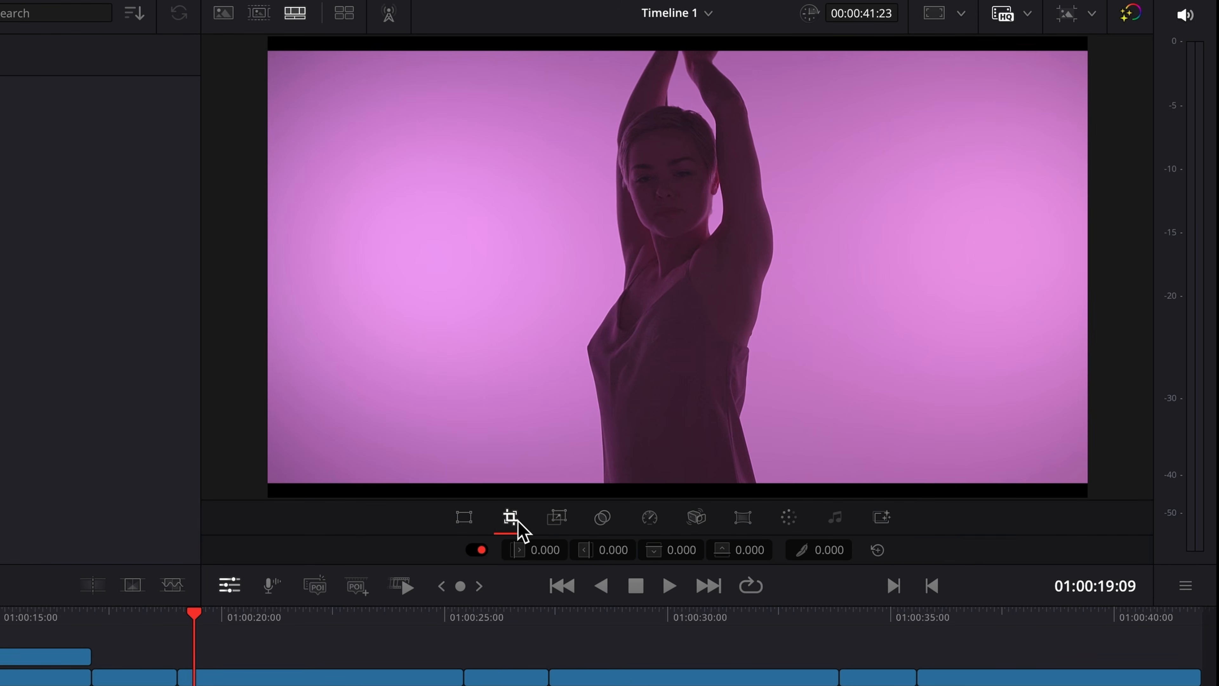
left_click(563, 521)
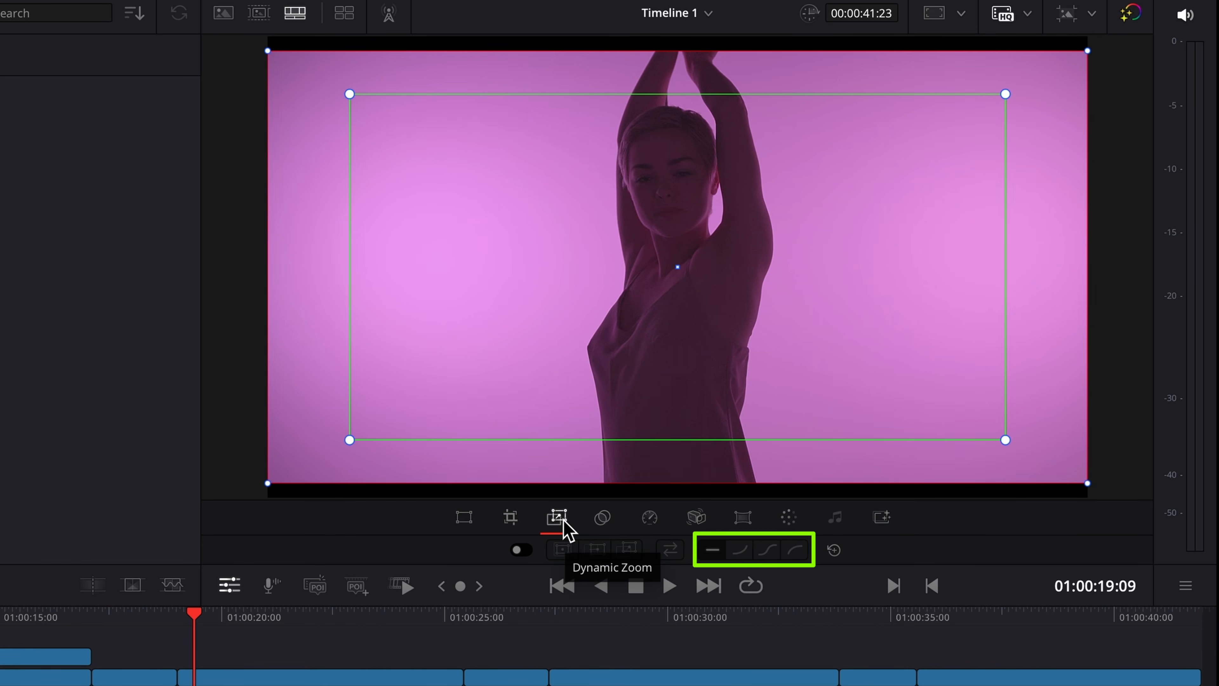
left_click(603, 518)
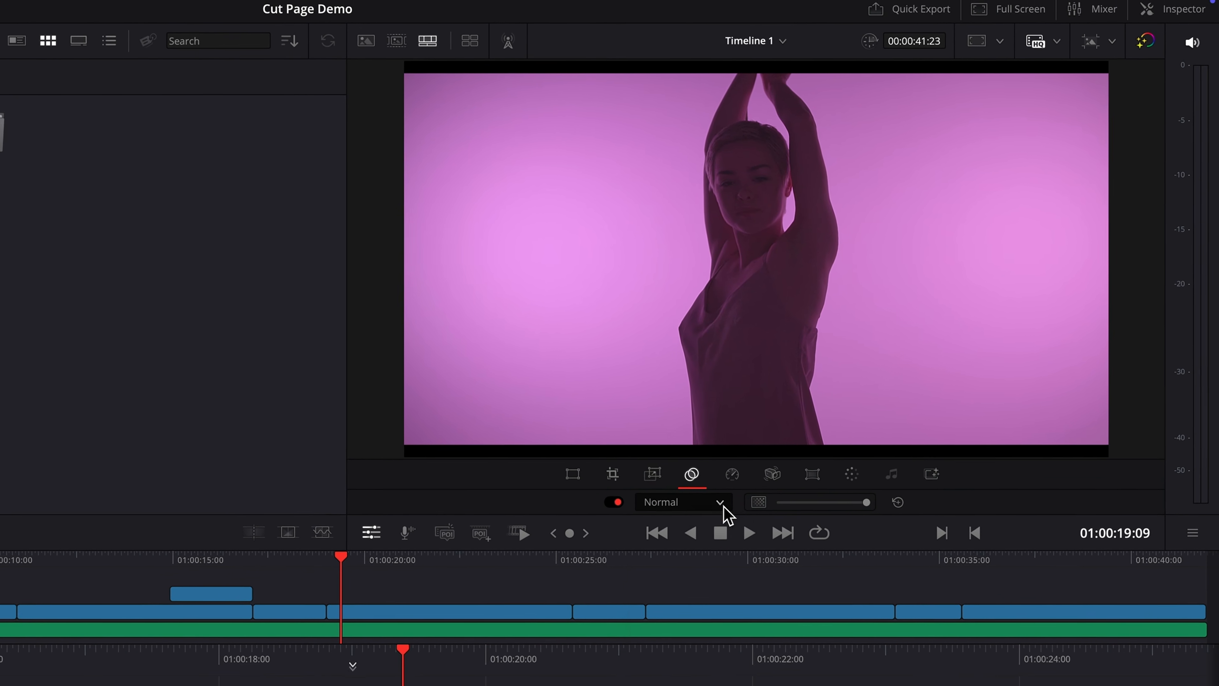
left_click(720, 502)
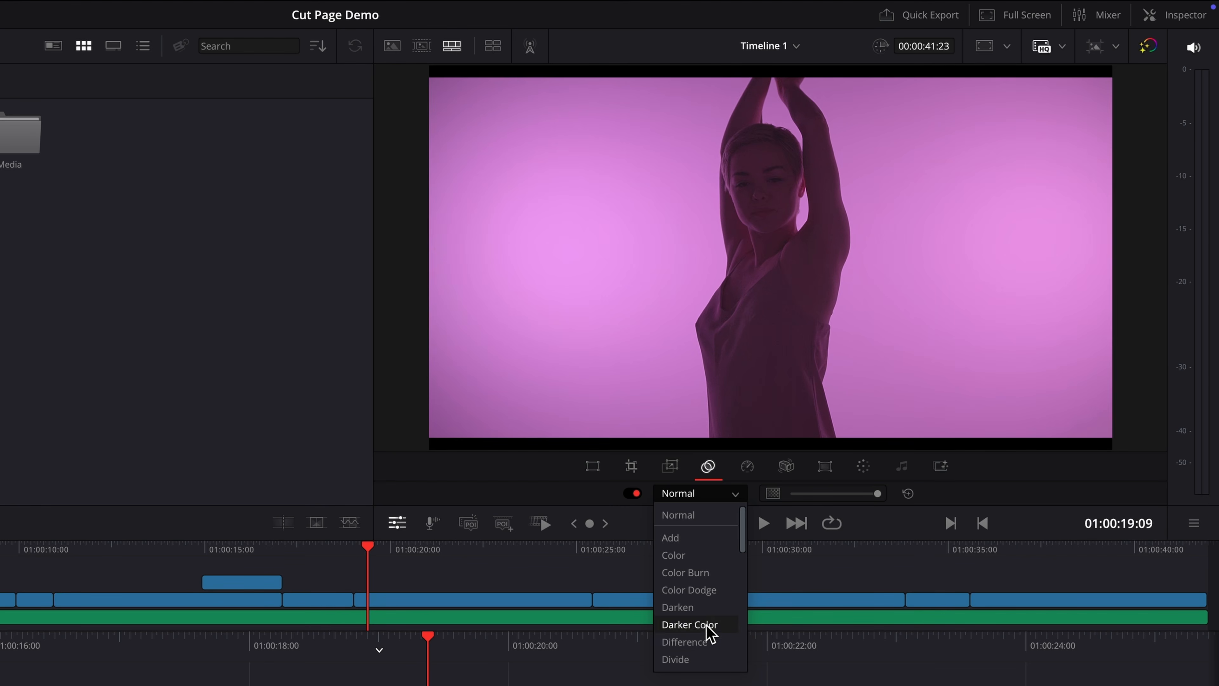
left_click(720, 519)
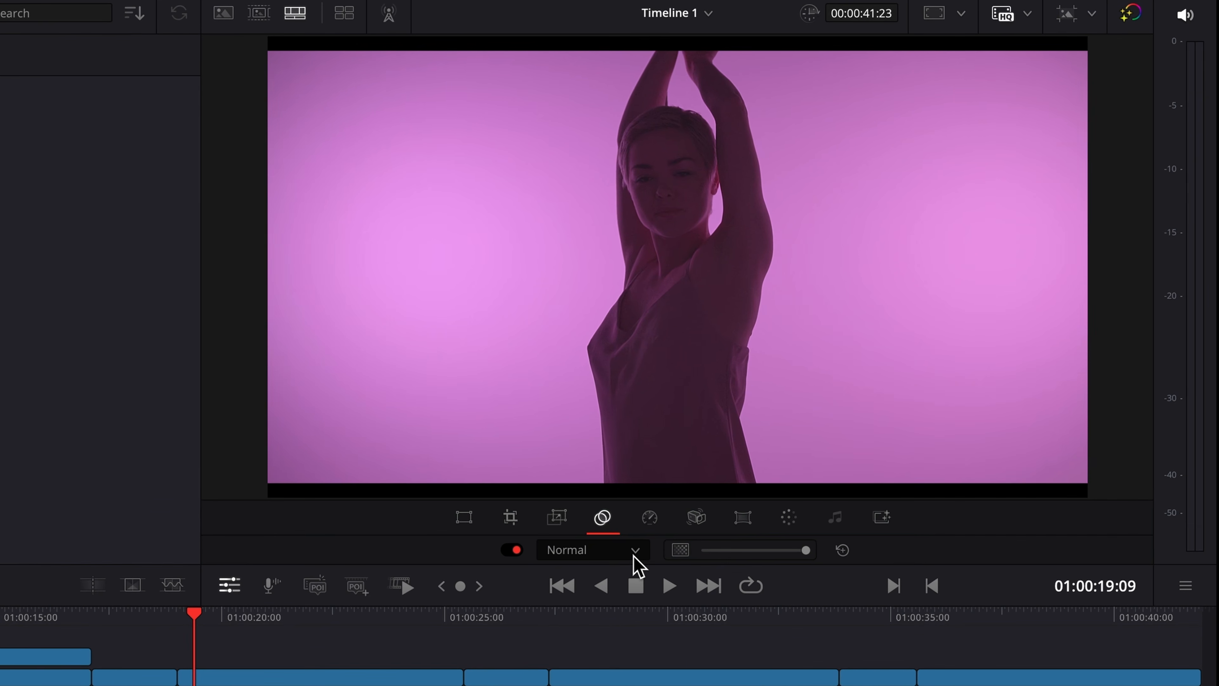
- Step through the viewer's Speed, Stabilization, Lens Correction, Auto Color and effects overlay controls, and hide the viewer tools
left_click(655, 522)
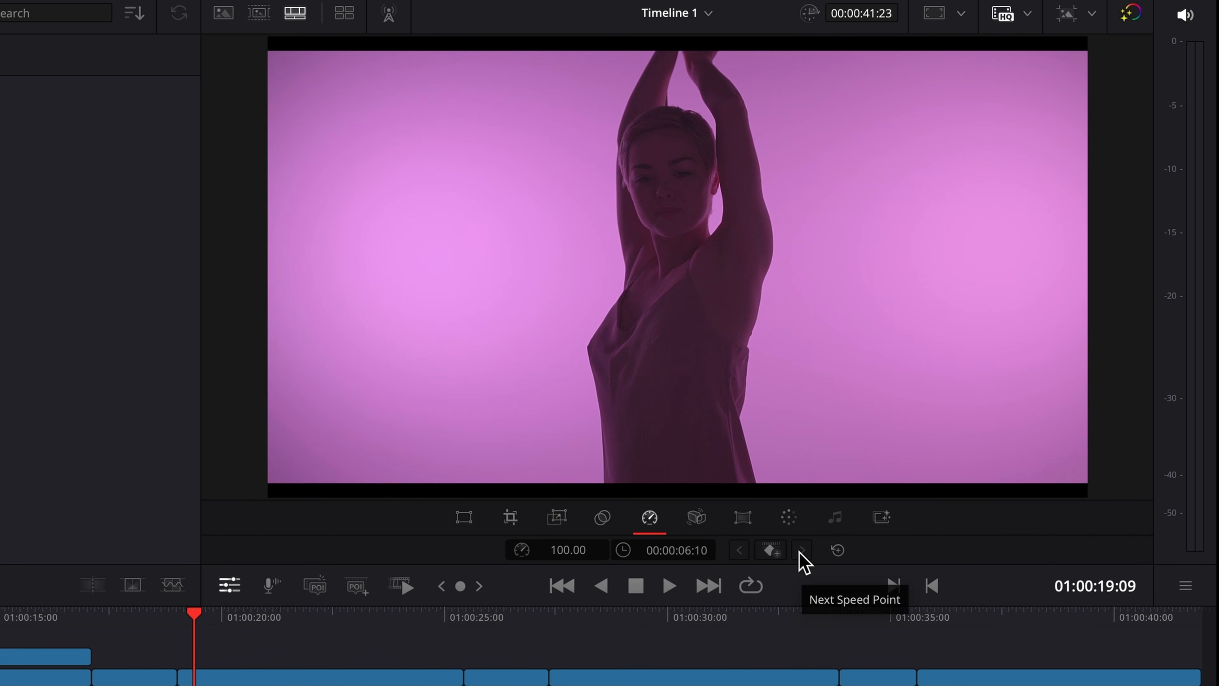
left_click(701, 523)
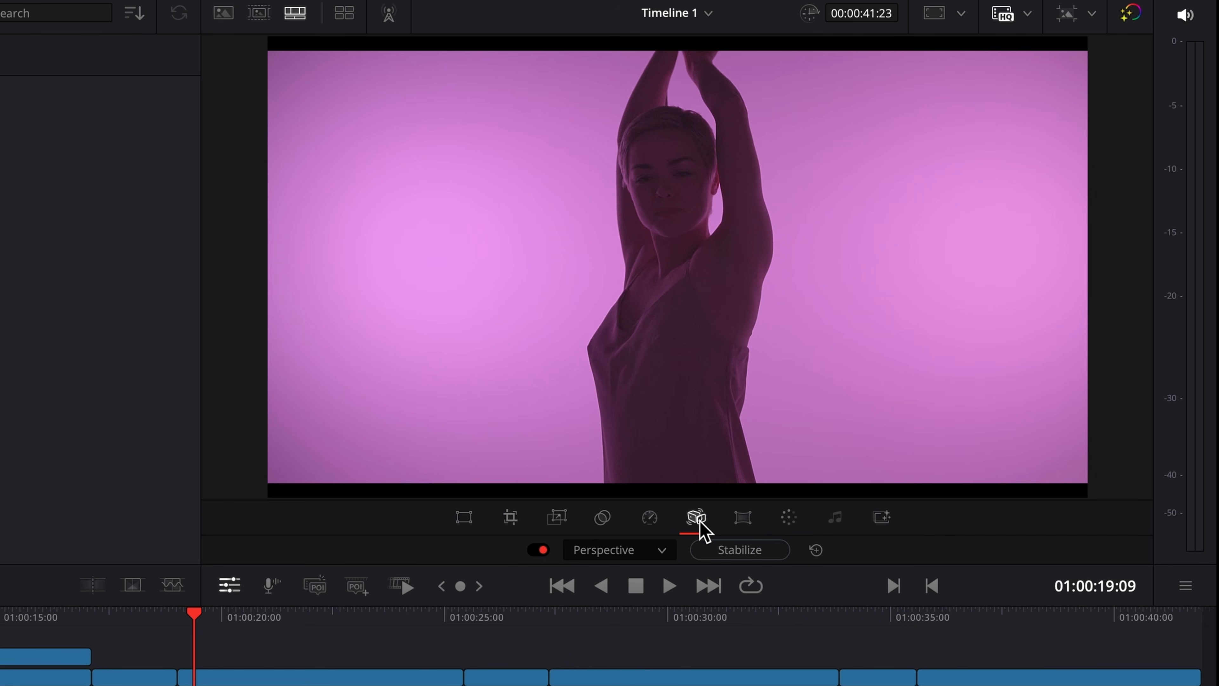
left_click(744, 522)
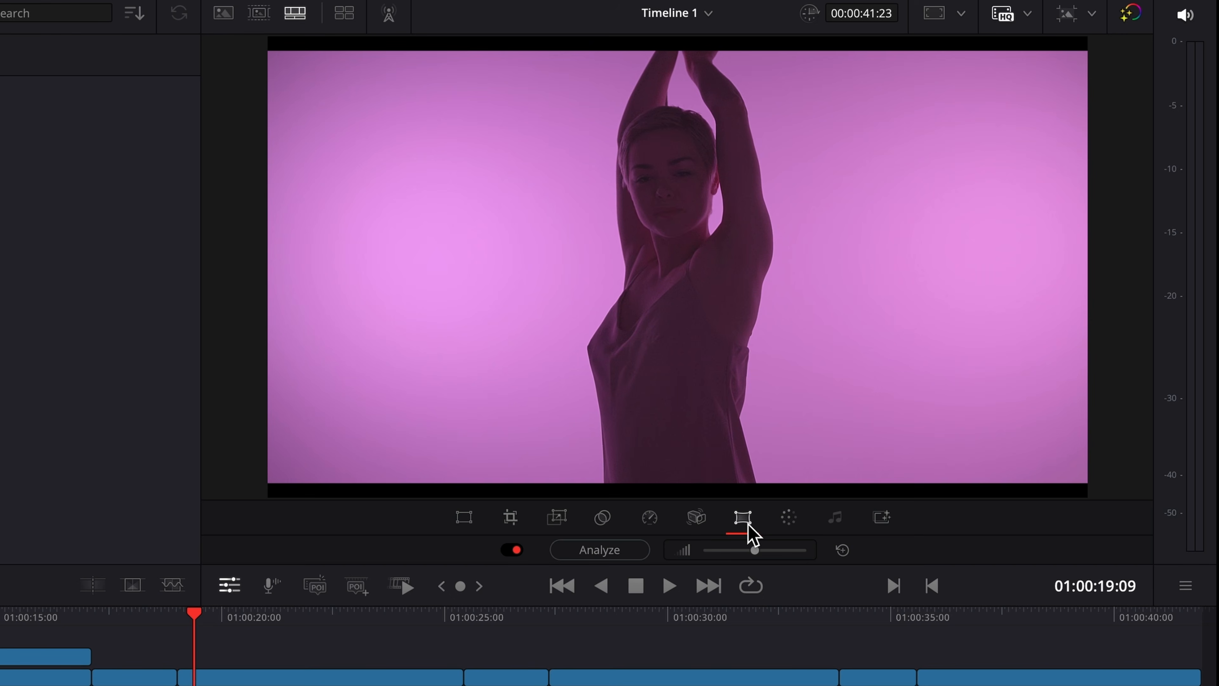
left_click(788, 524)
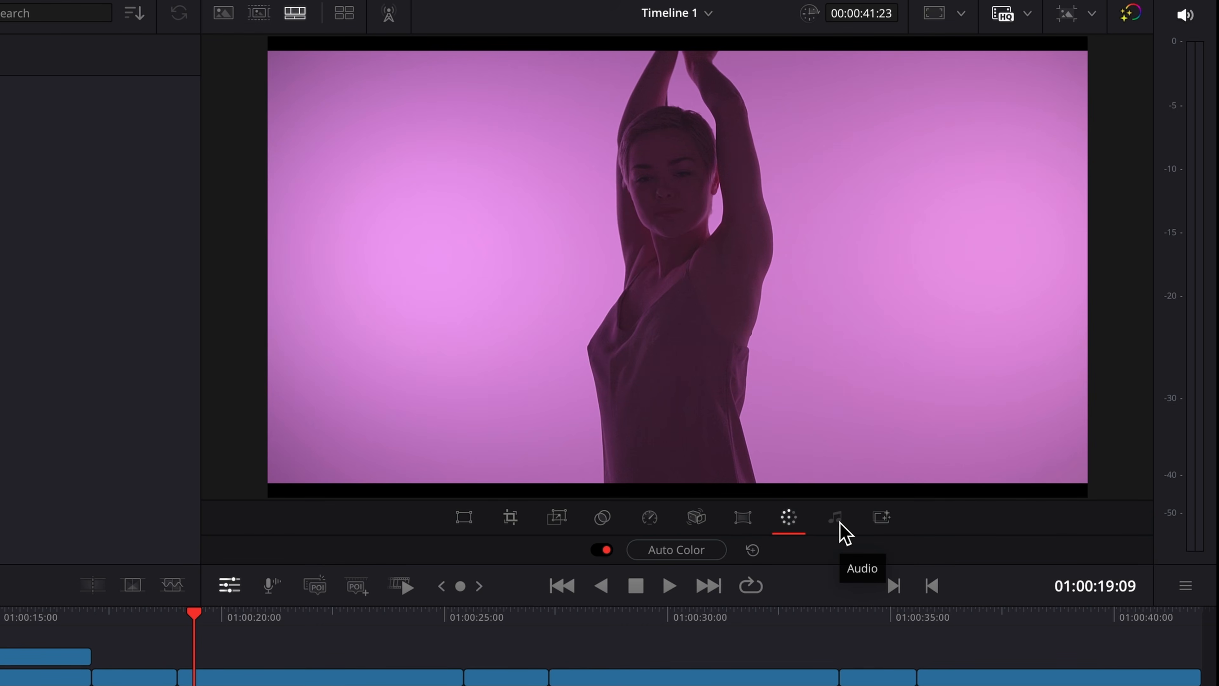
left_click(884, 524)
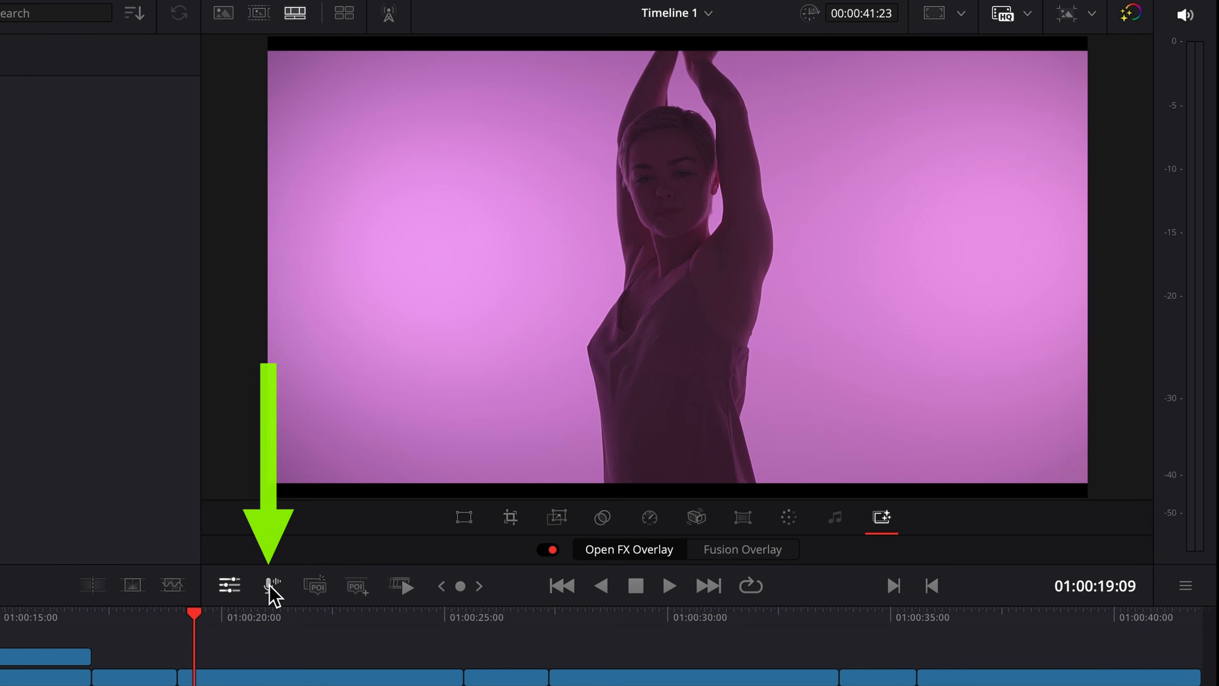
left_click(232, 588)
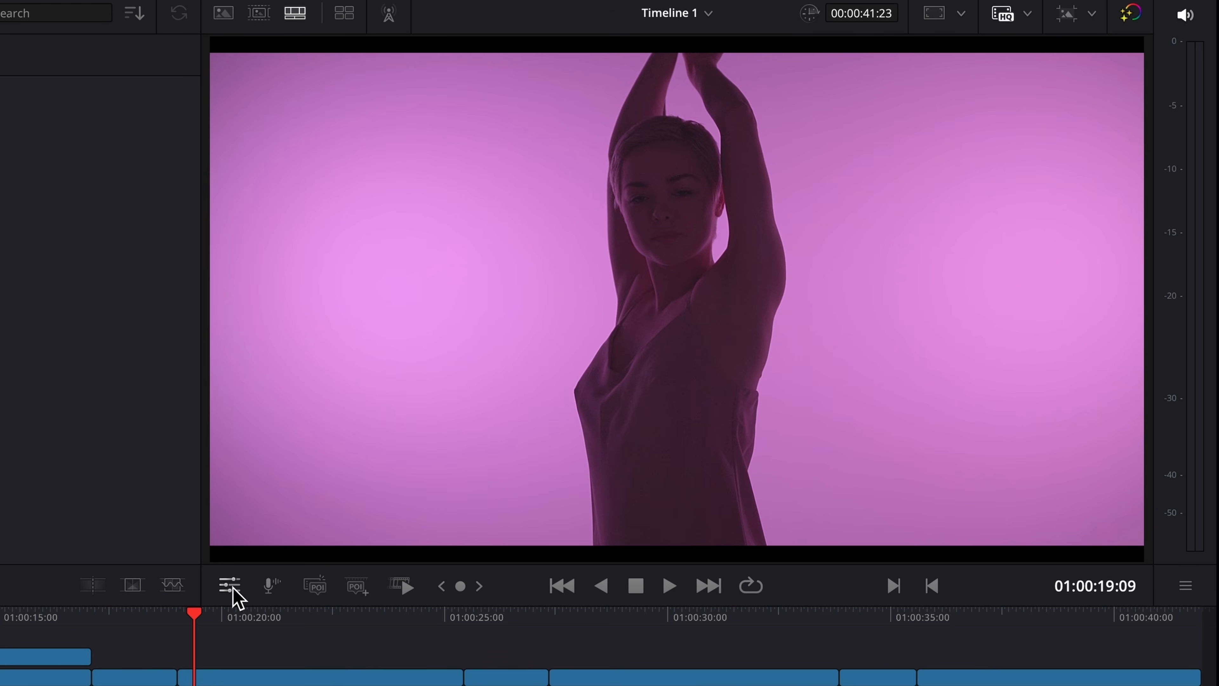
- Show the voiceover tools, examine the recording settings and prompter script options, and hide the tools again
left_click(271, 587)
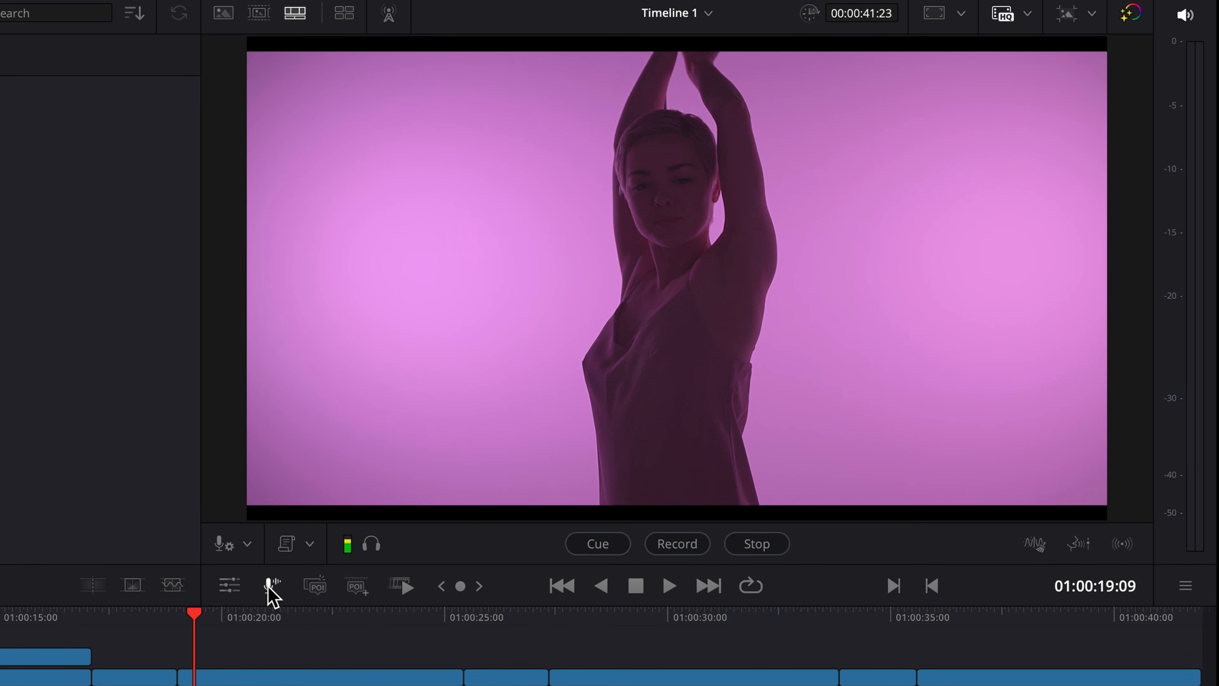
left_click(248, 545)
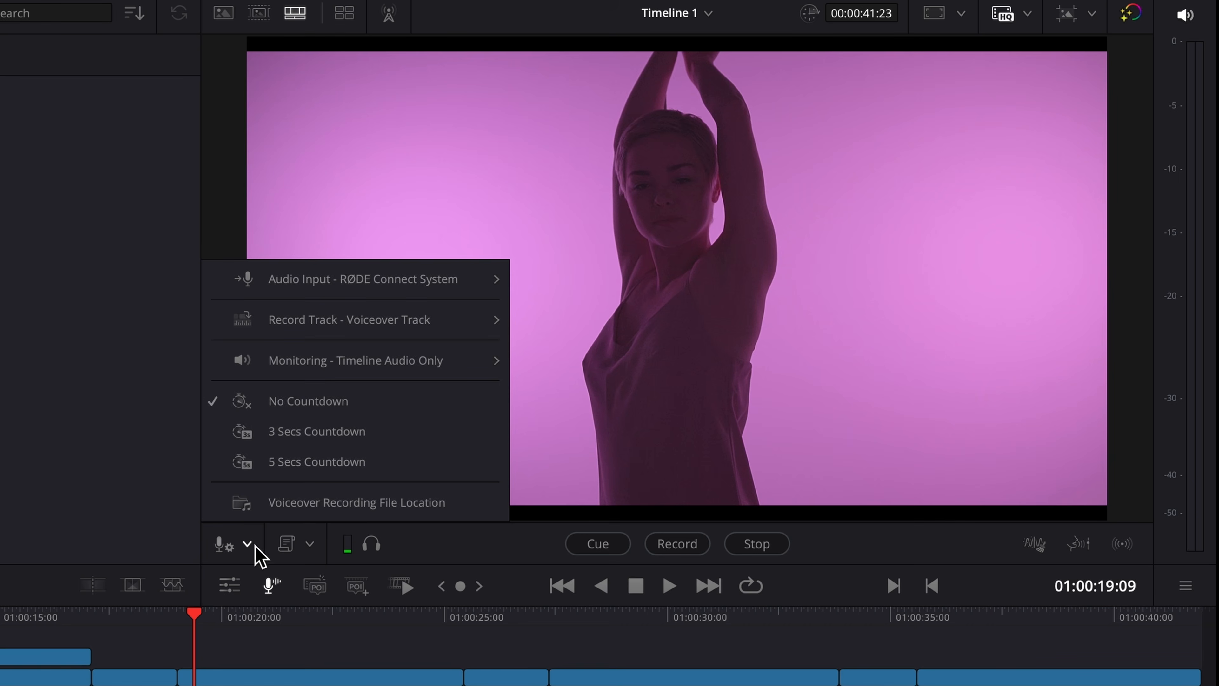
left_click(319, 555)
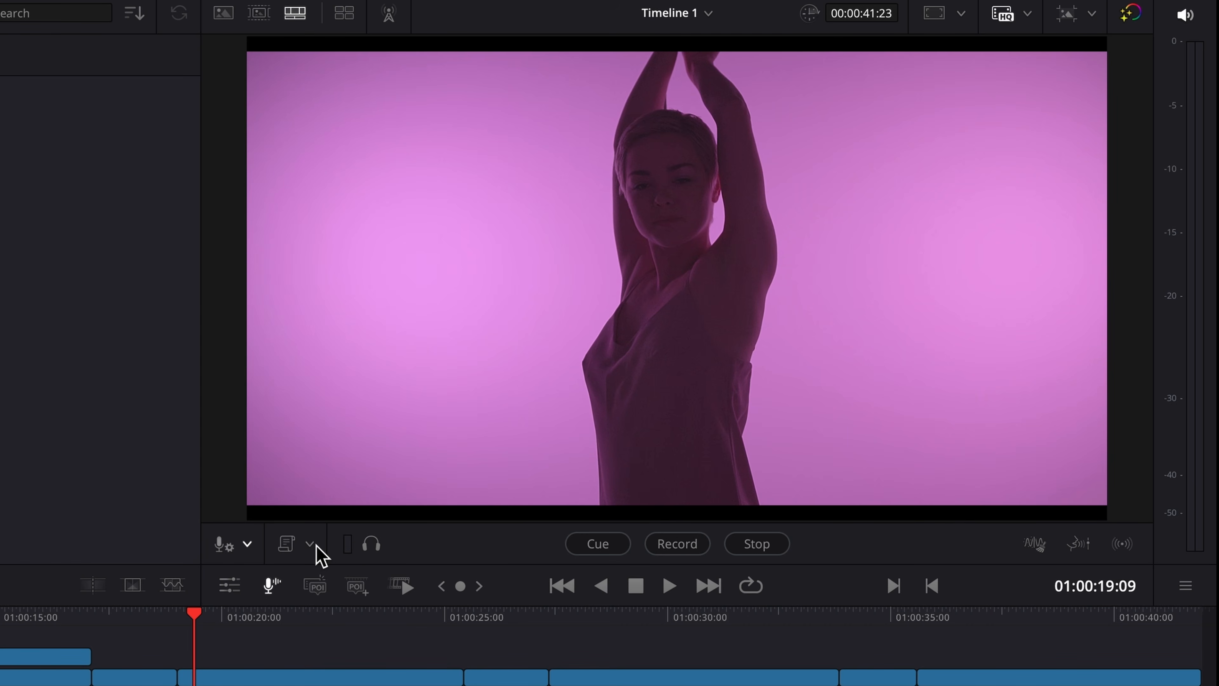
left_click(310, 545)
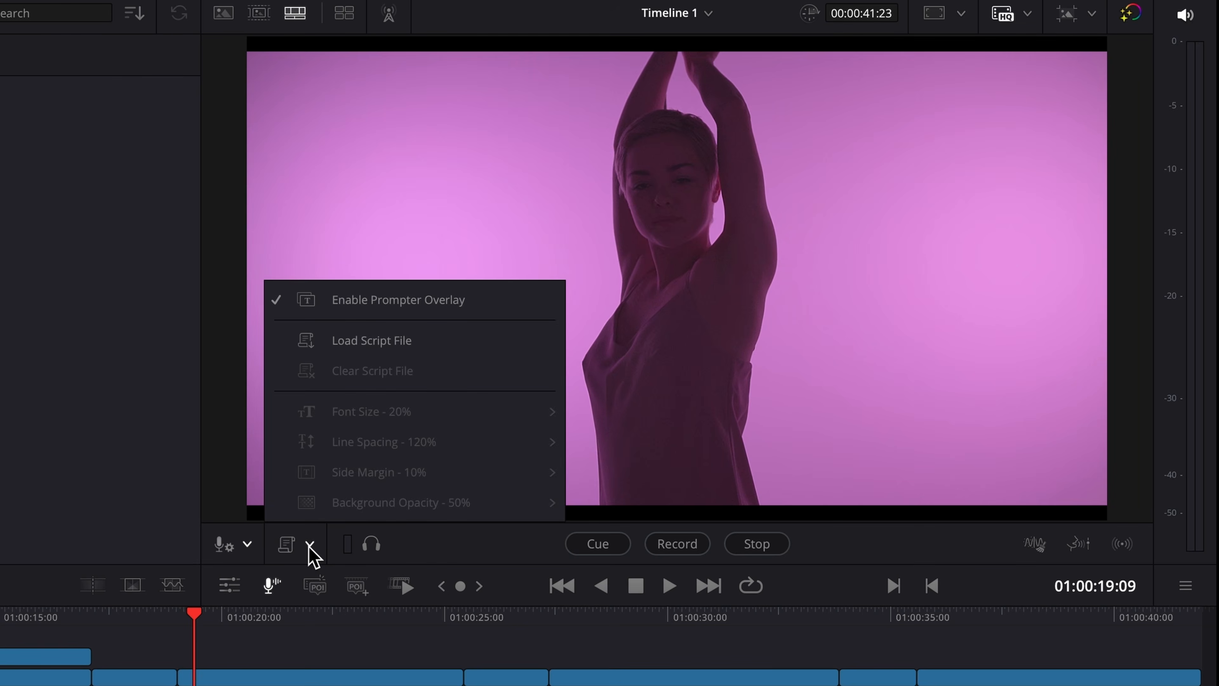
left_click(310, 549)
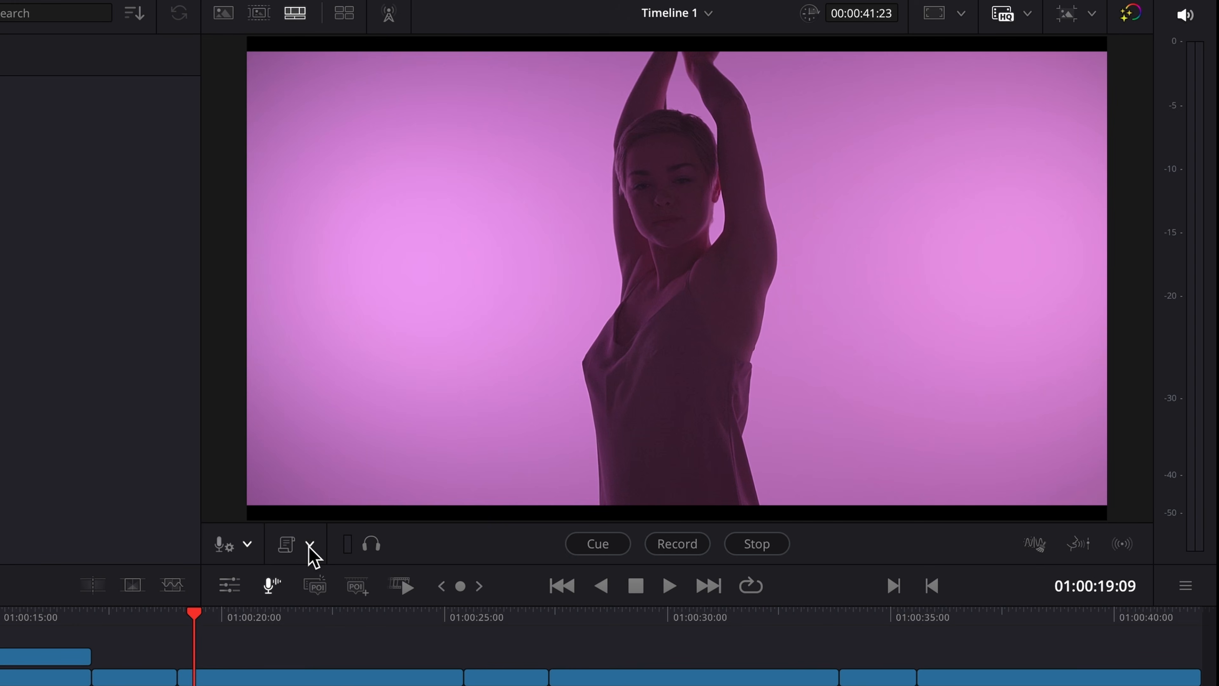
left_click(272, 585)
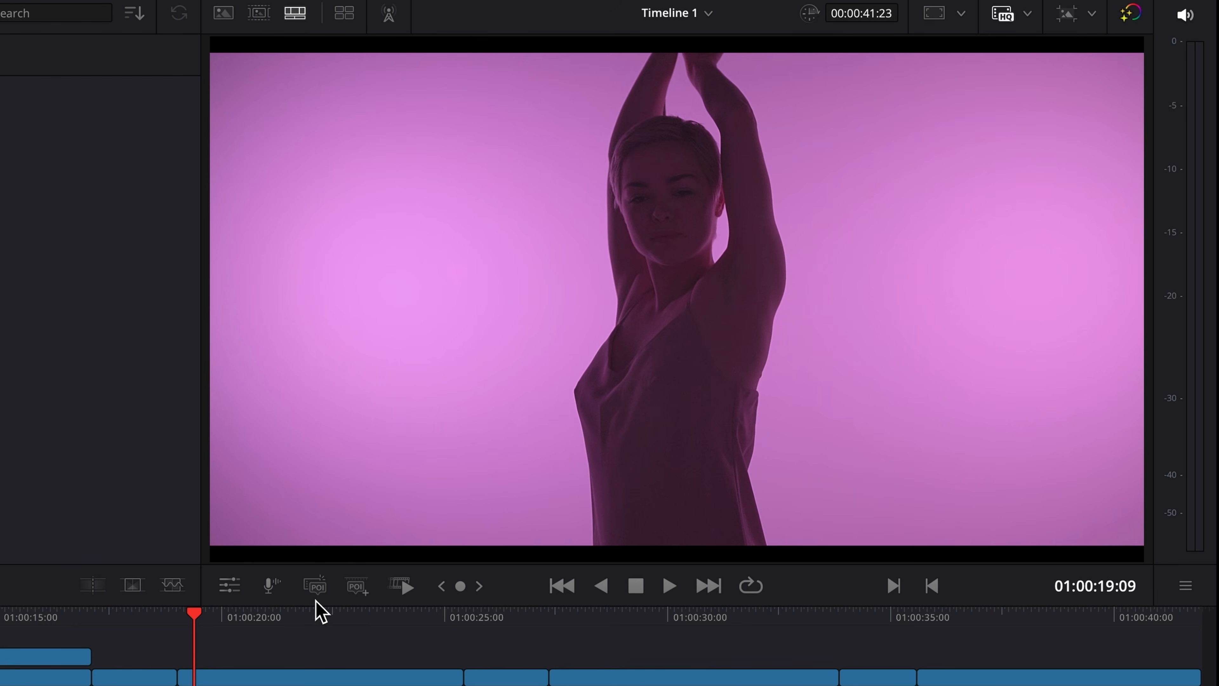
- Play the timeline with Fast Review, stop it, and jog the playhead backwards with the viewer's jog control
left_click(405, 591)
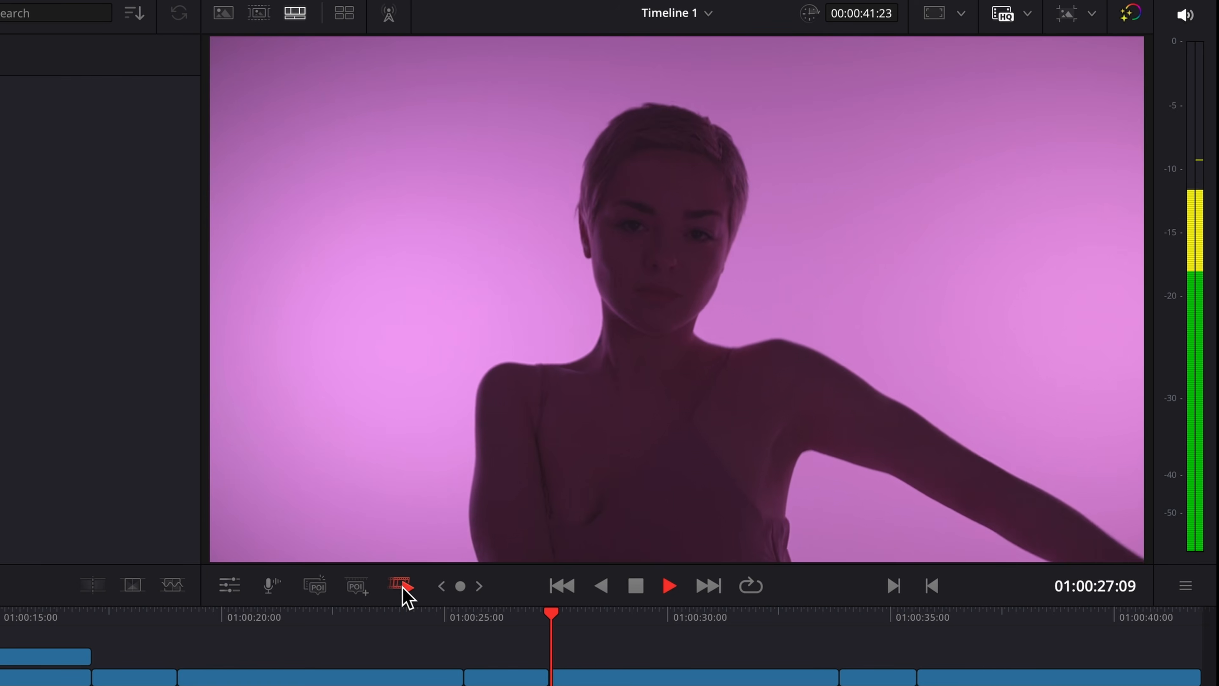
left_click(403, 590)
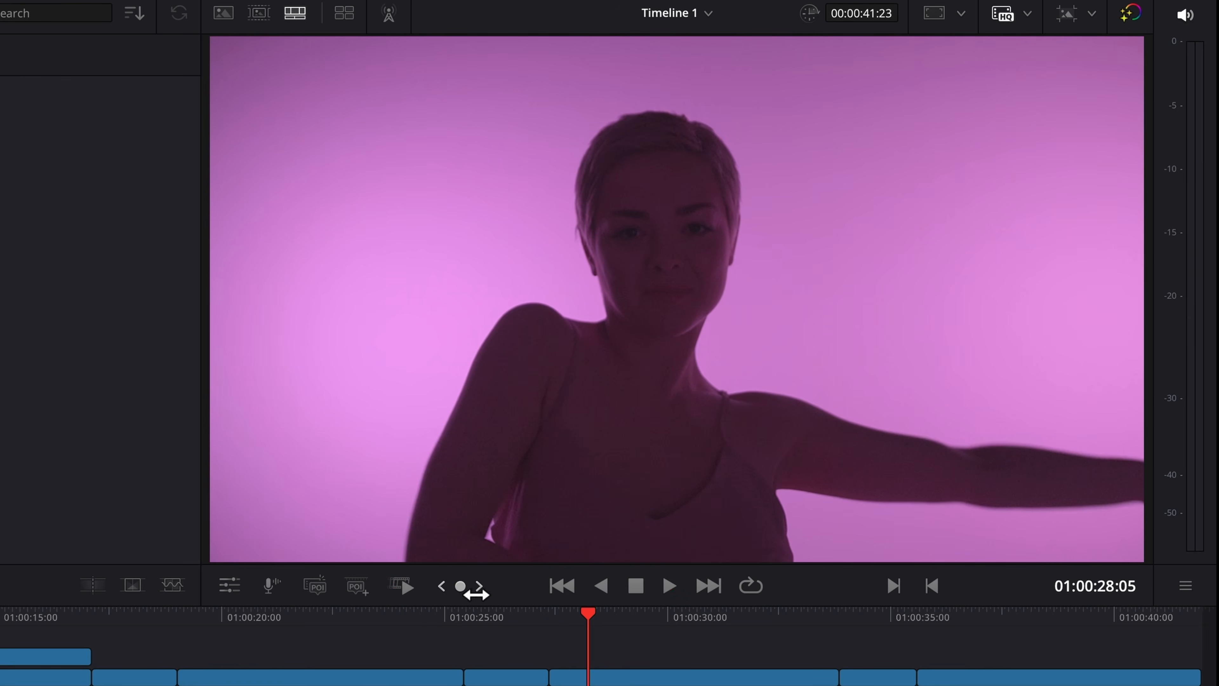
left_click_drag(478, 590, 239, 590)
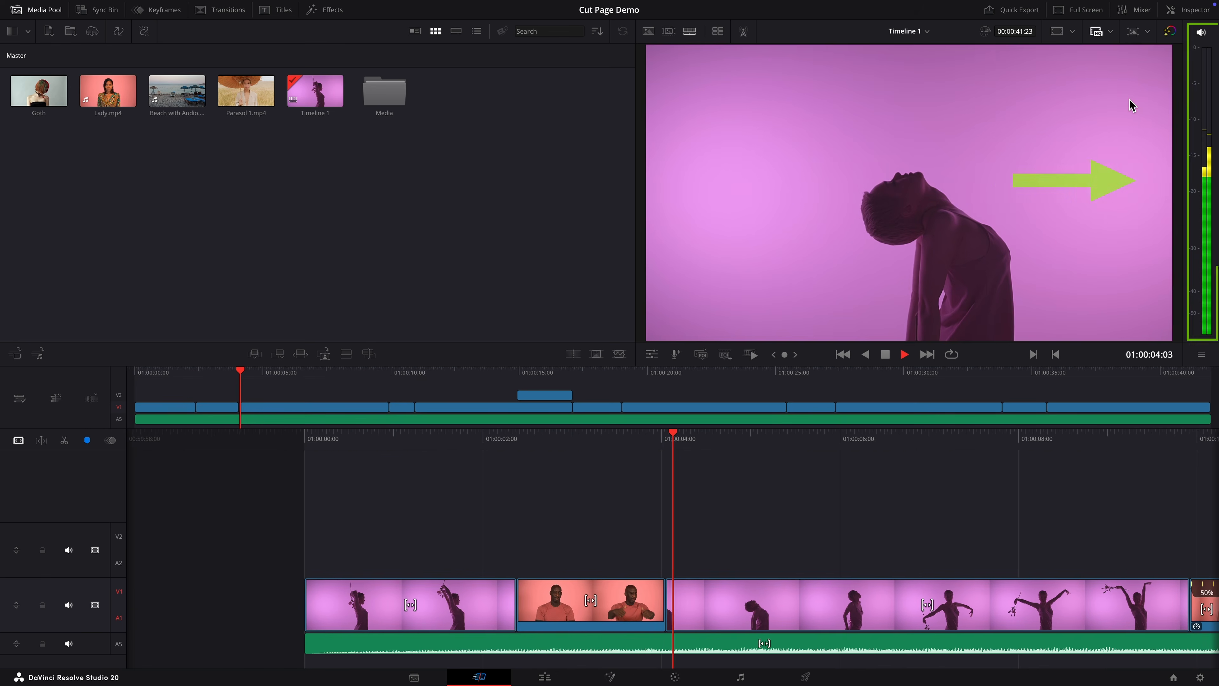
- Mute the timeline's playback audio and unmute it
left_click(1200, 34)
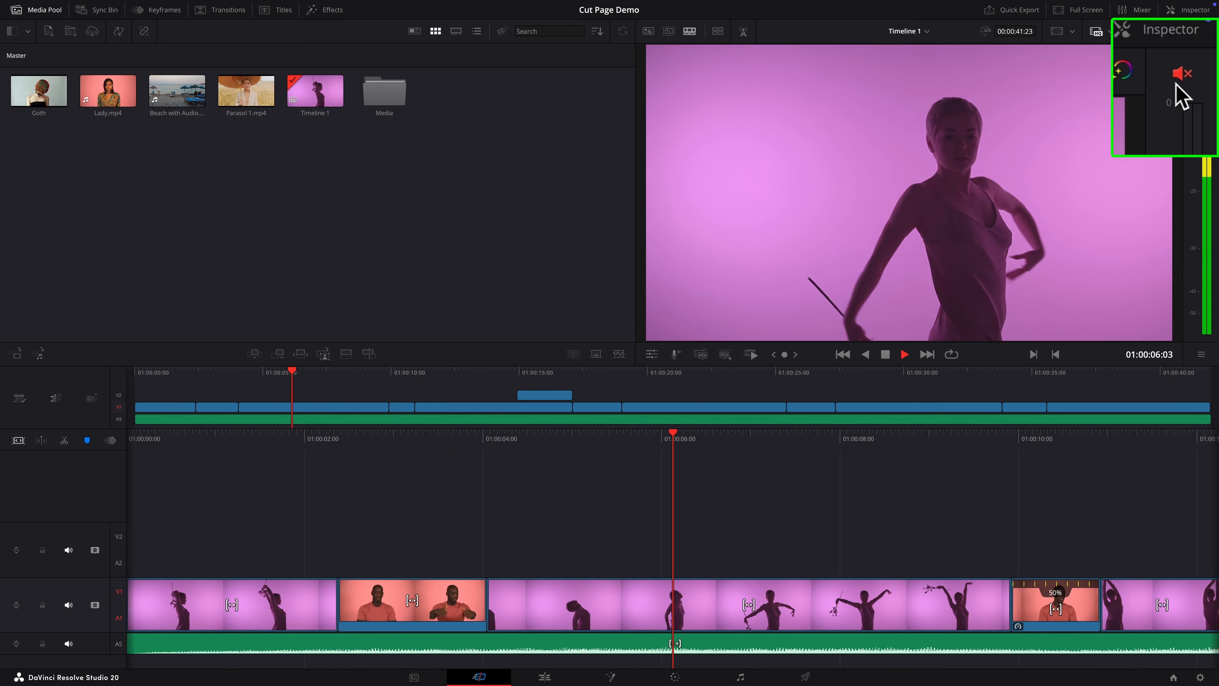
left_click(1201, 33)
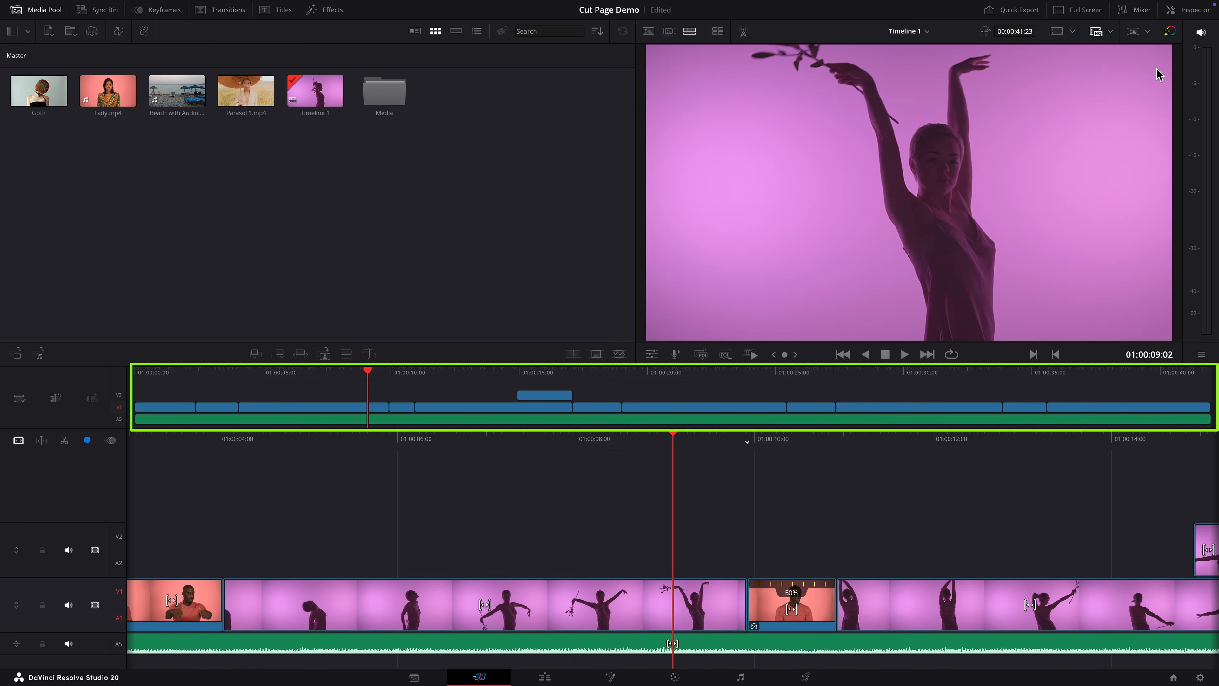
- Navigate with the full-length timeline overview, jumping to 01:00:27:21, 01:00:18:00 and 01:00:28:05 and scrubbing on to 01:00:31:07
left_click(1116, 375)
left_click(849, 378)
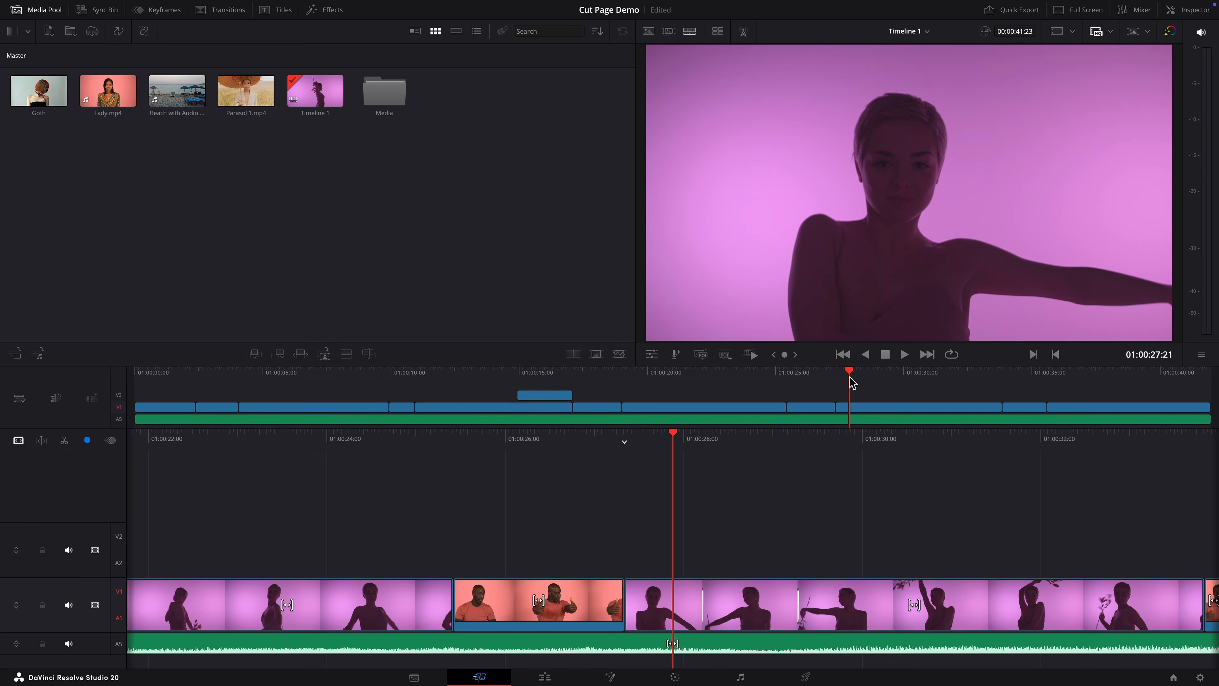
left_click(596, 378)
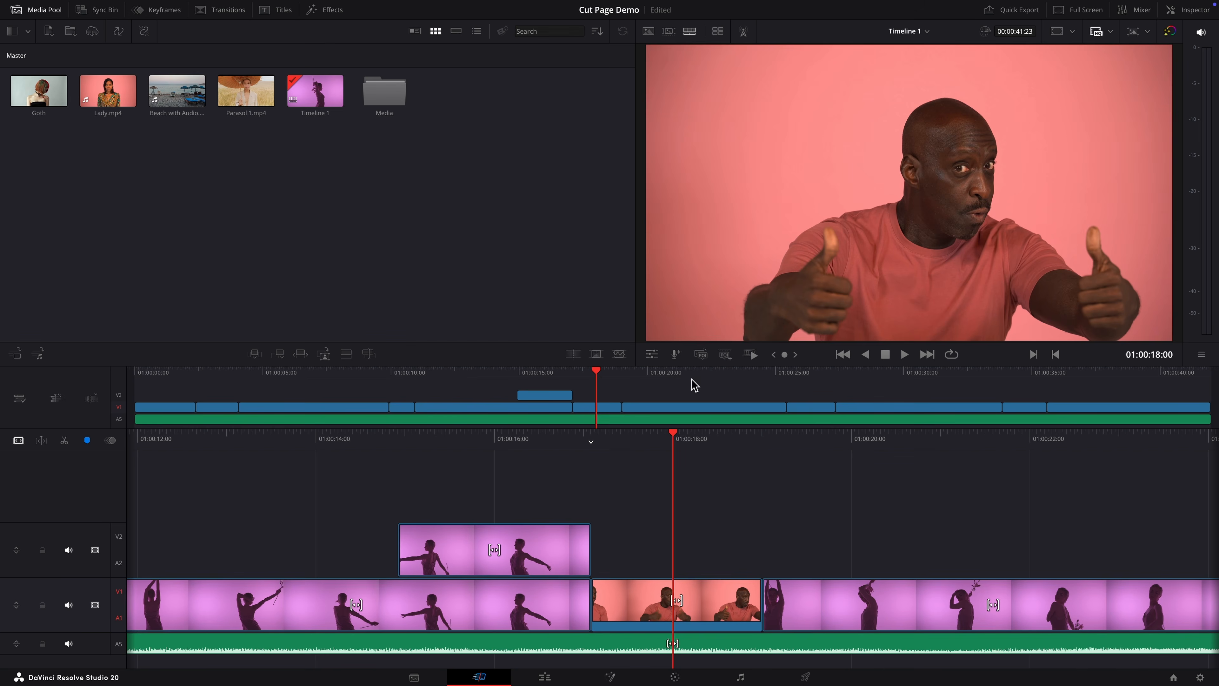
left_click(859, 377)
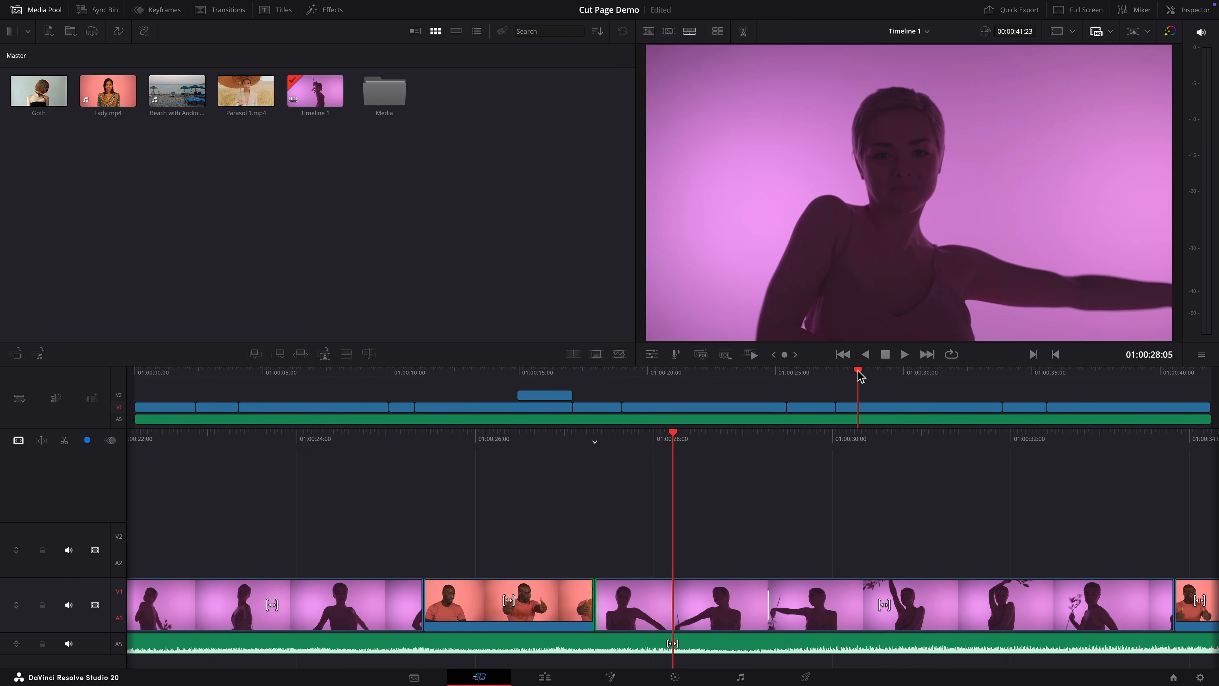
left_click_drag(859, 377, 941, 385)
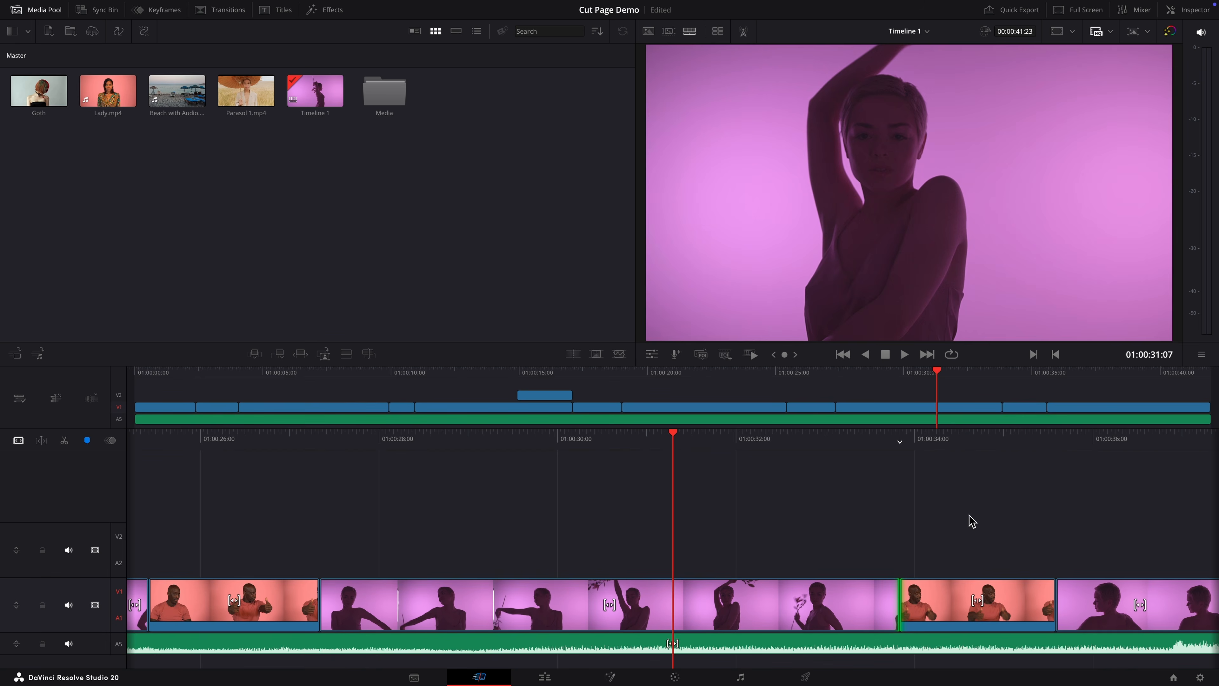
- Scrub the detailed timeline beneath the fixed playhead, ending at 01:00:30:14
left_click_drag(982, 598, 1049, 590)
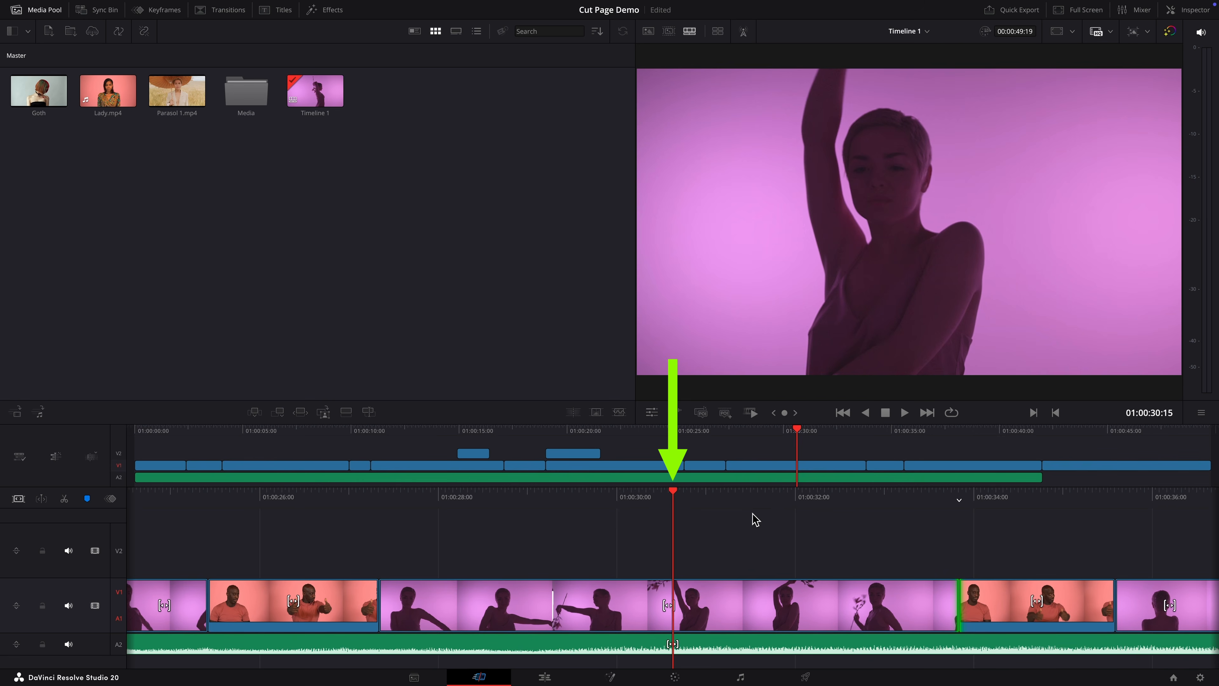
mouse_move(715, 500)
left_mouse_down()
mouse_move(836, 501)
mouse_move(720, 499)
left_mouse_up()
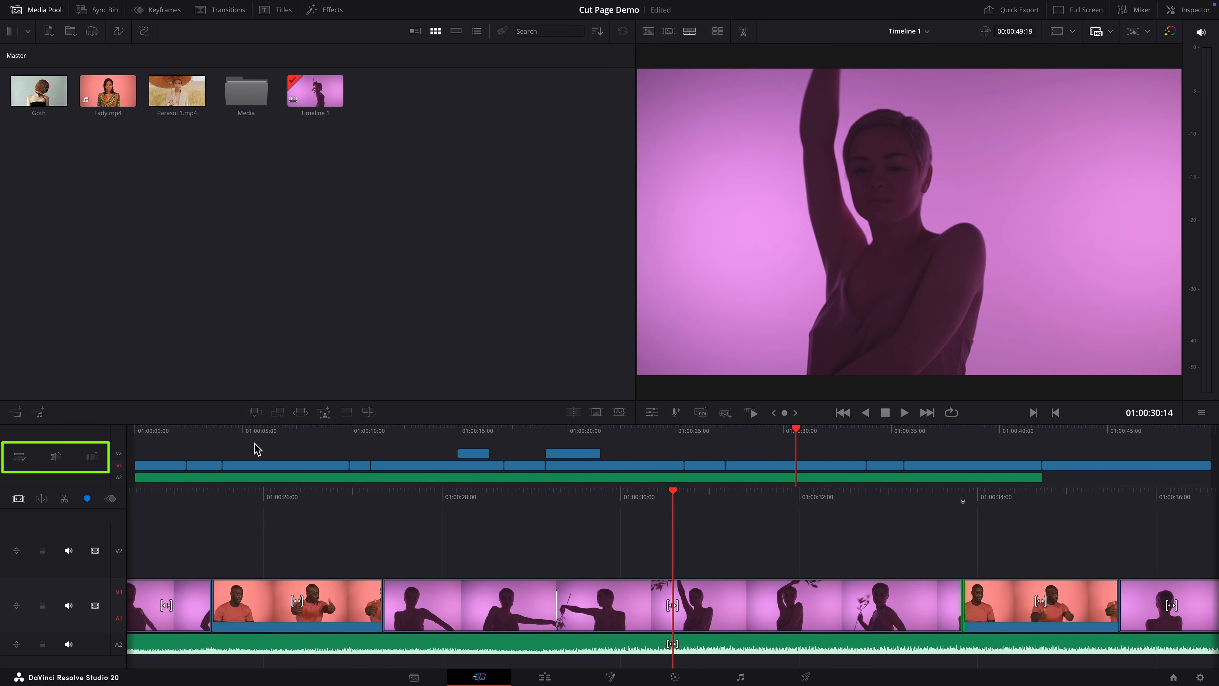
- Try the timeline with Fixed Playhead off by moving the playhead to 01:00:30:17, and turn Fixed Playhead back on
left_click(23, 462)
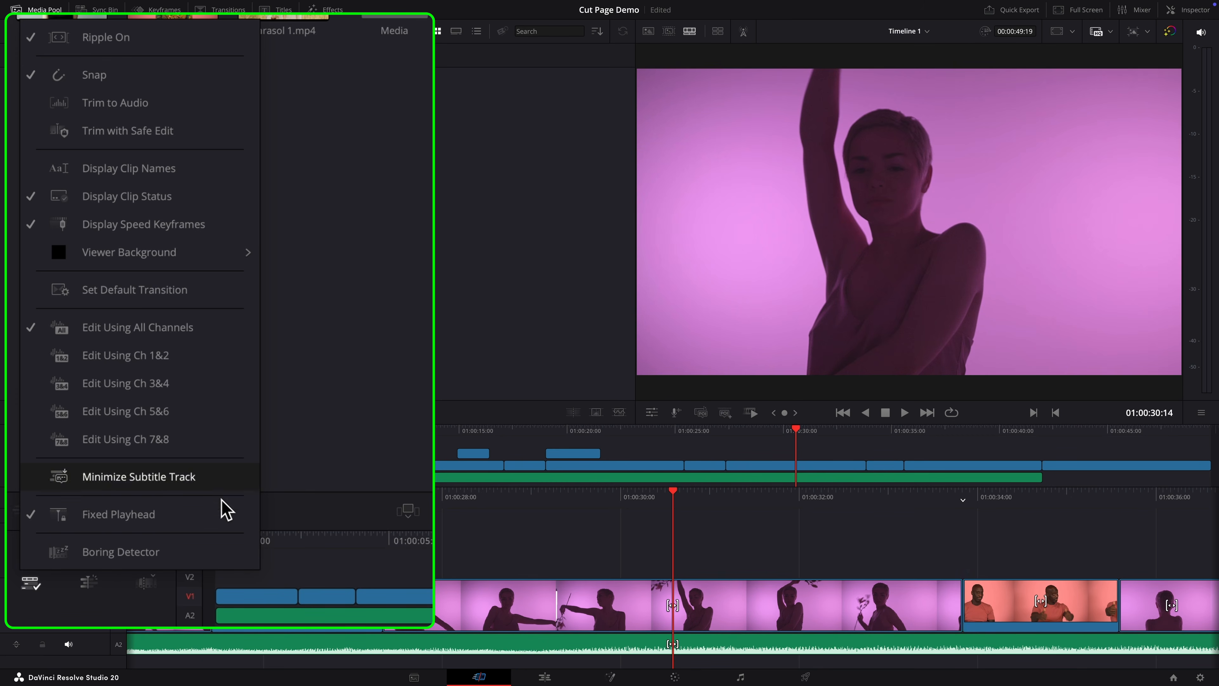
left_click(55, 518)
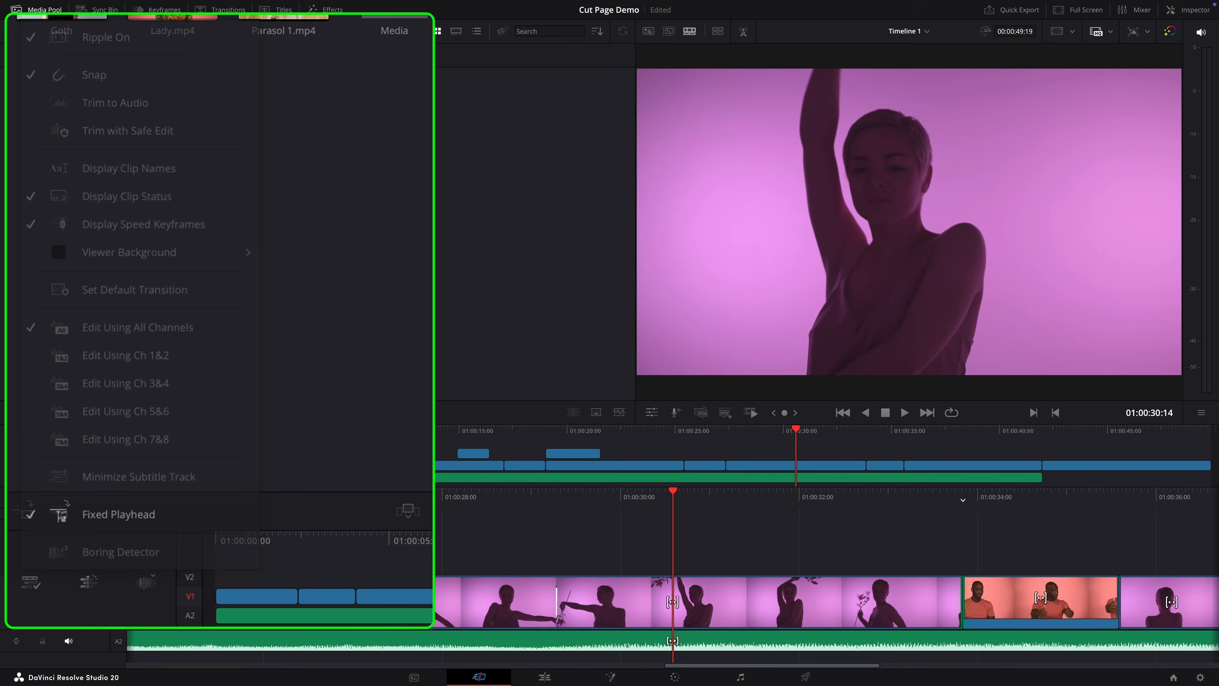
mouse_move(674, 495)
left_mouse_down()
mouse_move(618, 496)
mouse_move(684, 498)
left_mouse_up()
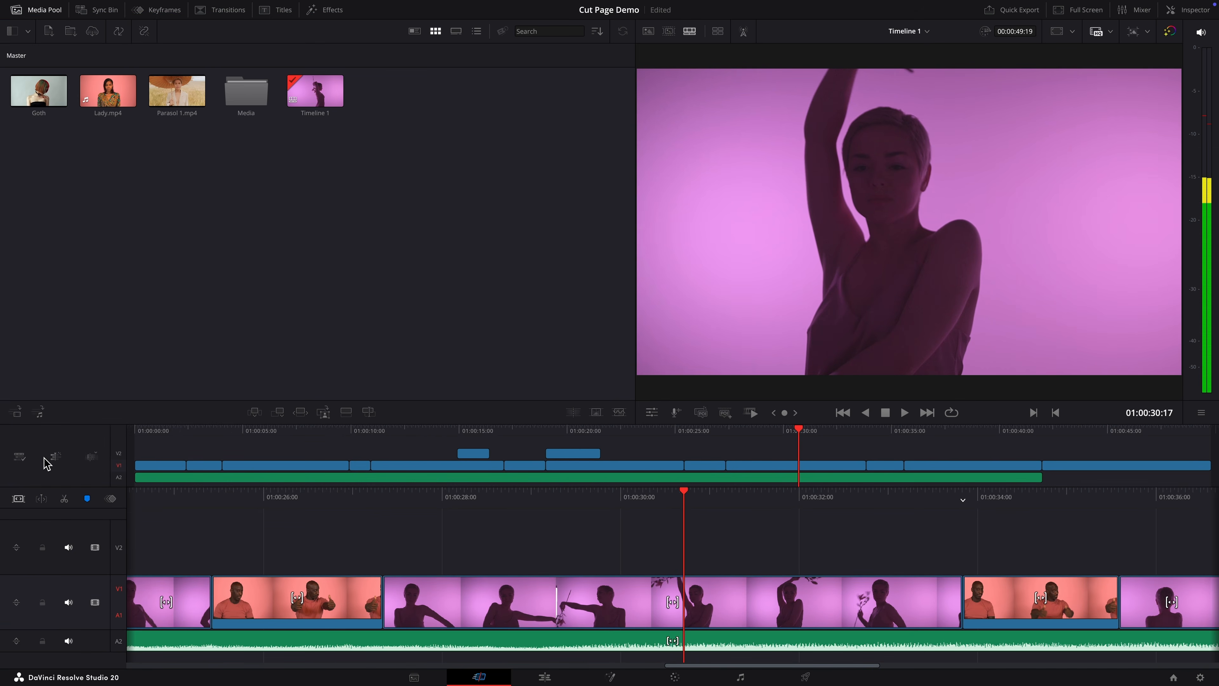
left_click(19, 456)
left_click(56, 416)
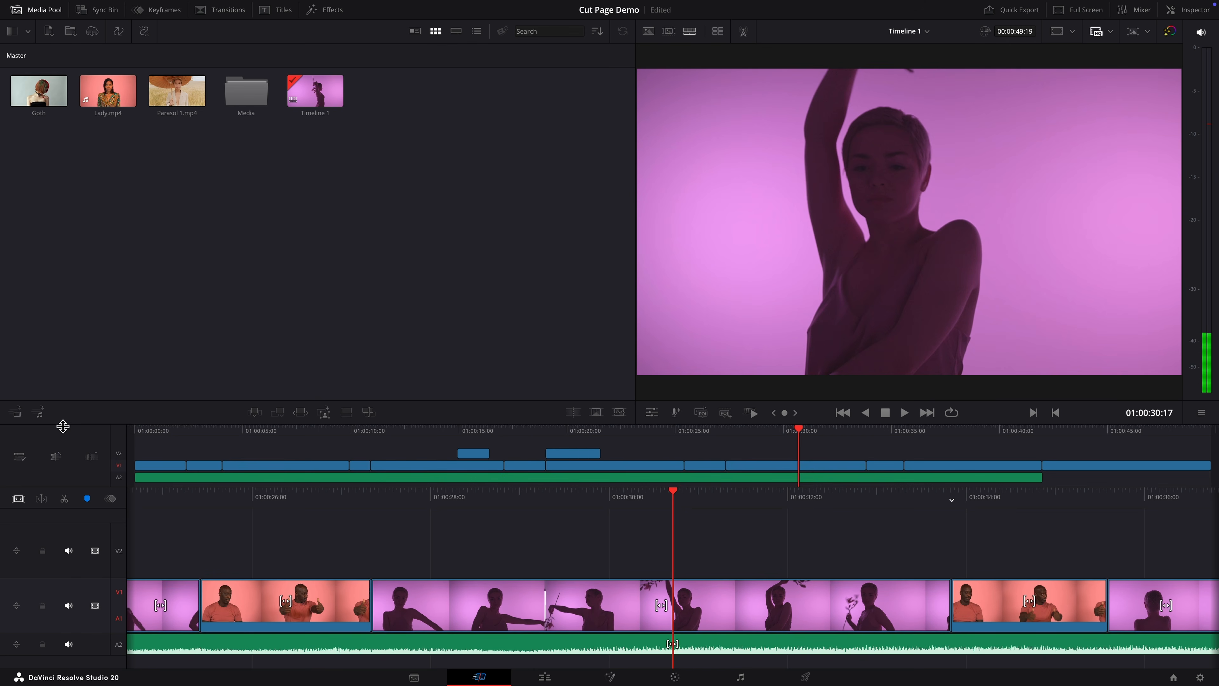
- Examine the timeline actions for subtitles, tracks, splitting, markers and transitions, and open the neighbouring set of actions
left_click(57, 459)
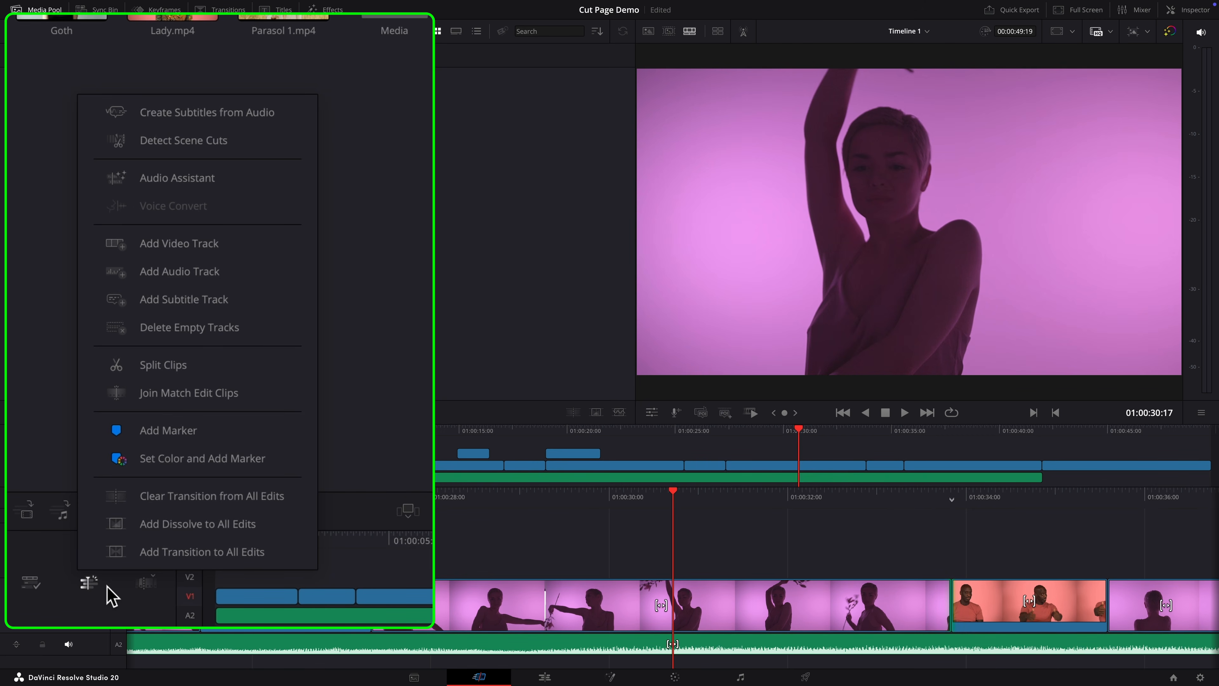
left_click(107, 586)
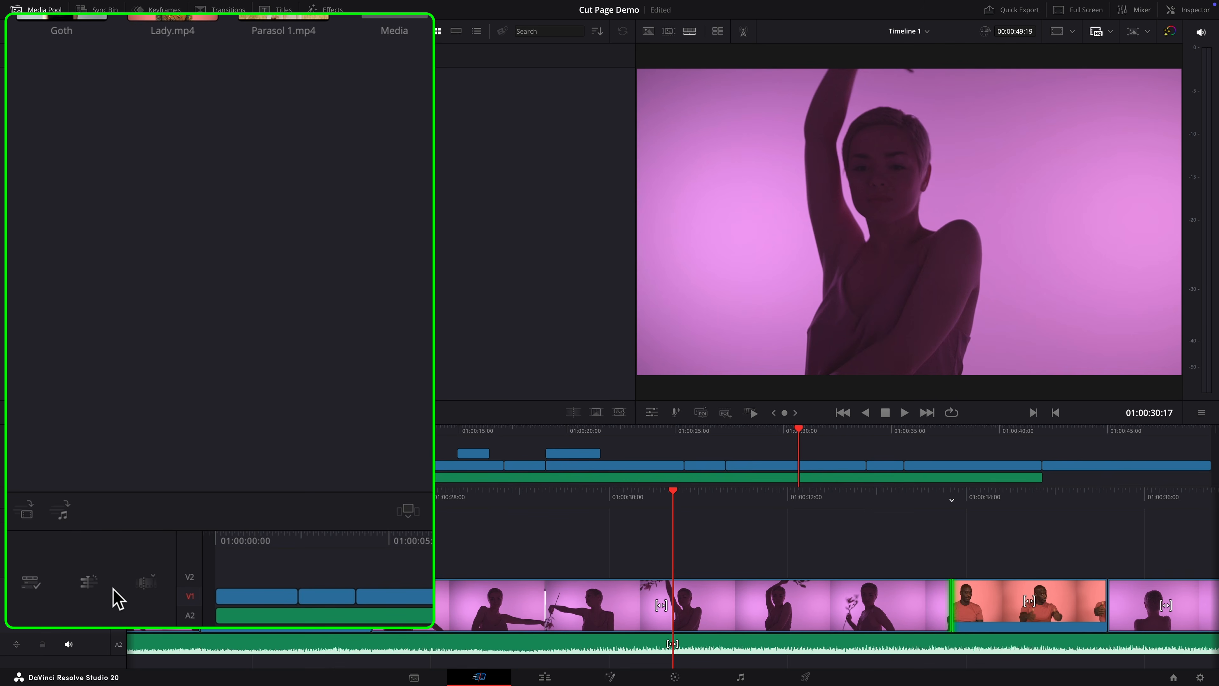
left_click(147, 586)
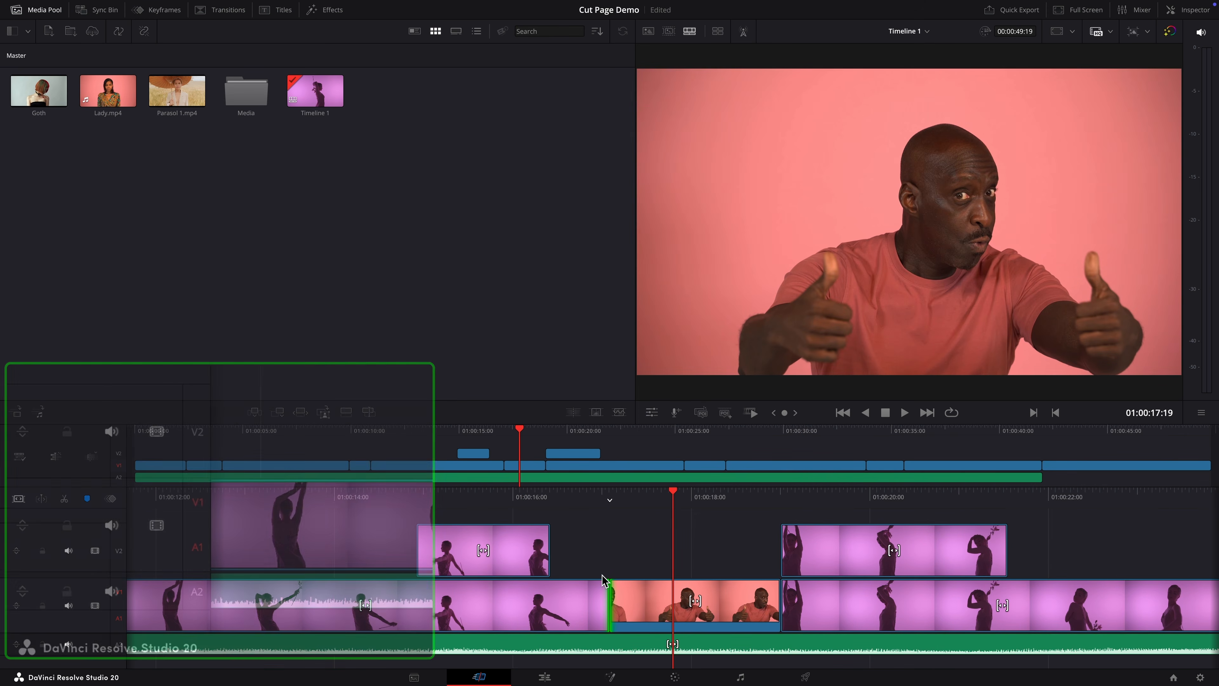
- Enlarge track V1 and collapse it back to its normal height, and lock and unlock the same track
left_click(23, 525)
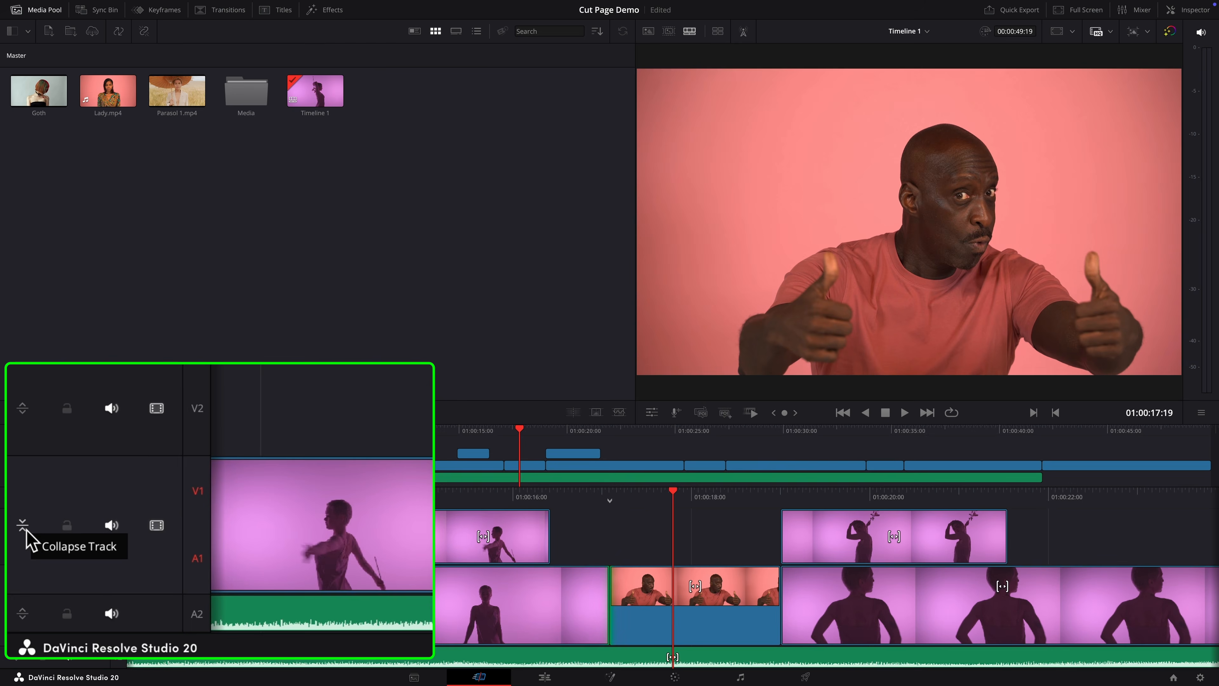
left_click(23, 526)
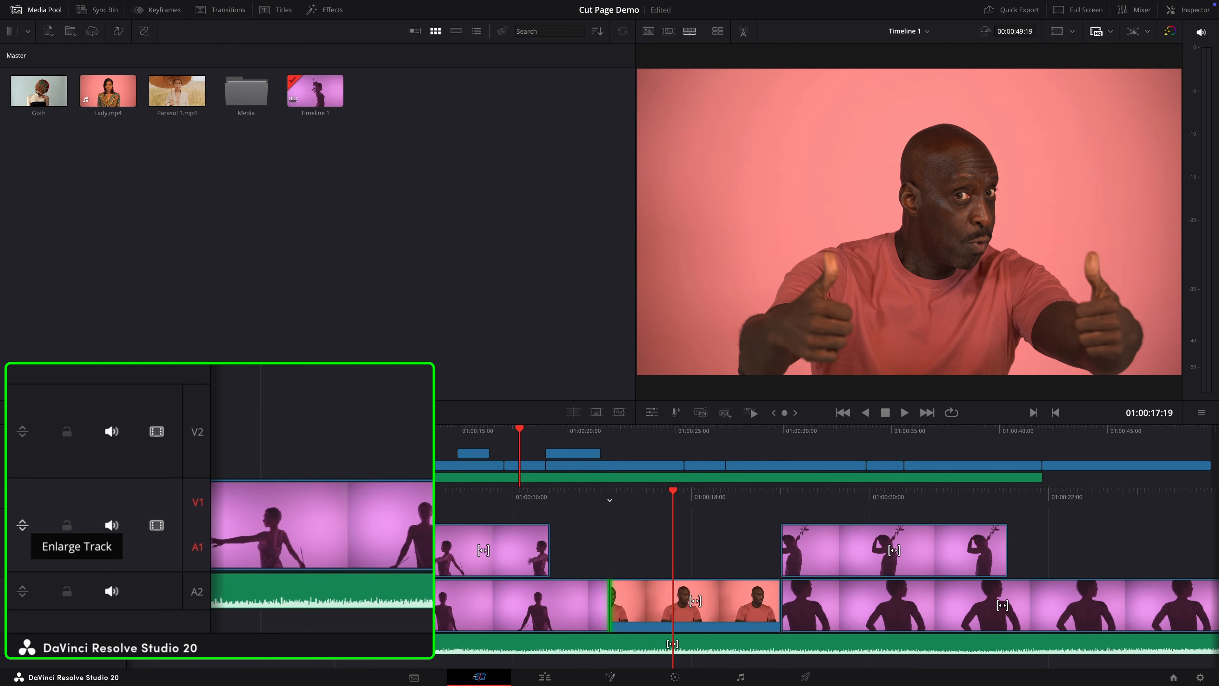
left_click(67, 525)
left_click(67, 526)
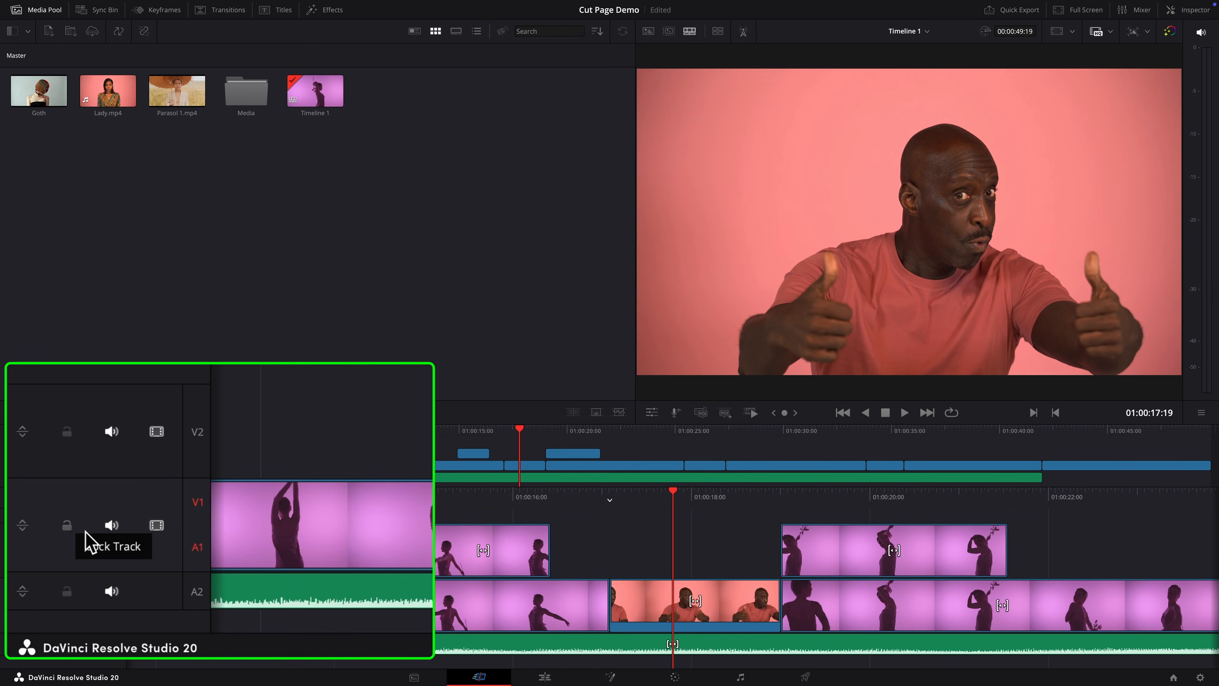
- Mute and disable track V1, restoring both settings, and switch the active destination track to V2 and back to V1
left_click(114, 527)
left_click(114, 529)
left_click(158, 528)
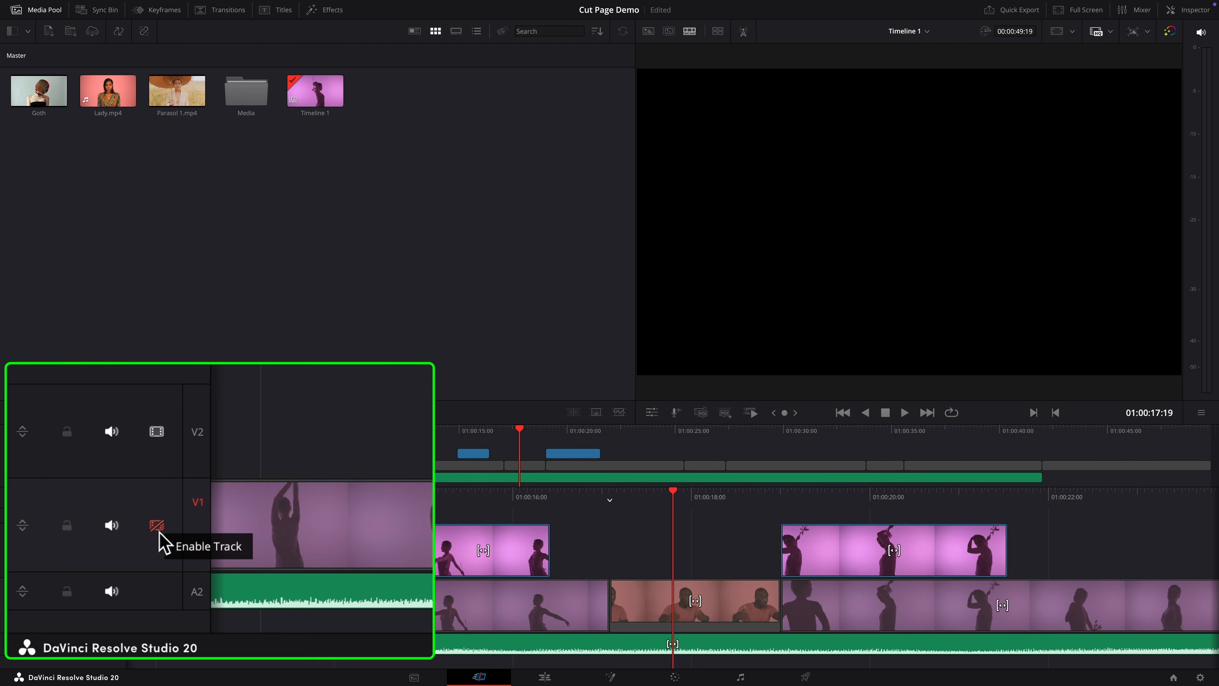
left_click(156, 526)
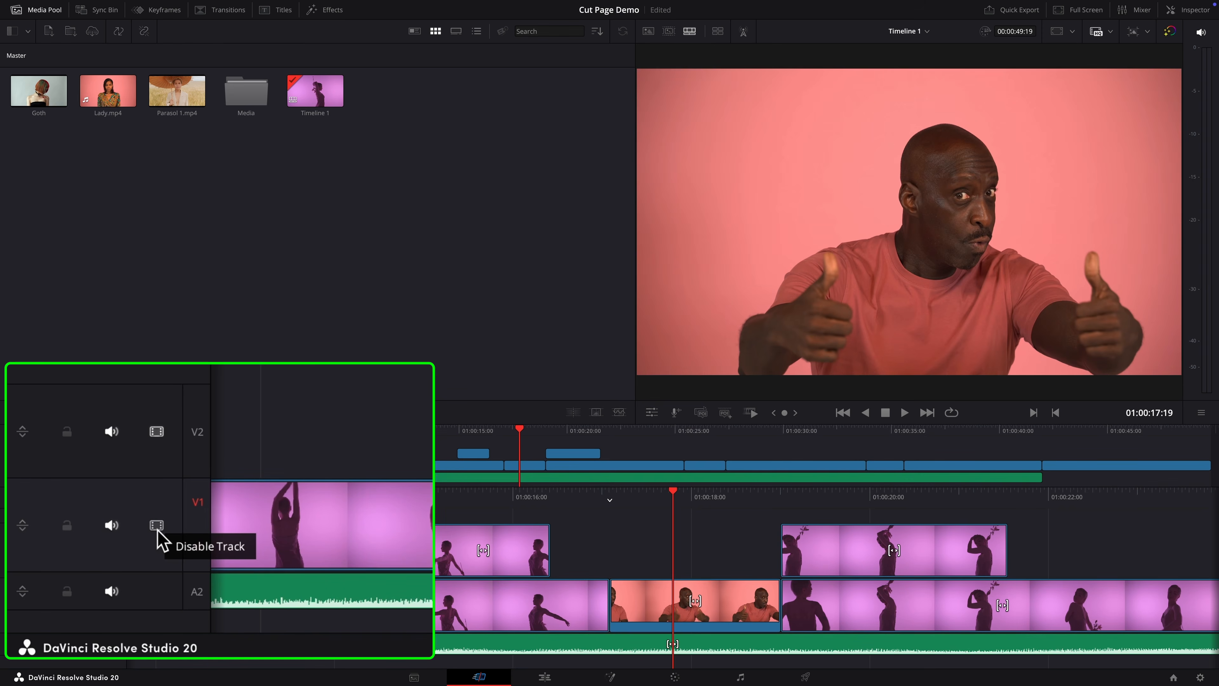
left_click(146, 465)
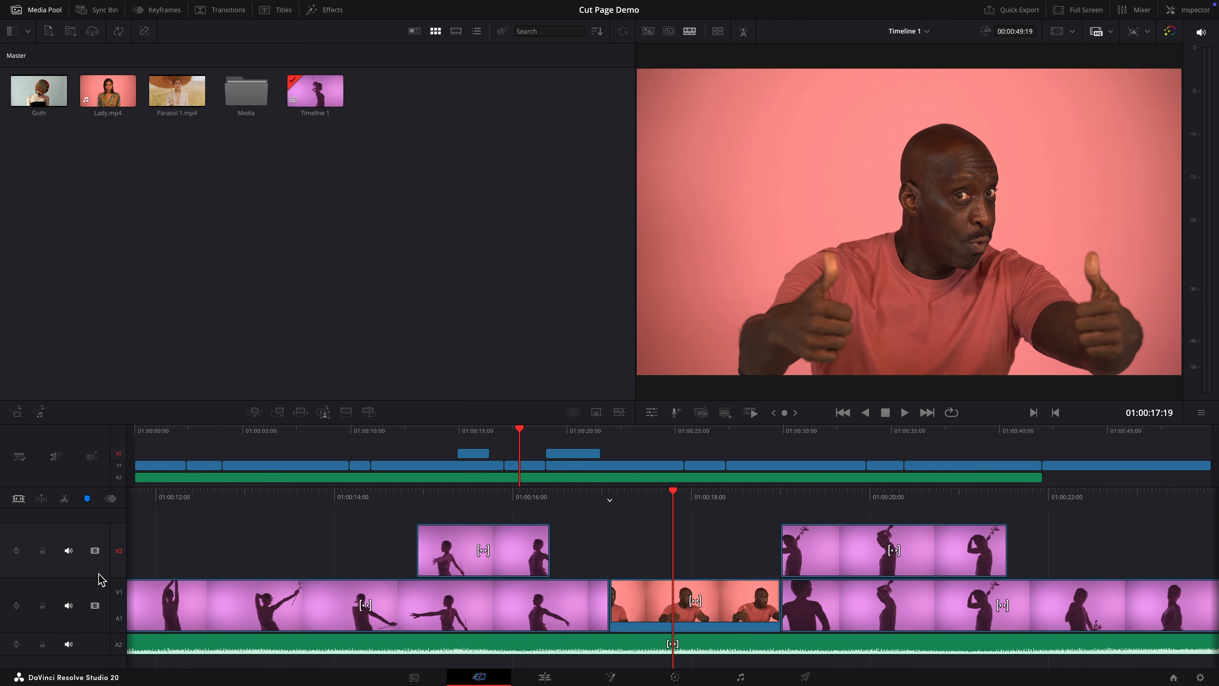
left_click(99, 595)
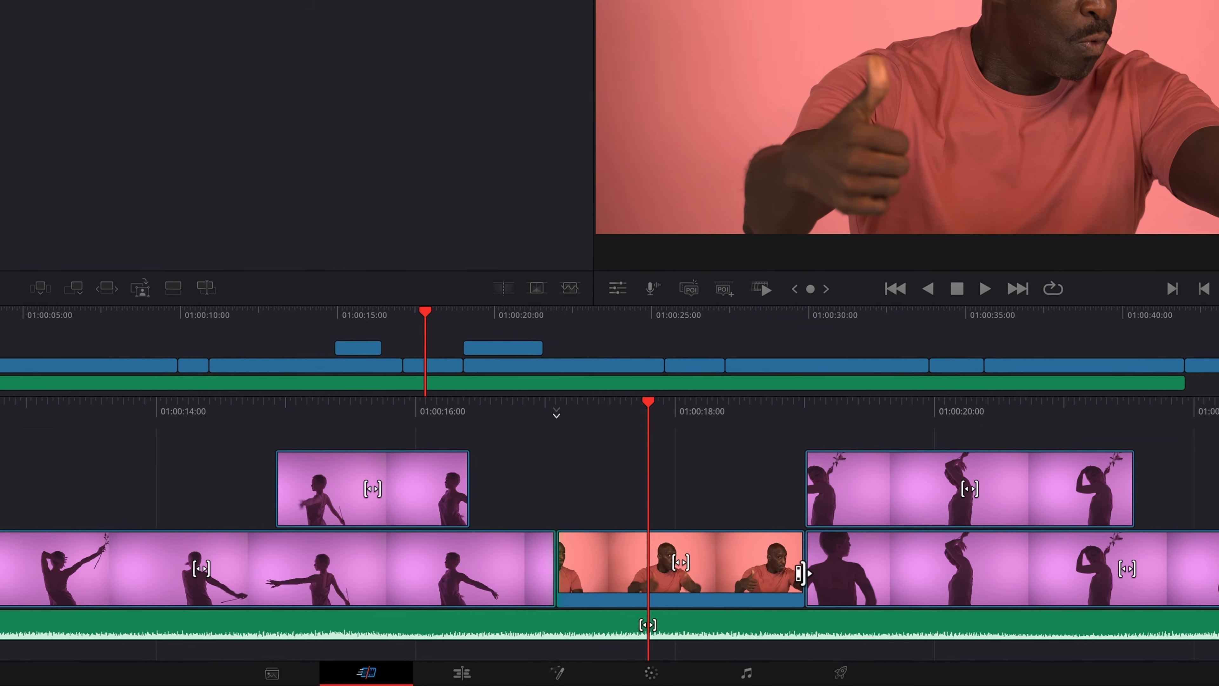
- Ripple-trim the end of the thumbs-up clip on V1, leaving it one frame longer
left_click(781, 606)
mouse_move(807, 557)
left_mouse_down()
mouse_move(980, 544)
mouse_move(536, 525)
mouse_move(1023, 561)
mouse_move(586, 539)
mouse_move(818, 542)
mouse_move(830, 547)
mouse_move(824, 558)
left_mouse_up()
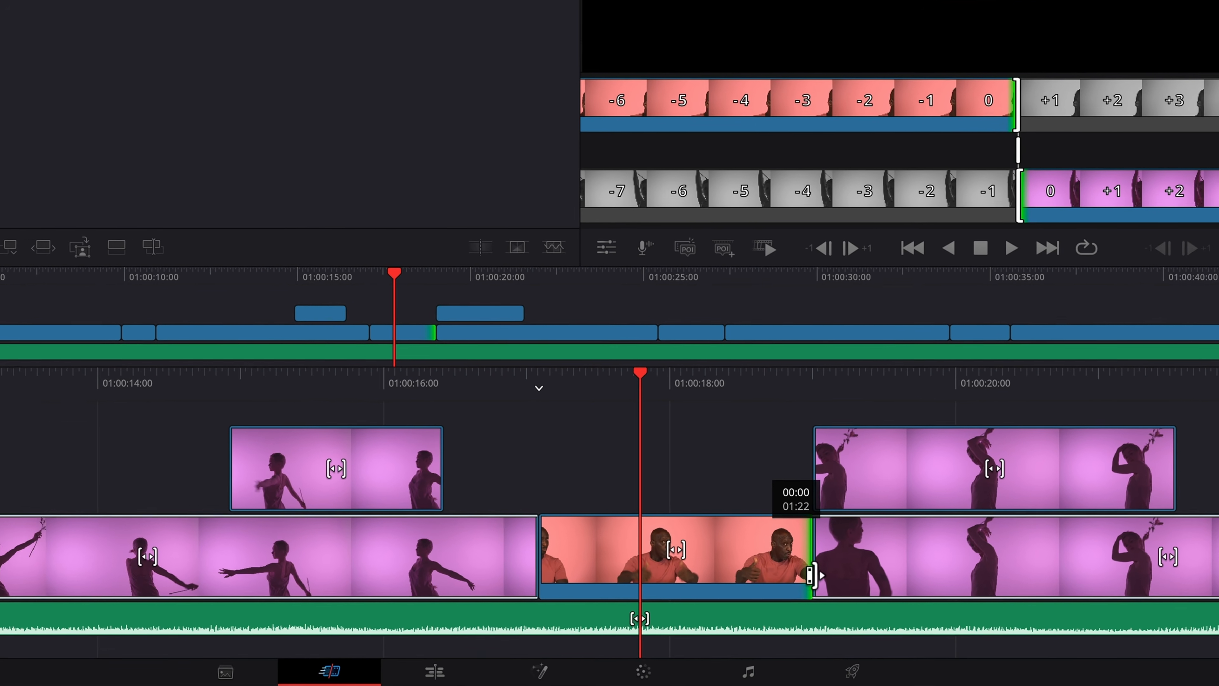
left_click_drag(789, 606, 790, 607)
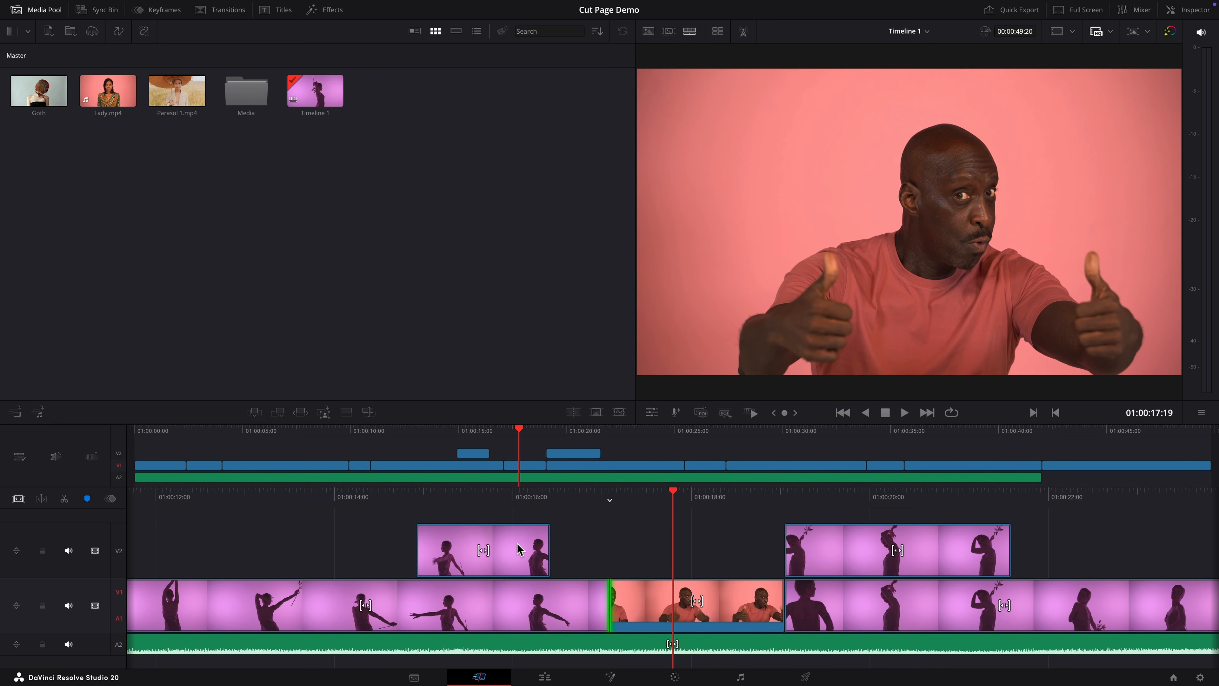
- Extend the end of the first V2 clip to 03:11, and shorten it to end just before the thumbs-up clip starts
left_click_drag(544, 552, 709, 567)
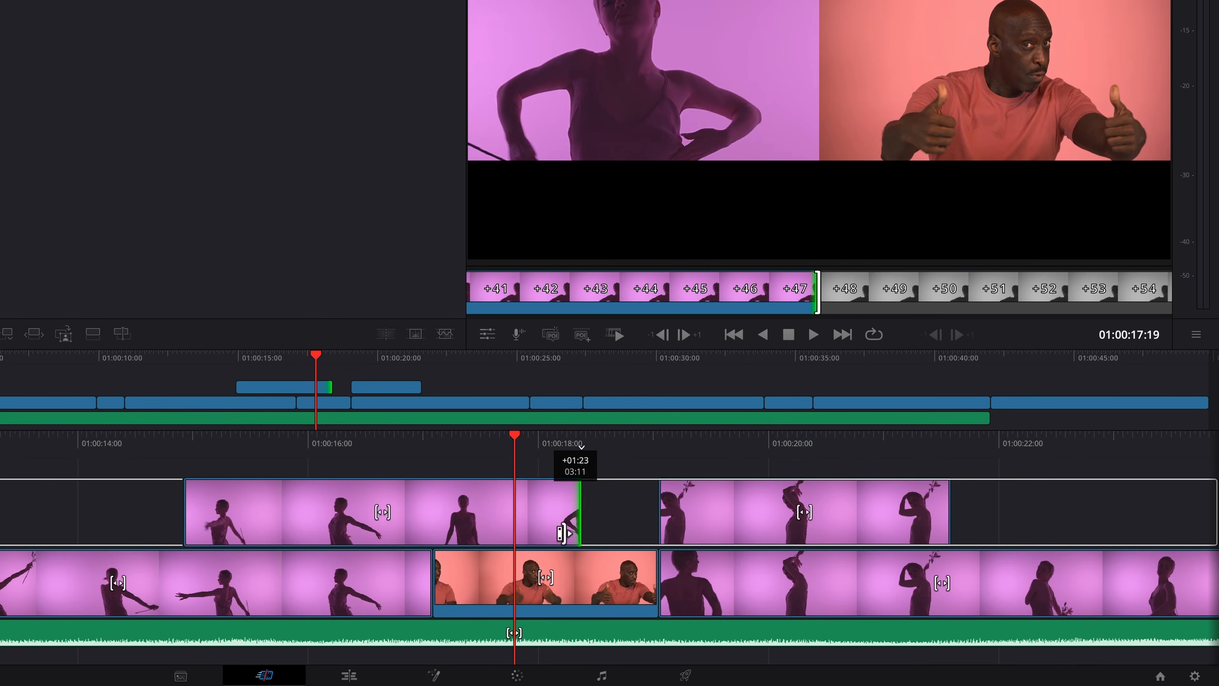
left_click_drag(562, 533, 396, 521)
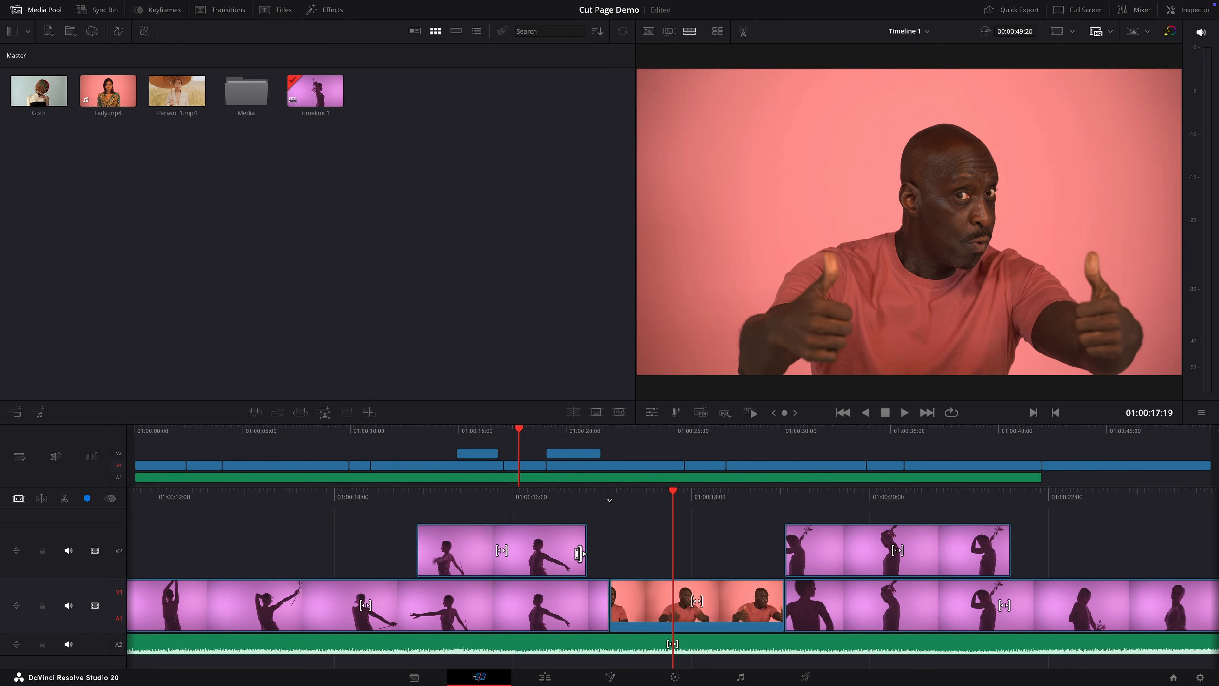
- Try the timeline's trimming tools, turning on trim mode and showing the edit point at 01:00:17:02 in the trim view
key("v")
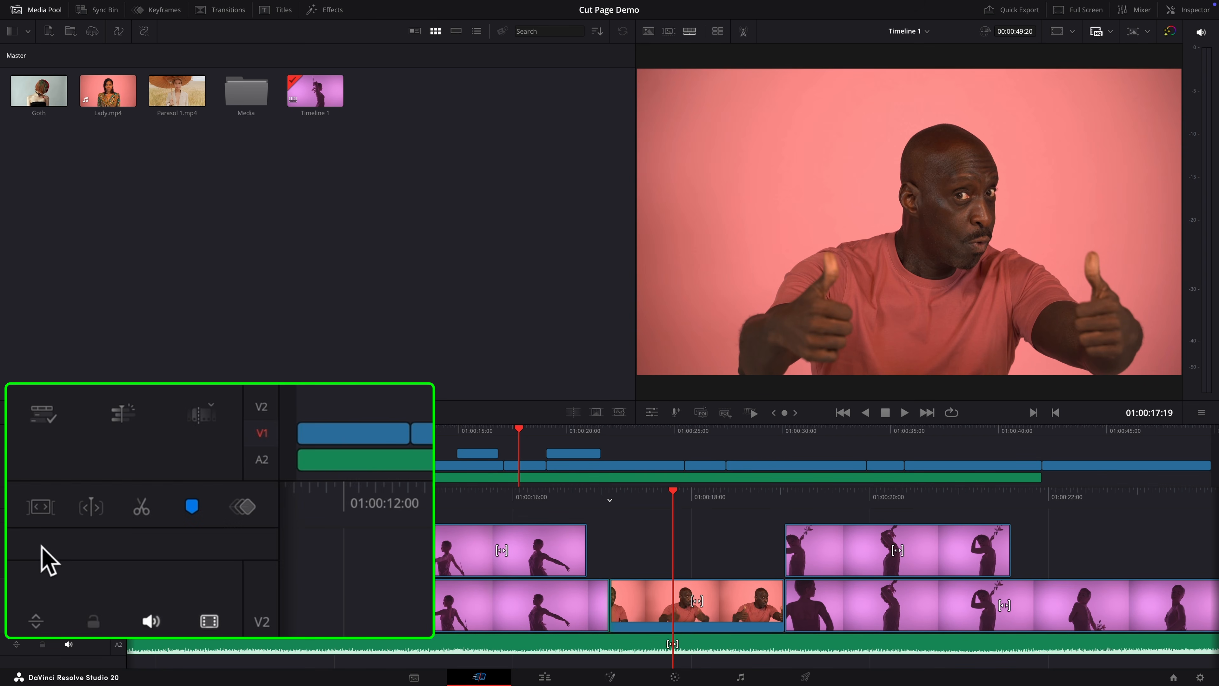
left_click(41, 509)
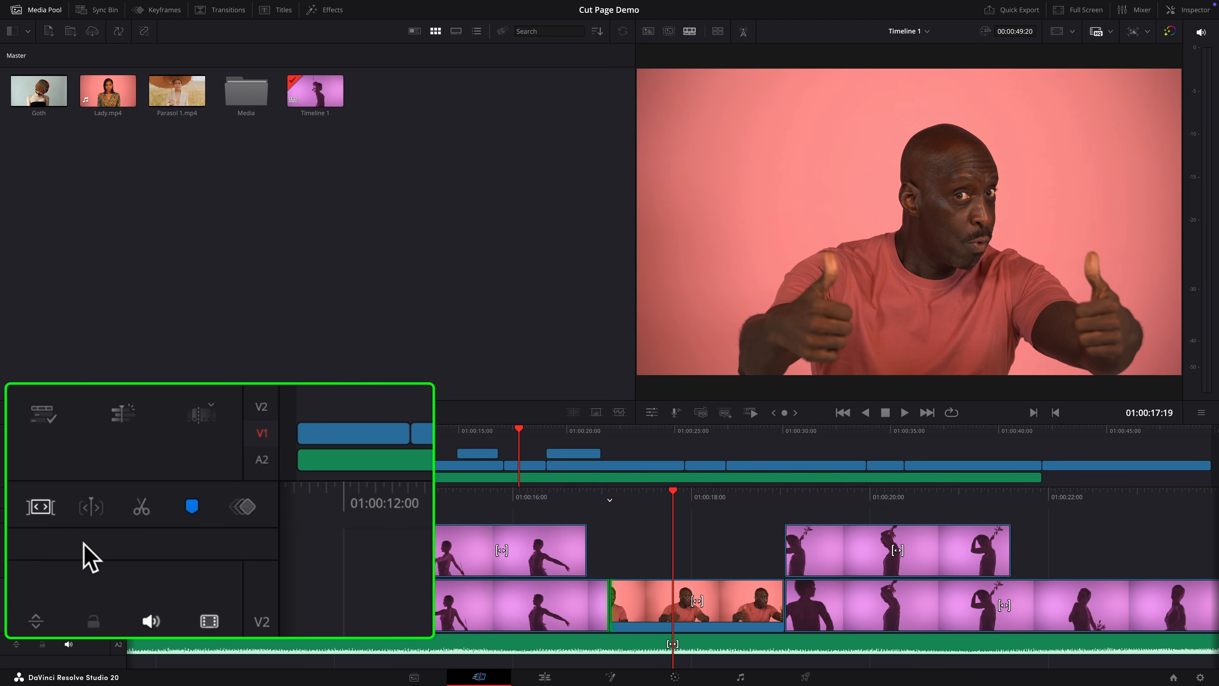
left_click(93, 510)
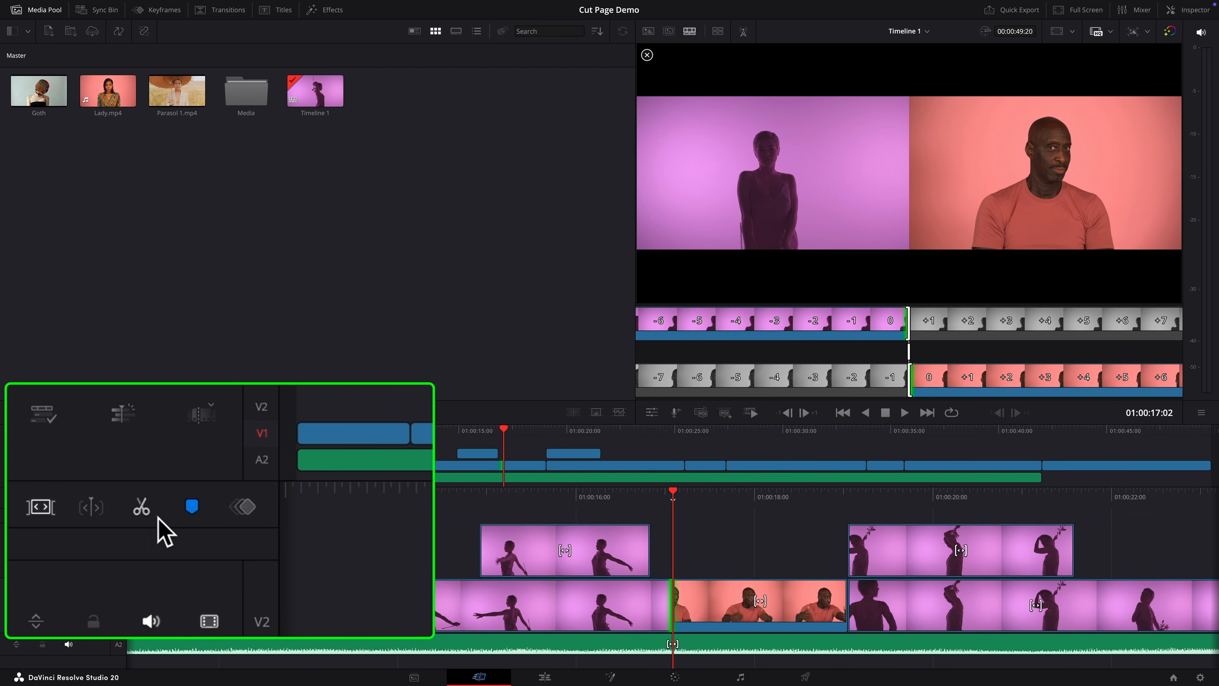
left_click(251, 516)
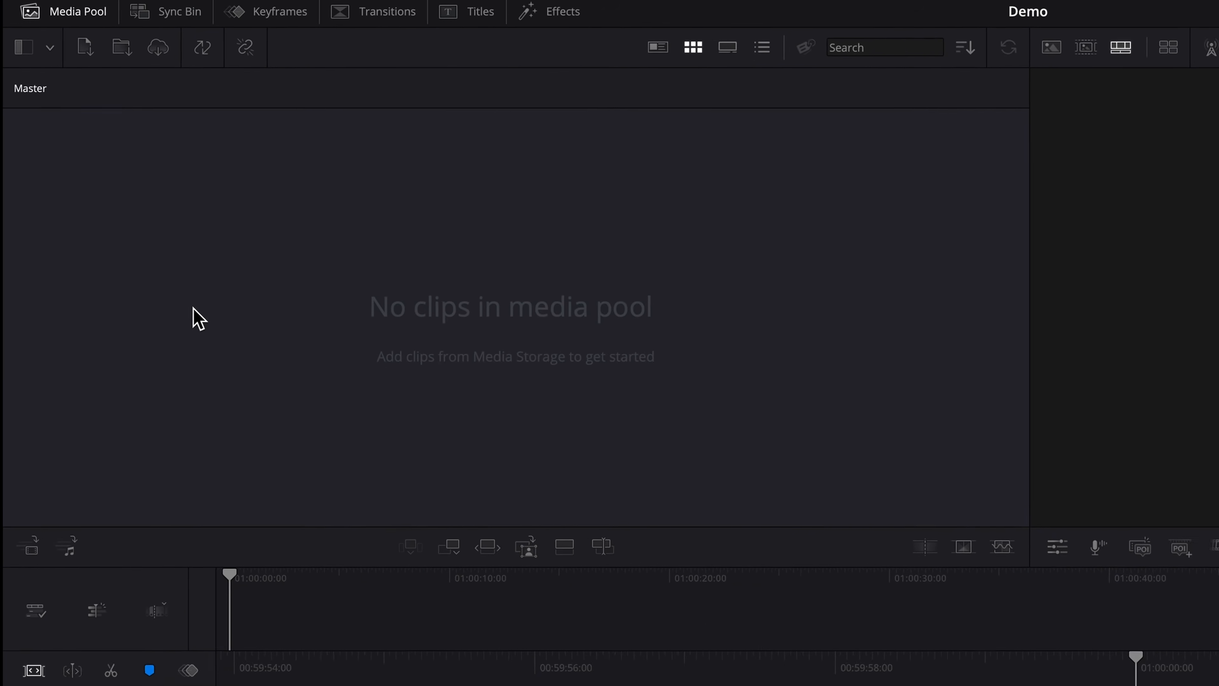
- Import 4124399-uhd_4096_2160_25fps.mp4, Beach with Audio.mp4 and Parasol 1.mp4 from the Video folder into the empty media pool
right_click(229, 364)
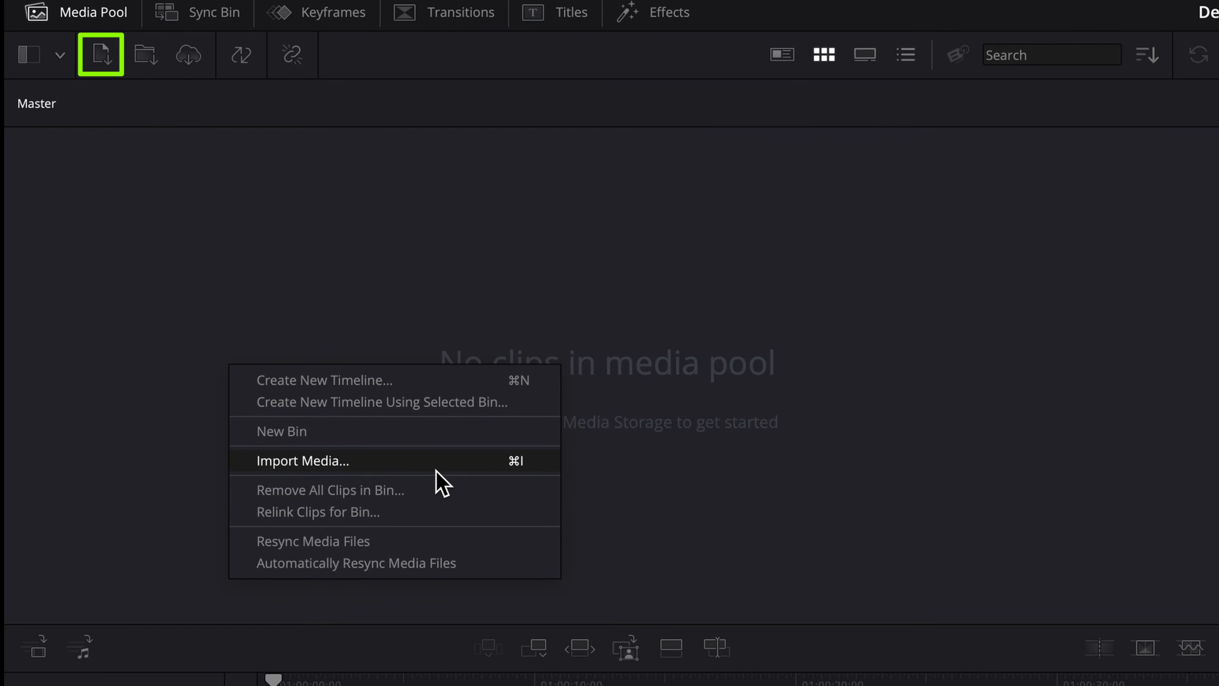
left_click(133, 462)
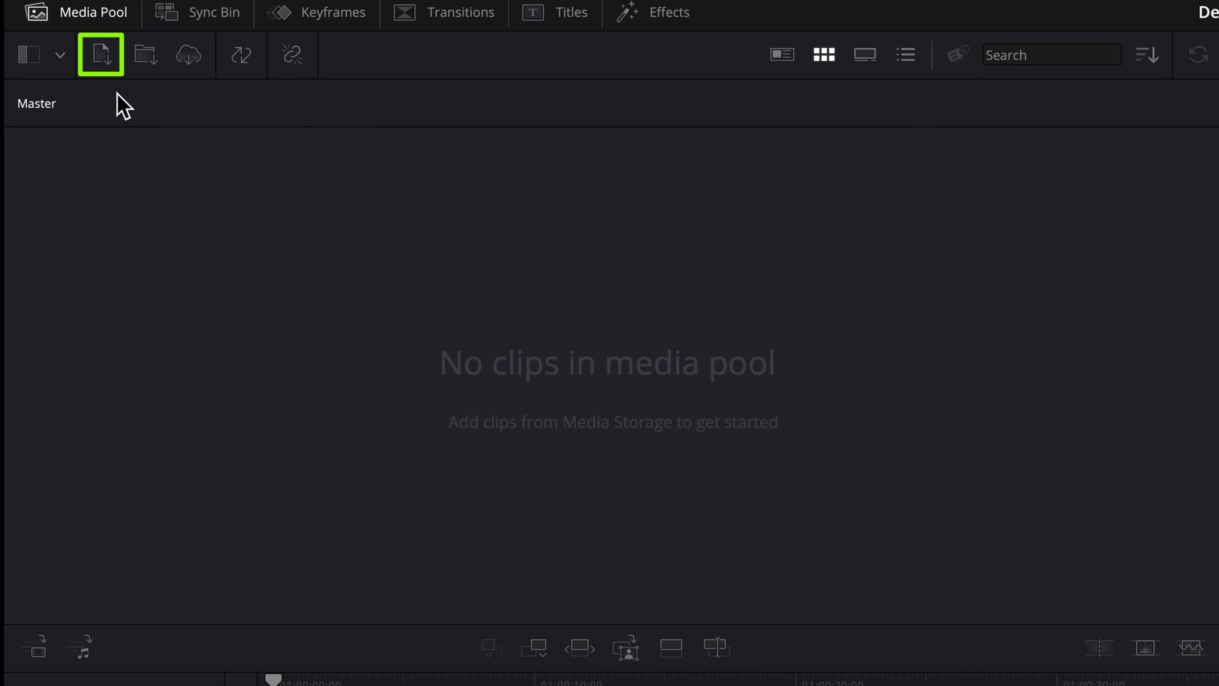
left_click(107, 60)
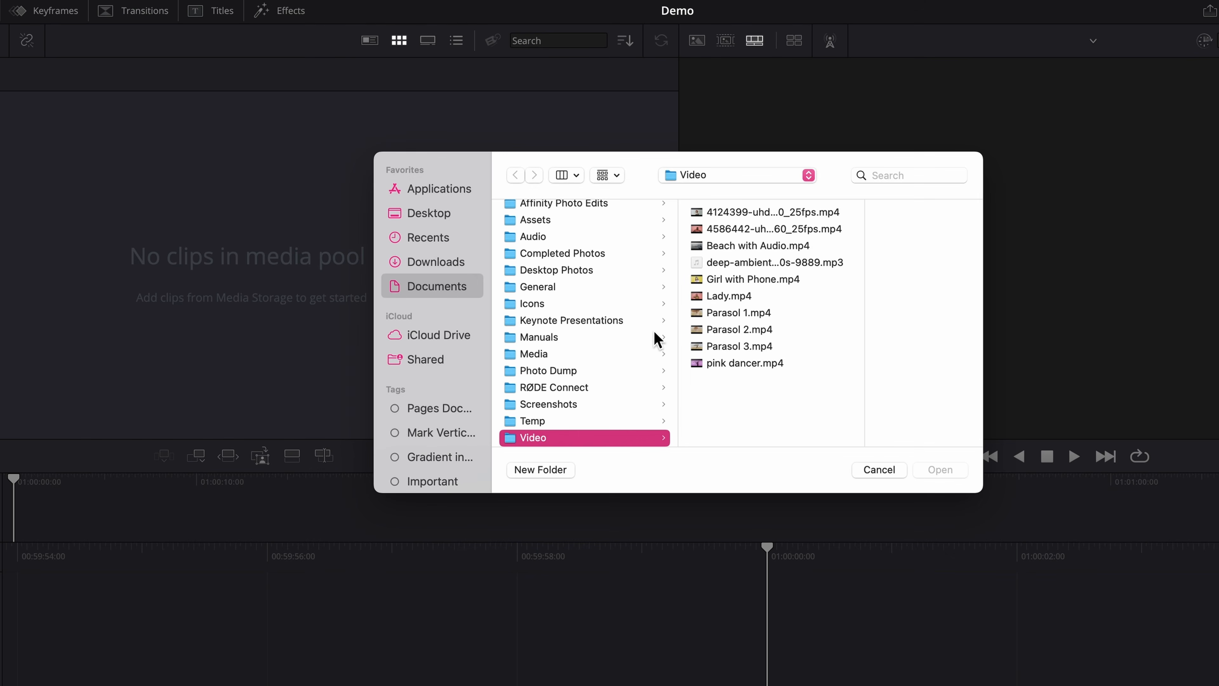
left_click(770, 213)
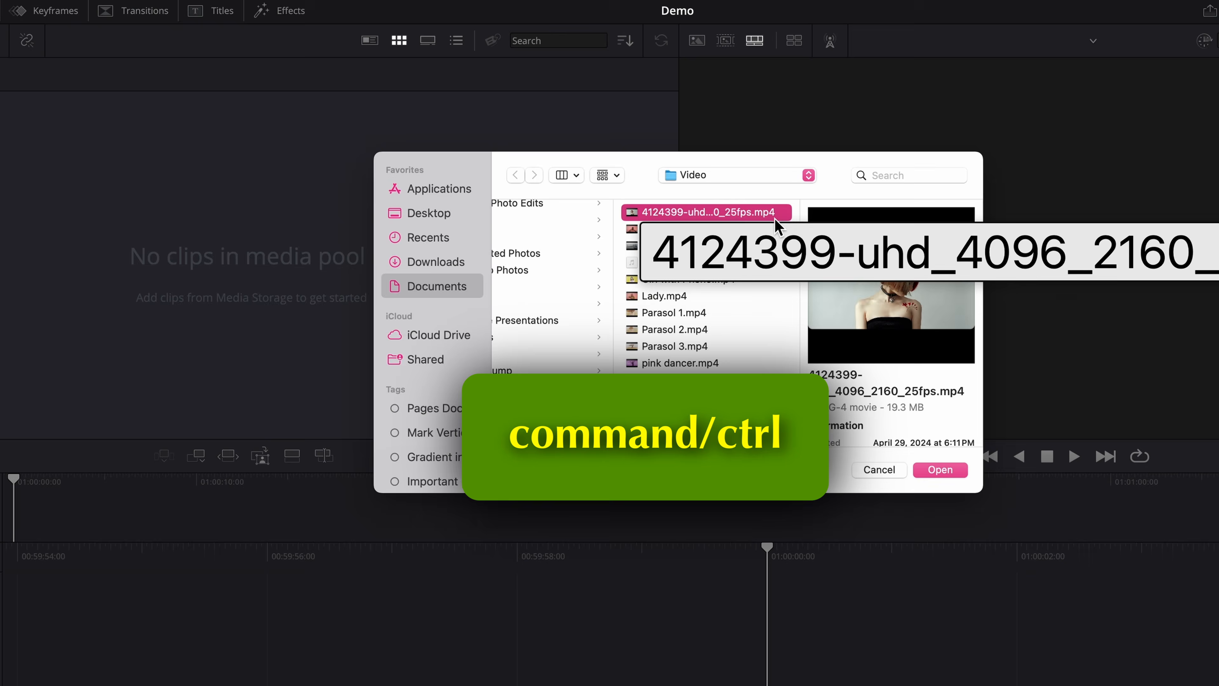
left_click(713, 246, "super")
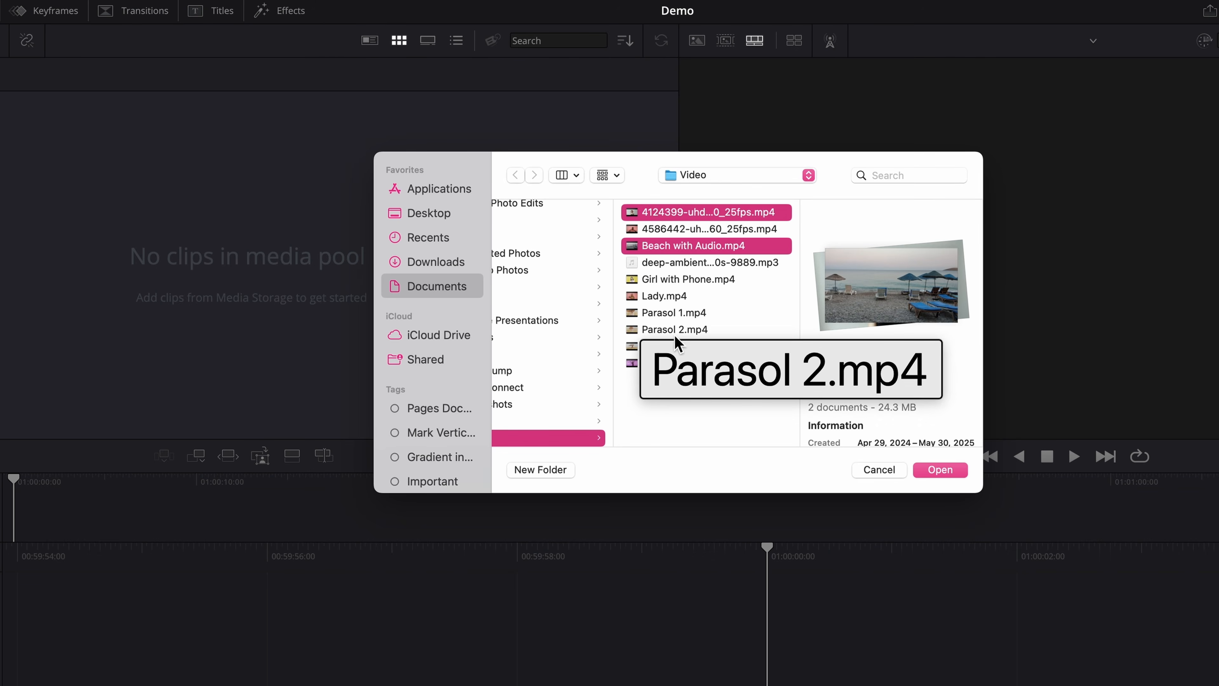
left_click(675, 313, "super")
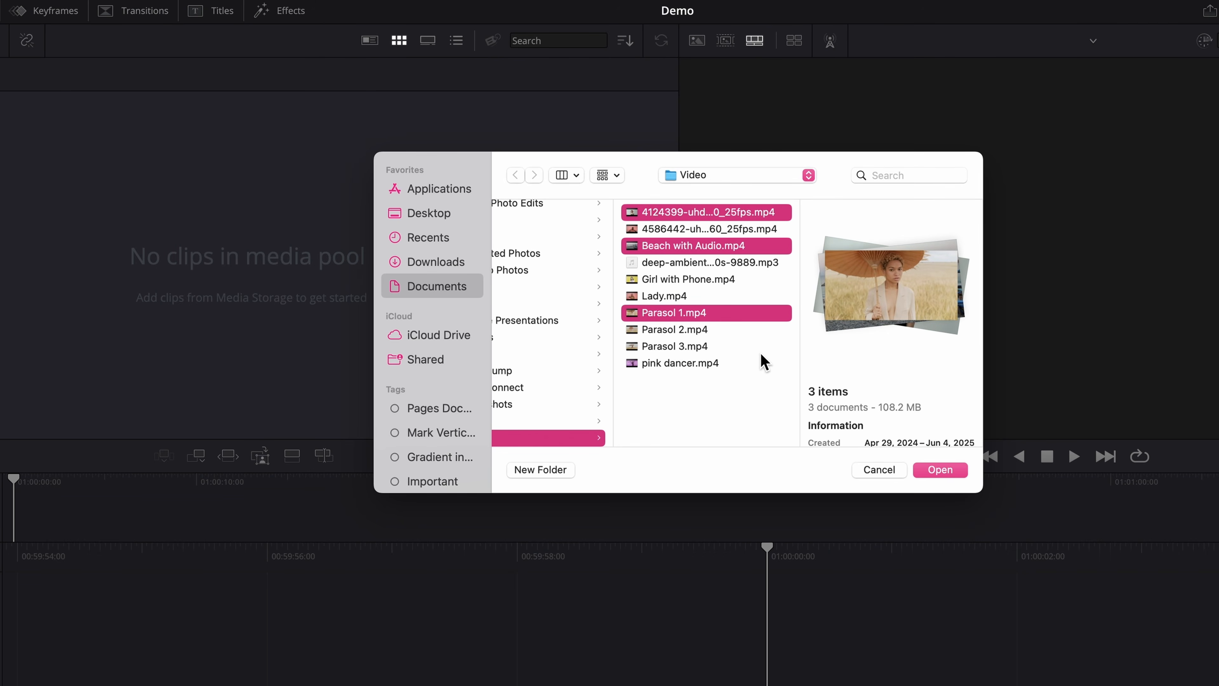
left_click(945, 473)
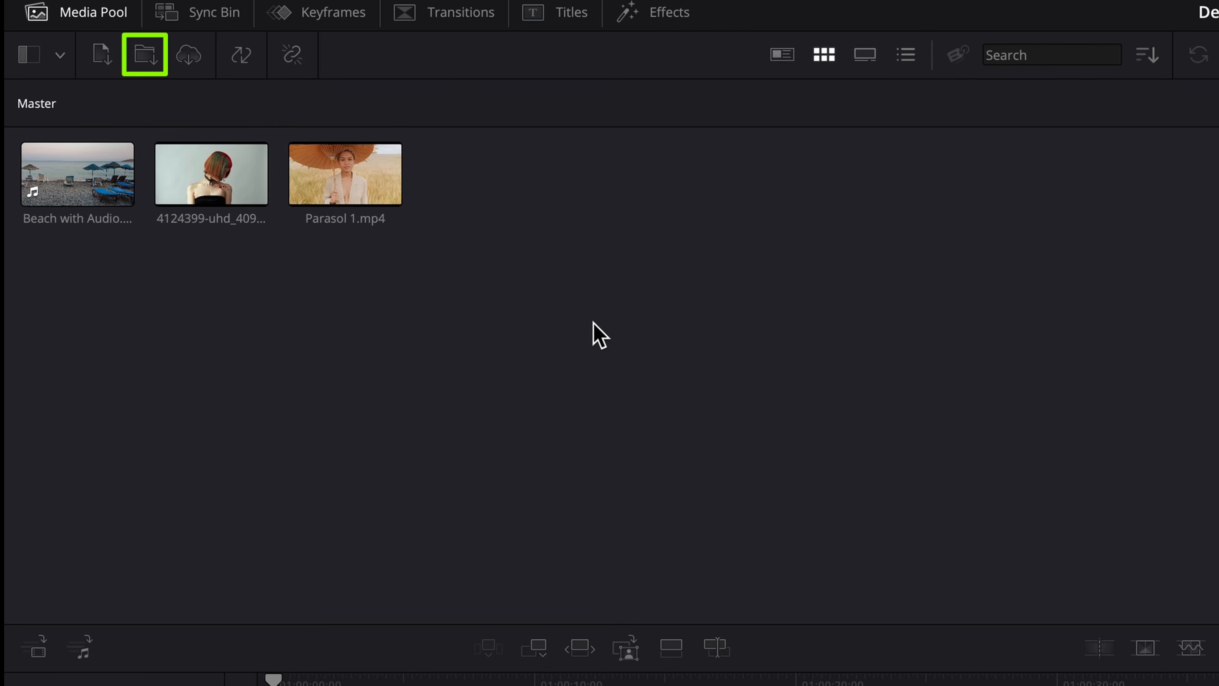
- Import the Assets folder from Documents into the media pool, keeping its subfolders as bins
left_click(147, 63)
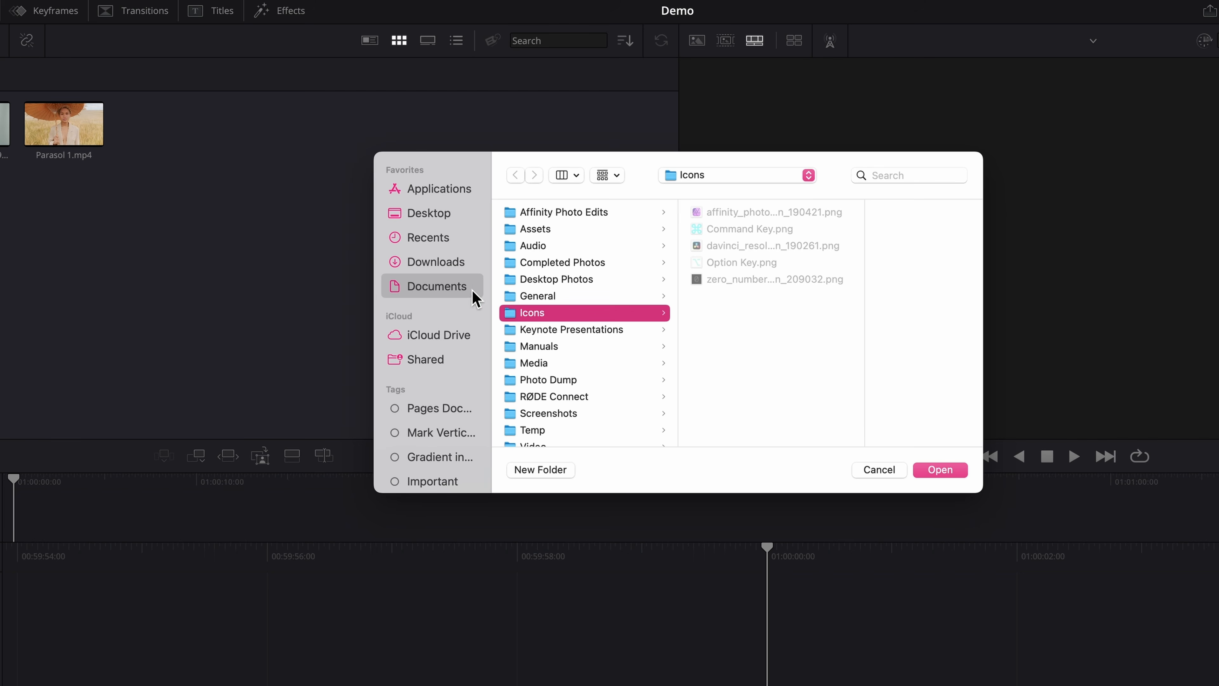
left_click(538, 230)
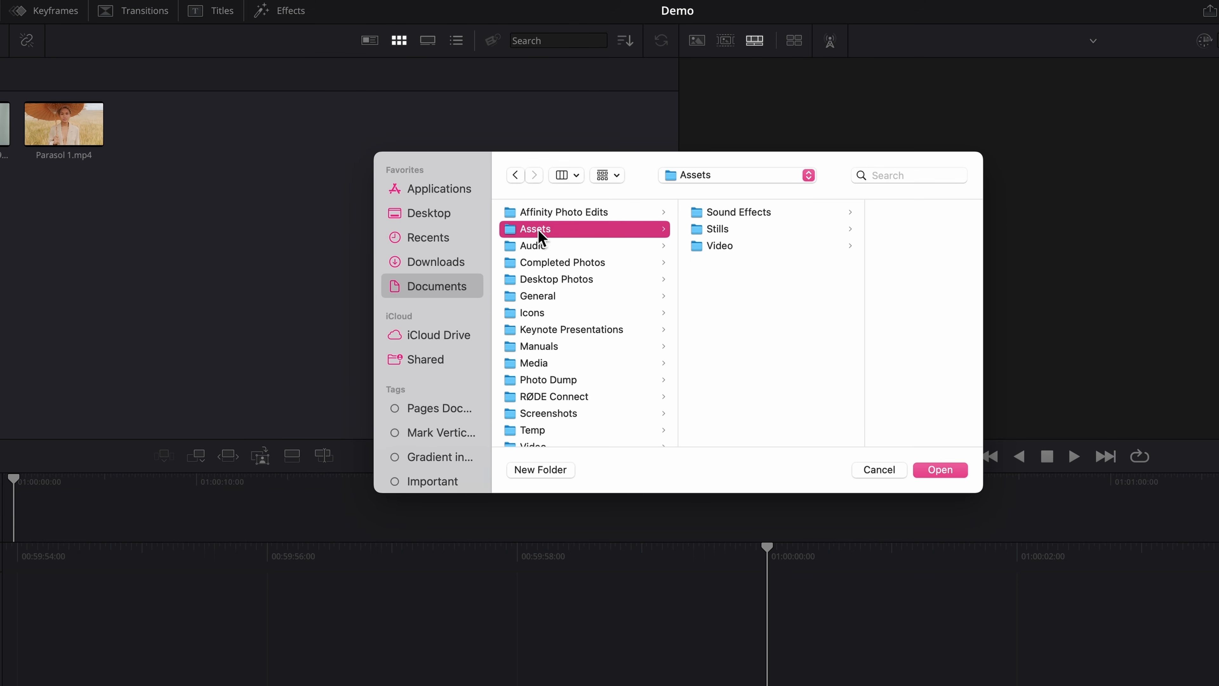
left_click(941, 471)
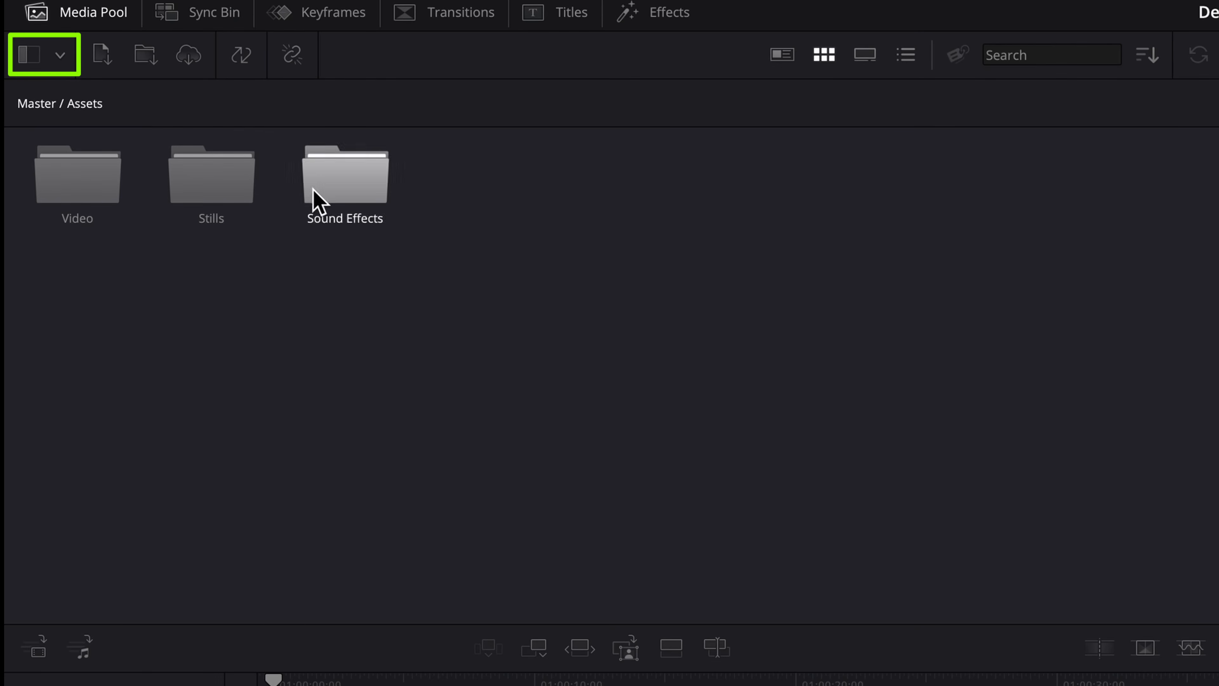
- Browse the bin hierarchy, opening the Sound Effects bin and switching to the Men bin under Video / People
left_click(66, 64)
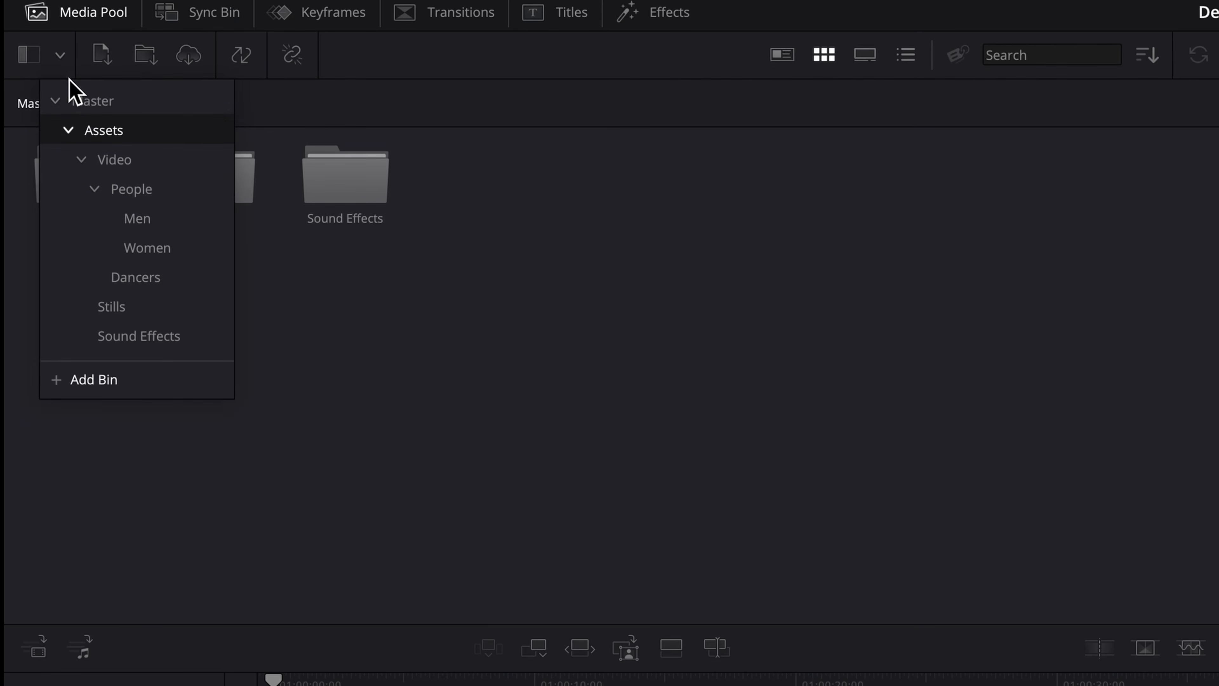
left_click(177, 339)
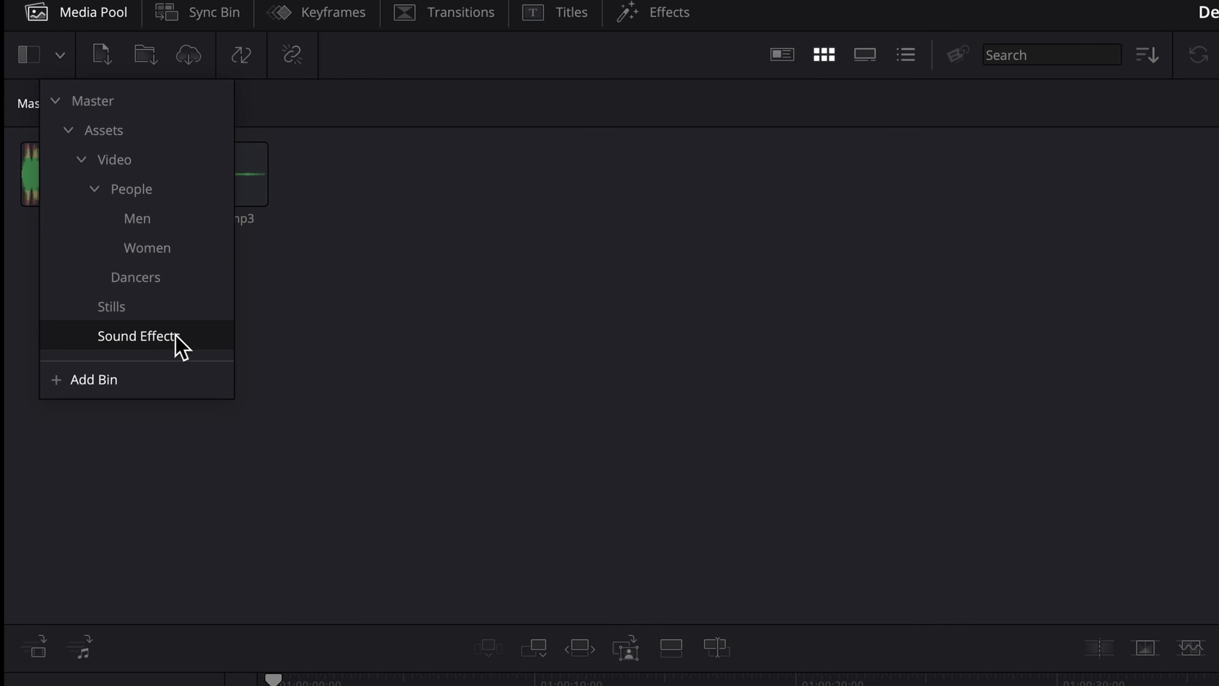
left_click(451, 294)
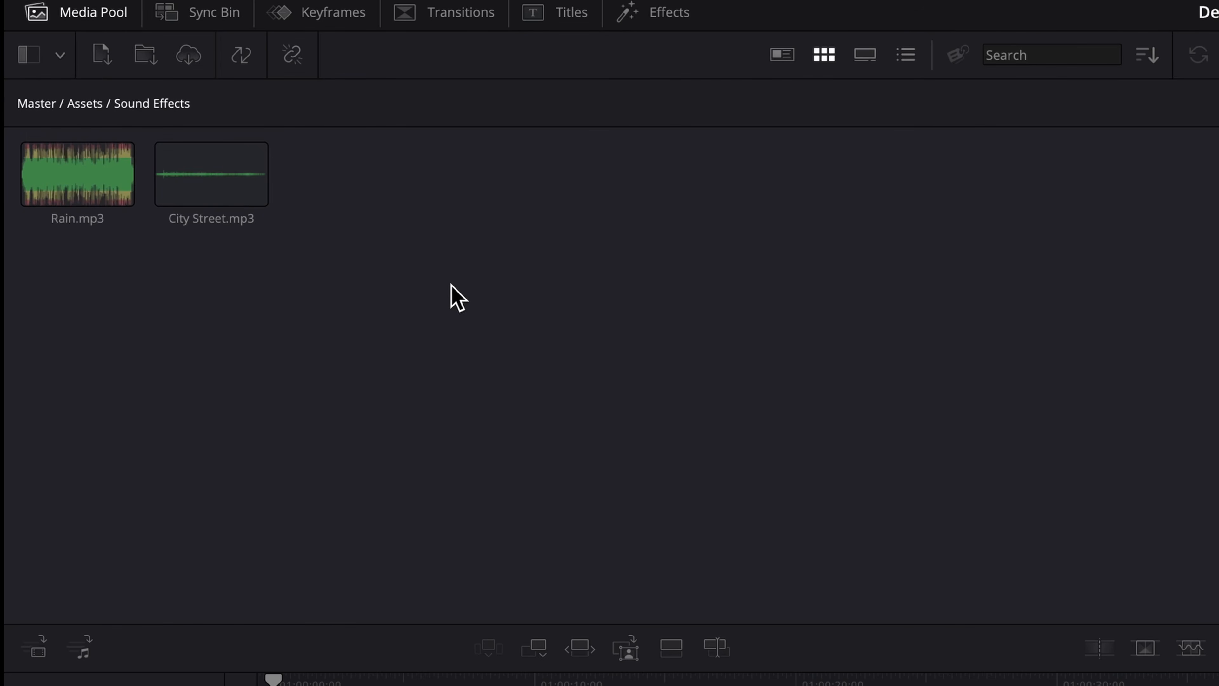
left_click(62, 55)
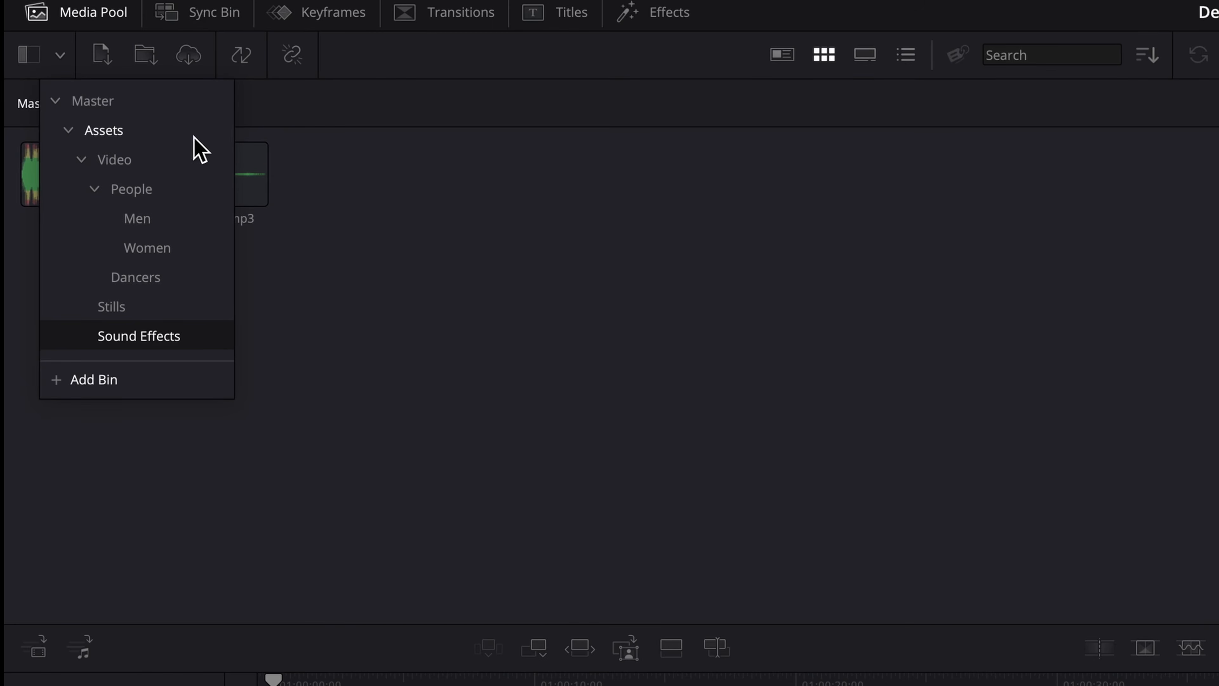
left_click(153, 222)
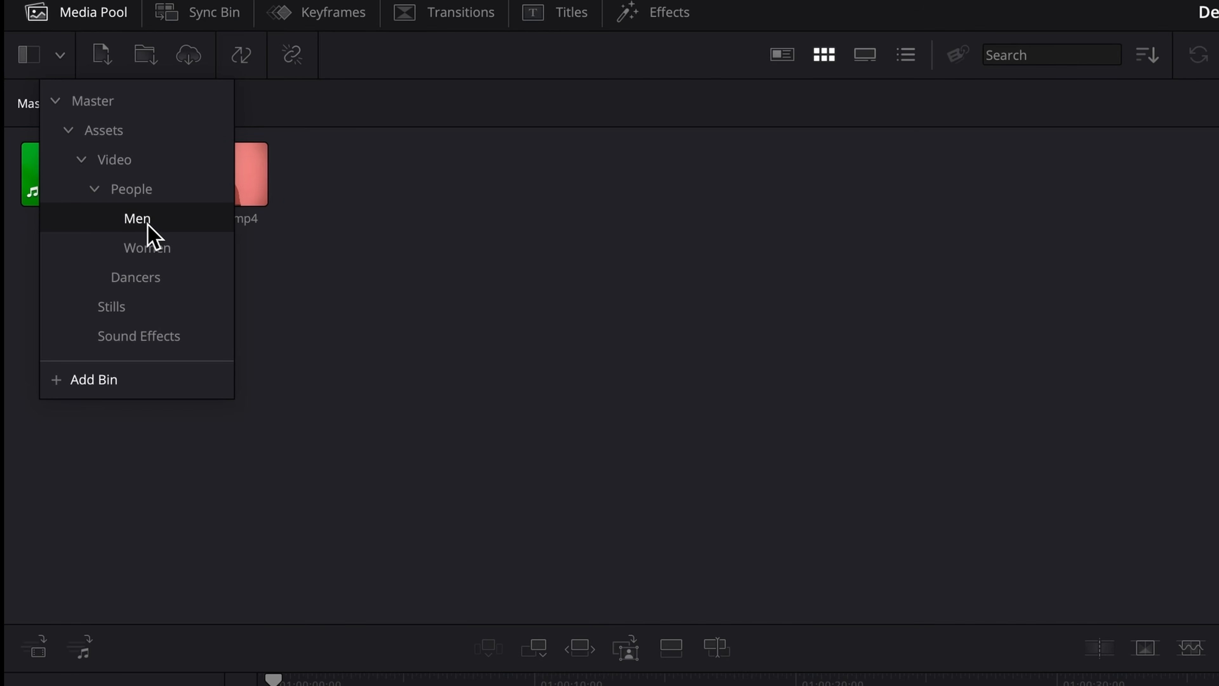
left_click(417, 272)
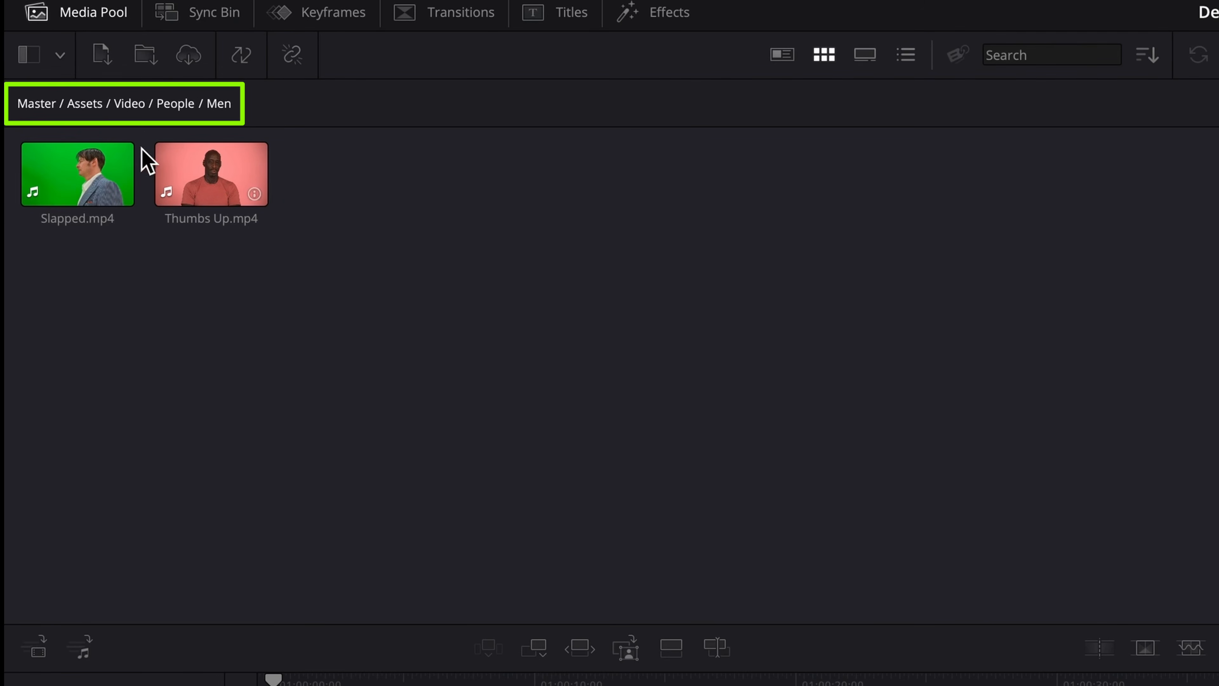
- Go up the bin path to Video, open the Dancers bin, and return to the Master bin
left_click(129, 105)
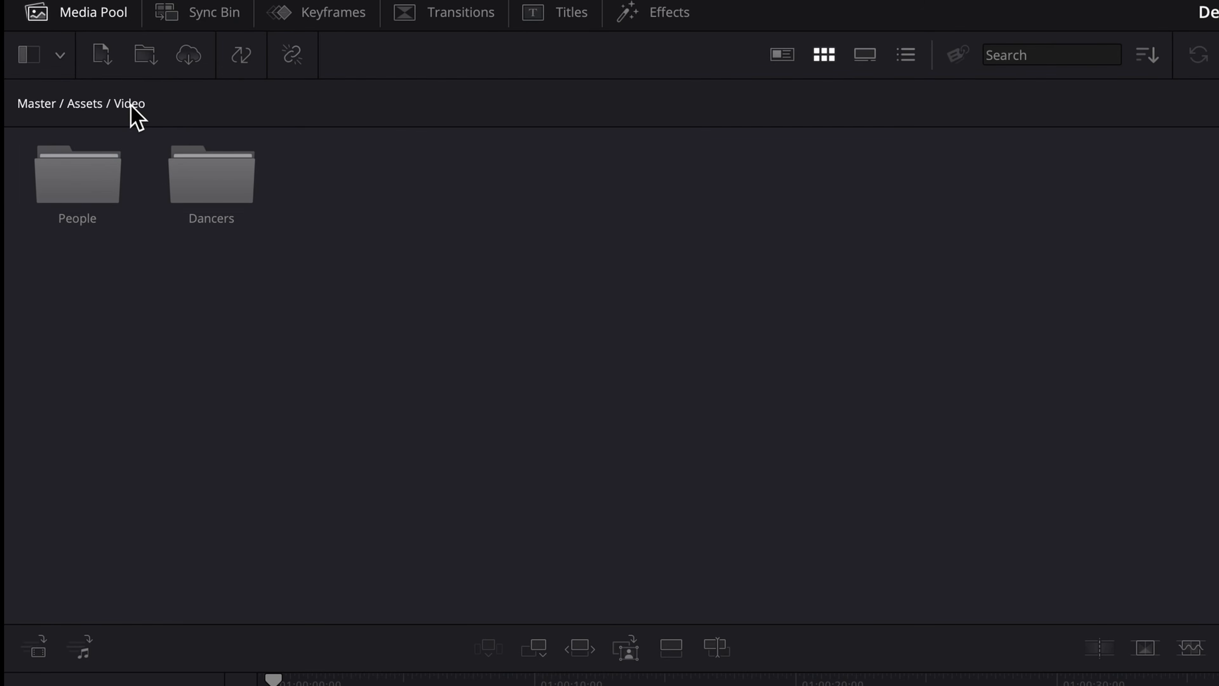
double_click(209, 176)
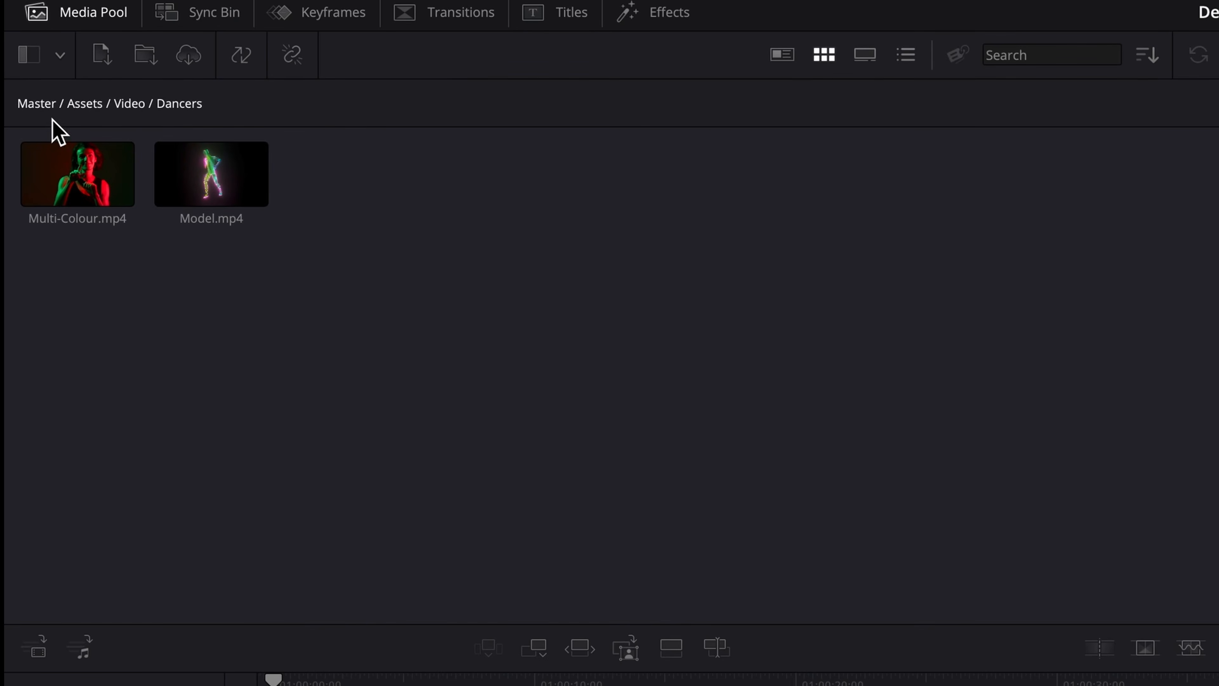
left_click(36, 105)
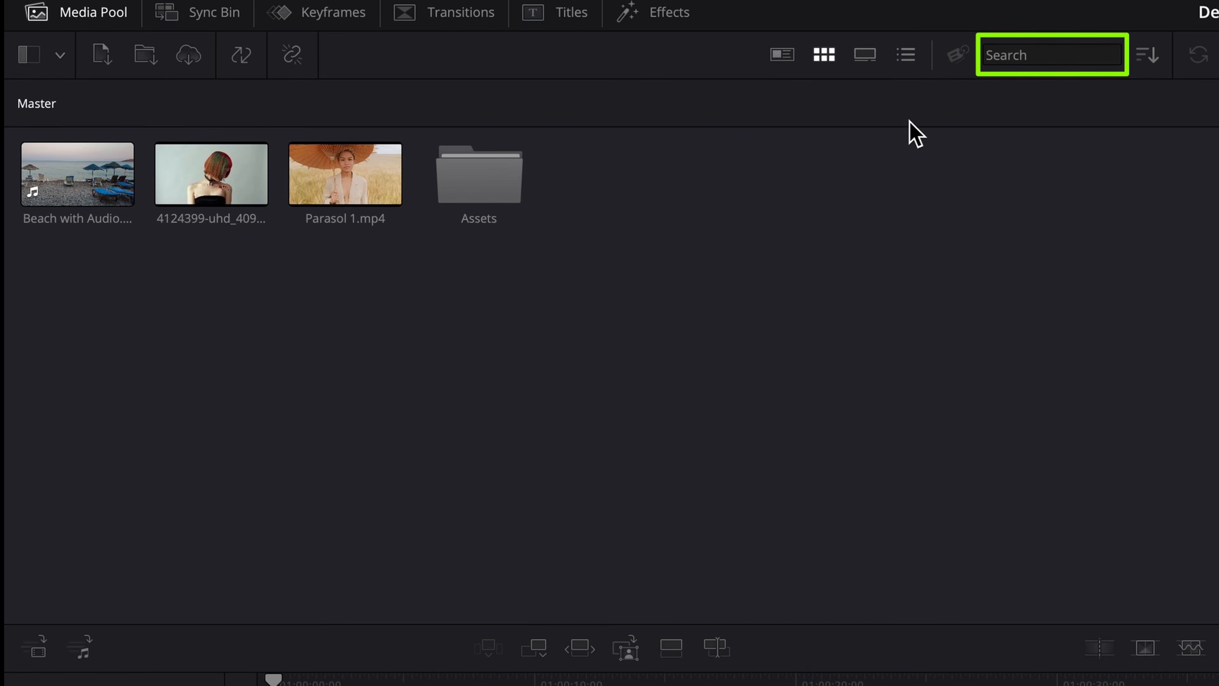
- Search the Master bin for "Parasol", and clear the search text to show all items again
left_click(1035, 55)
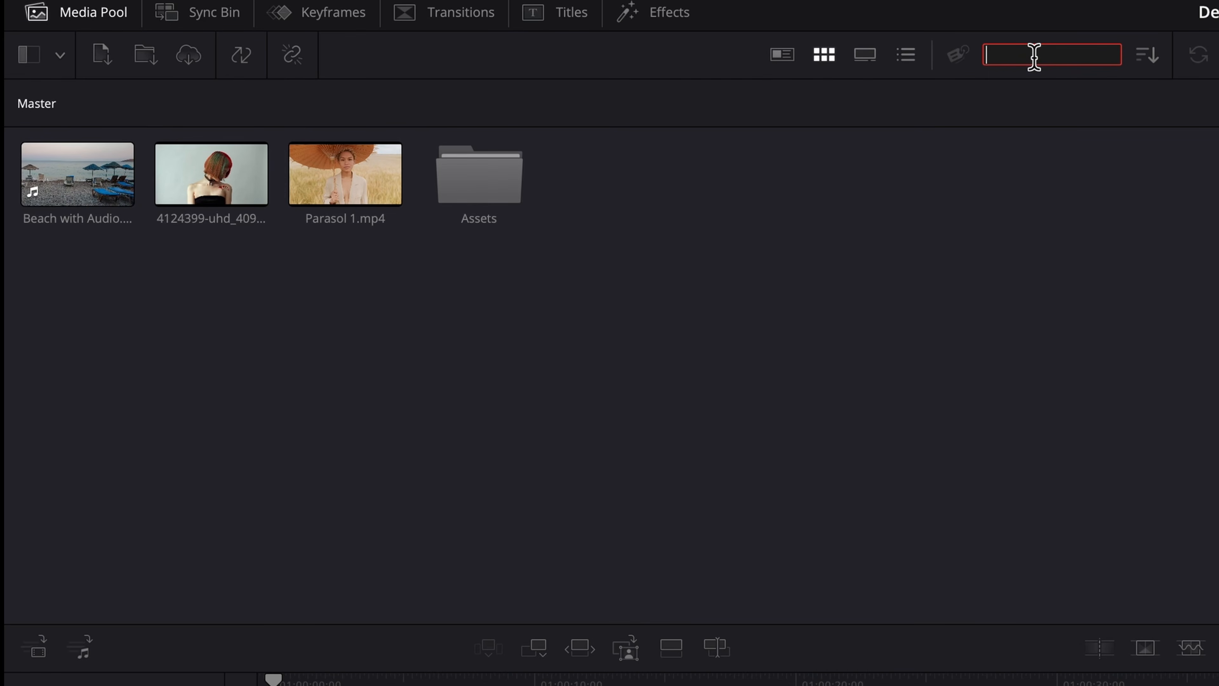
type("Parasol")
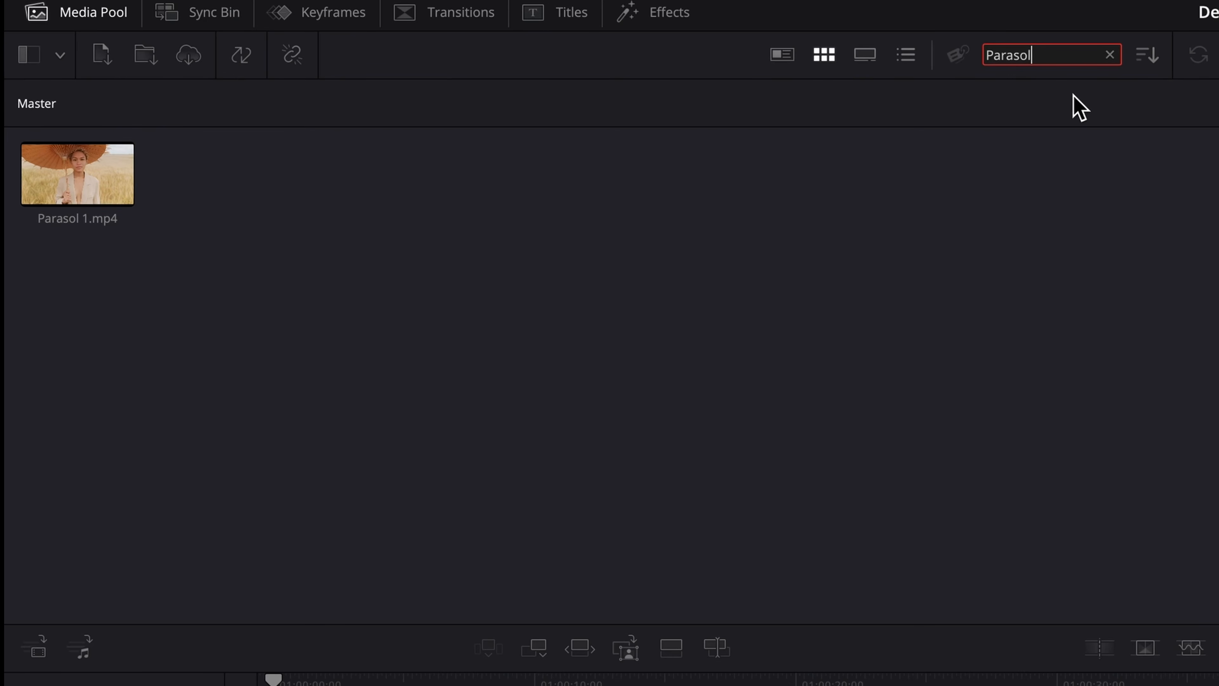
left_click(1110, 55)
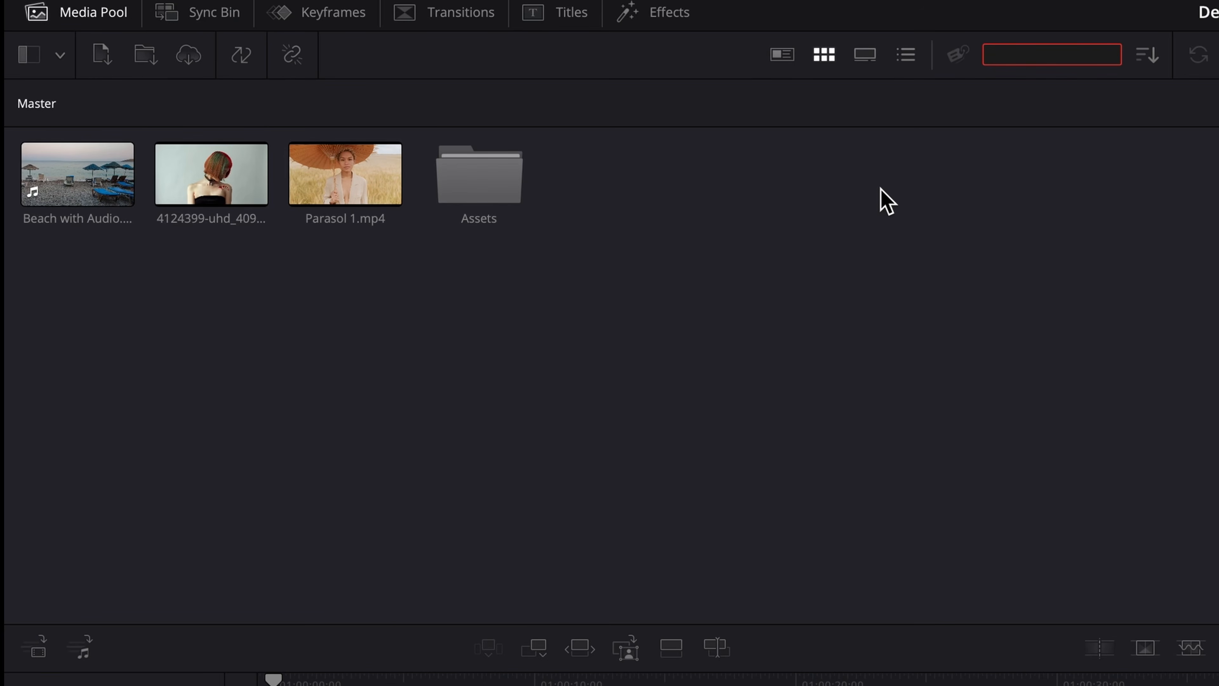
- Delete the Beach with Audio.mp4 clip from the Master bin
left_click(75, 206)
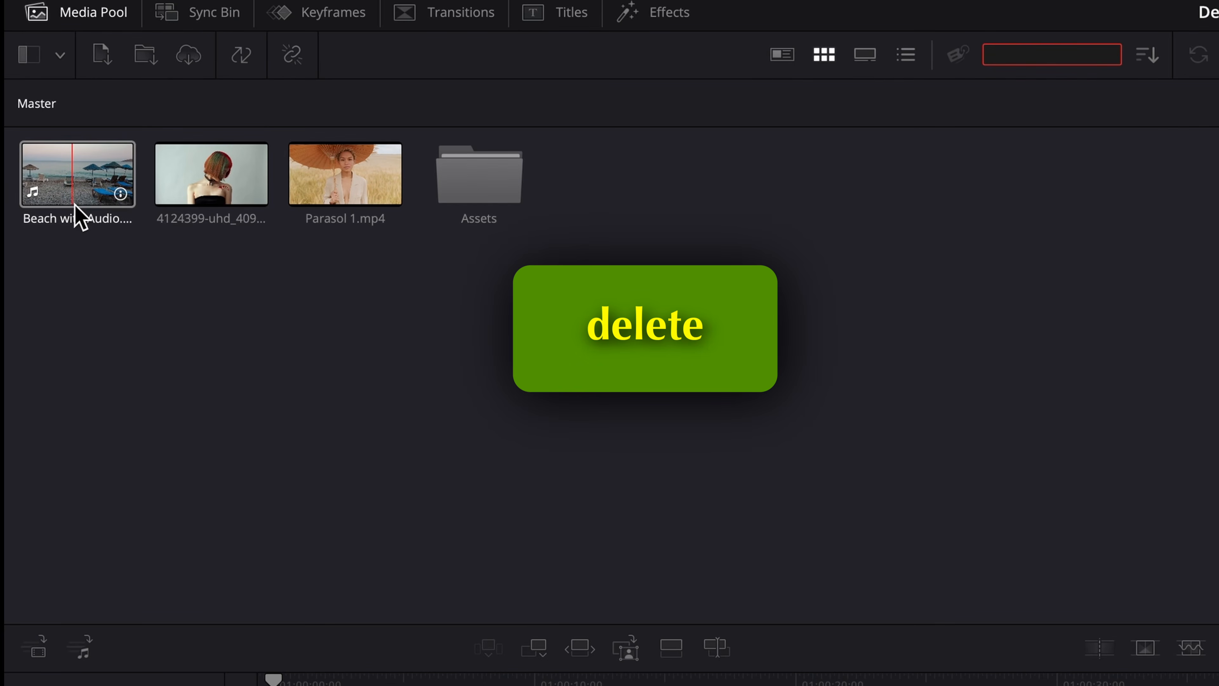
left_click(74, 205)
key("Delete")
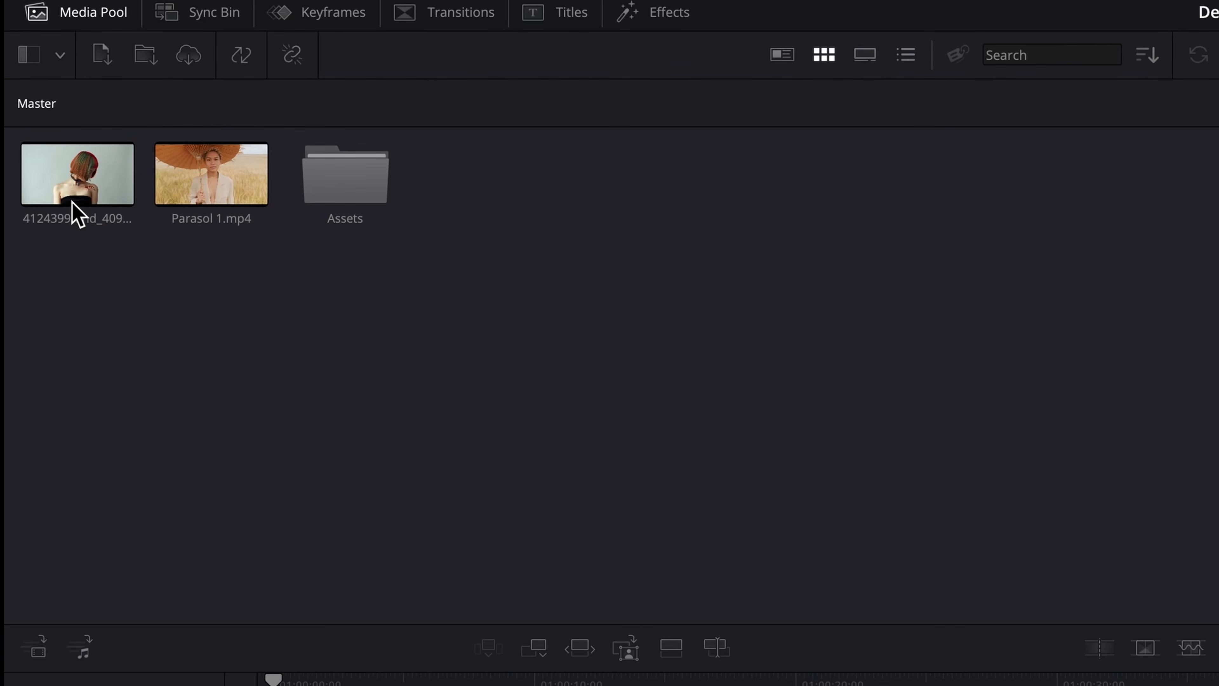
- Select the 4124399-uhd clip and Parasol 1.mp4 together in the Master bin and delete the selection
left_click(79, 199)
left_click(210, 192, "ctrl")
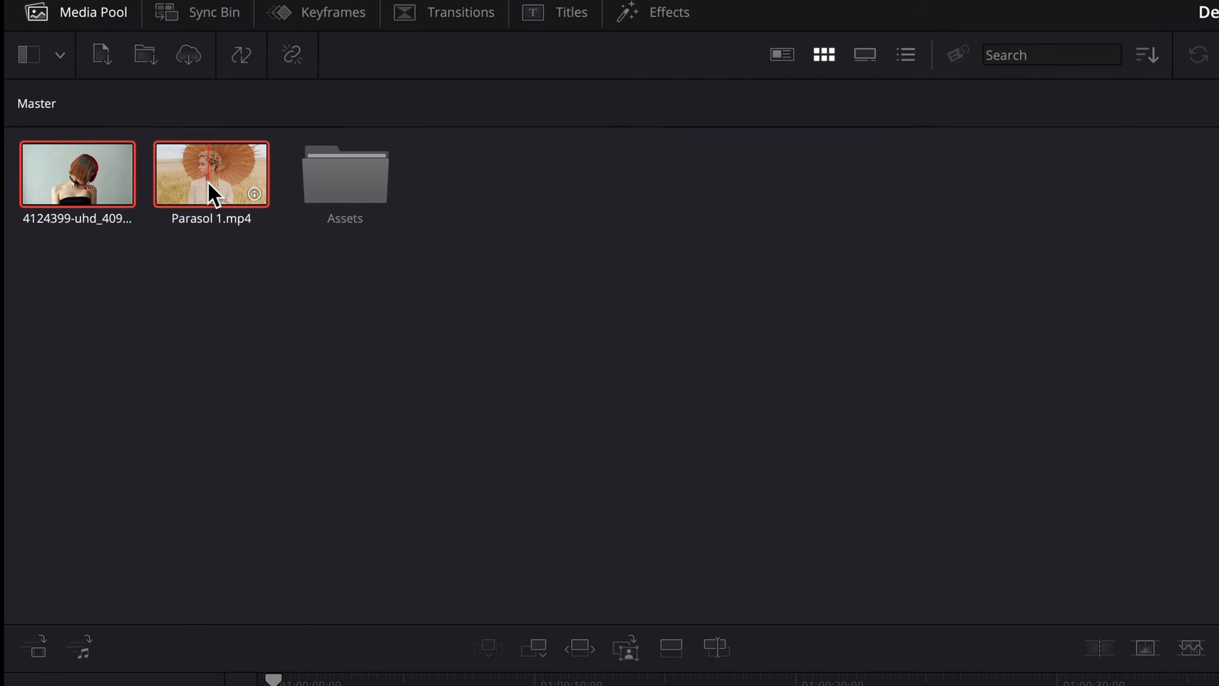
key("Delete")
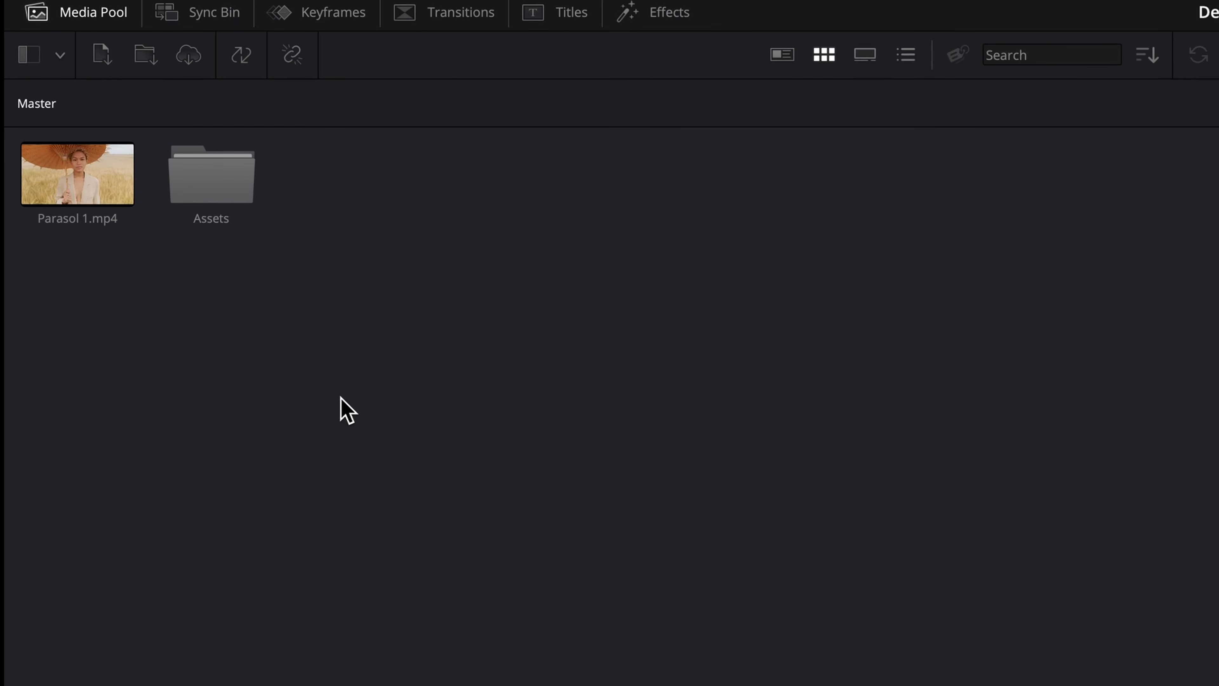
- Create a bin named "New Bin" in the Master bin
right_click(340, 398)
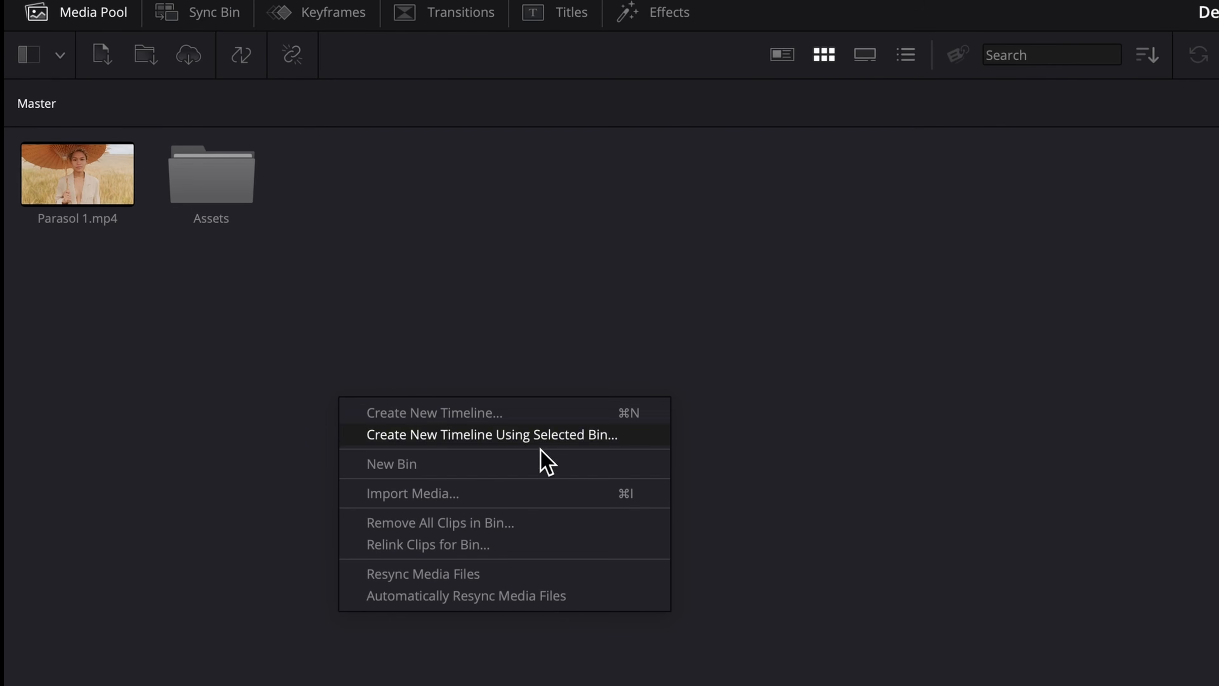
left_click(220, 414)
mouse_move(223, 5)
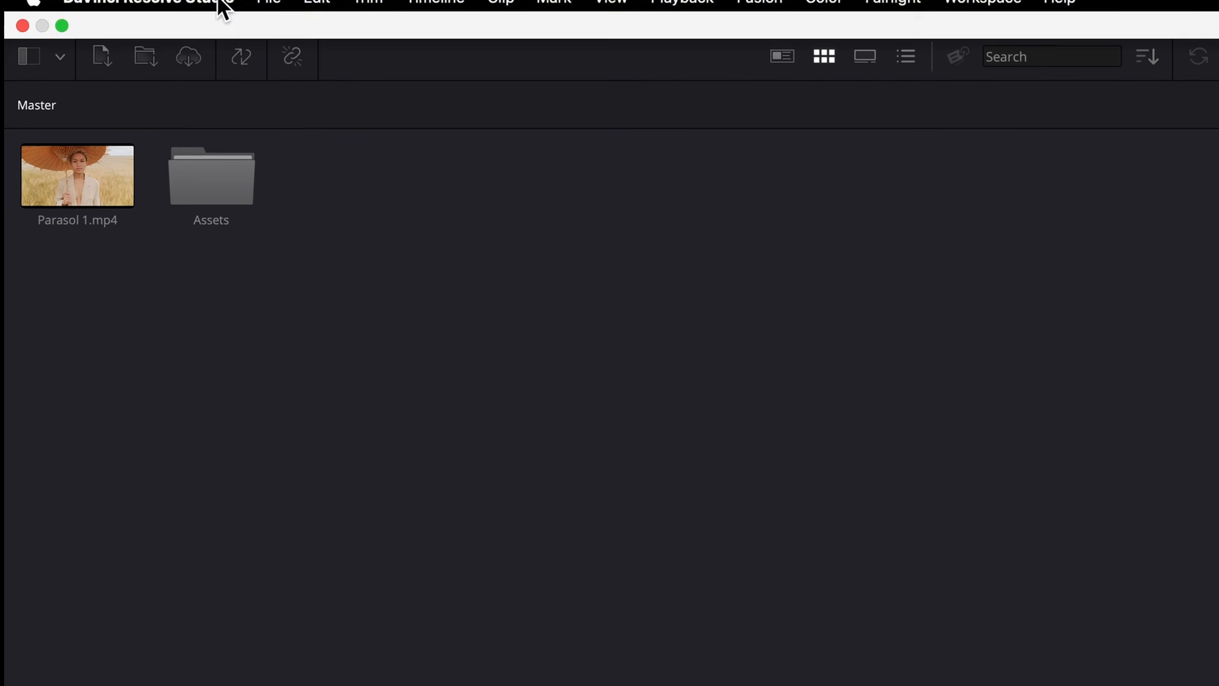
left_click(283, 12)
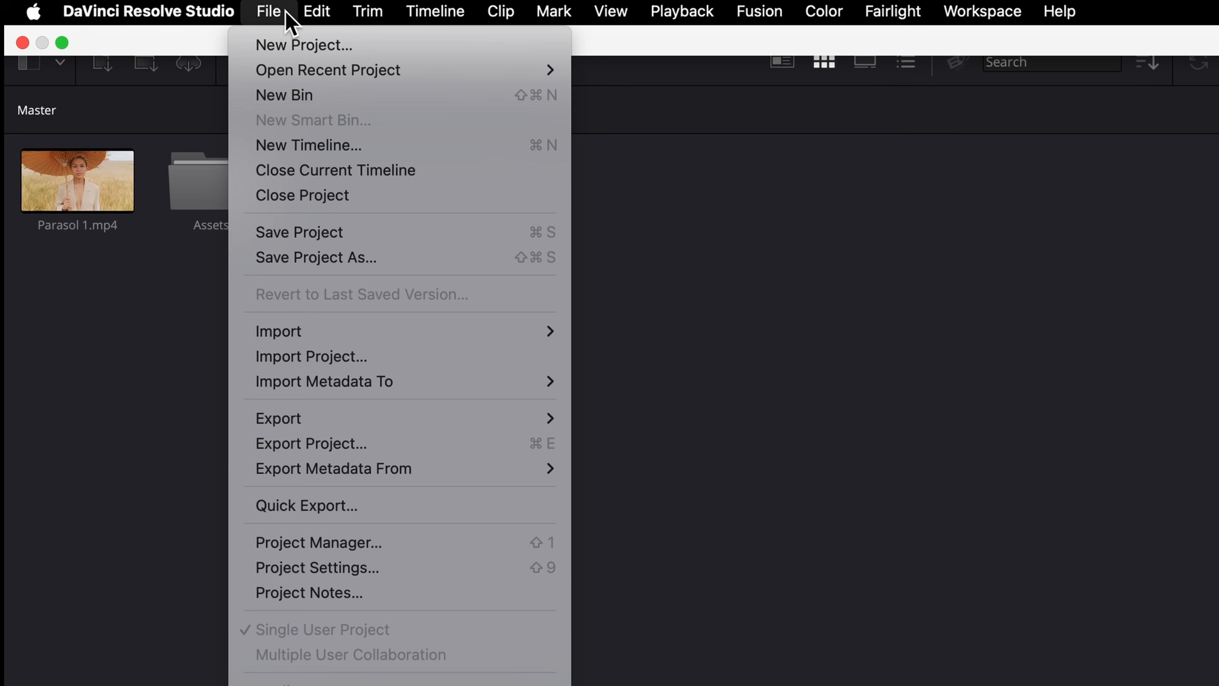
left_click(293, 96)
type("Ne")
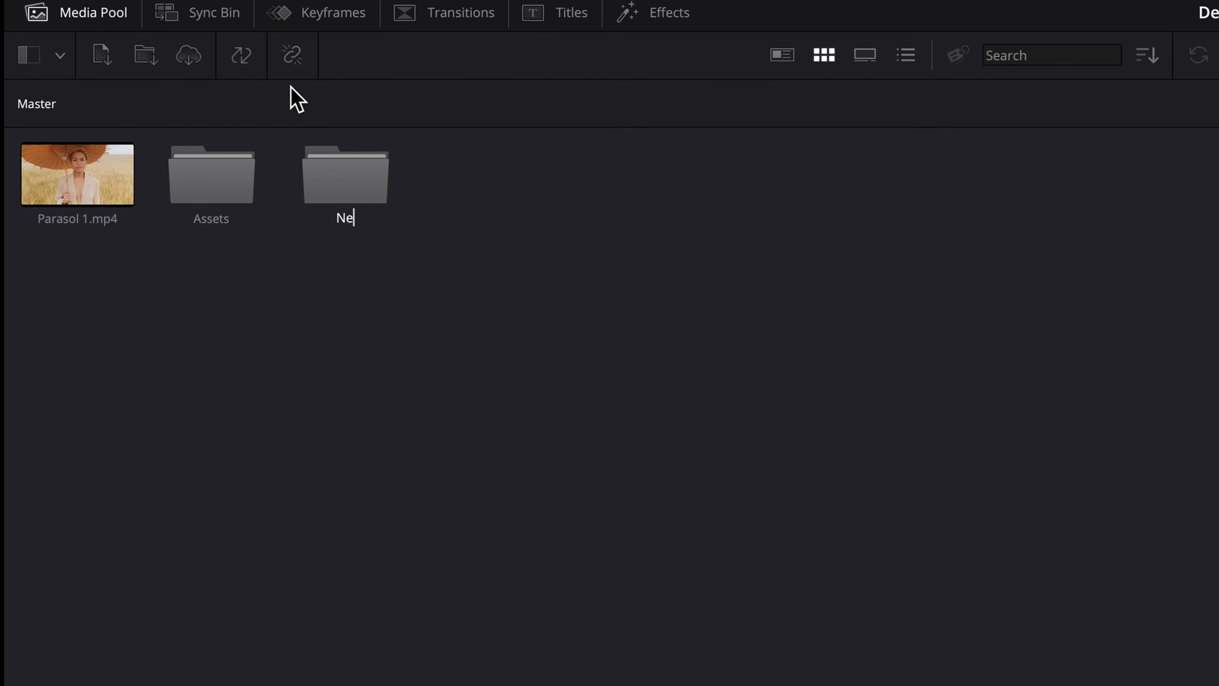
type("w Bin")
key("Return")
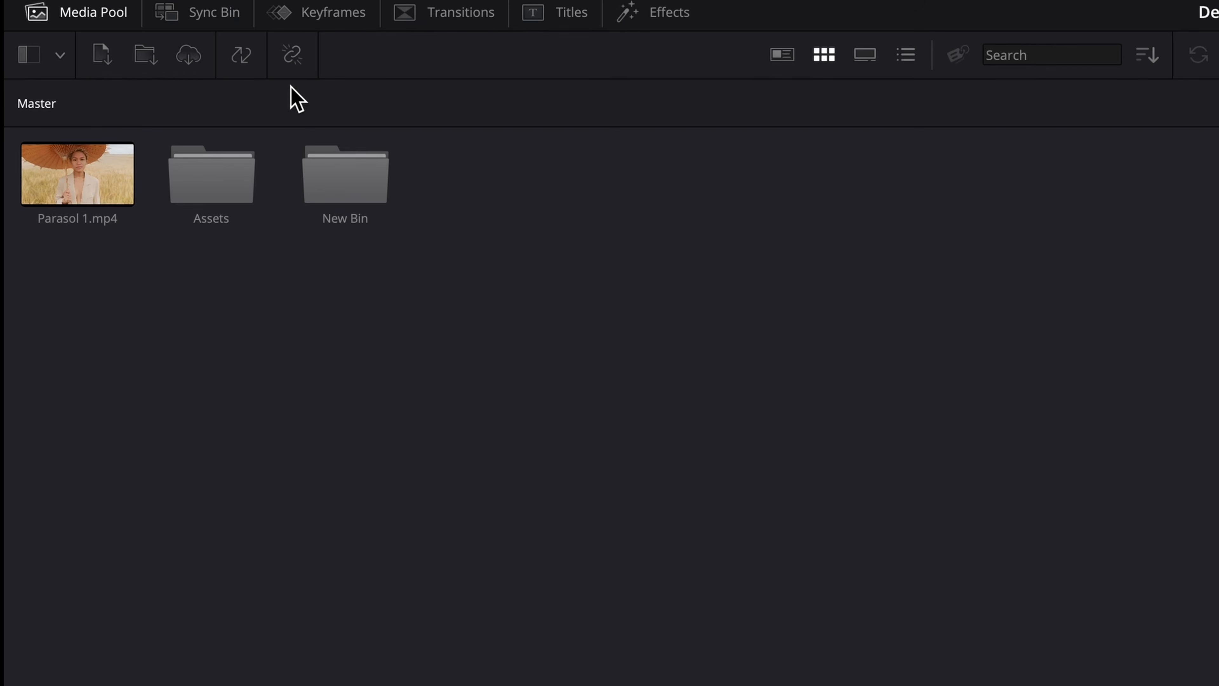
- Add a bin named "Yahoos" inside Assets / Video / People using the bin list
left_click(60, 55)
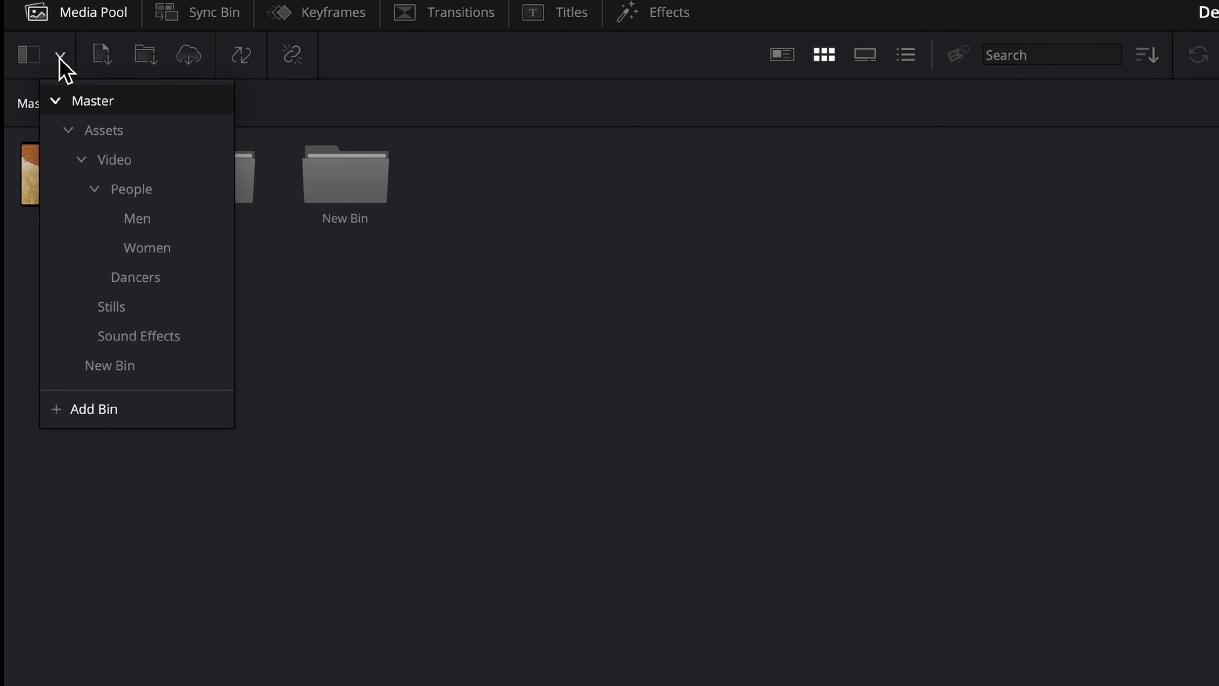
left_click(161, 197)
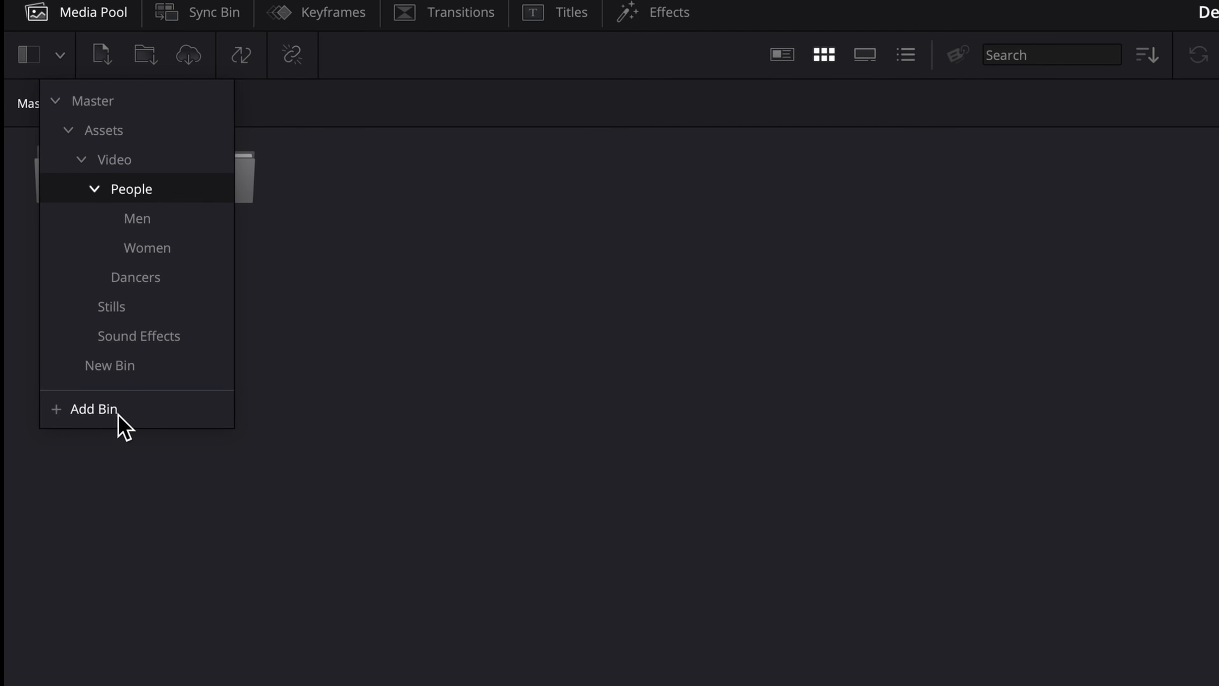
left_click(105, 412)
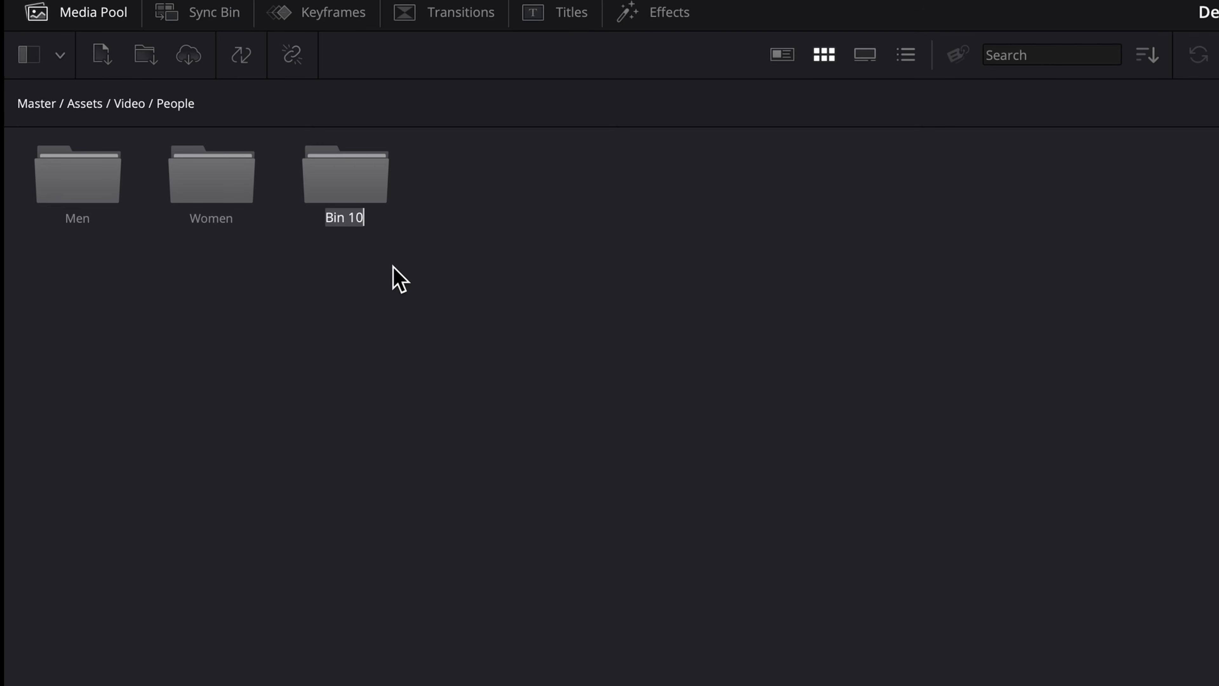
type("Yahoos")
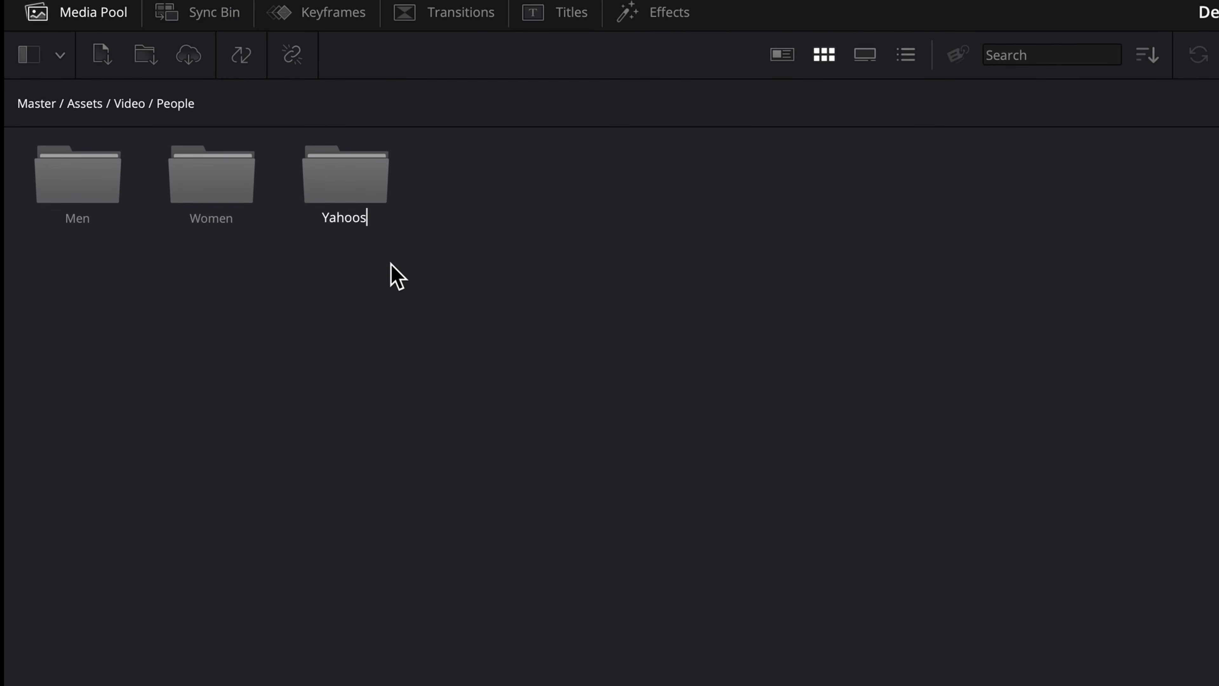
key("Return")
- Return to the Master bin and move Parasol 1.mp4 into New Bin
left_click(35, 103)
left_click_drag(54, 180, 354, 182)
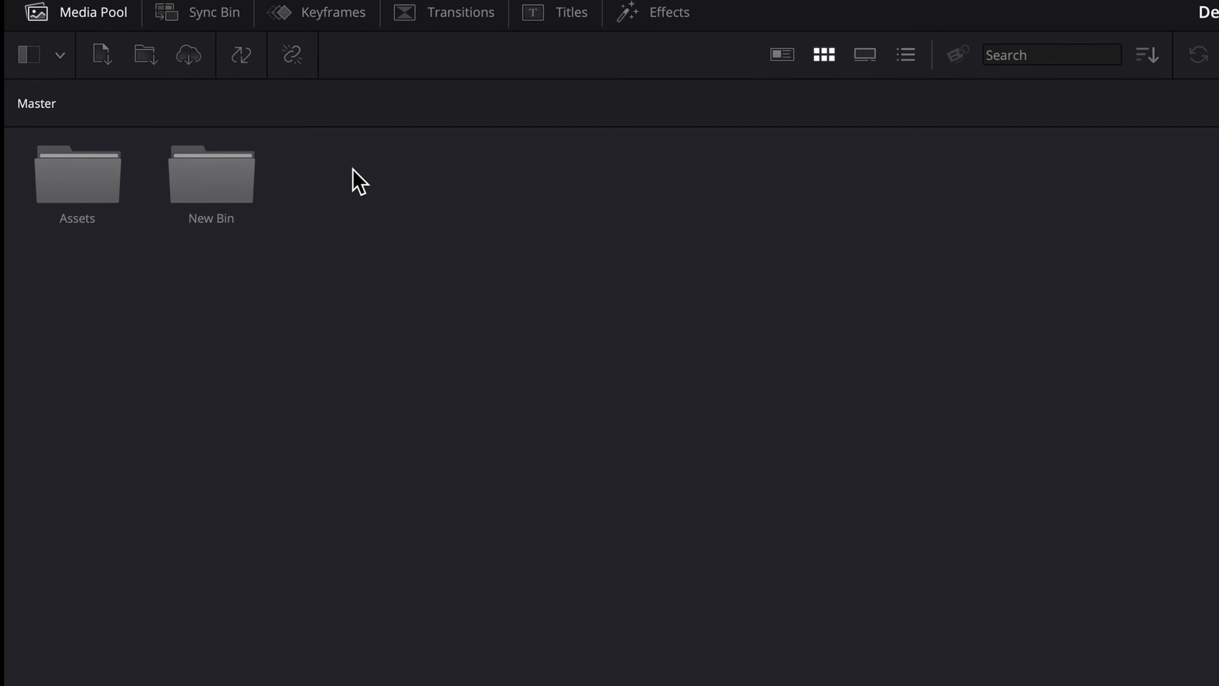
- Go to the People bin and open its Men bin in a separate window
left_click(60, 55)
left_click(145, 195)
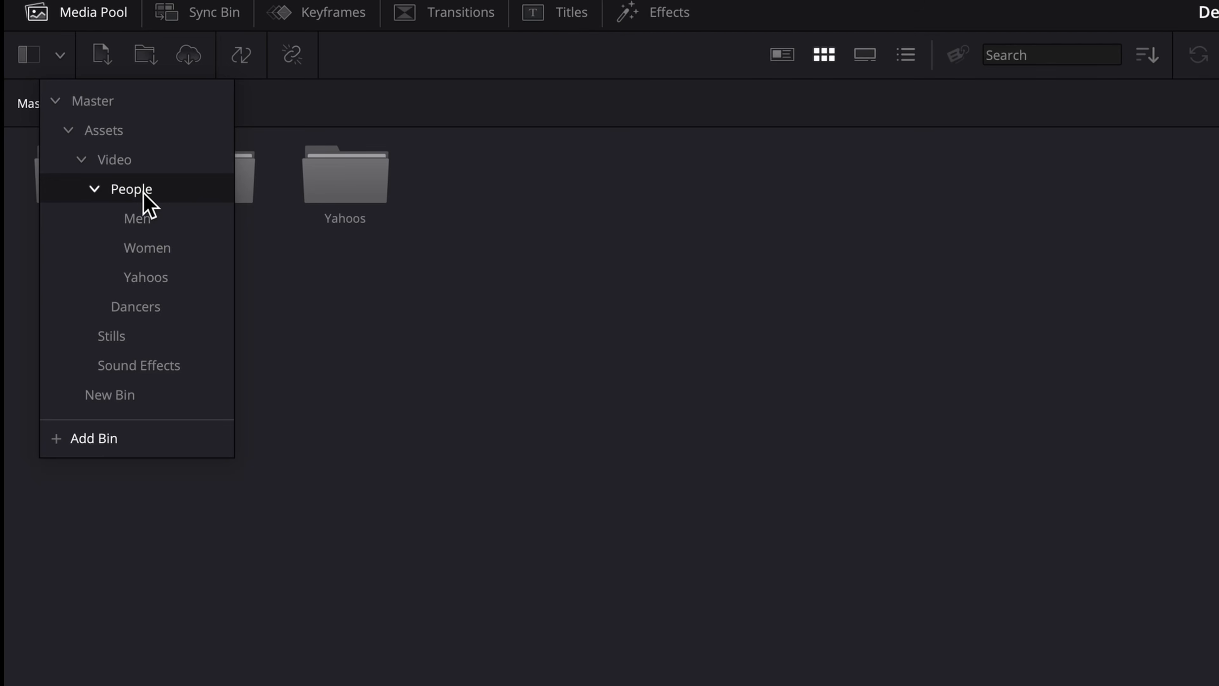
left_click(308, 276)
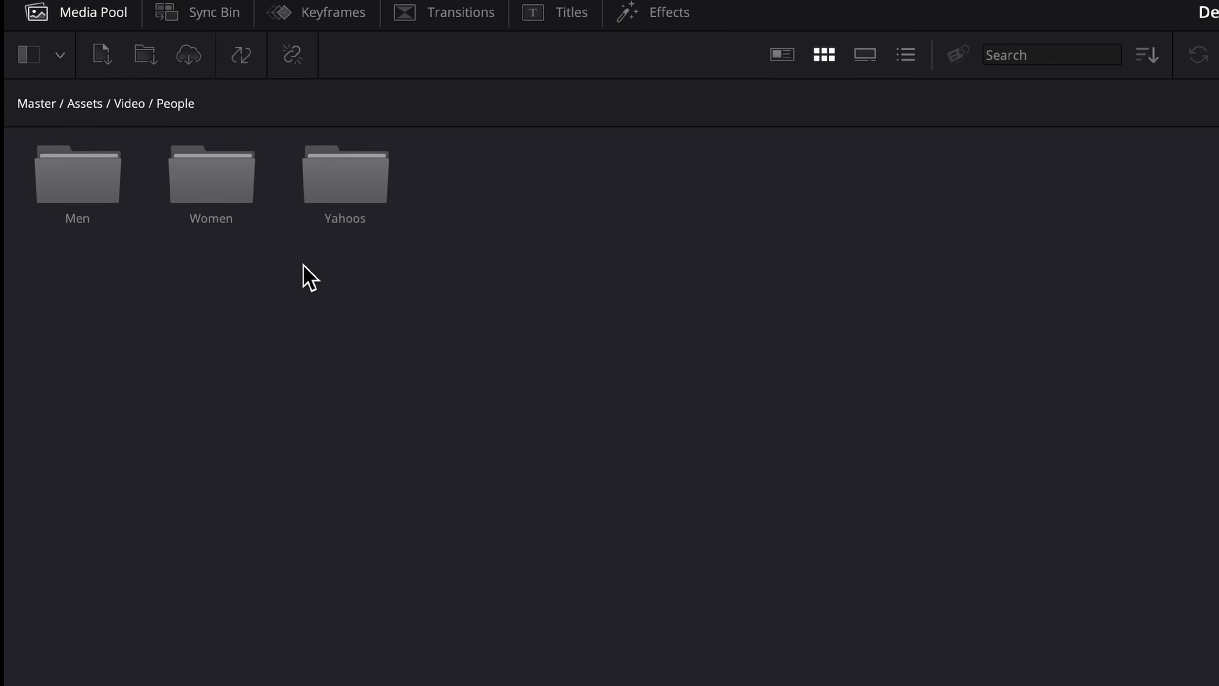
right_click(79, 199)
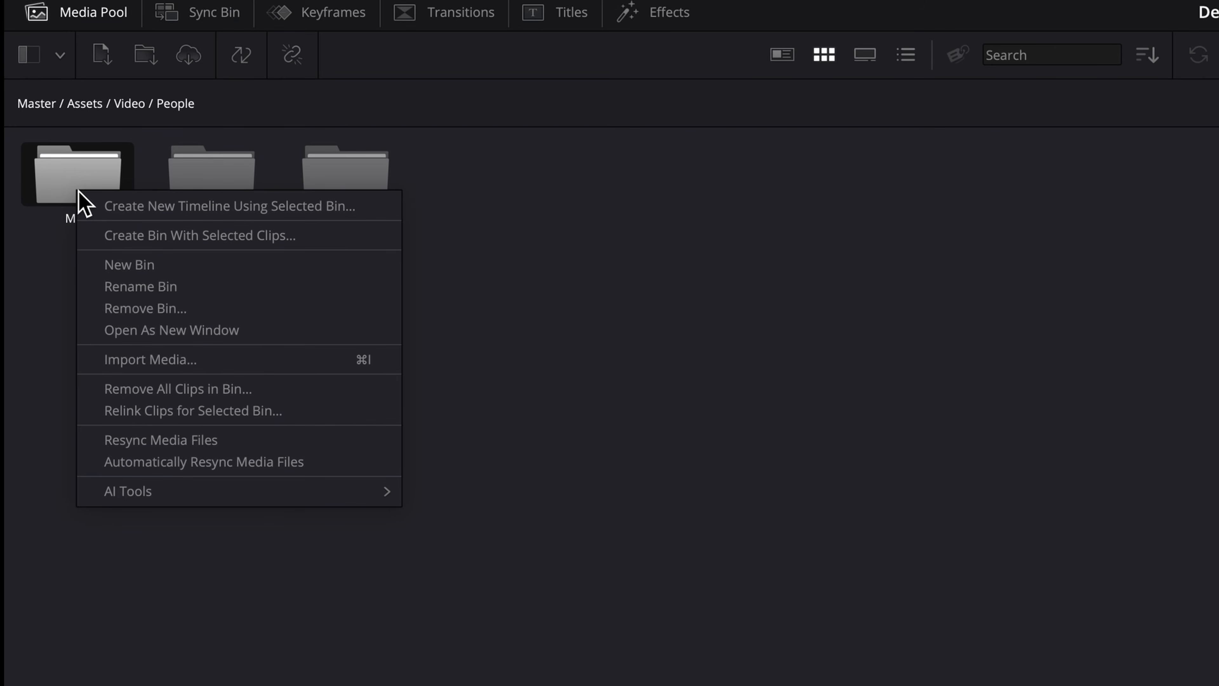
left_click(298, 330)
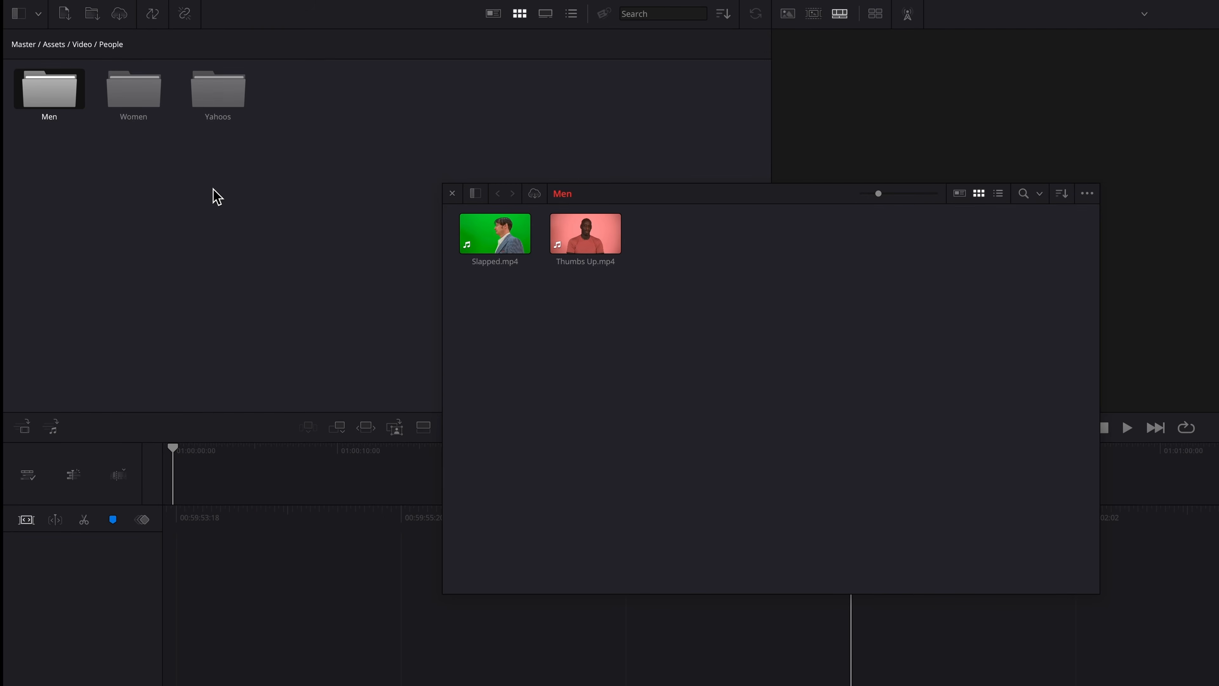
- Move Thumbs Up.mp4 from the Men window into the Yahoos bin, and open Yahoos to check its contents
left_click_drag(585, 233, 226, 97)
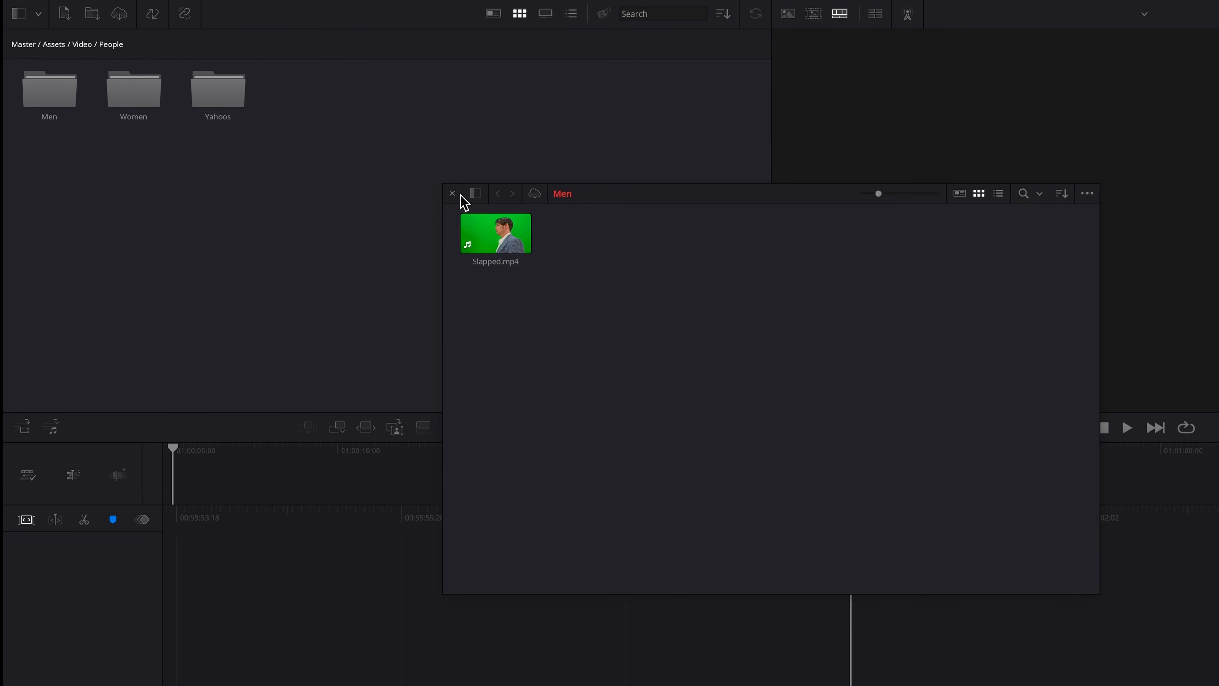
left_click(718, 340)
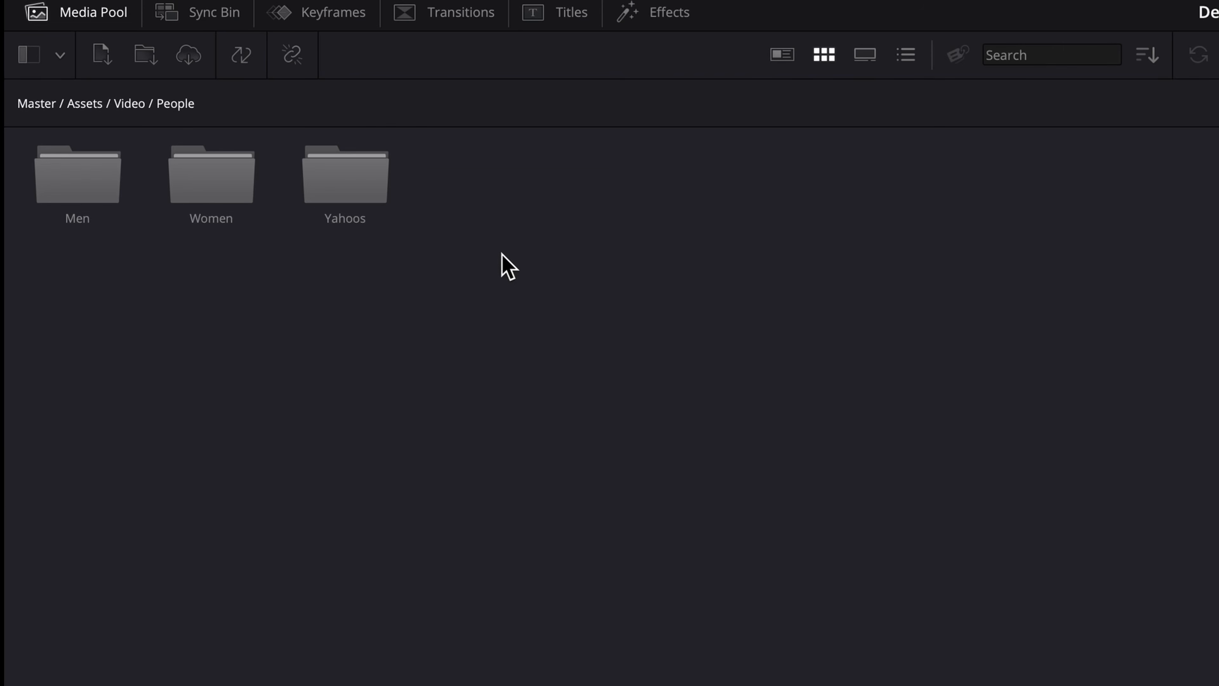
double_click(376, 202)
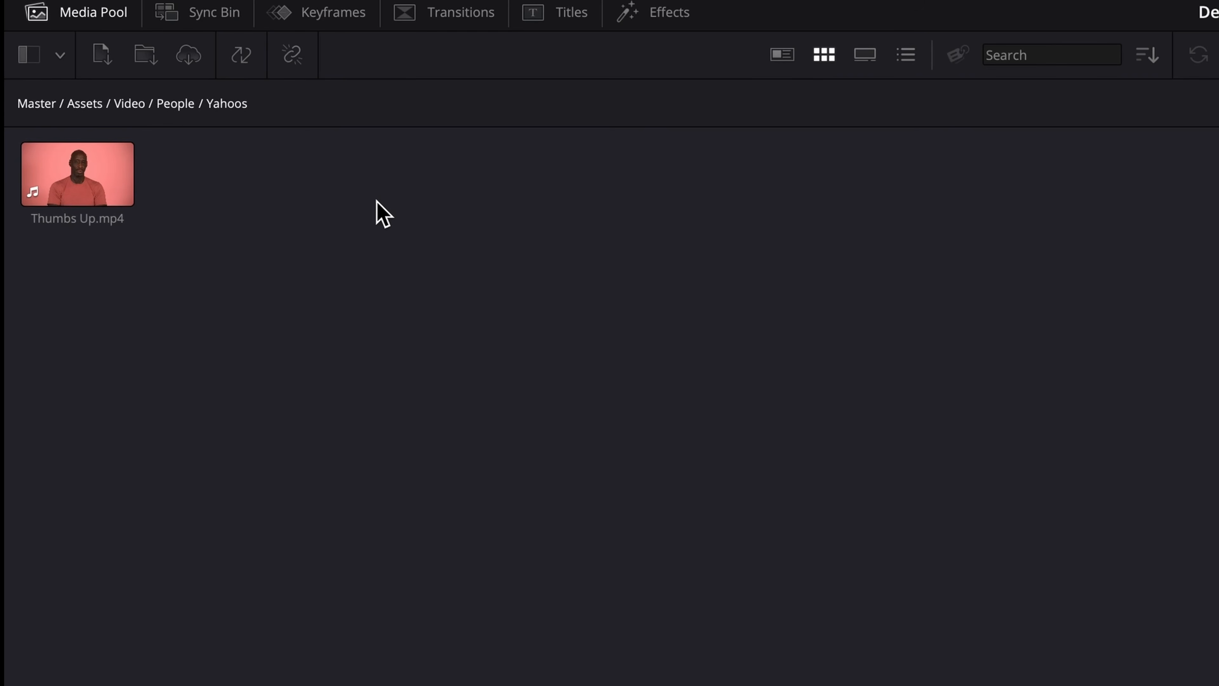
- Return to the Master bin and delete New Bin
left_click(39, 103)
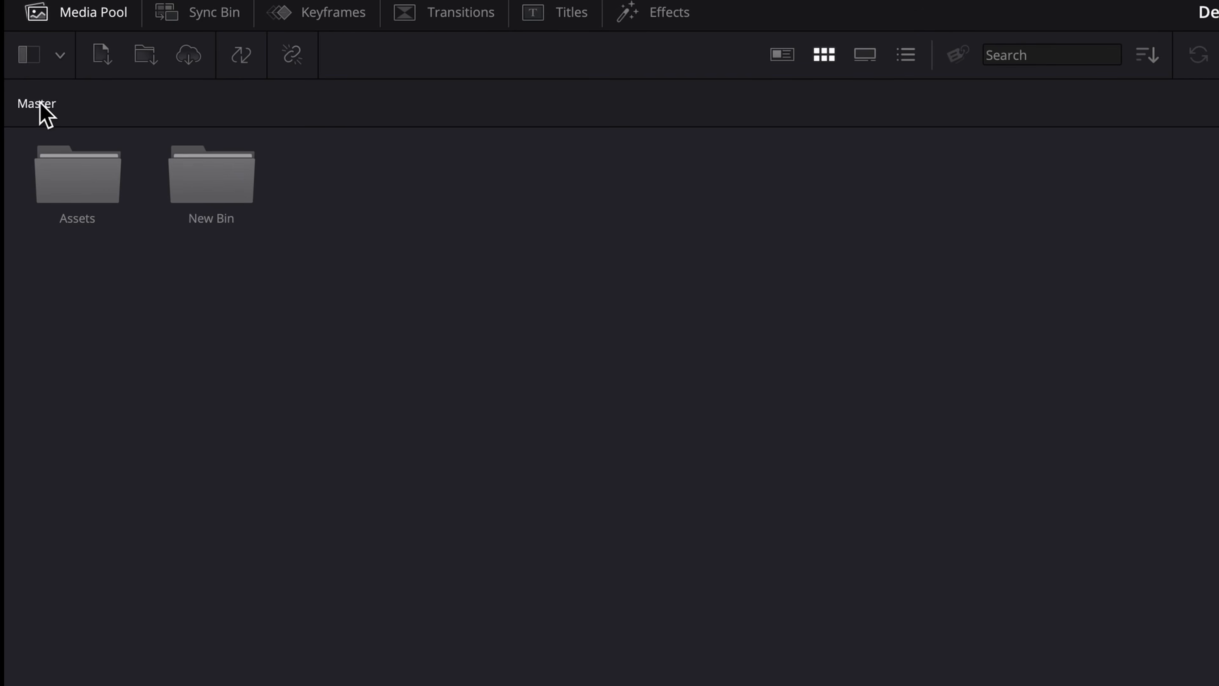
left_click(232, 198)
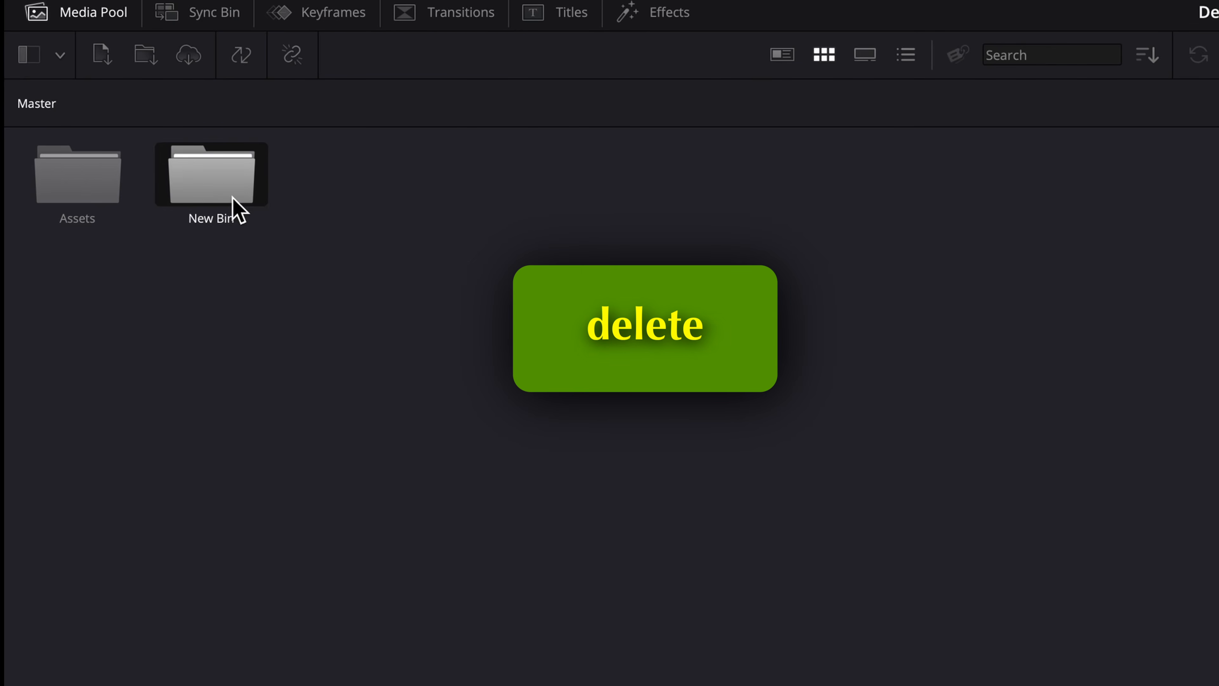
key("Delete")
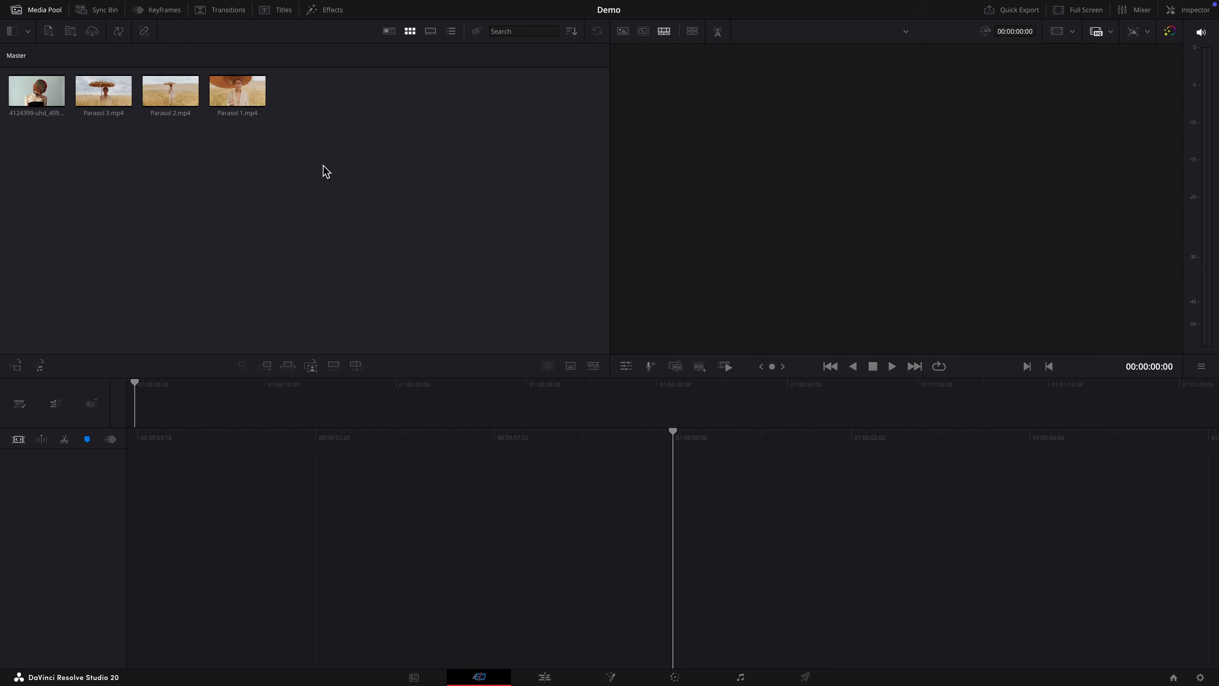
- Place Parasol 1.mp4 on the empty timeline to create a timeline from it, and skim through its opening seconds
left_click_drag(237, 98, 681, 586)
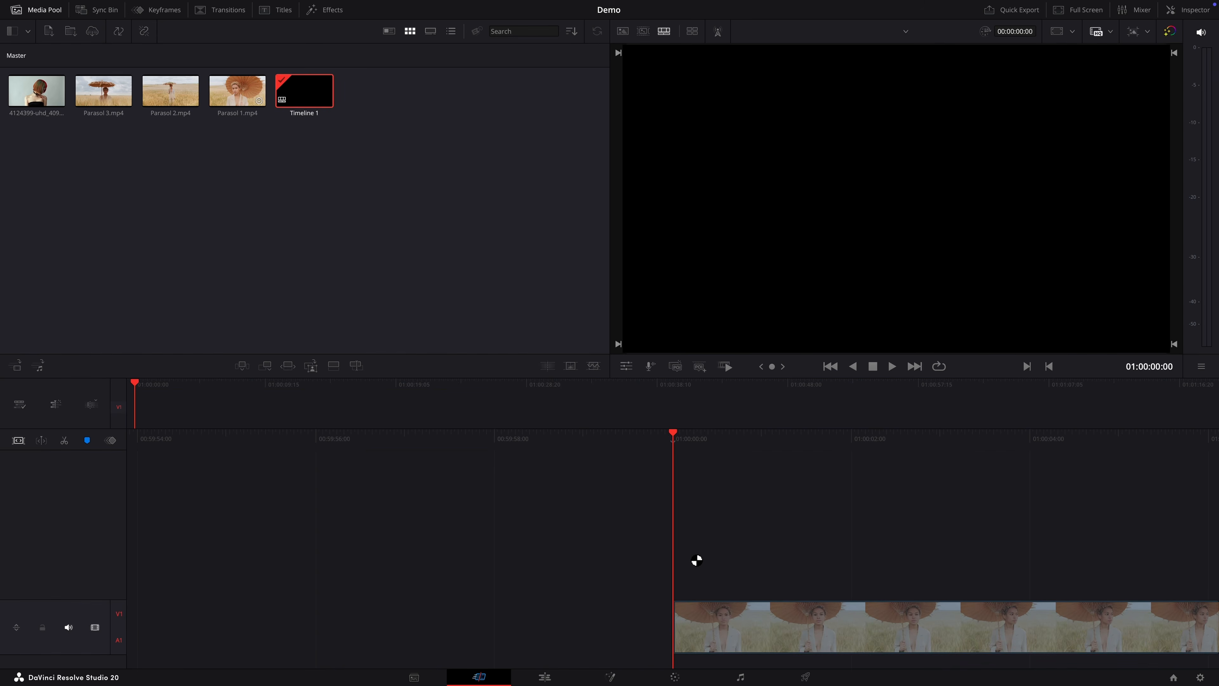
scroll(691, 554, "right", 4)
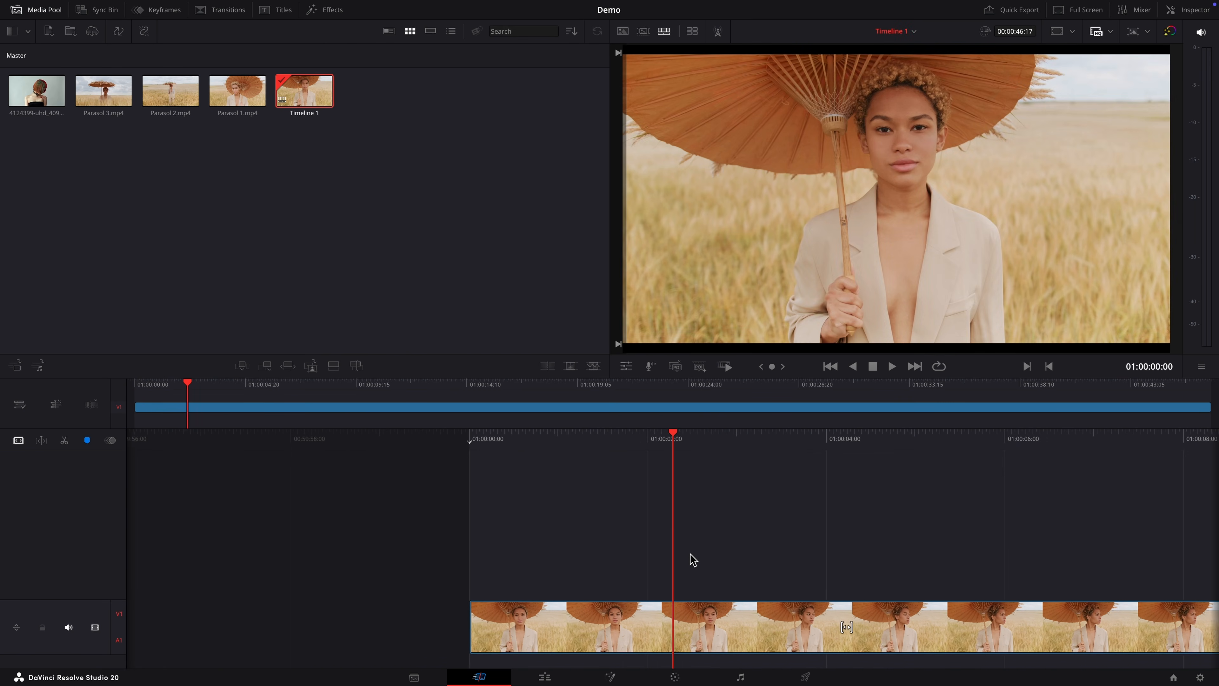
scroll(690, 558, "right", 3)
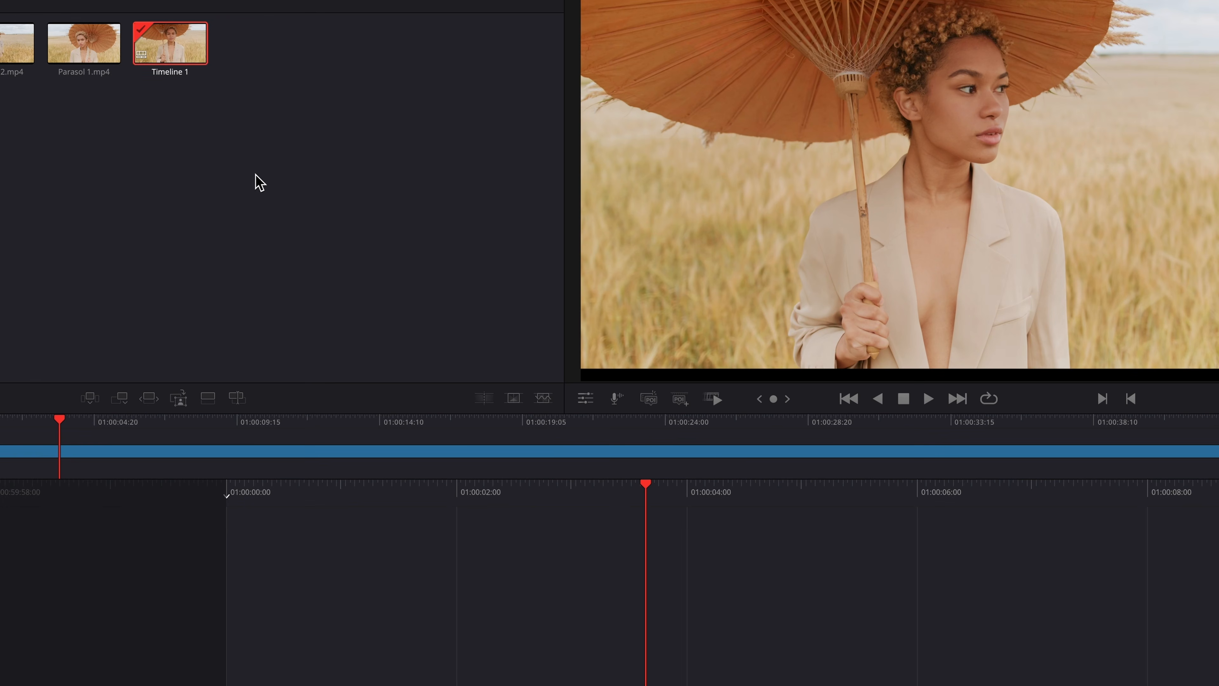
- Create an empty timeline named Timeline 2 with the project settings, and place the 4124399-uhd clip on it
right_click(258, 181)
left_click(301, 186)
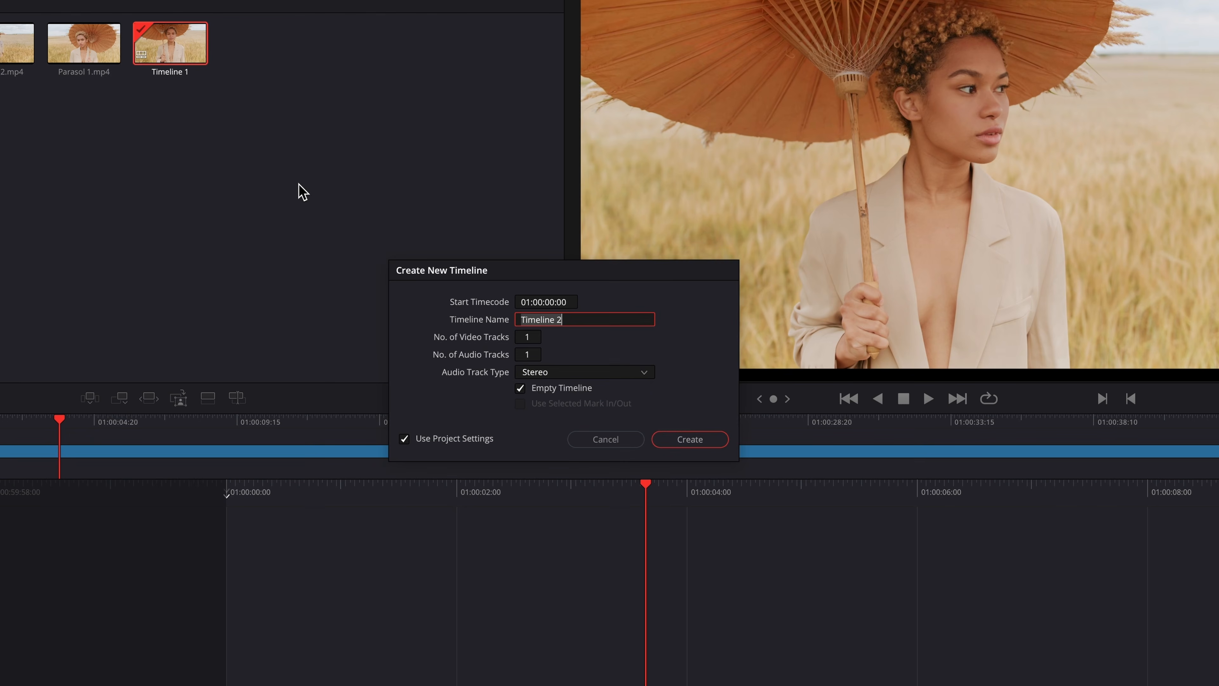
left_click(689, 439)
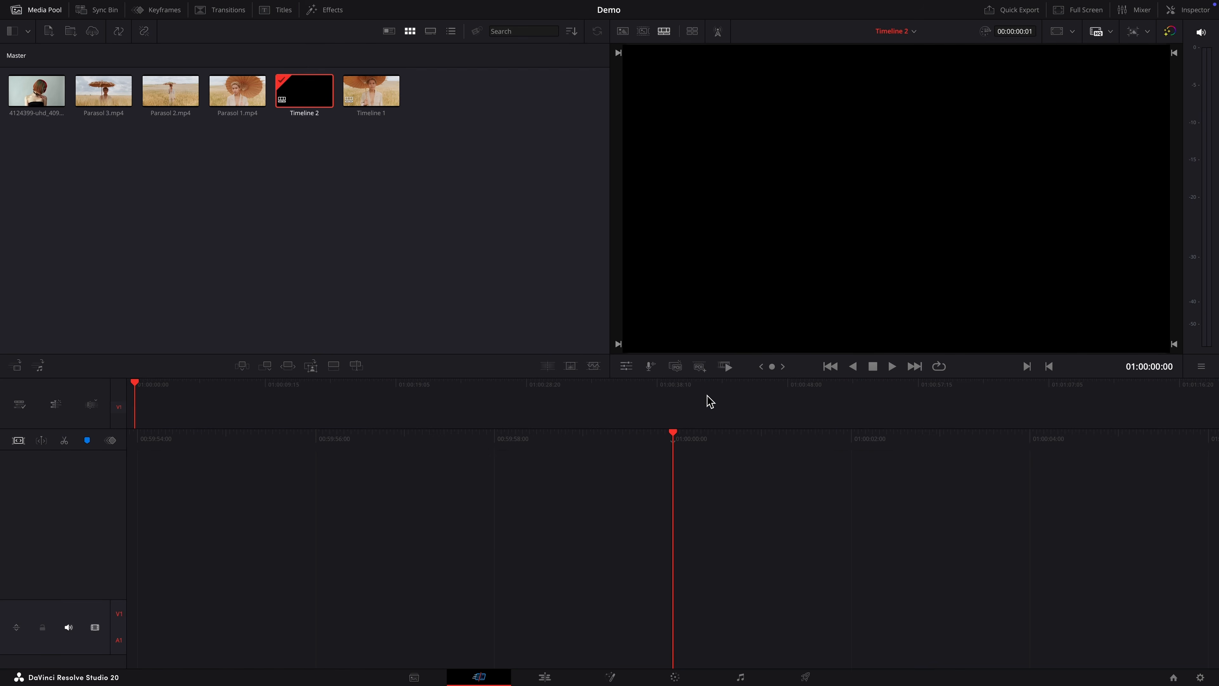
left_click_drag(27, 98, 560, 555)
key("space")
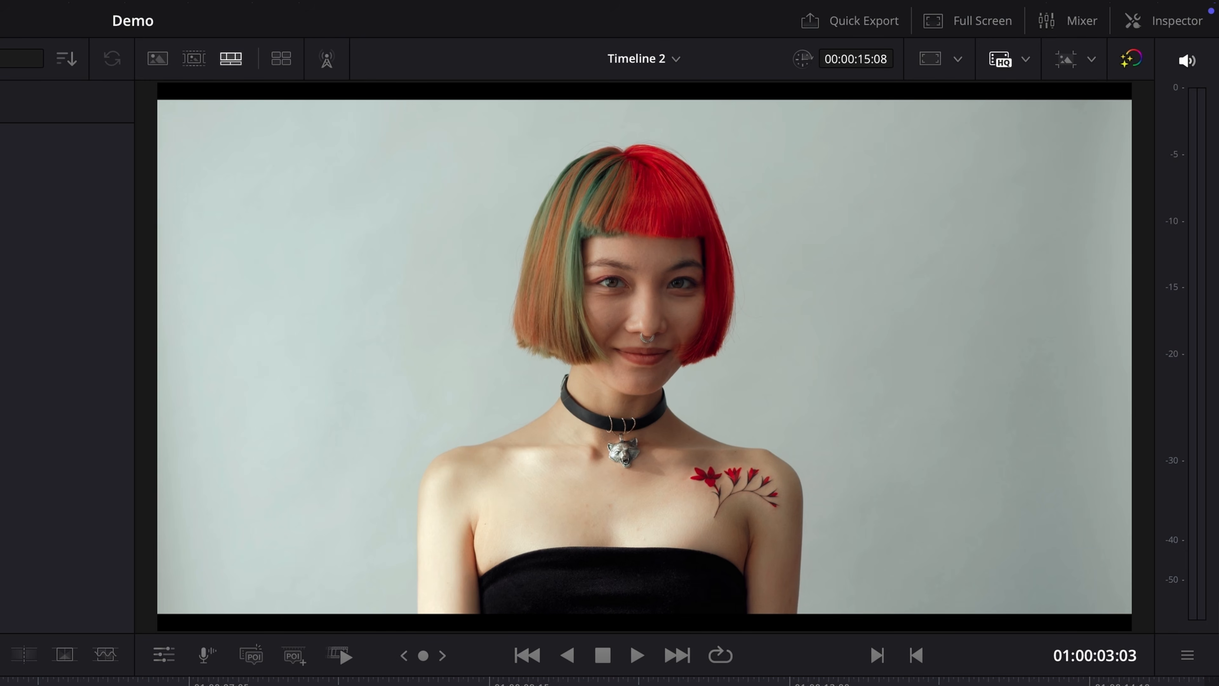
- Set the resolution of Timeline 2 to Ultra HD, 3840 x 2160
left_click(1091, 60)
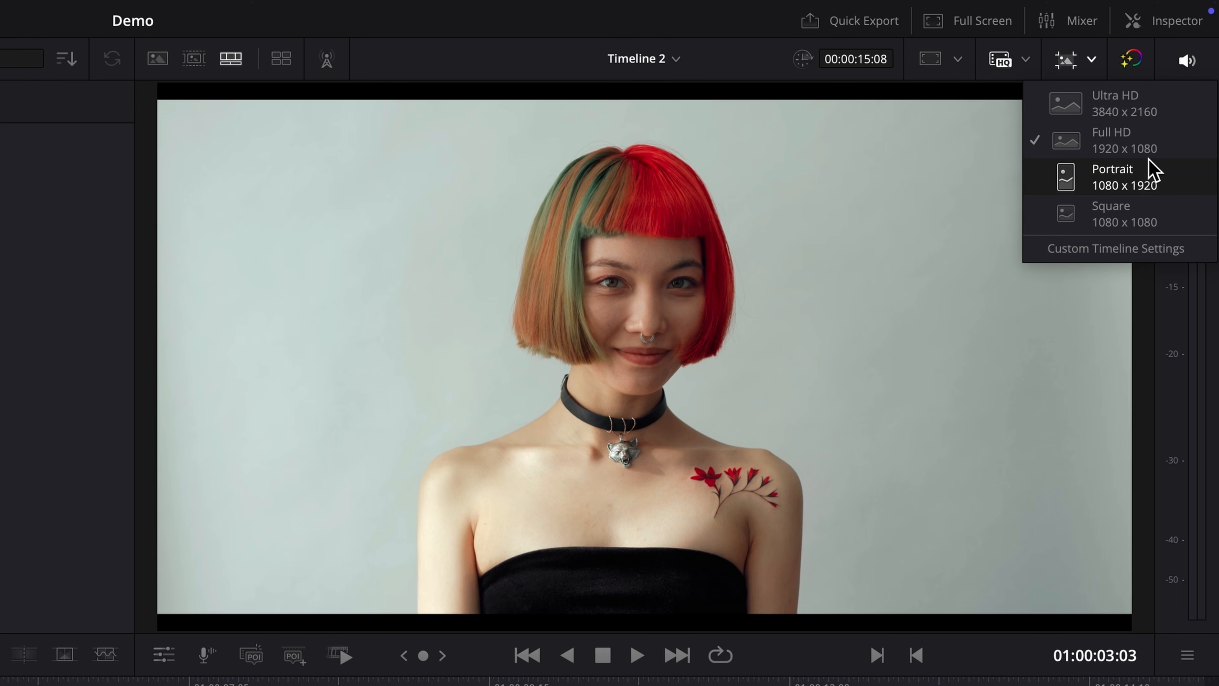
left_click(1139, 107)
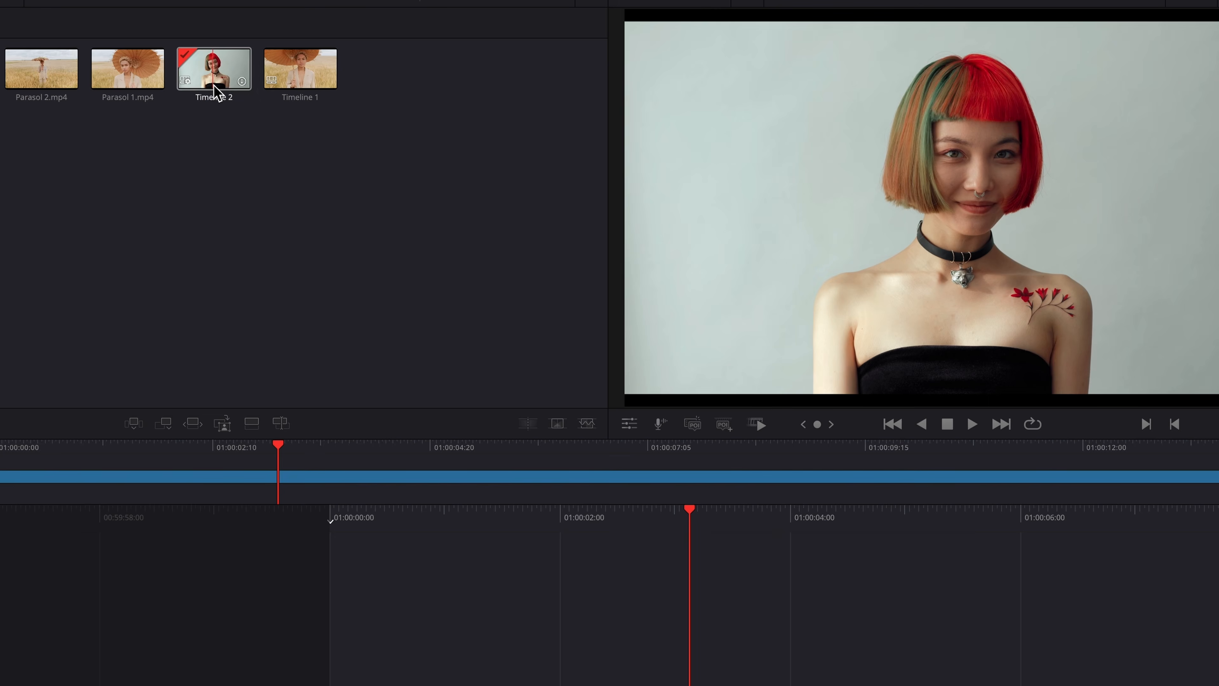
- Examine the Monitor and Output settings of Timeline 2 without changing them
right_click(304, 107)
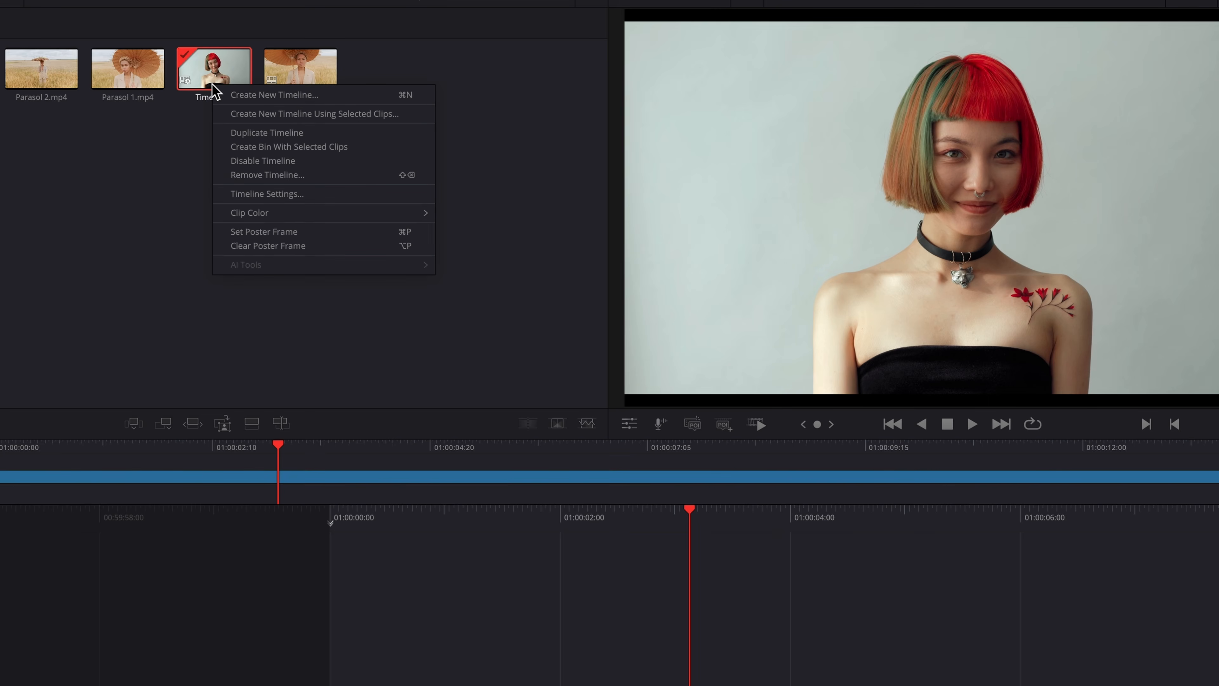
left_click(293, 195)
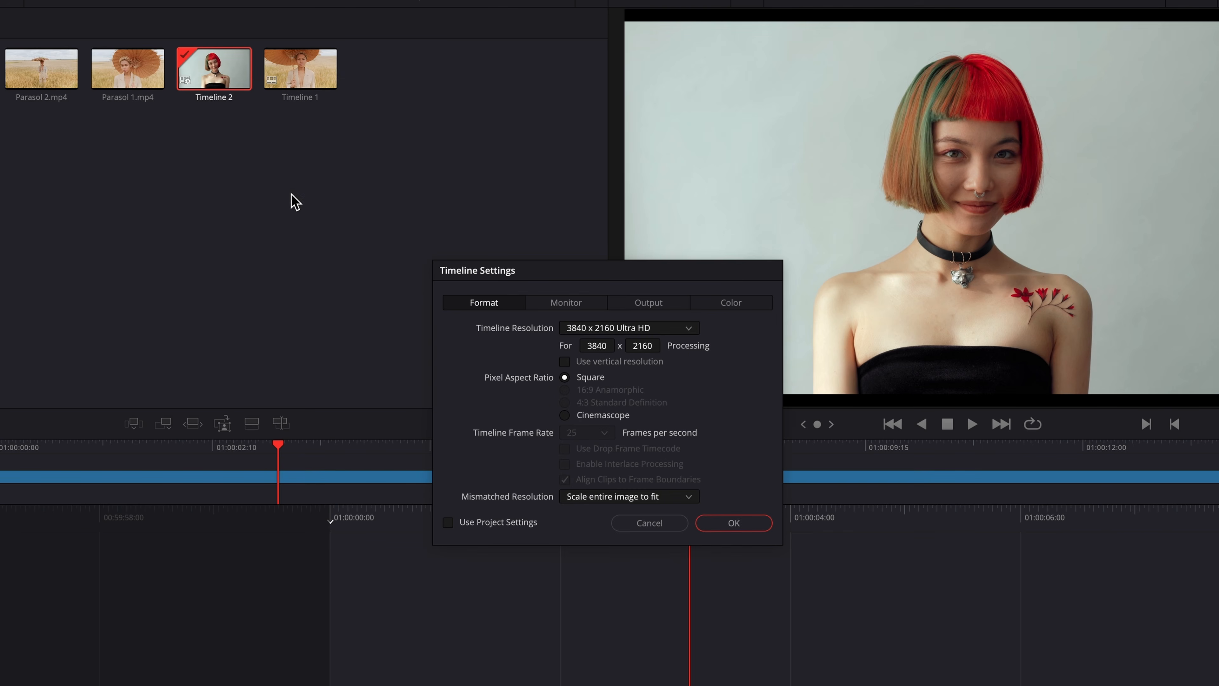
left_click(574, 306)
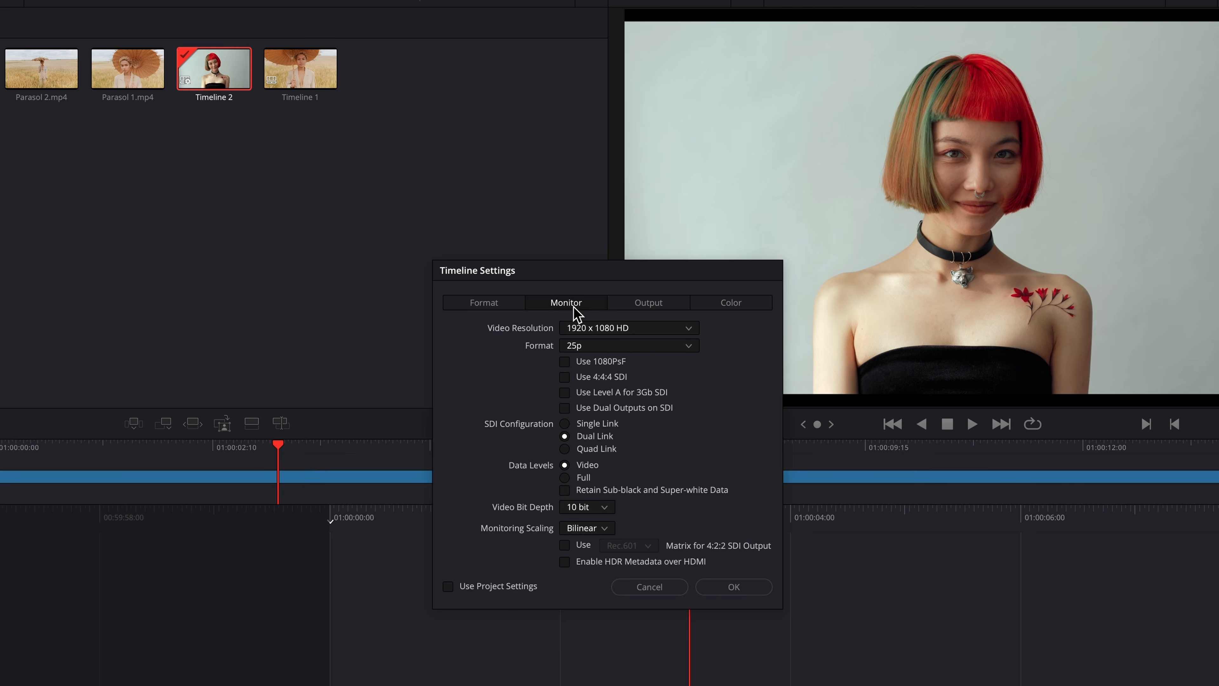
left_click(674, 304)
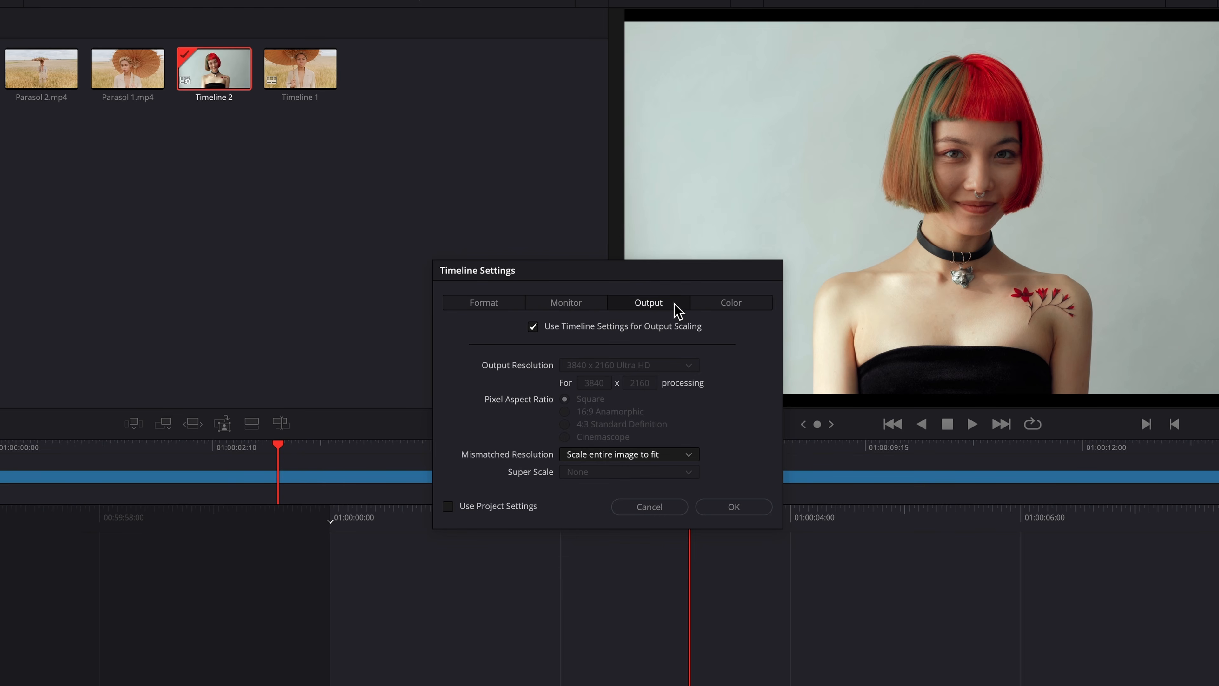
left_click(652, 508)
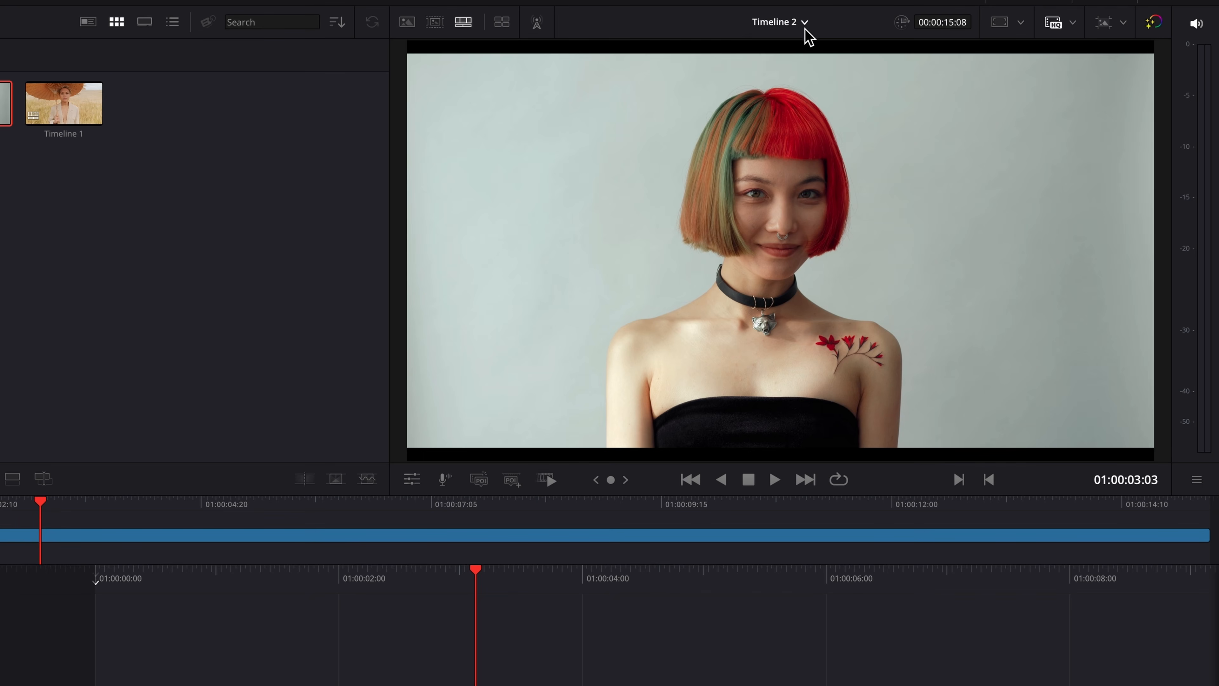
- Switch the viewer and timeline to Timeline 1
left_click(916, 32)
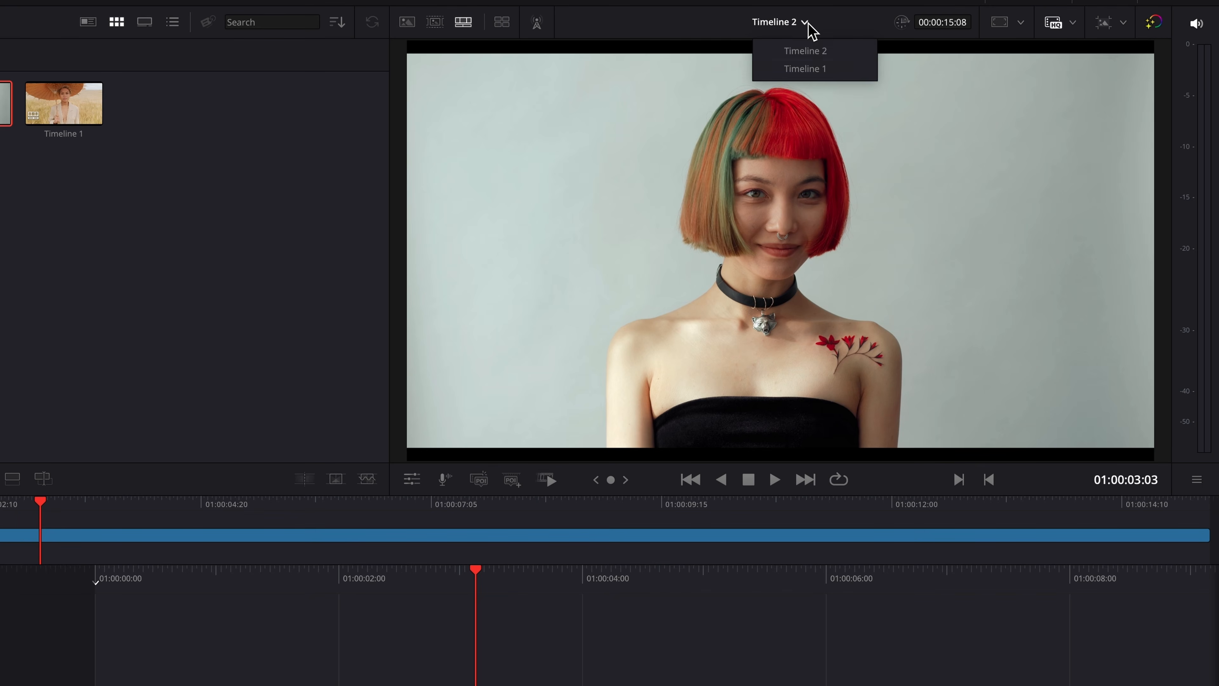
left_click(815, 69)
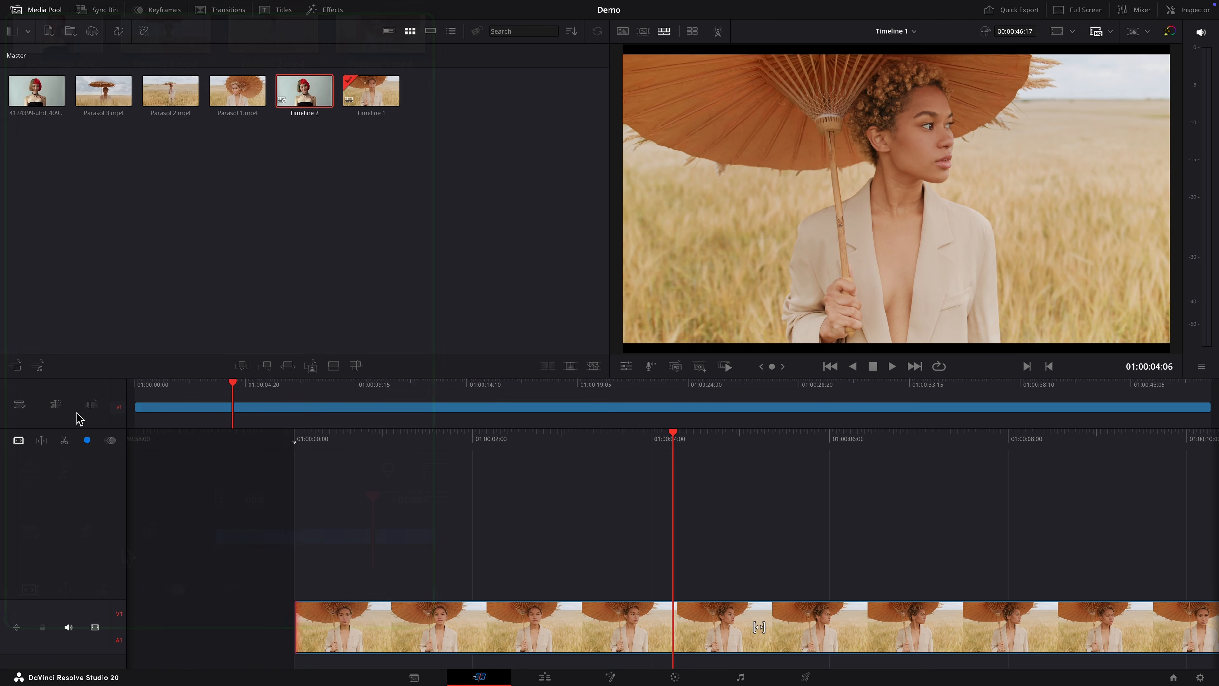
- Add an audio track, and stack Parasol 3.mp4 on a new video track above the existing clip from about 01:00:04:09
left_click(55, 405)
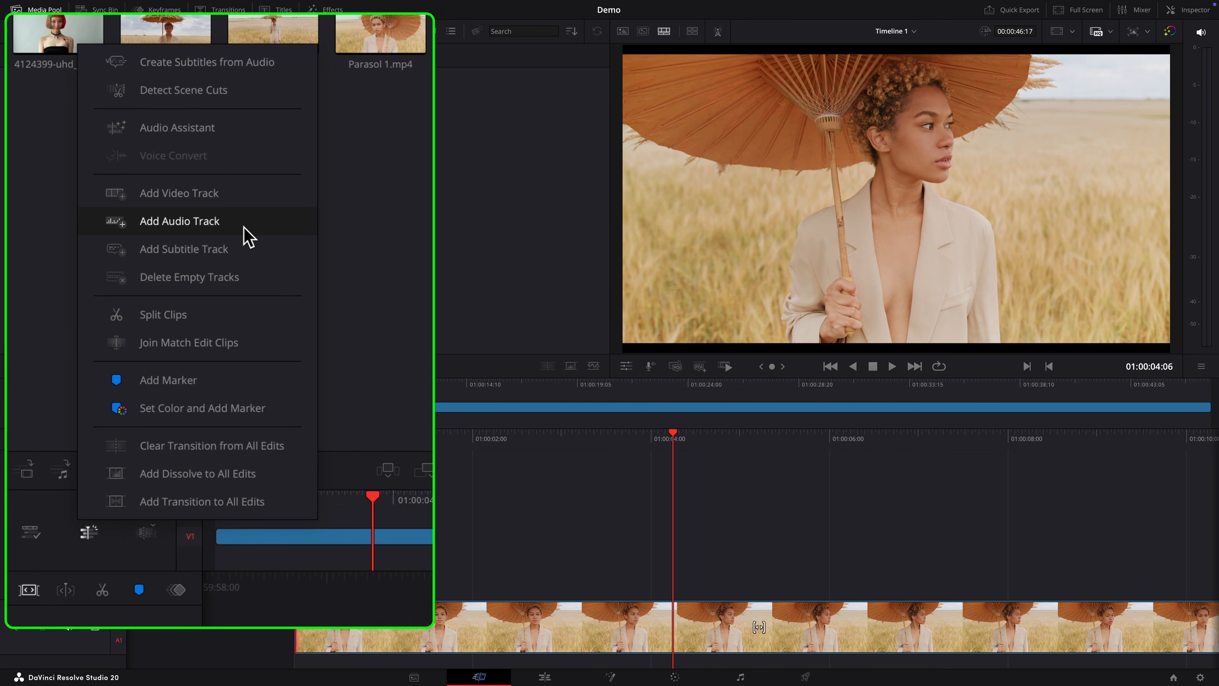
left_click(250, 235)
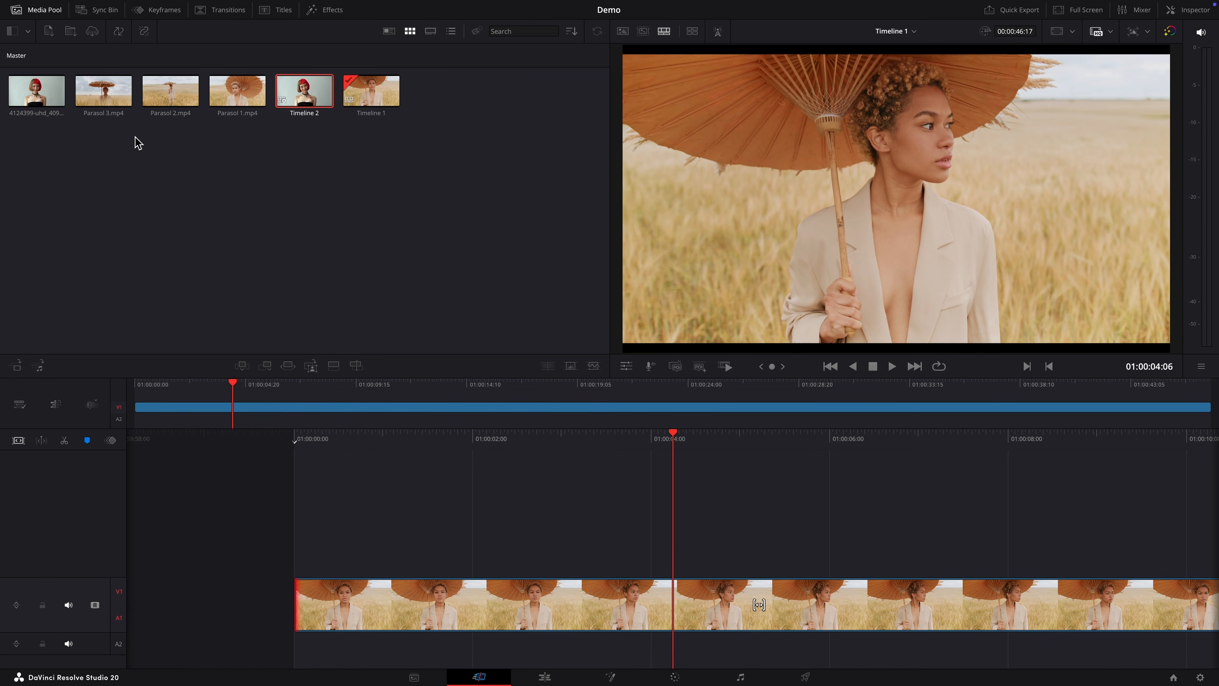
left_click_drag(117, 93, 684, 525)
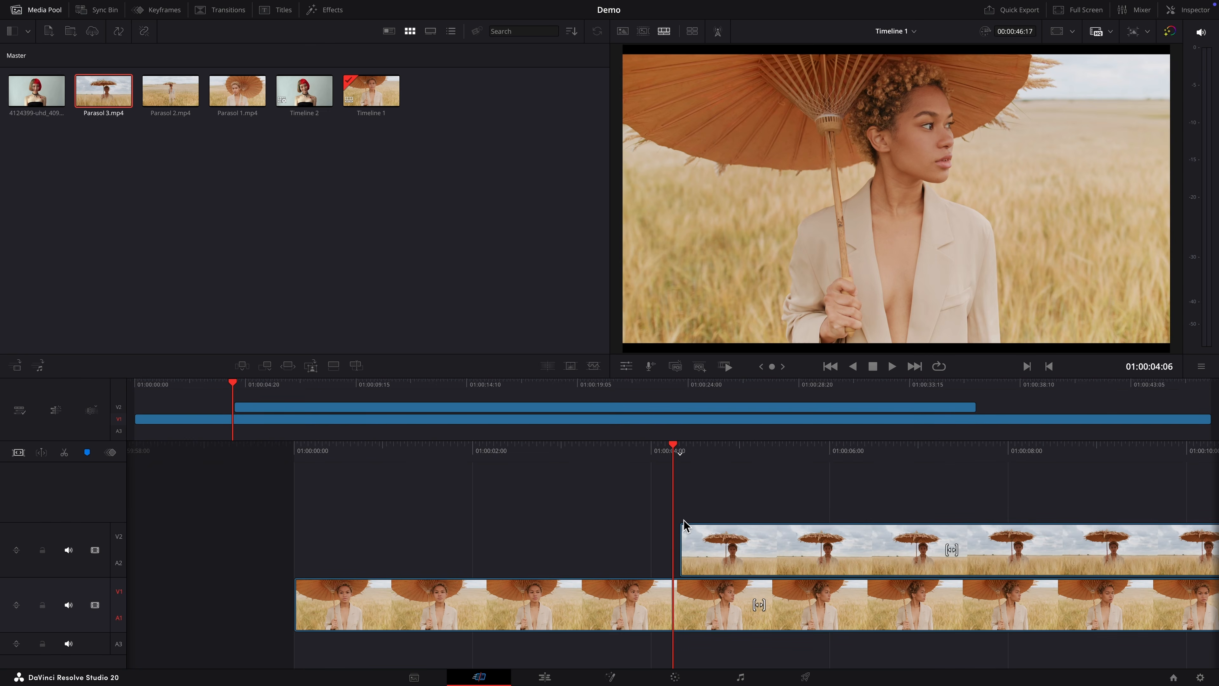
scroll(678, 487, "right", 3)
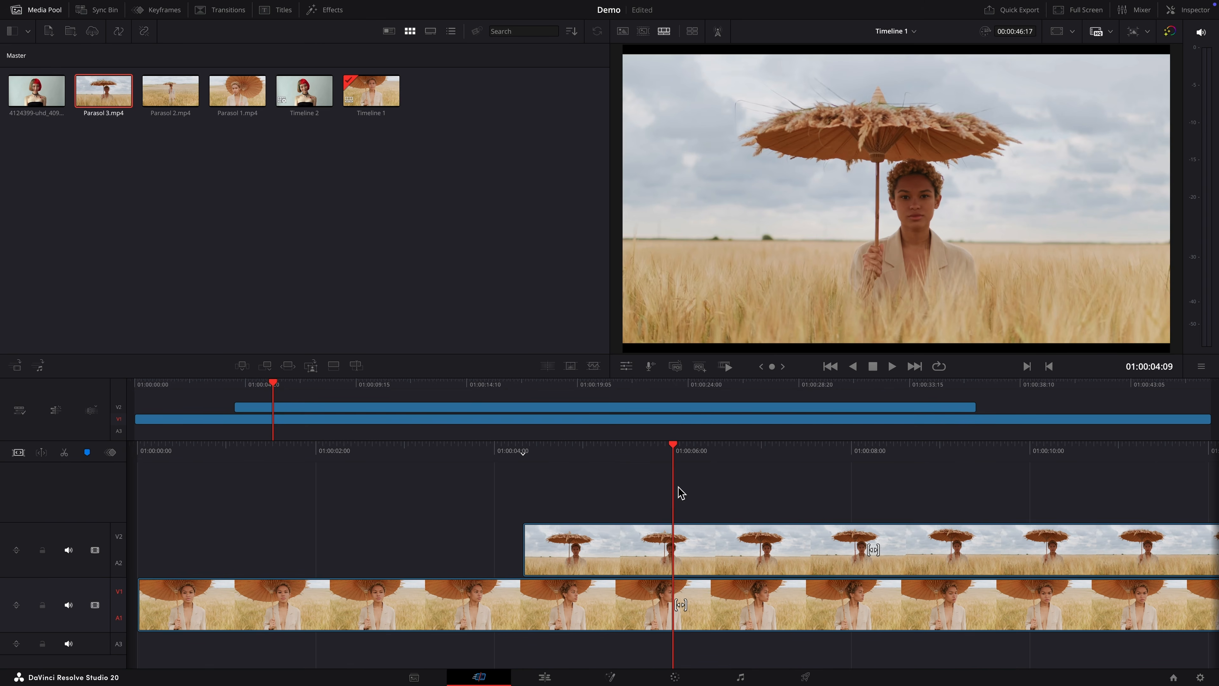
scroll(678, 486, "right", 2)
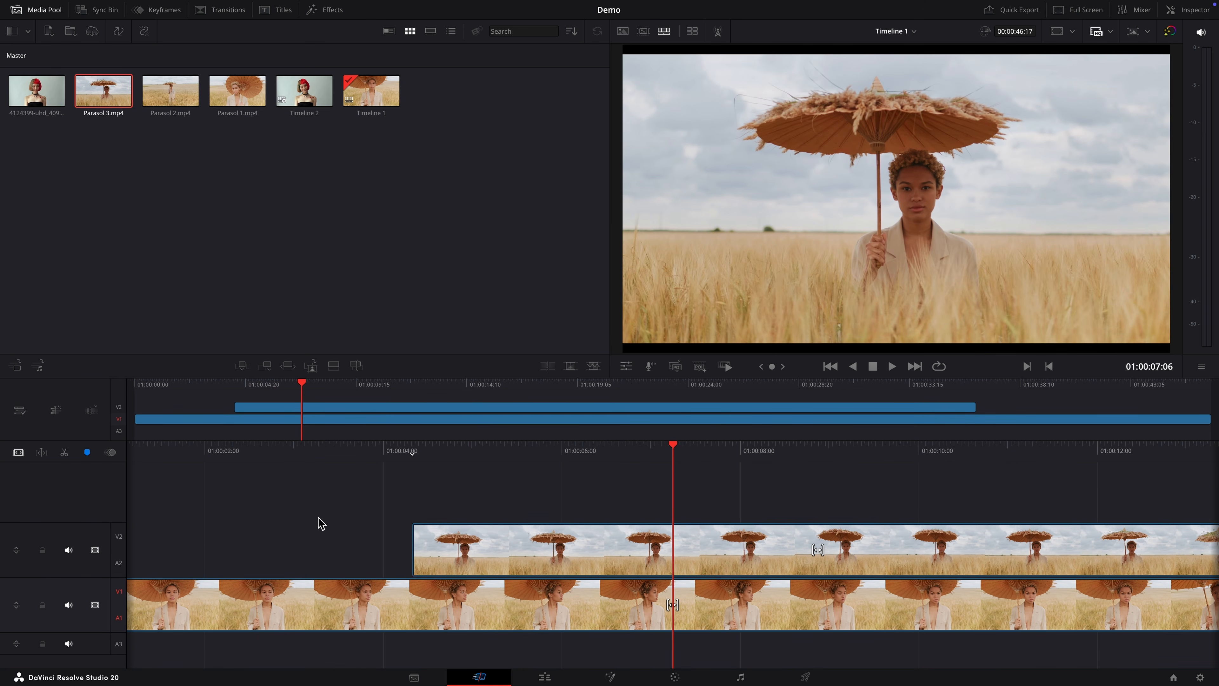
- Delete the upper video track holding Parasol 3.mp4 and the empty audio track
right_click(94, 543)
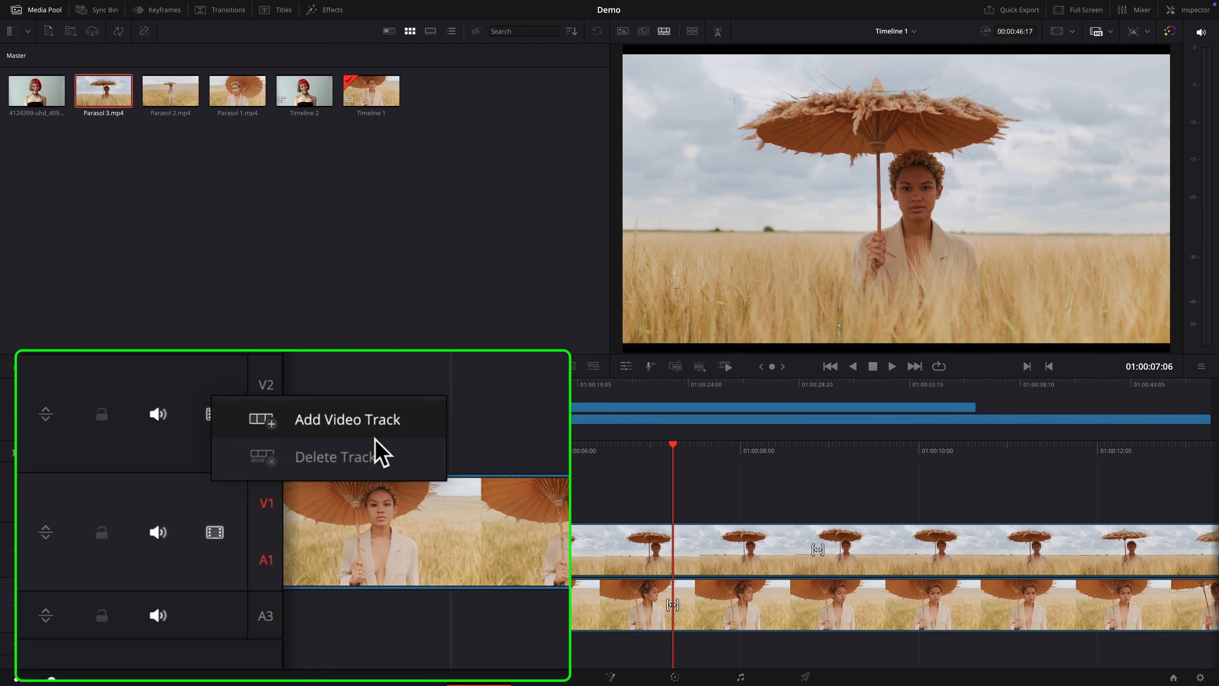
left_click(368, 470)
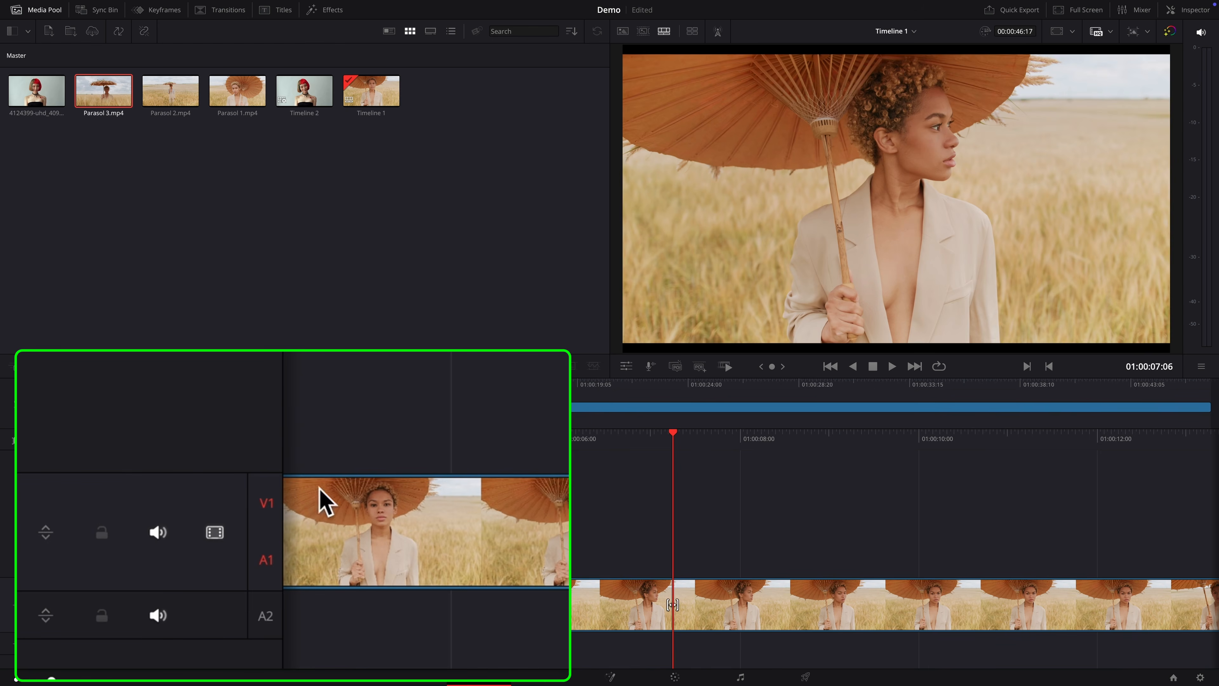
right_click(192, 629)
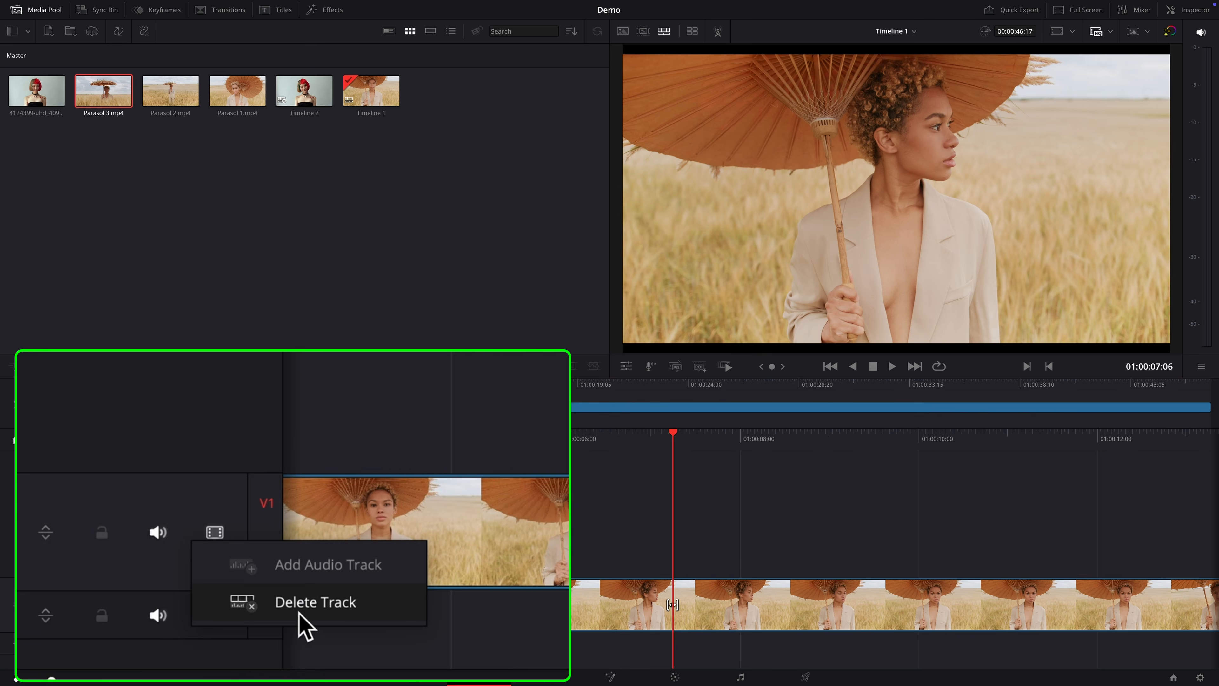
left_click(300, 610)
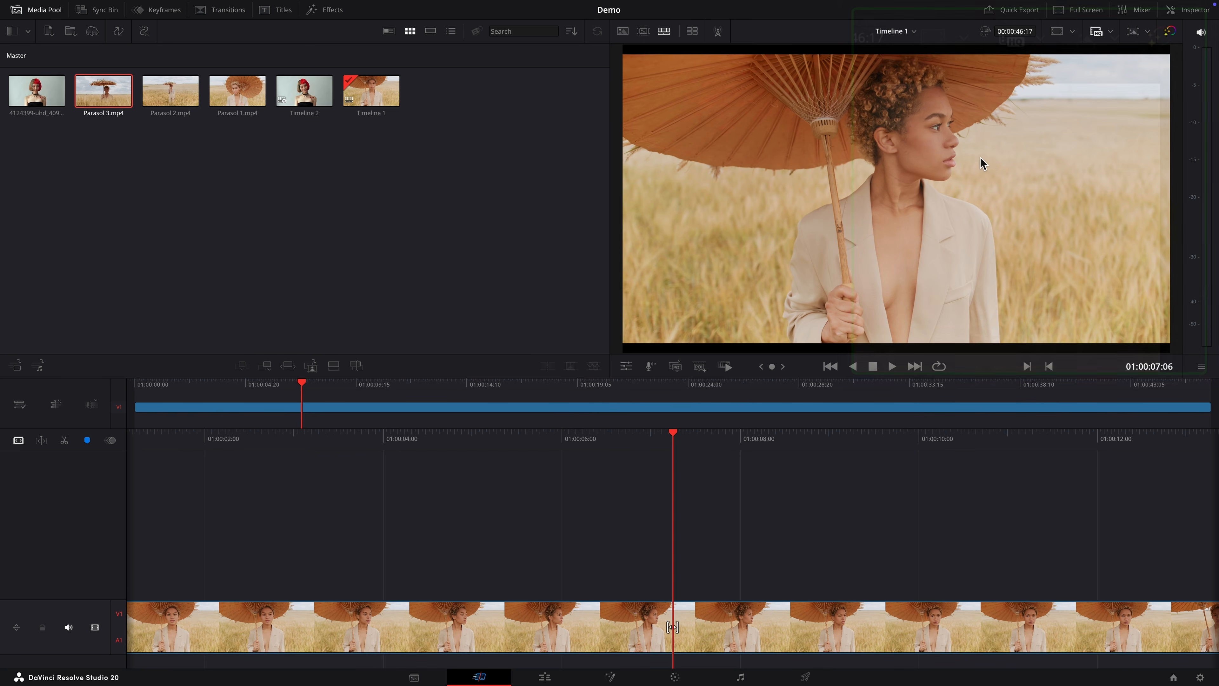
- Play Timeline 1 with the 1:1 social media frame guide, and examine the viewer's bypass options for Color and Fusion
left_click(1072, 31)
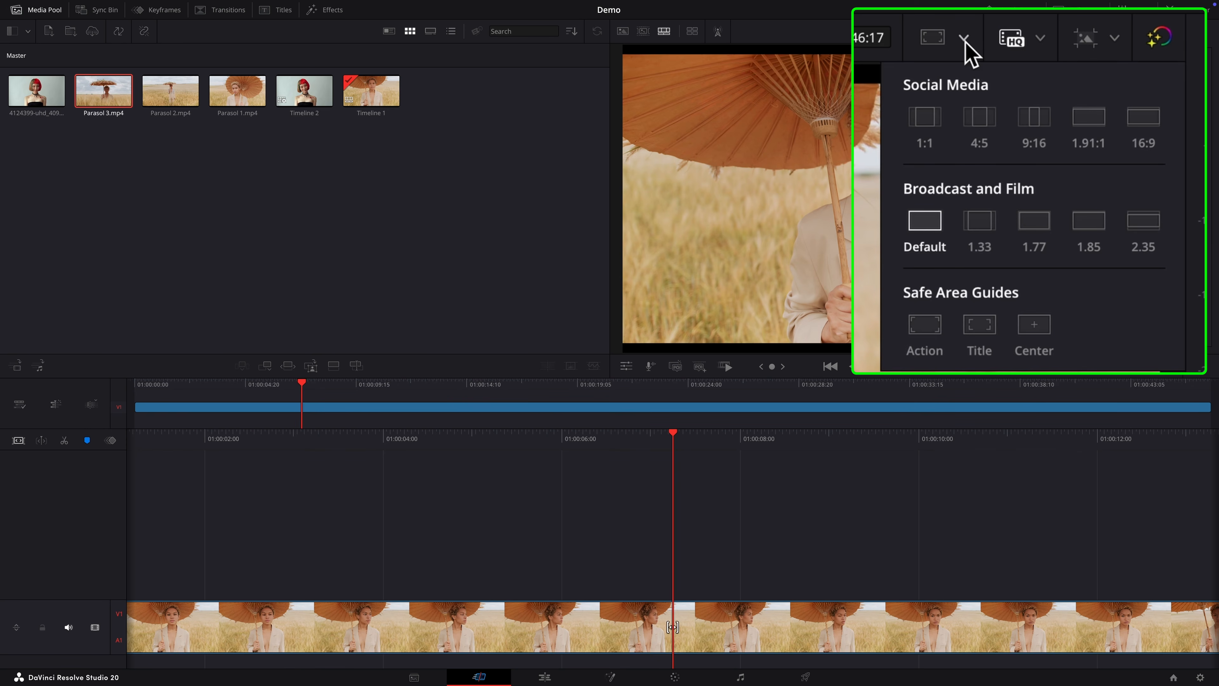
left_click(929, 138)
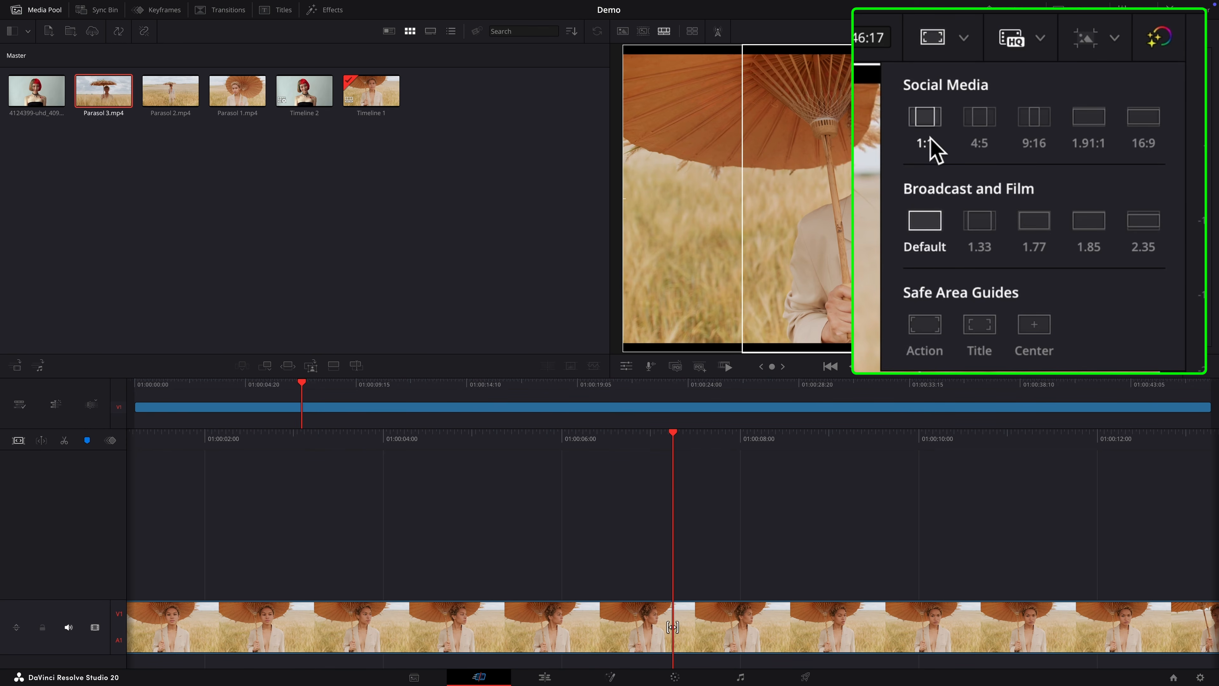
left_click(802, 472)
key("space")
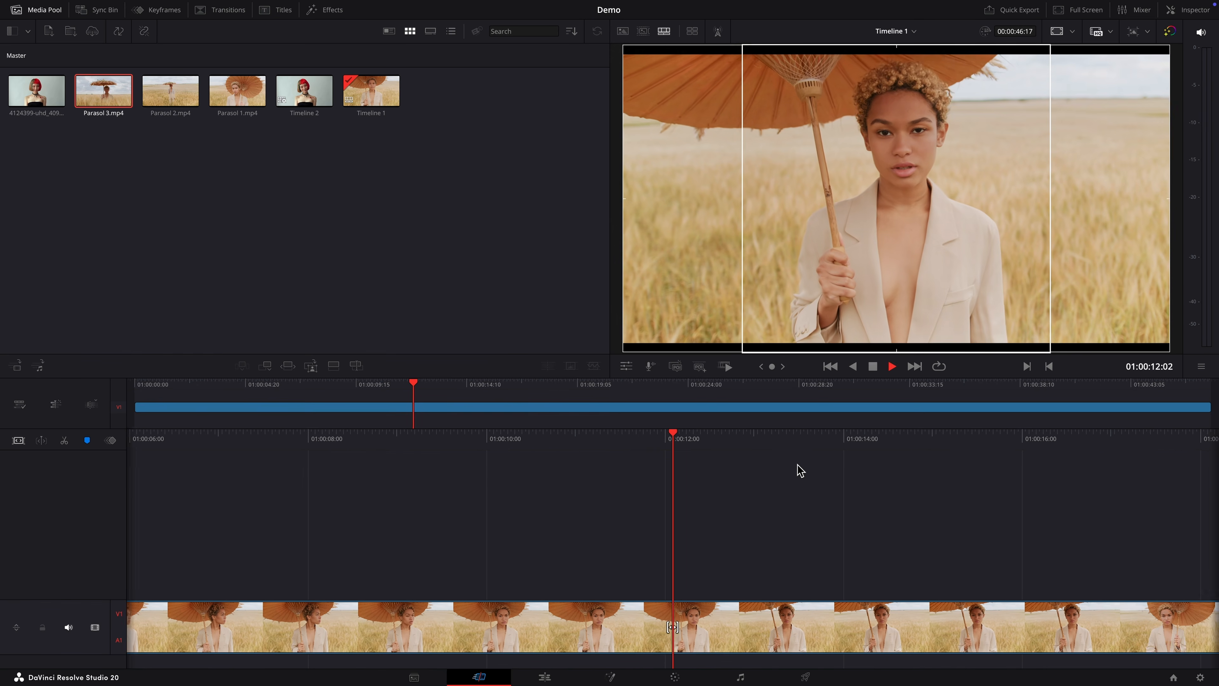
key("space")
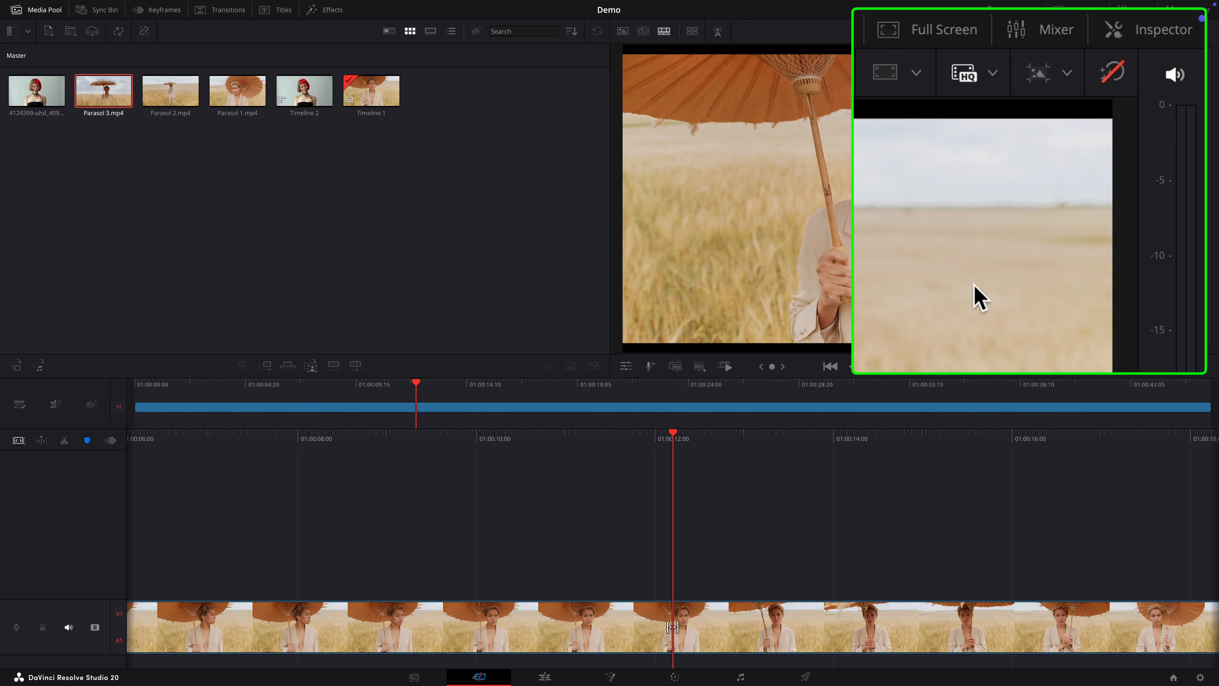
left_click(1111, 75)
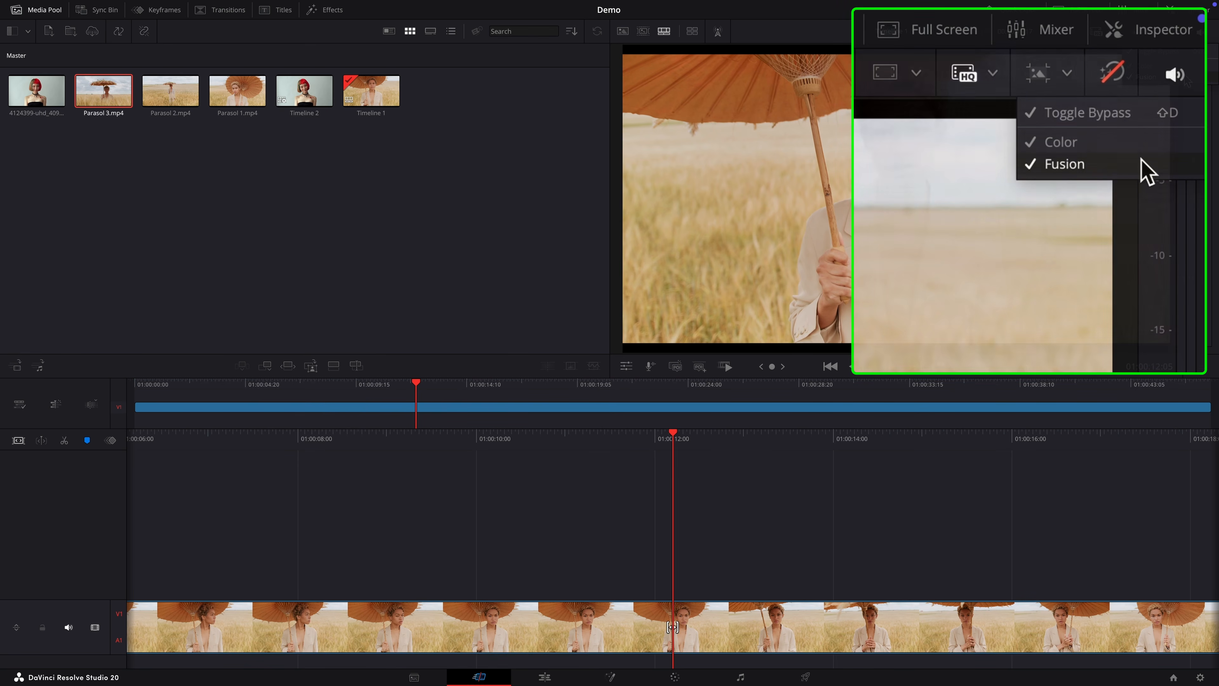
left_click(1142, 53)
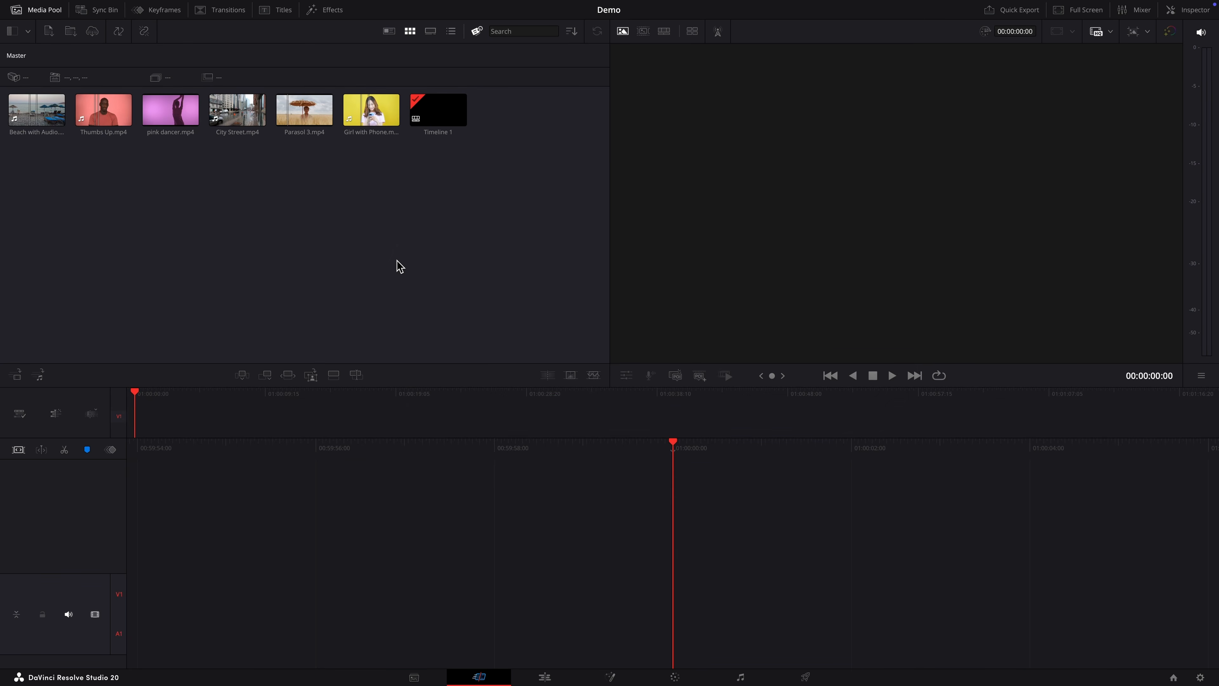
- Load pink dancer.mp4 in the source viewer and mark its In point at 00:00:01:10 and Out point at 00:00:05:05
left_click(167, 125)
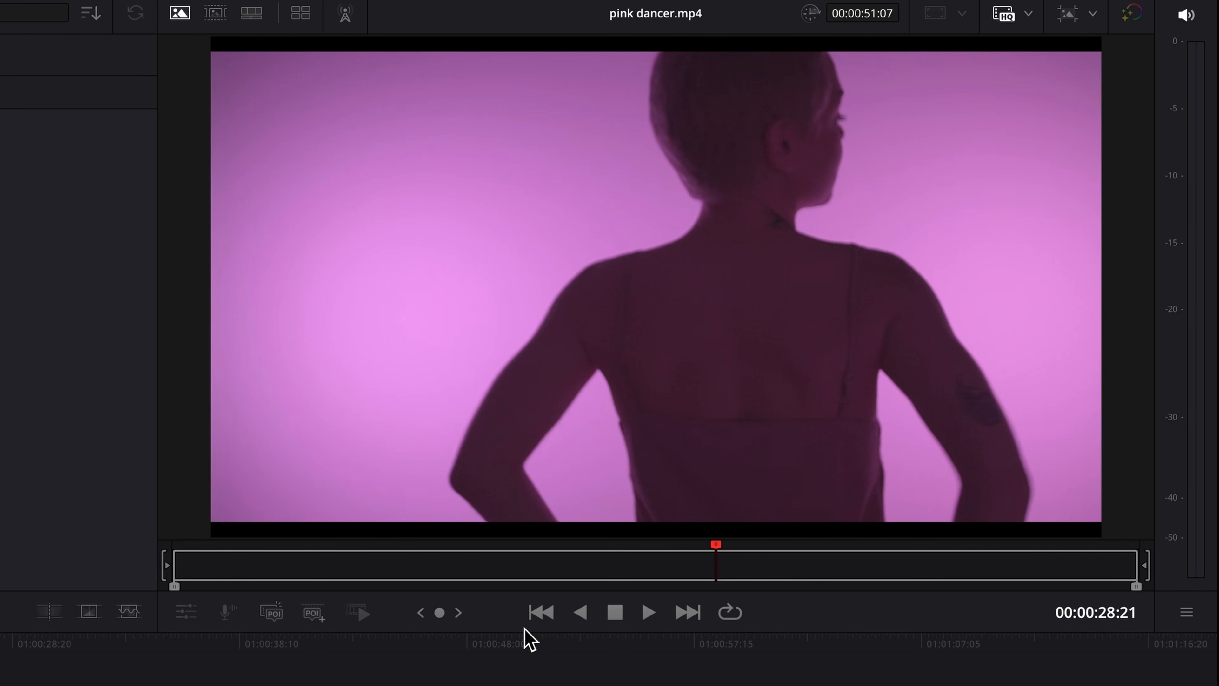
left_click(547, 615)
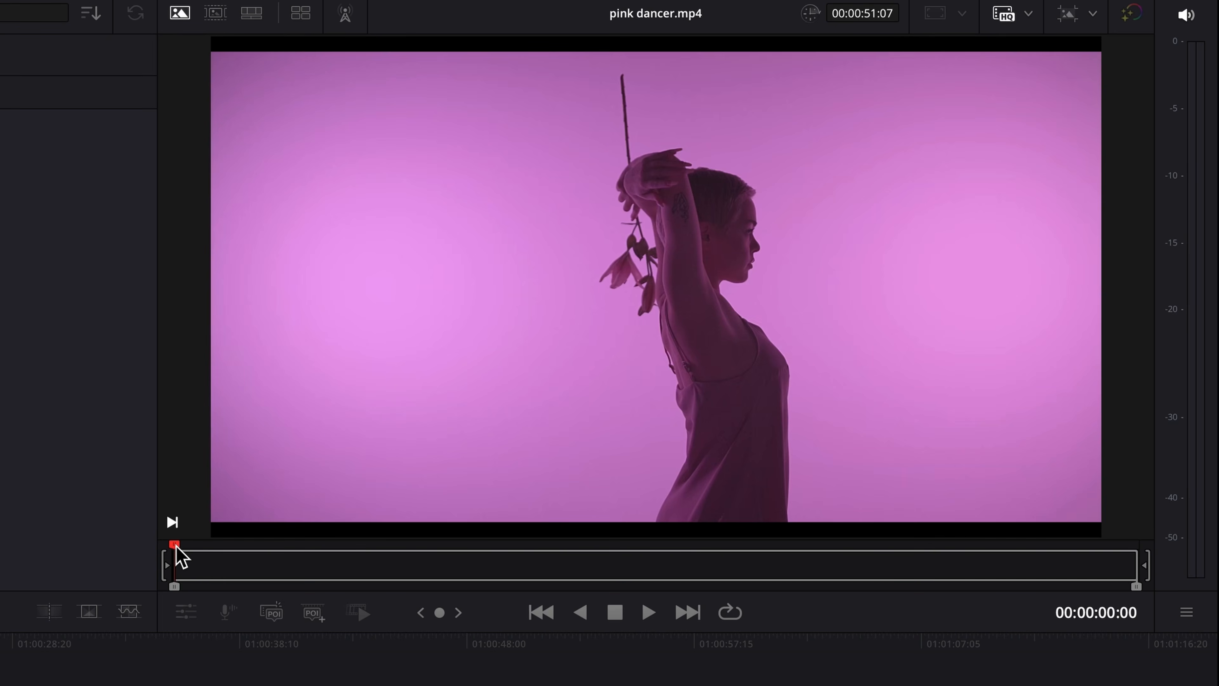
left_click_drag(174, 556, 202, 560)
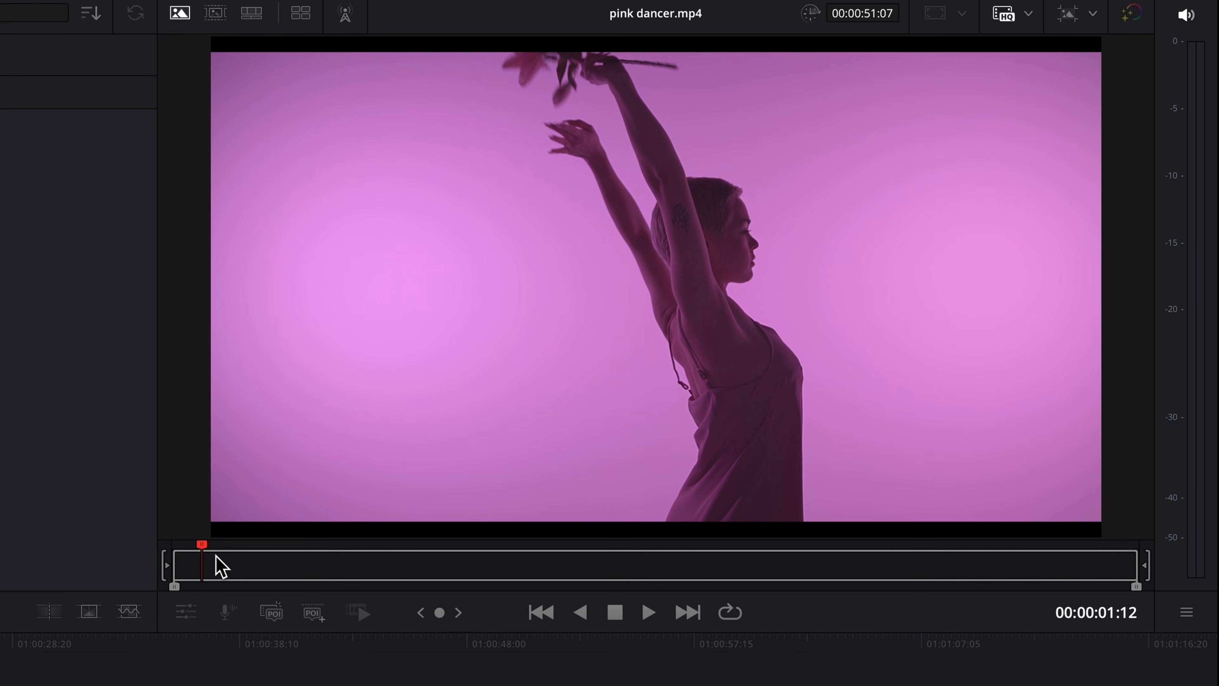
key("i")
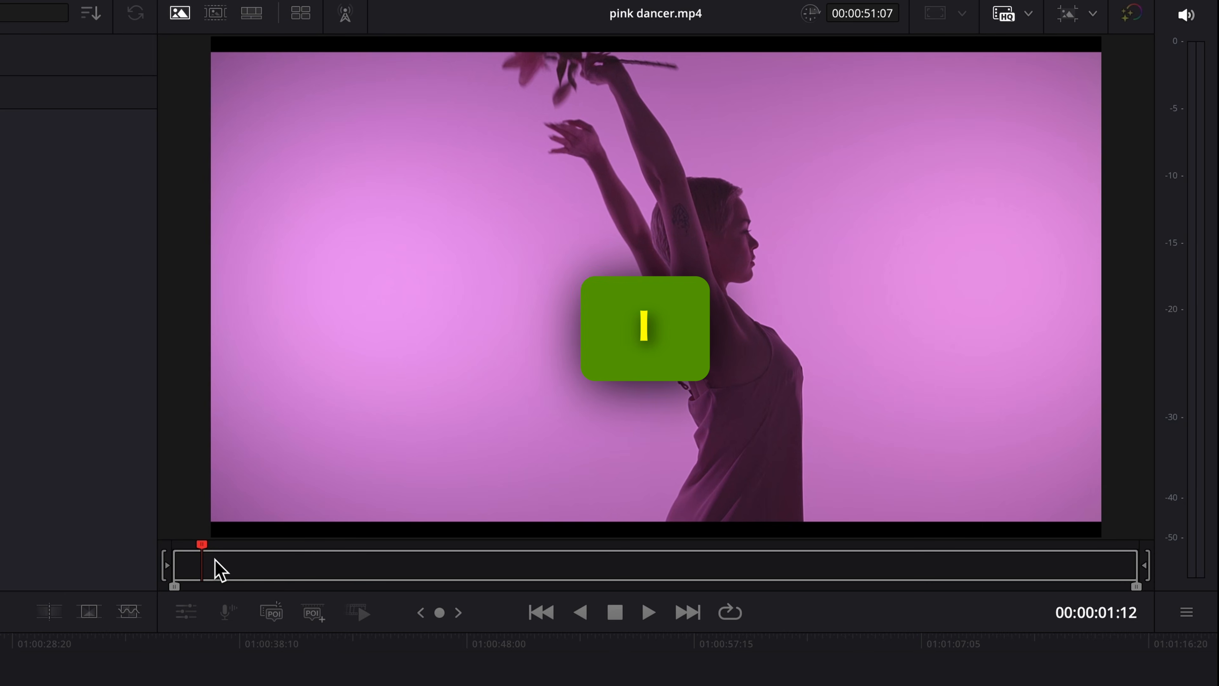
left_click_drag(179, 588, 202, 591)
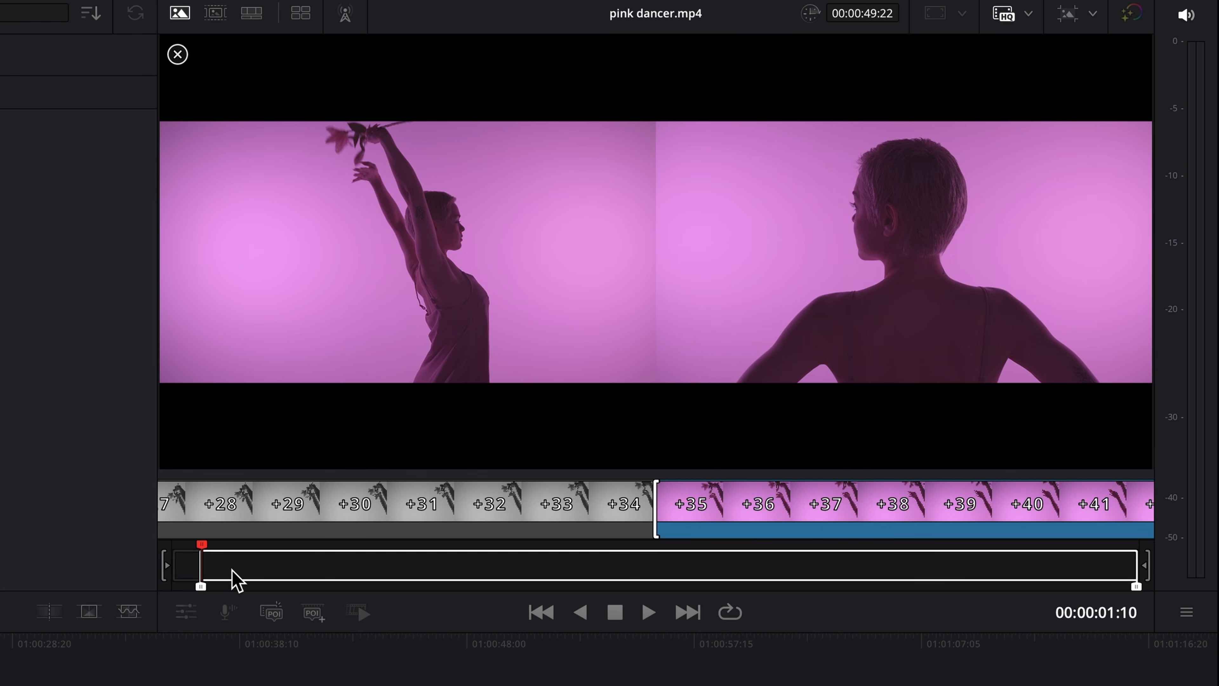
key("space")
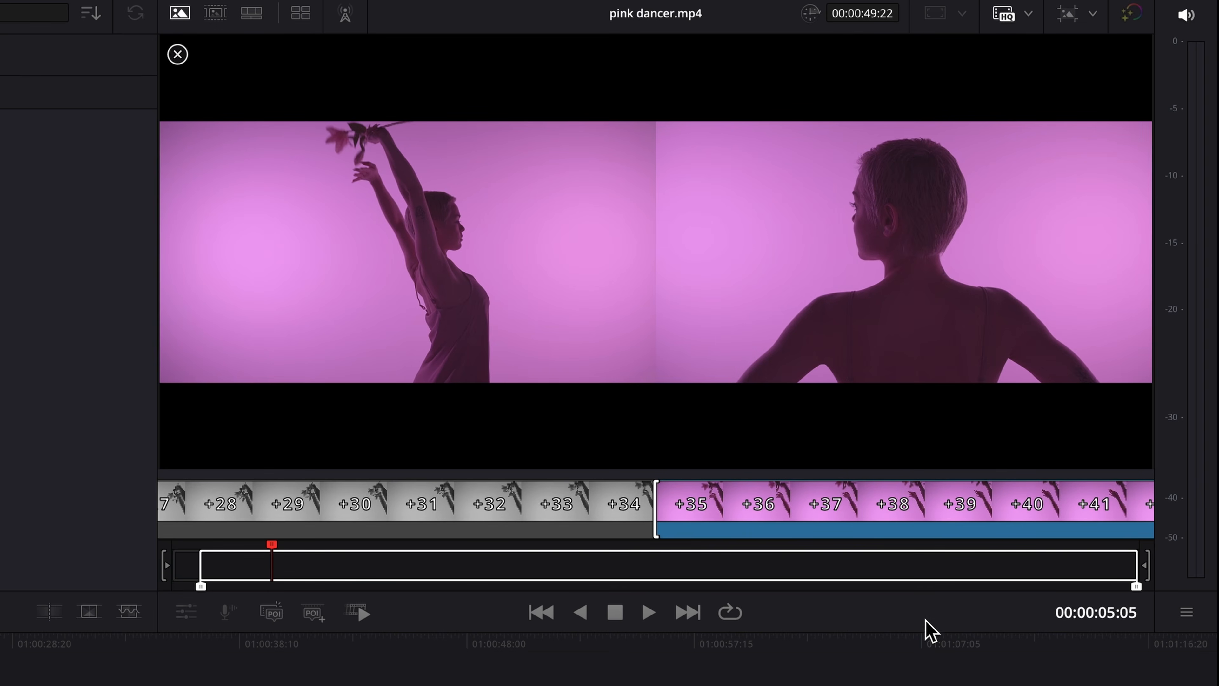
left_click_drag(1137, 587, 275, 558)
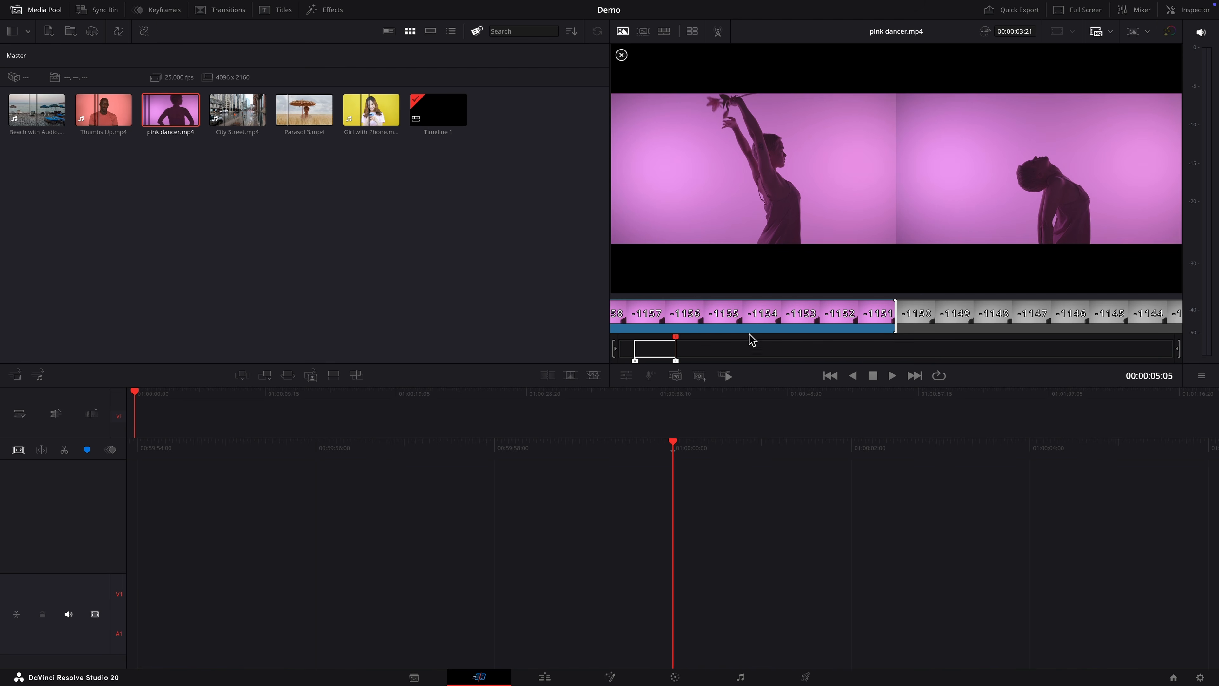
- Place the marked pink dancer.mp4 range on the empty Timeline 1, and clear the source clip's In and Out points
left_click_drag(729, 235, 746, 540)
key("space")
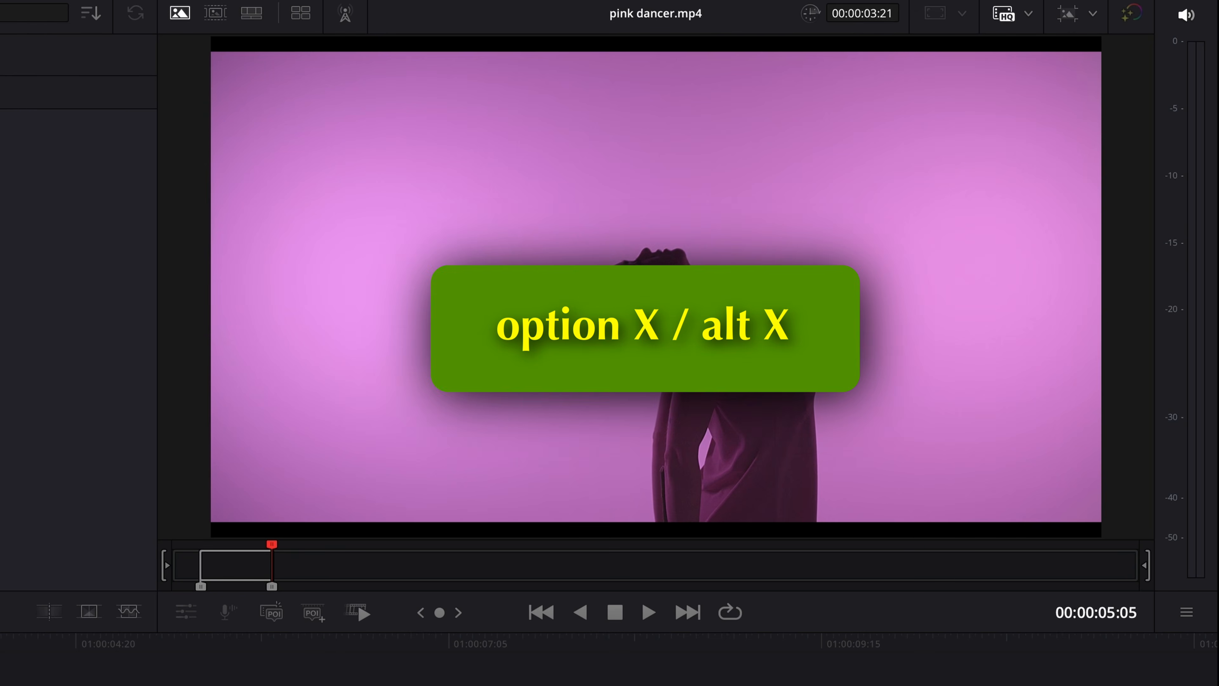
key("alt+x")
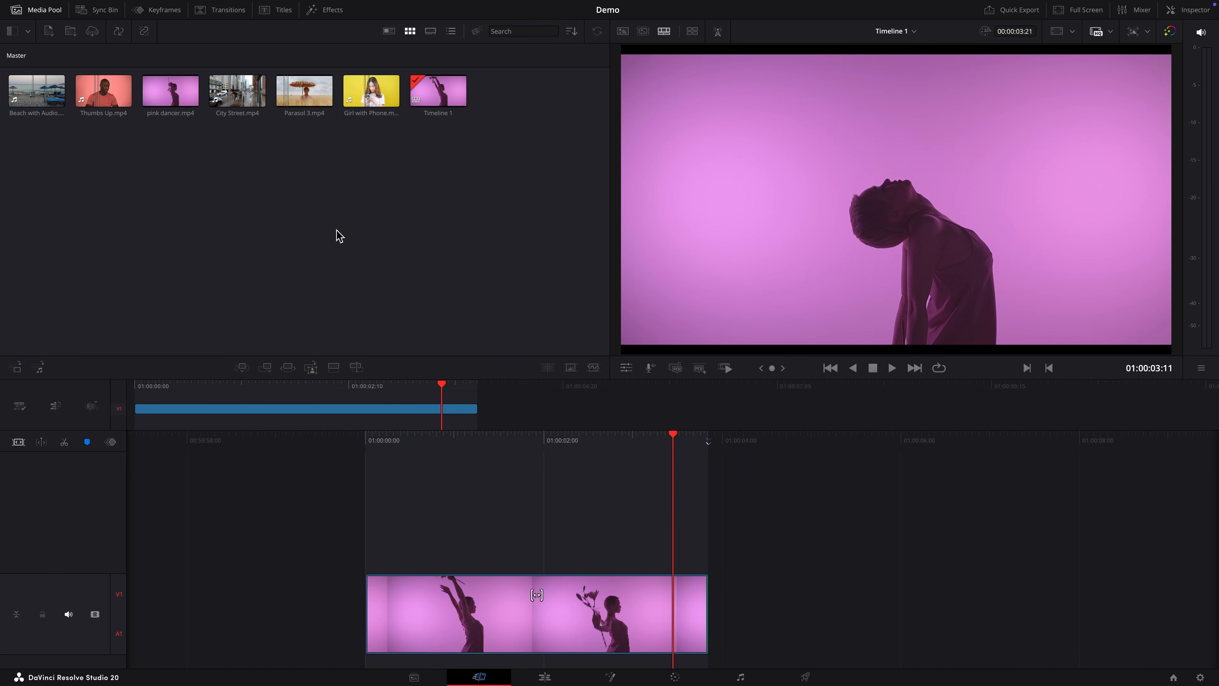
- Insert Thumbs Up.mp4 ahead of the pink dancer clip, and Smart Insert it again at the edit nearest the timeline's start
left_click_drag(112, 99, 235, 532)
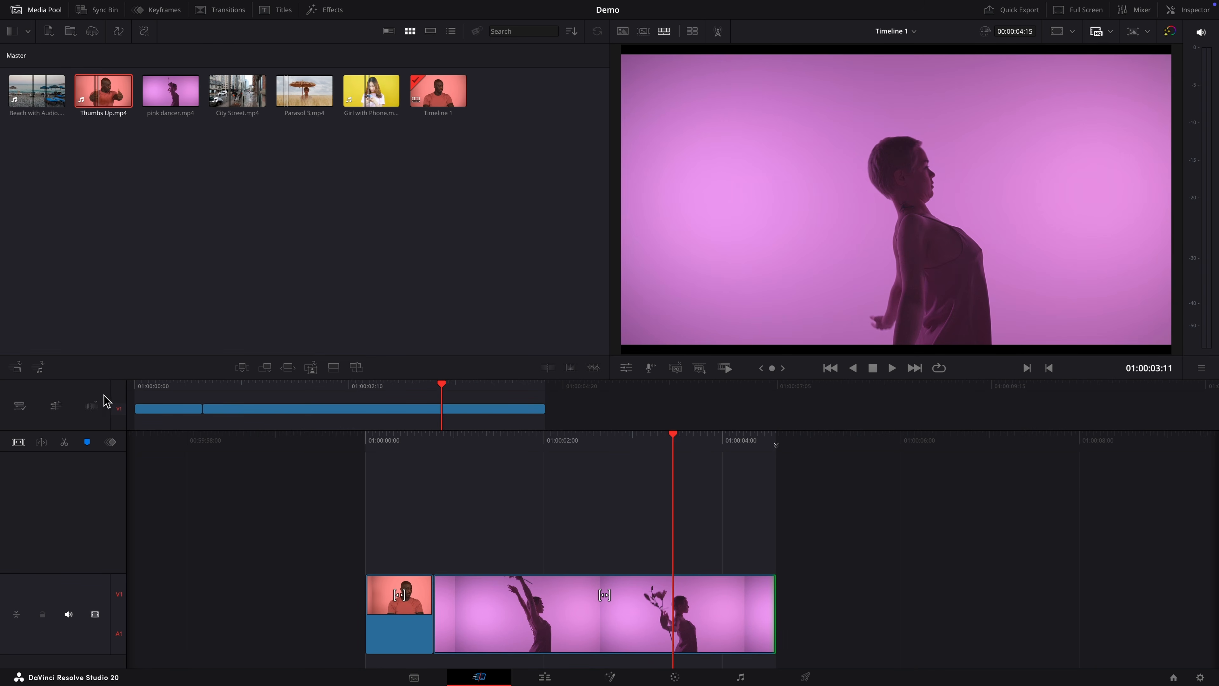
left_click(143, 389)
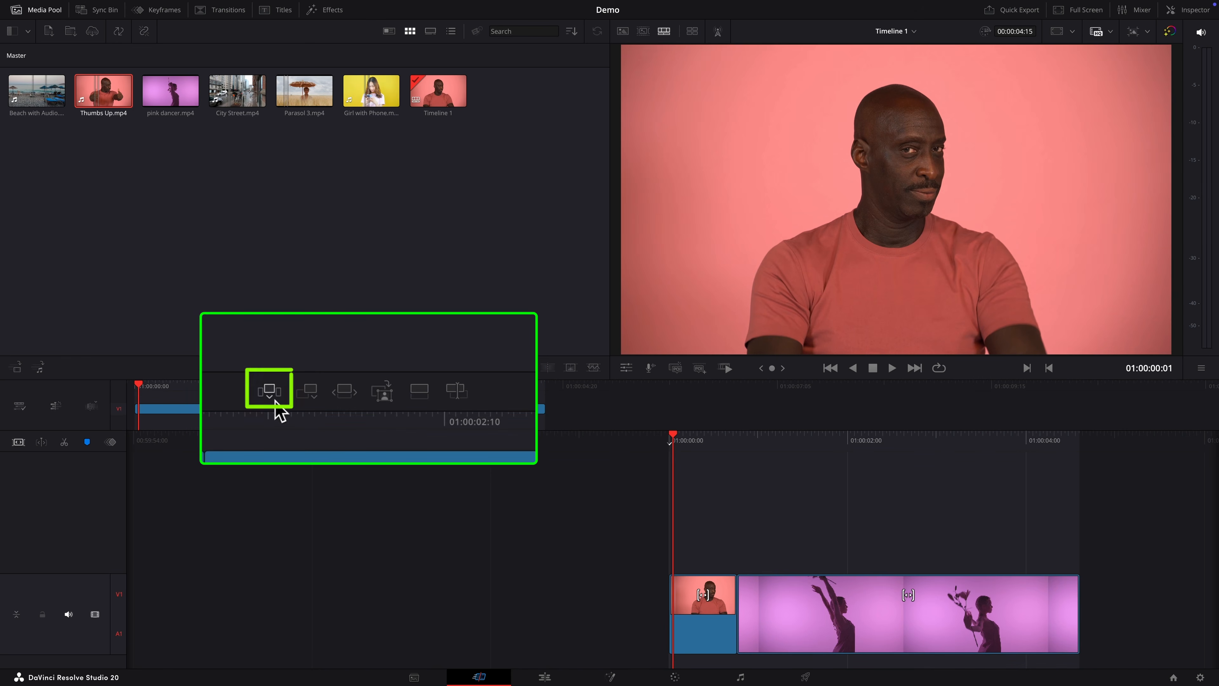
left_click(242, 368)
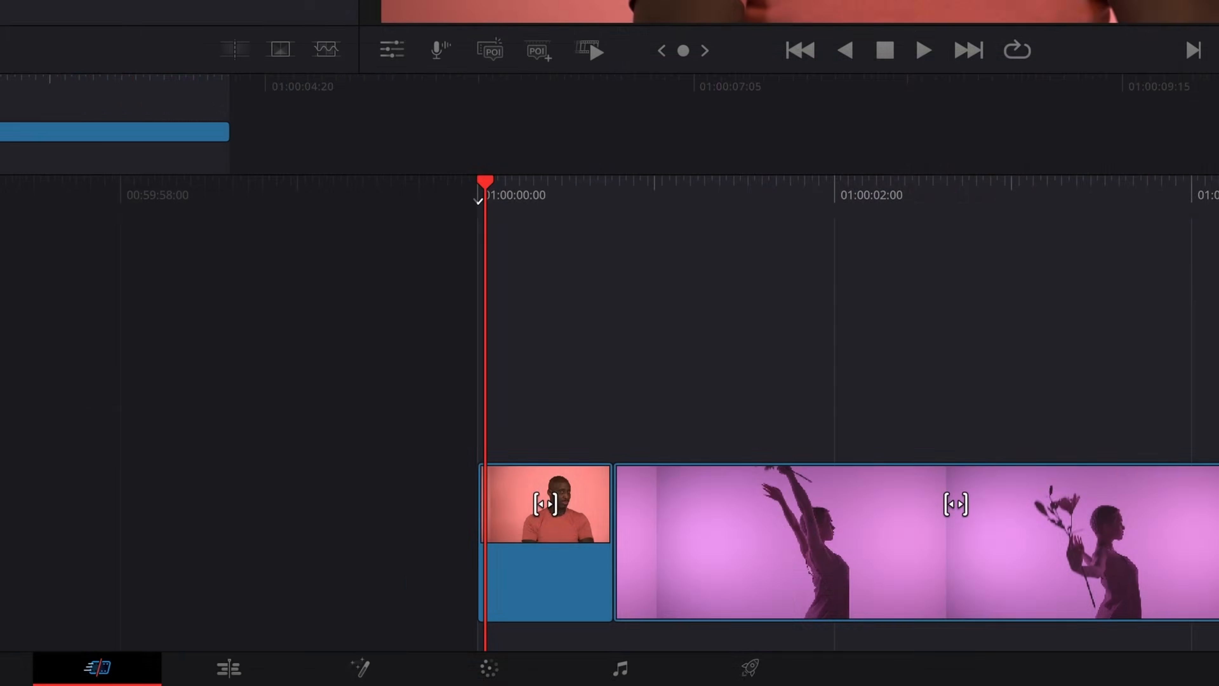
key("F9")
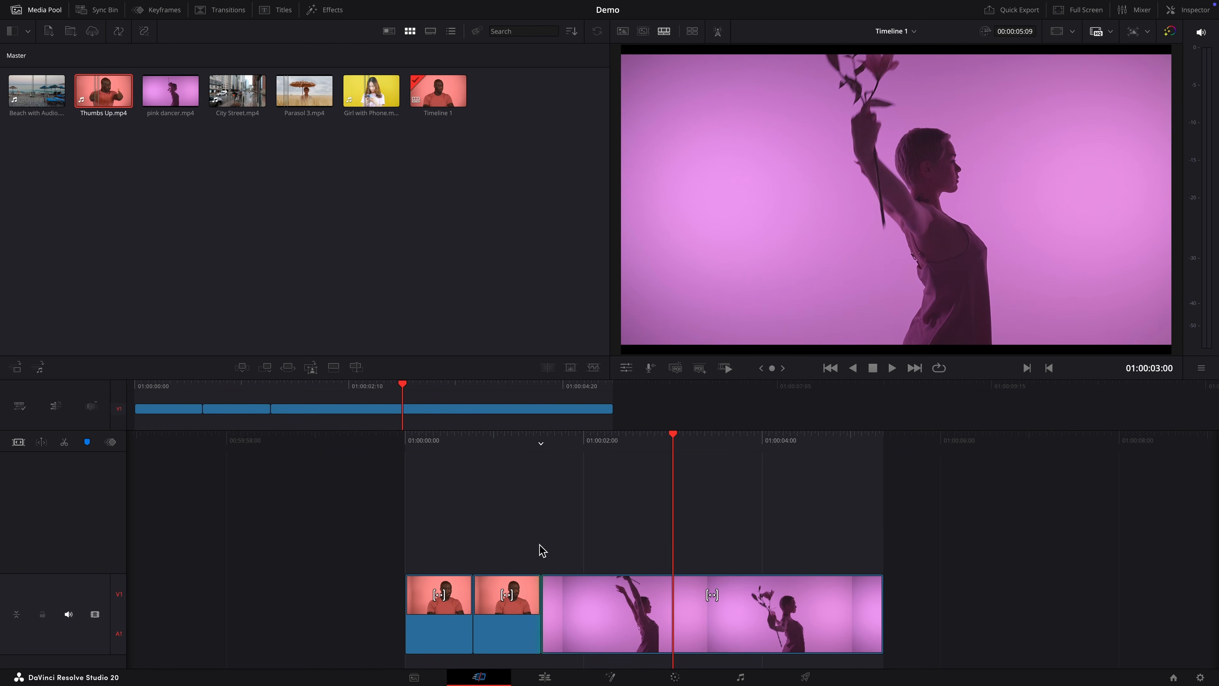
- Append the Beach with Audio clip to the end of Timeline 1 twice
left_click_drag(37, 91, 902, 506)
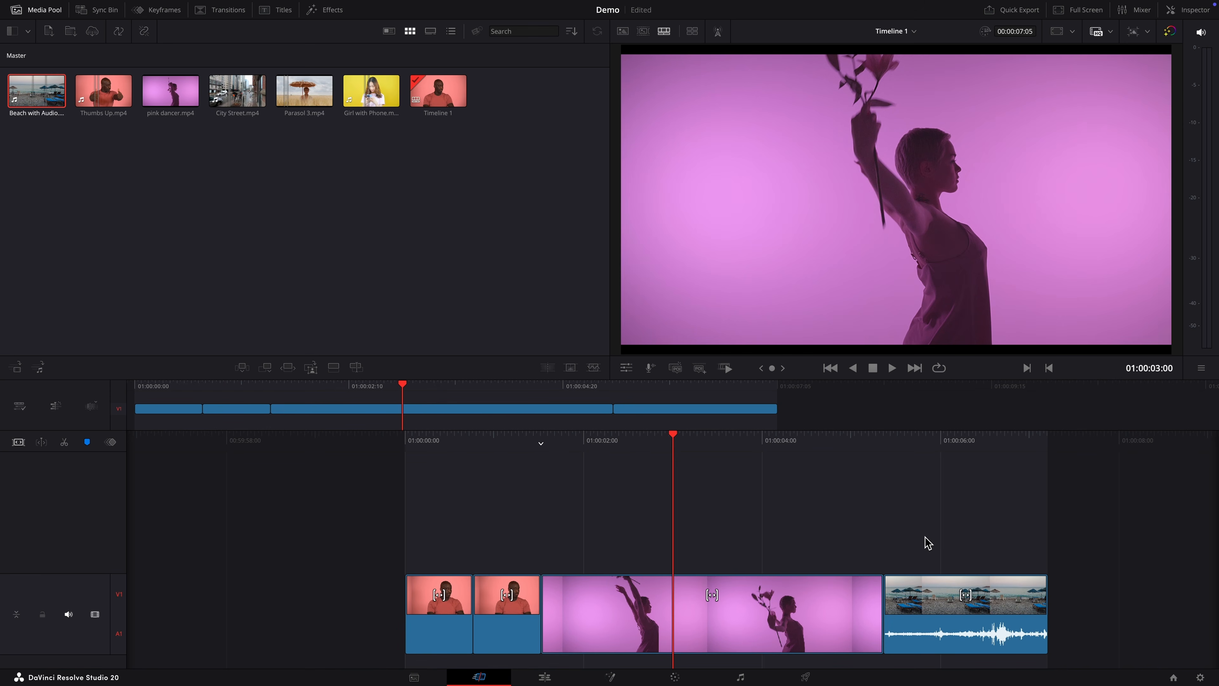
left_click(265, 367)
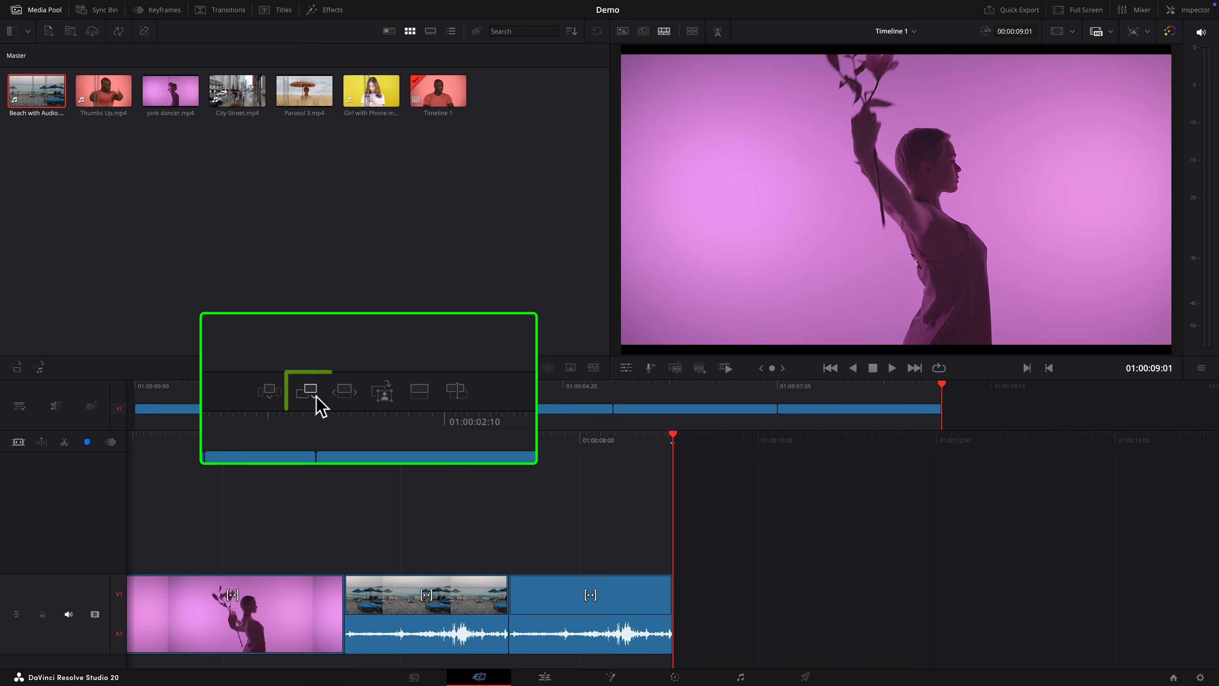
- Position the playhead over the first Beach with Audio clip at 01:00:05:23, and ripple overwrite that clip with the Girl with Phone clip
scroll(405, 462, "left", 5)
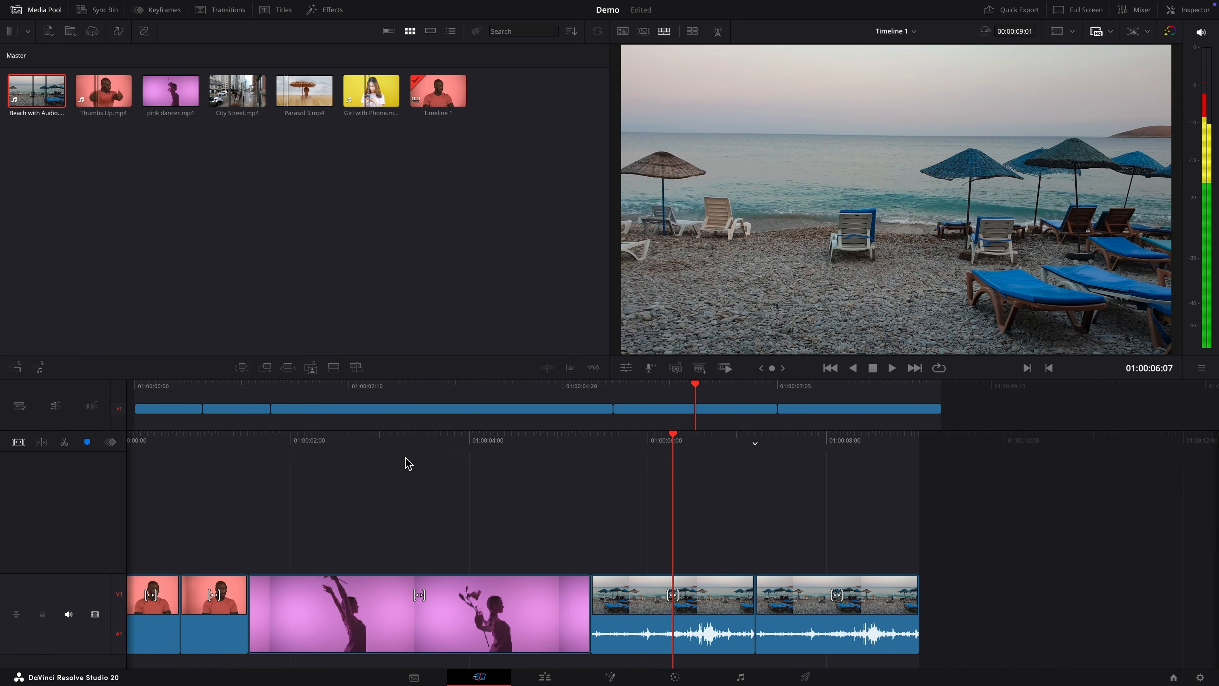
scroll(407, 463, "left", 2)
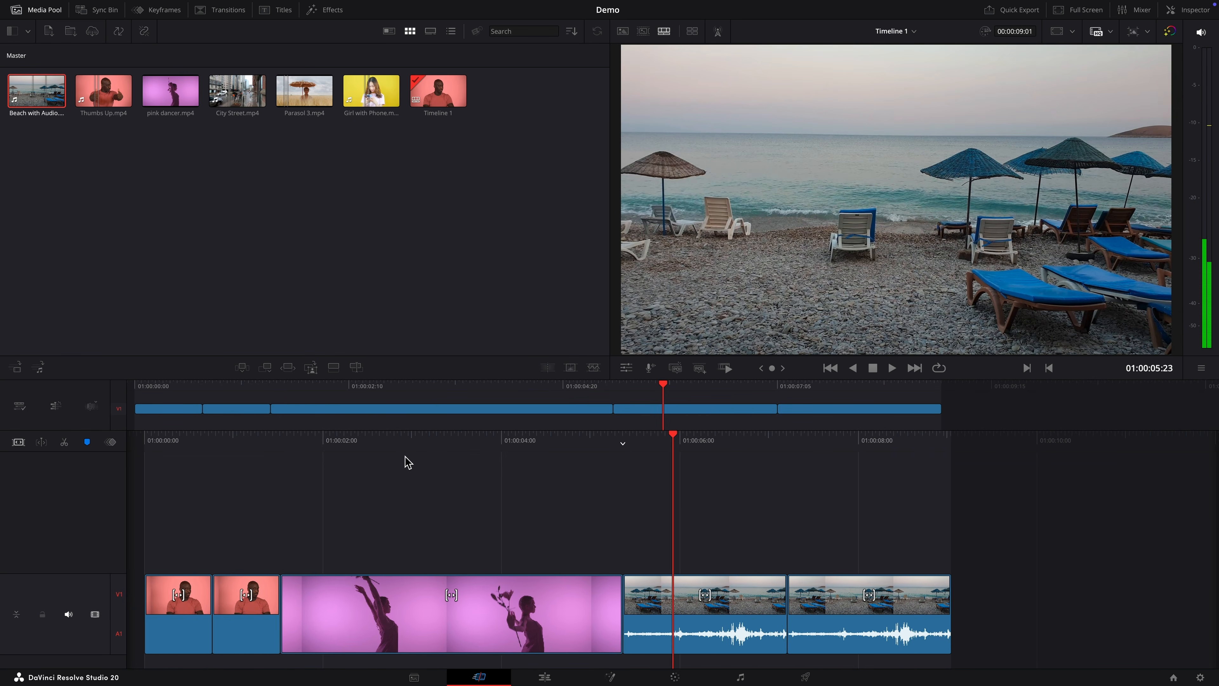
key("v")
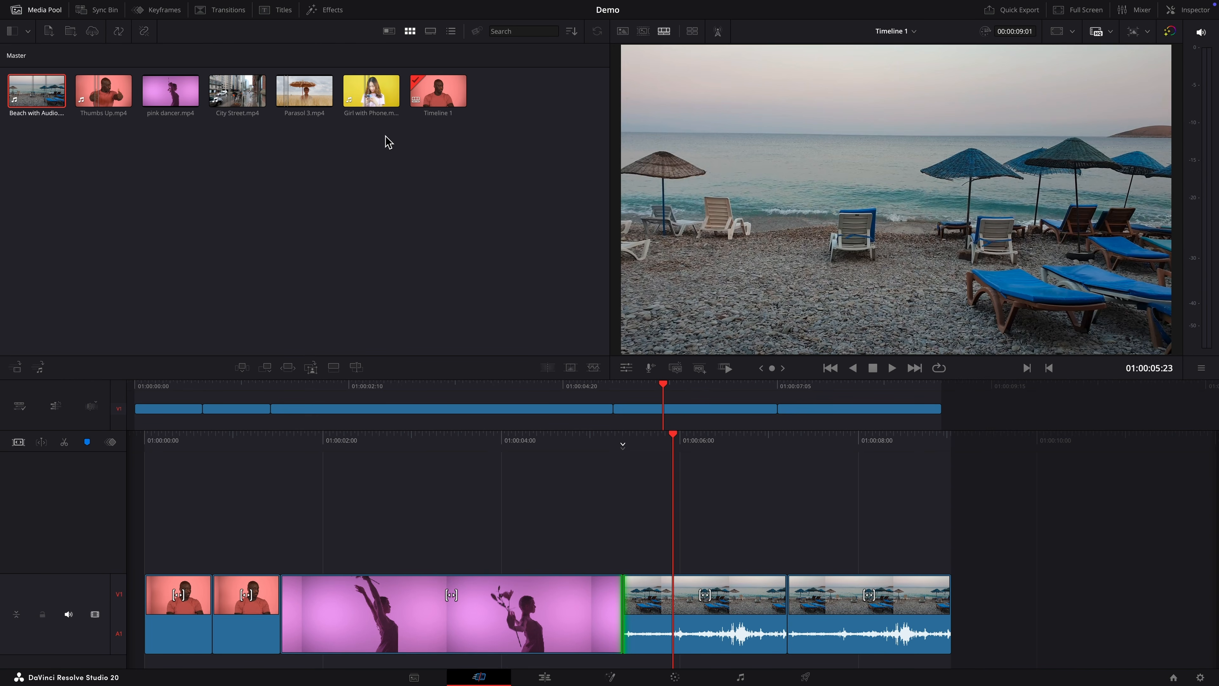
left_click_drag(370, 91, 665, 596)
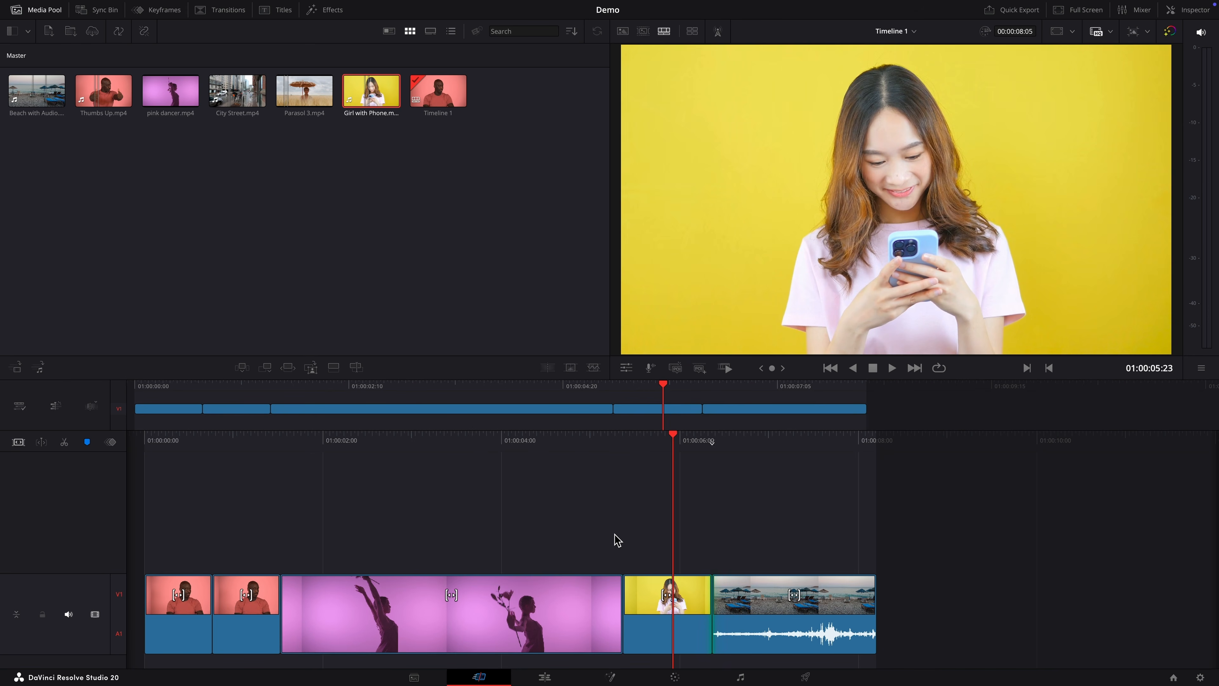
- Overwrite the middle of the remaining Beach with Audio clip in the timeline with City Street.mp4
left_click(234, 101)
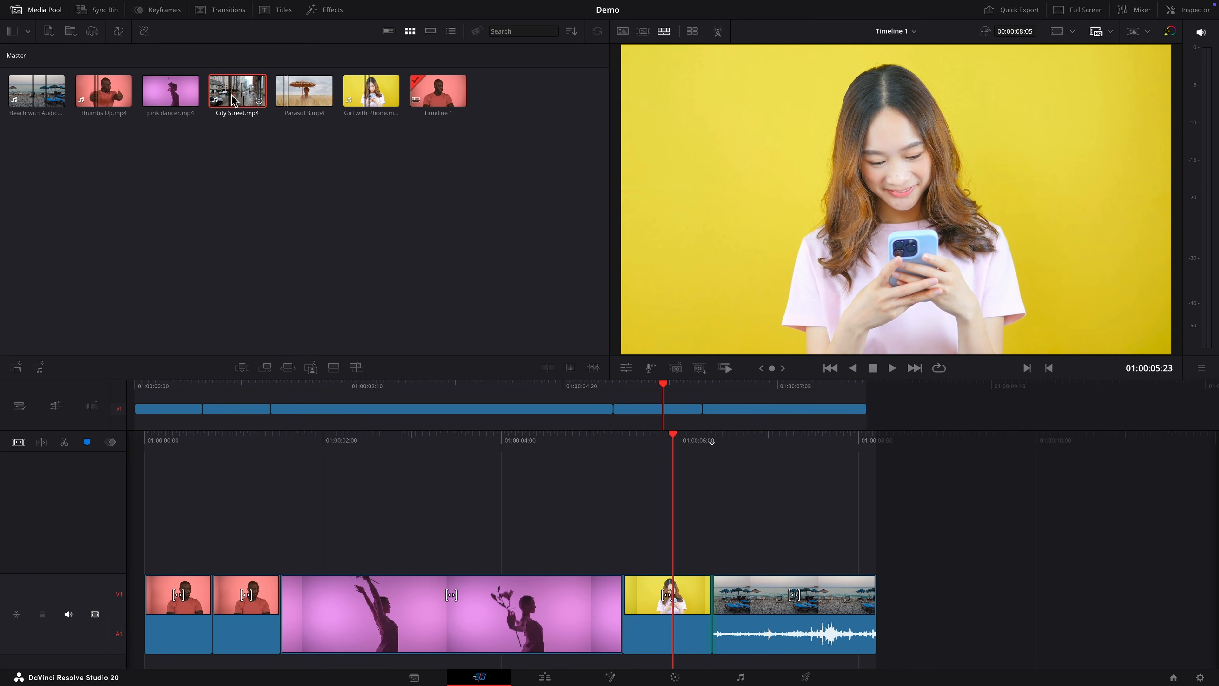
left_click_drag(234, 101, 762, 614)
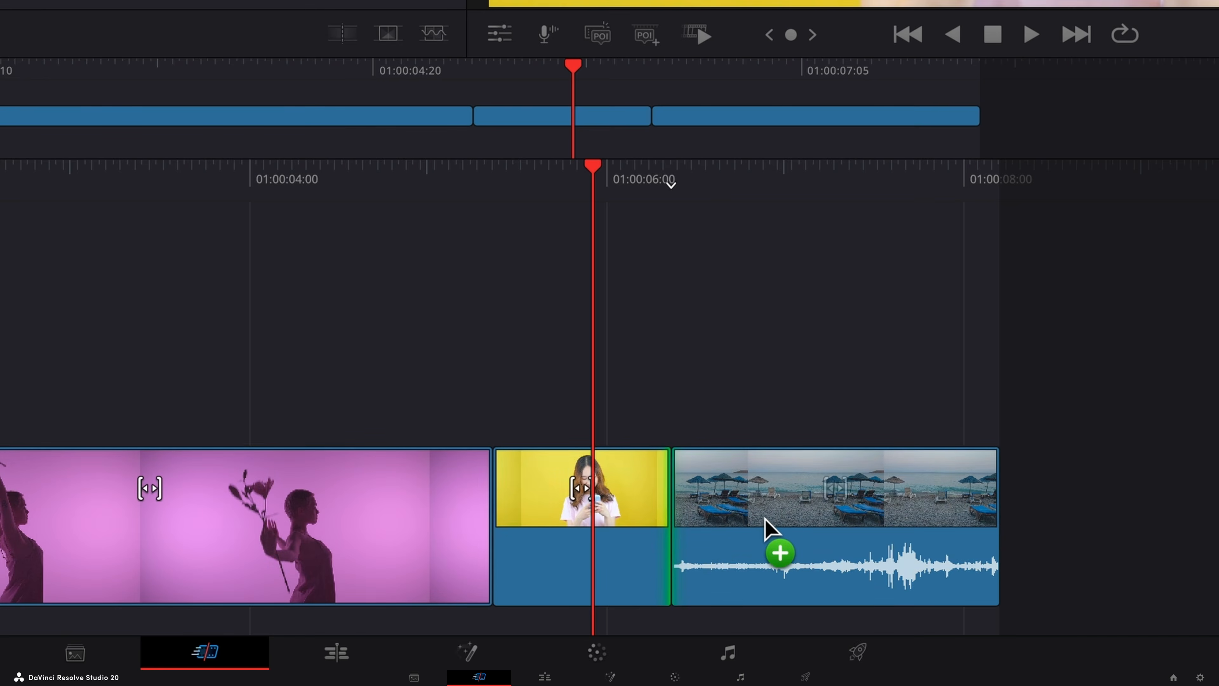
mouse_move(765, 518)
left_mouse_down()
mouse_move(785, 518)
mouse_move(747, 519)
mouse_move(757, 518)
left_mouse_up()
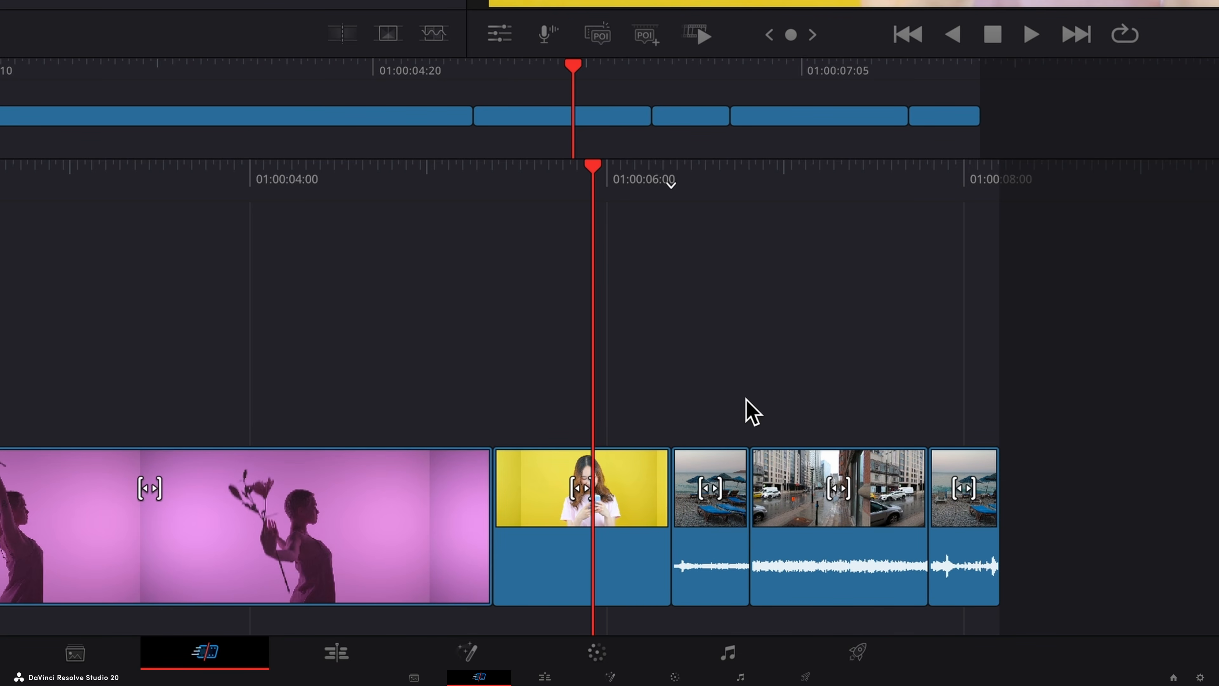
key("v")
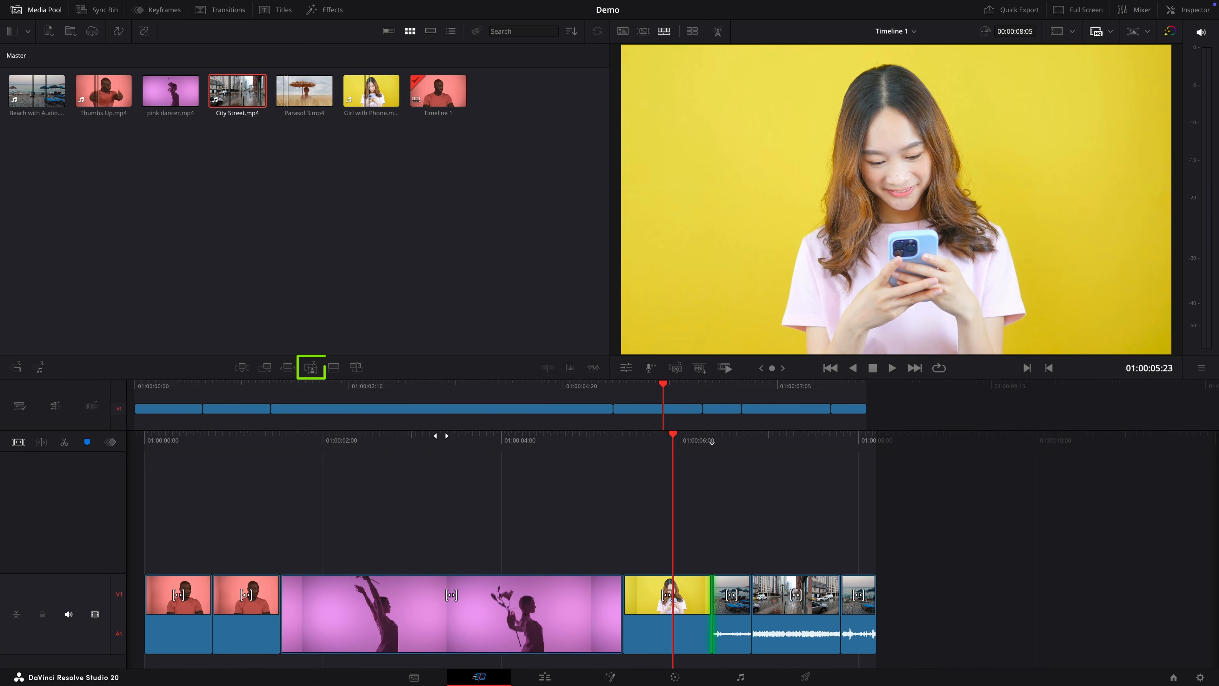
- Create a Close Up of the pink dancer clip from a playhead position partway through it, play it back, and delete it
left_click_drag(663, 386, 379, 391)
left_click(312, 369)
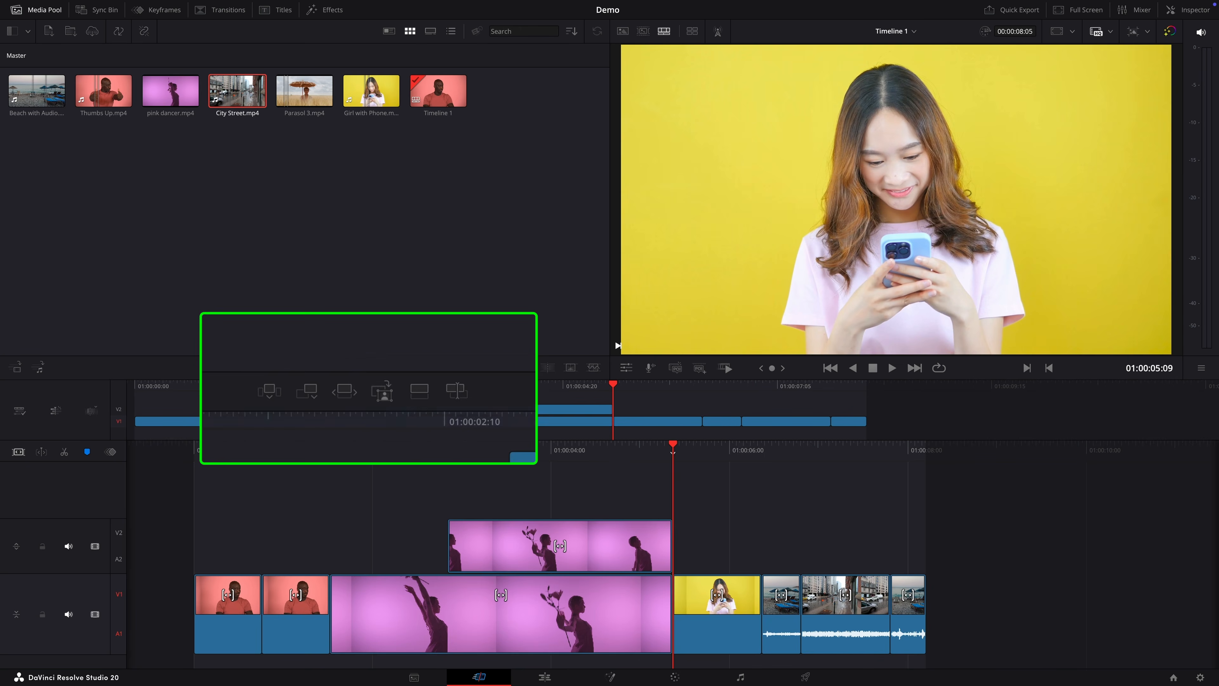
left_click_drag(631, 466, 740, 481)
key("space")
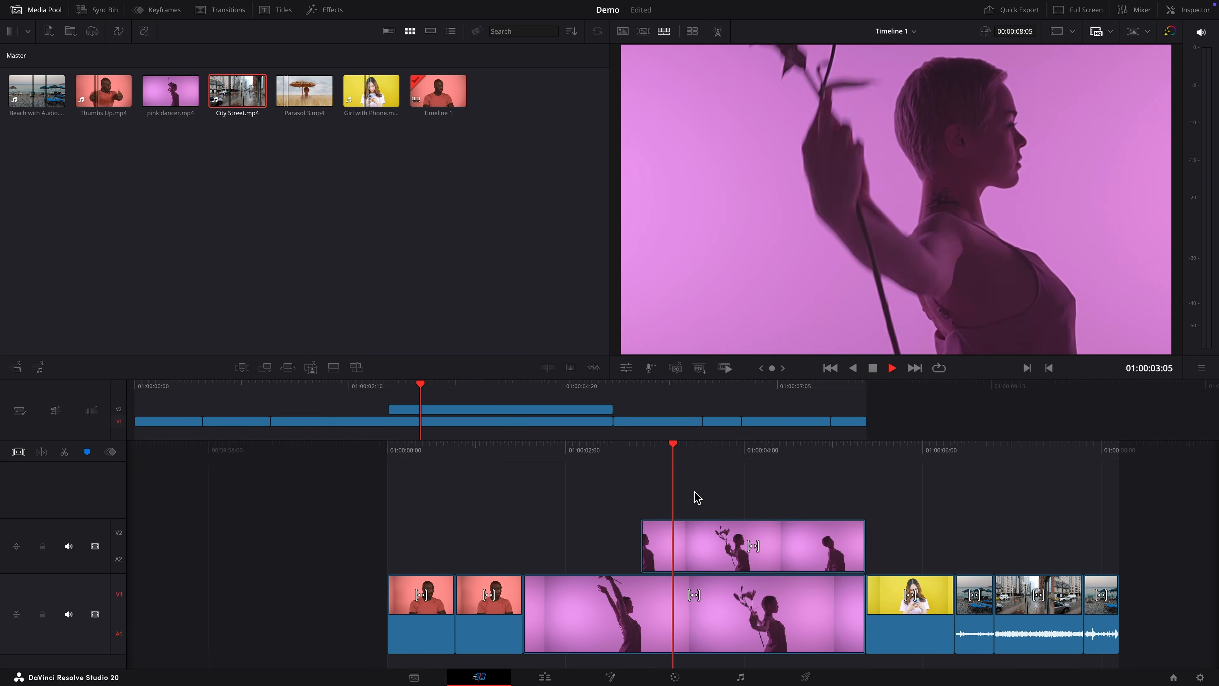
key("space")
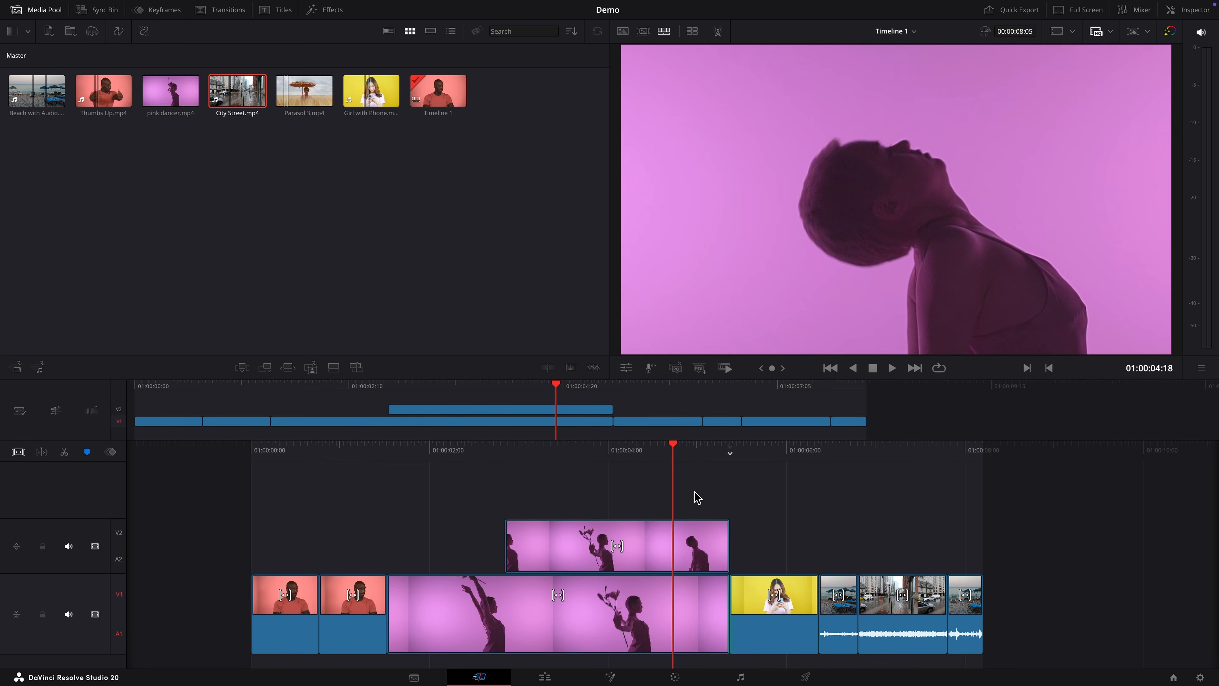
left_click(625, 545)
key("Delete")
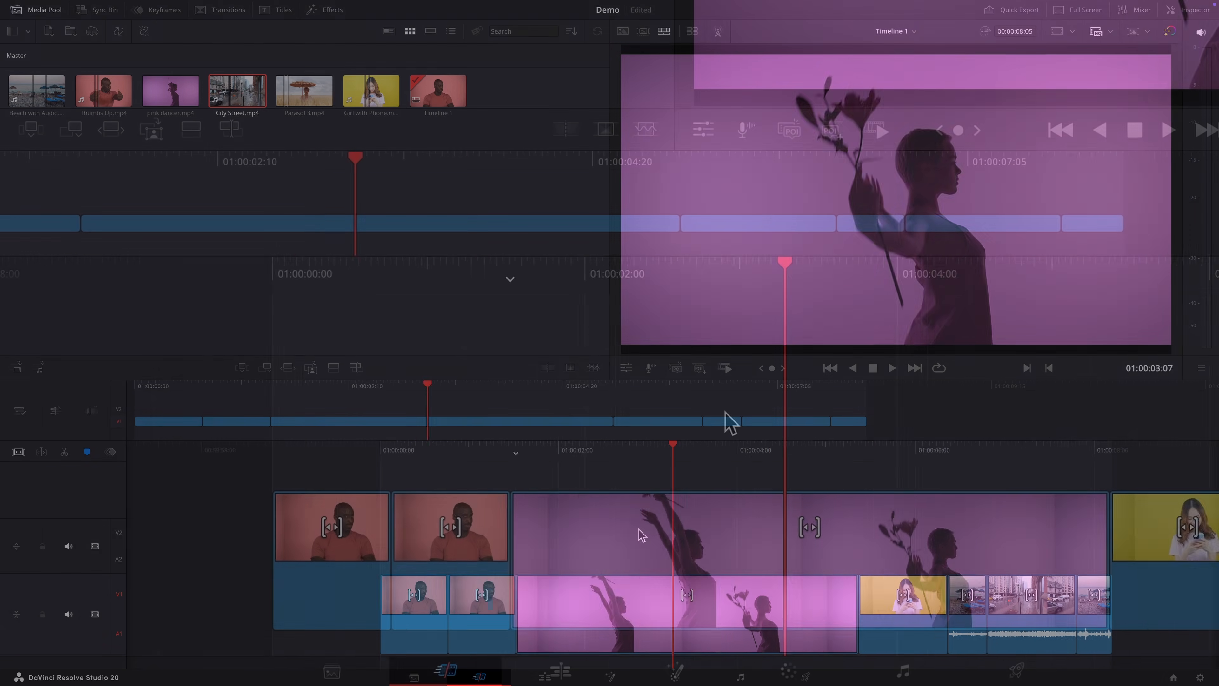
- Create a Close Up of the pink dancer clip limited to an In/Out range of about 01:00:02:18 to 01:00:03:21, and delete it
key("space")
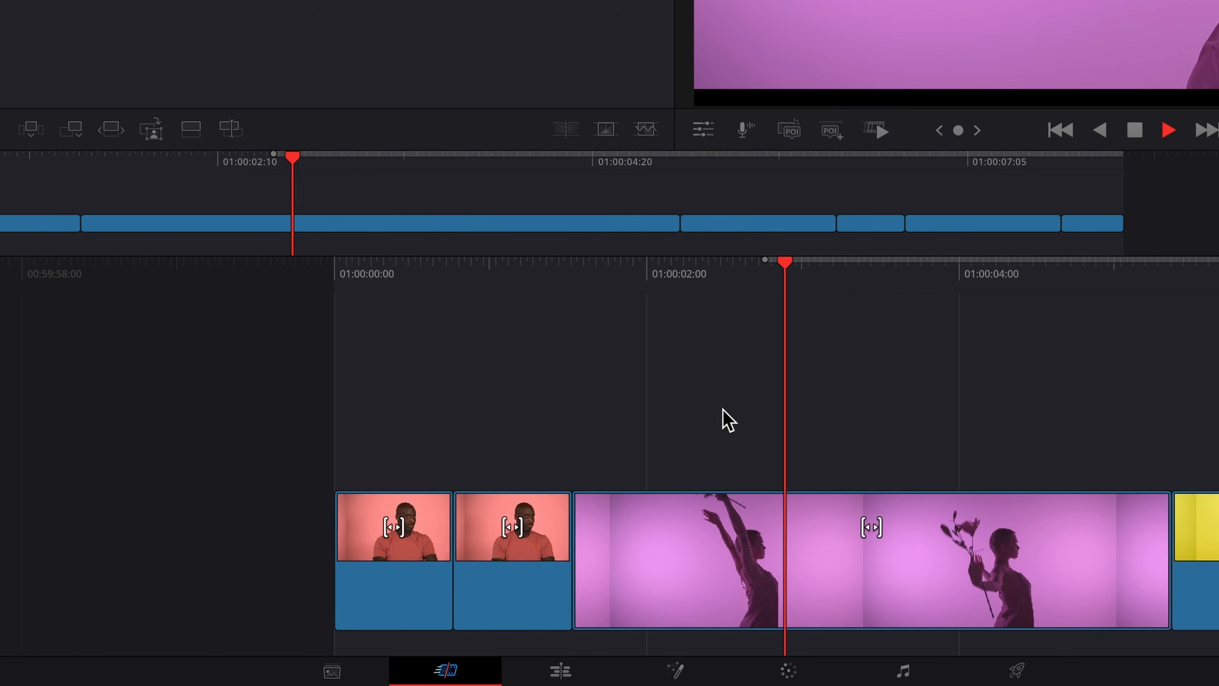
key("space")
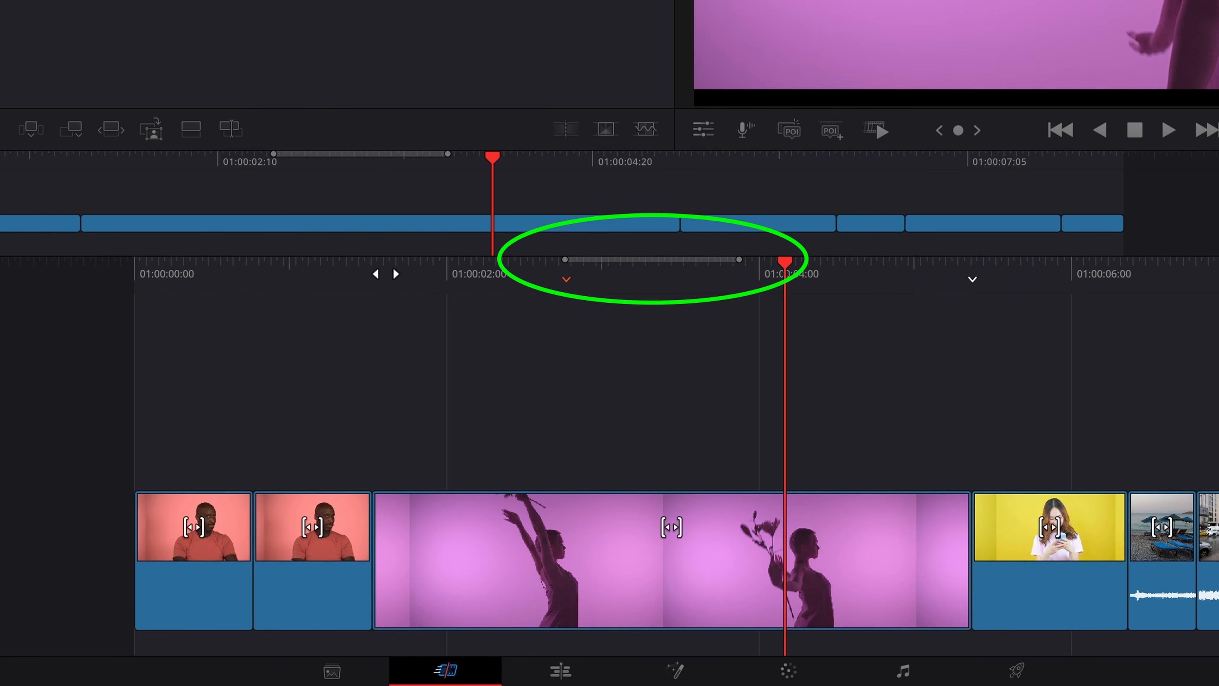
left_click(155, 137)
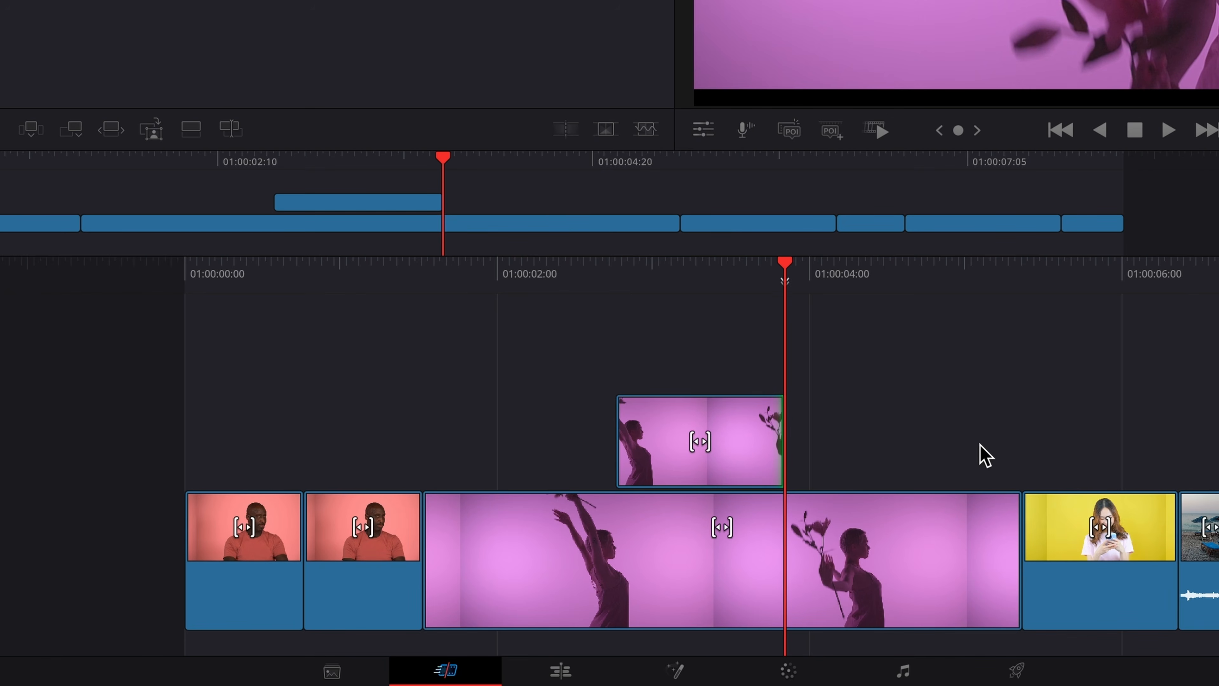
left_click(720, 456)
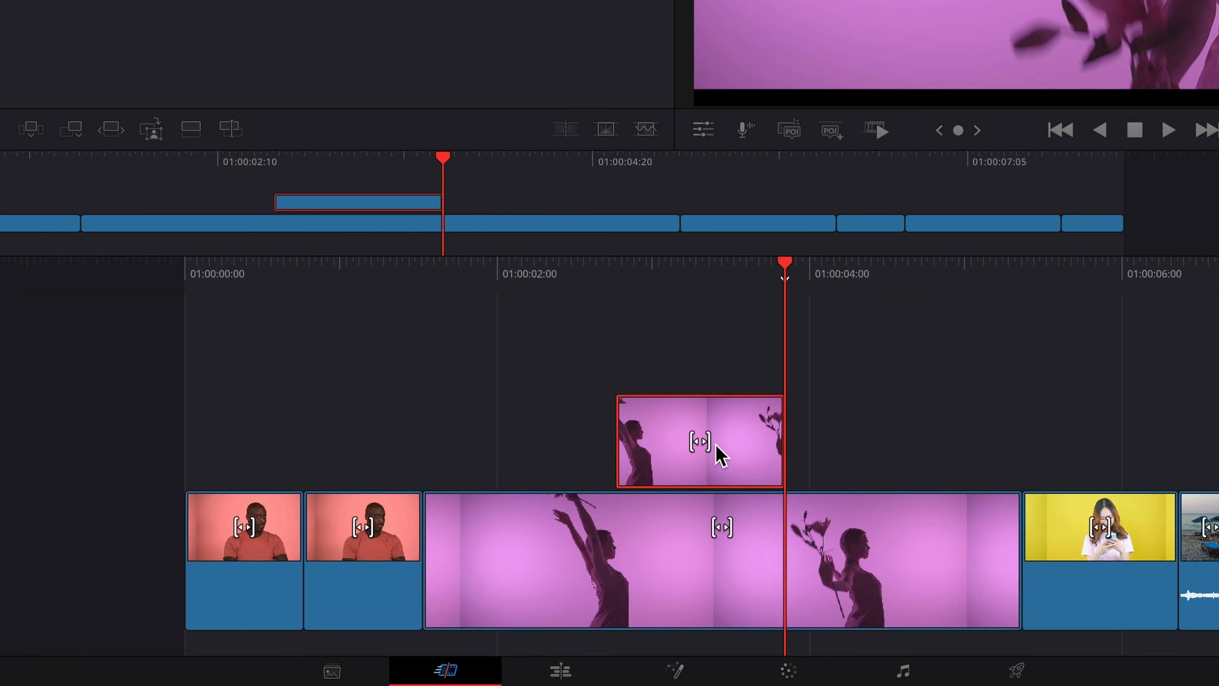
key("BackSpace")
- Create a Close Up of the pink dancer clip using only an In point at about 01:00:02:05, and delete it
scroll(737, 423, "left", 6)
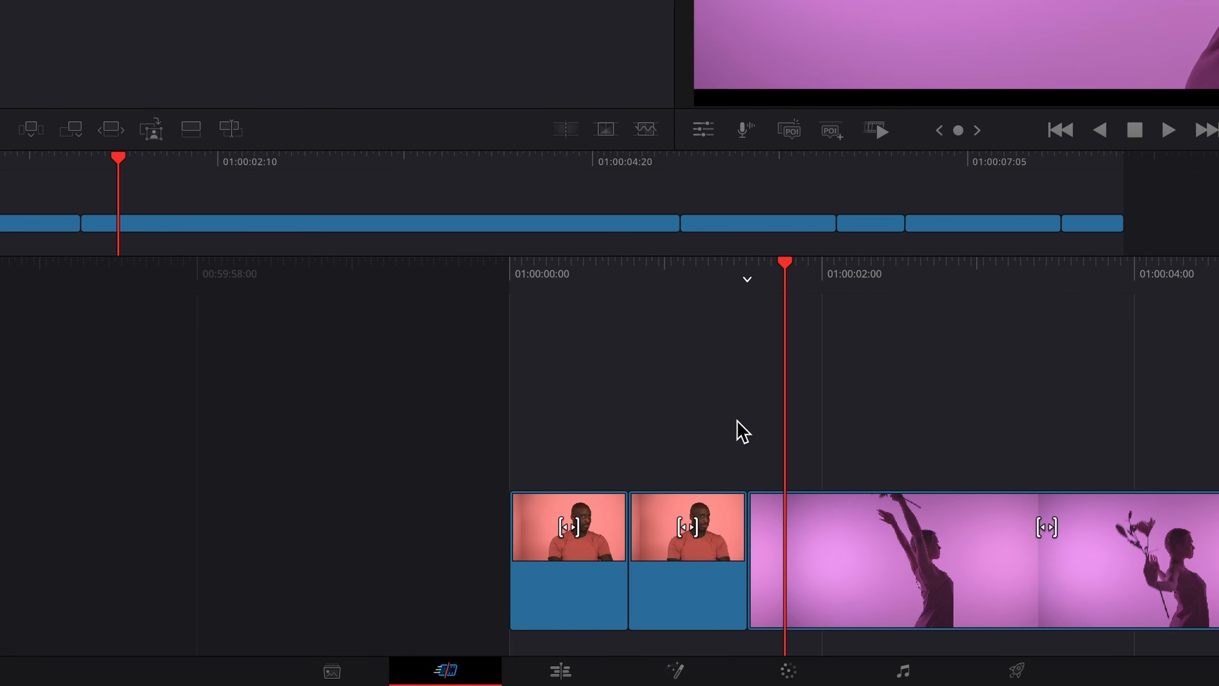
scroll(747, 432, "right", 1)
scroll(747, 432, "right", 1)
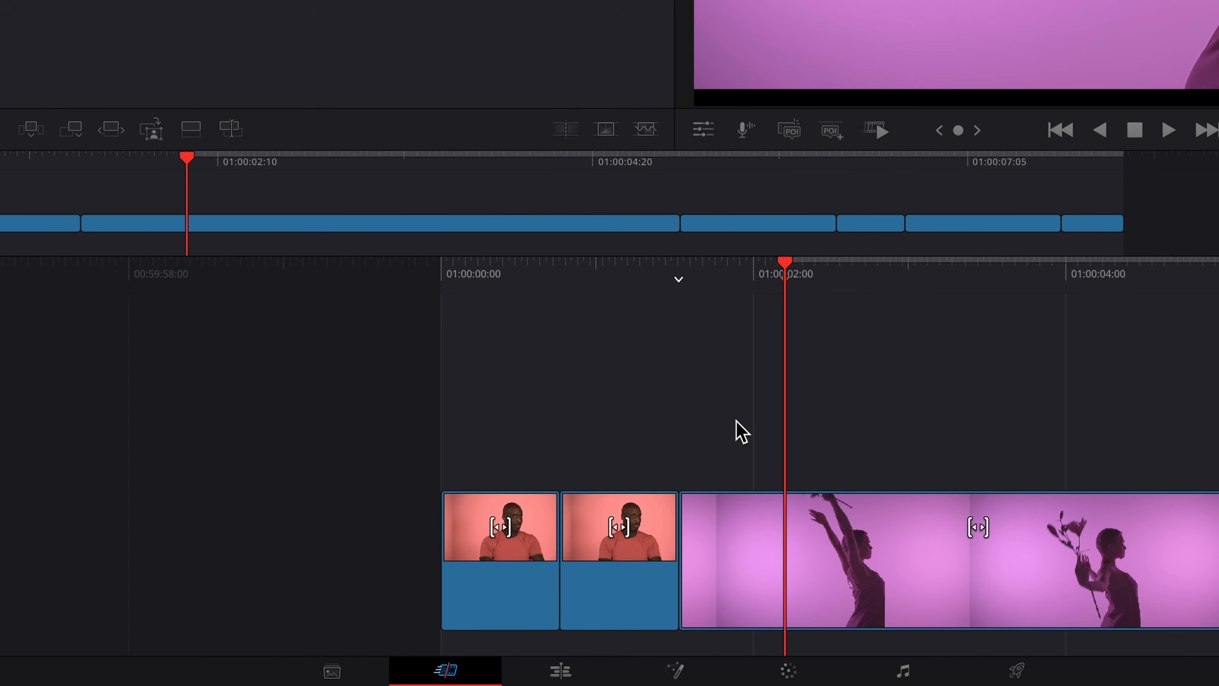
left_click(156, 131)
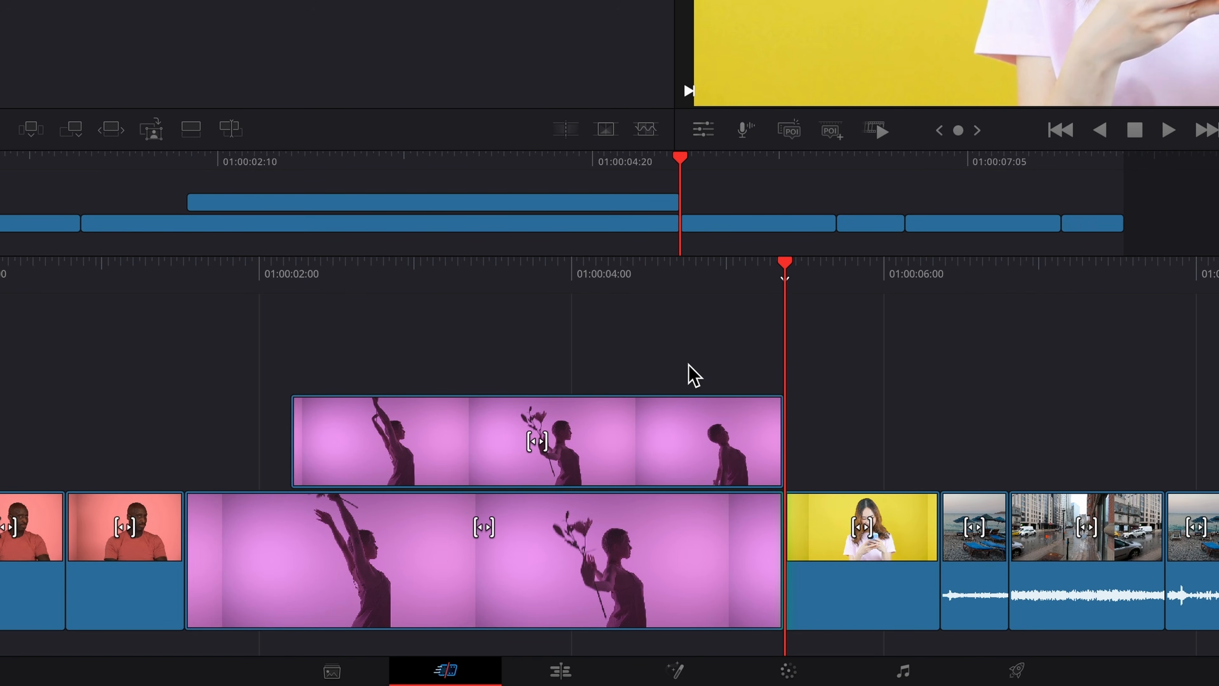
left_click(677, 440)
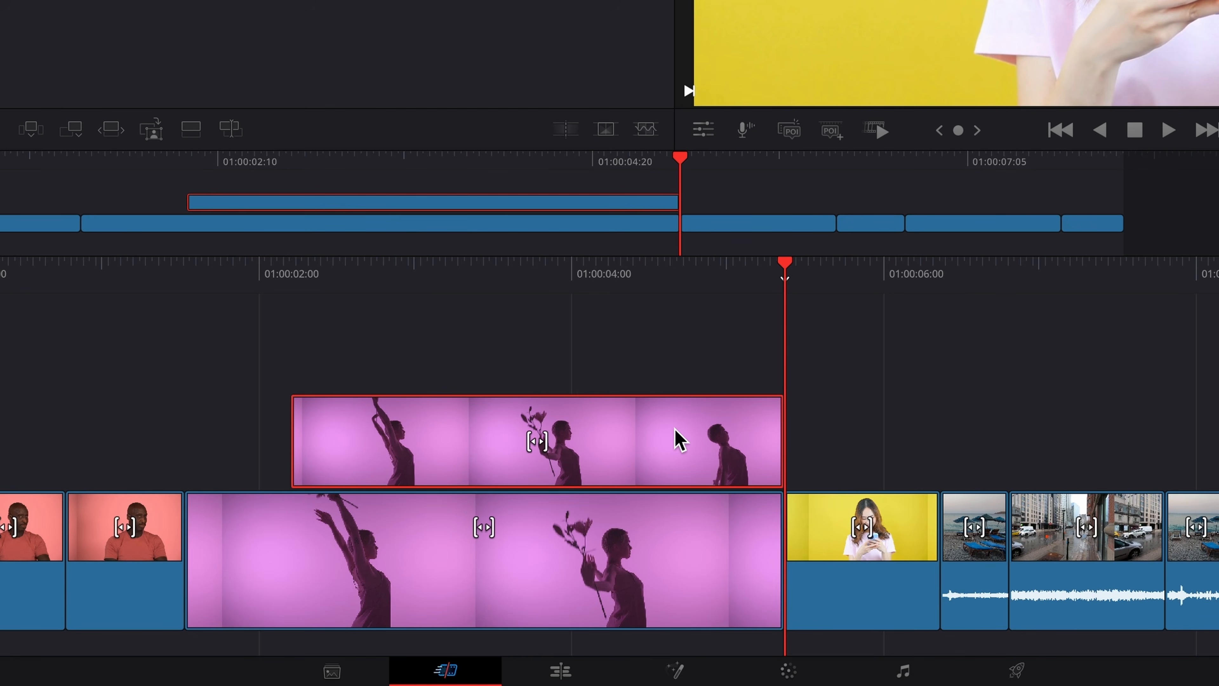
key("Delete")
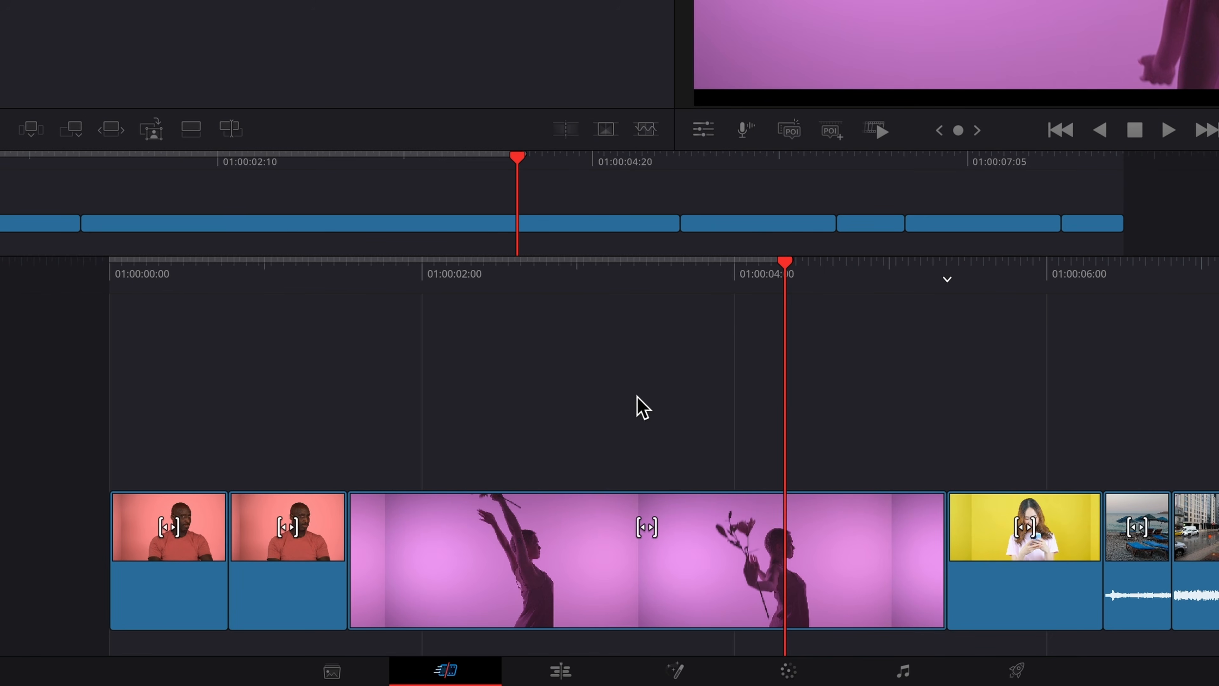
- Create a Close Up of the pink dancer clip up to the Out point at 01:00:04:08, and place Parasol 3.mp4 on V2 above the Girl with Phone clip
left_click(155, 137)
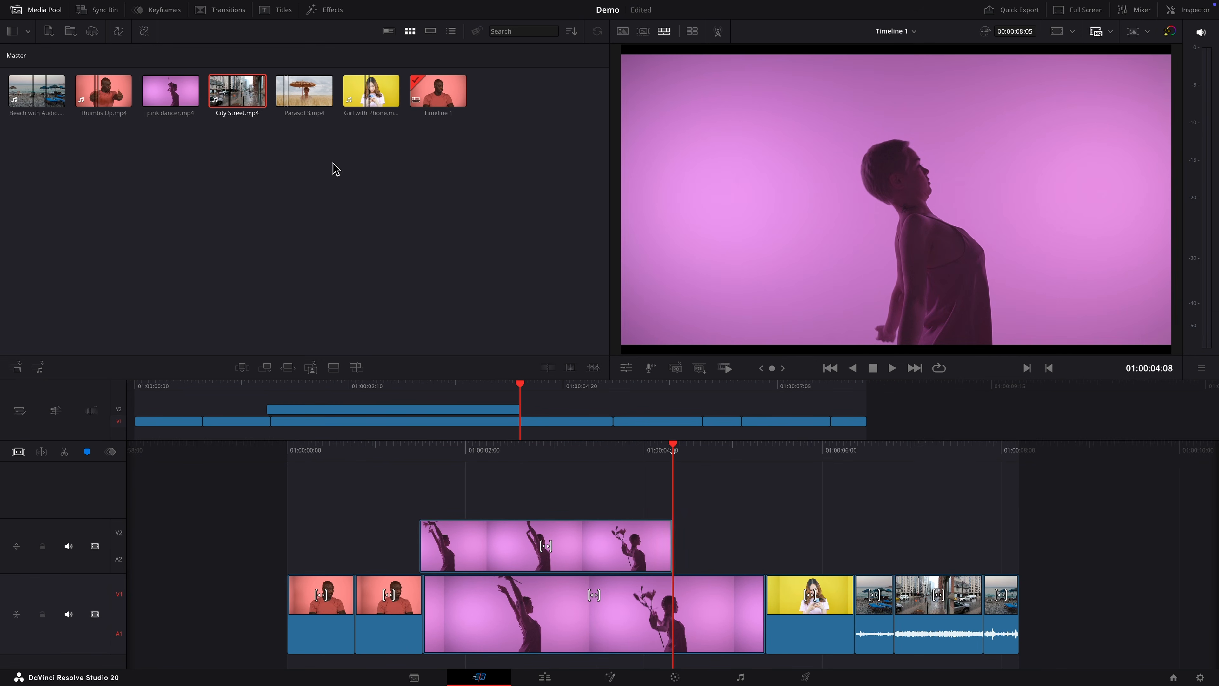
left_click_drag(311, 103, 792, 534)
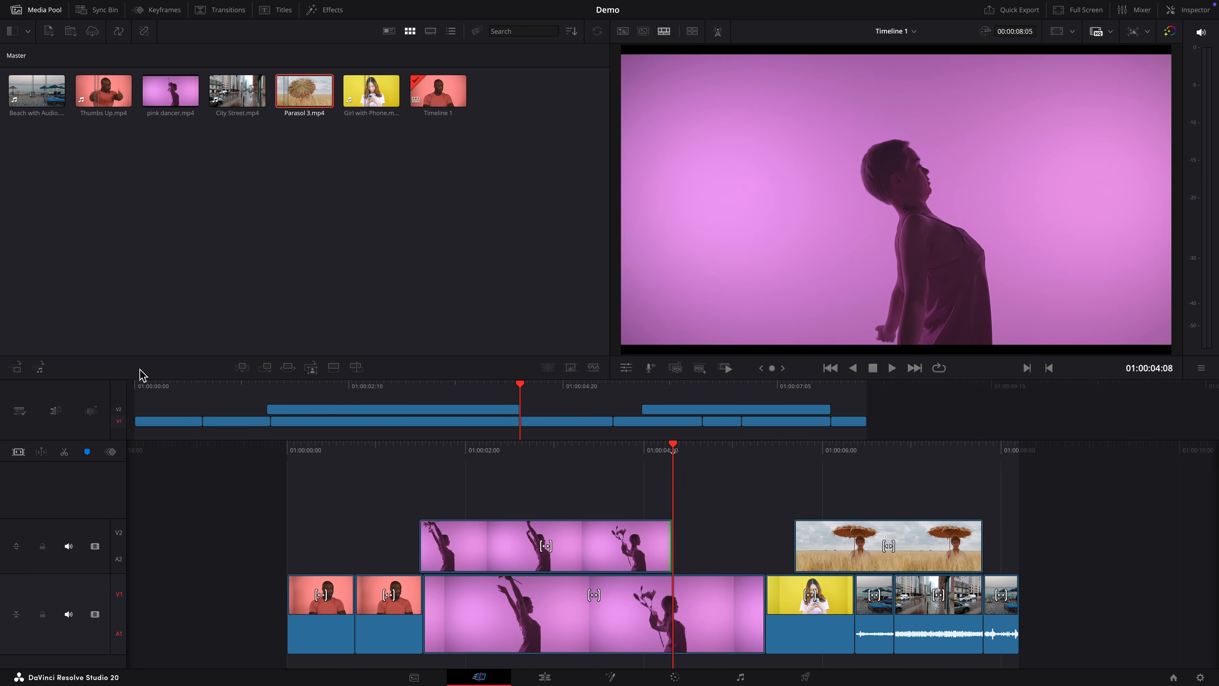
- Enable video-only editing and append the Beach with Audio clip without its sound to the end of Timeline 1
left_click(17, 369)
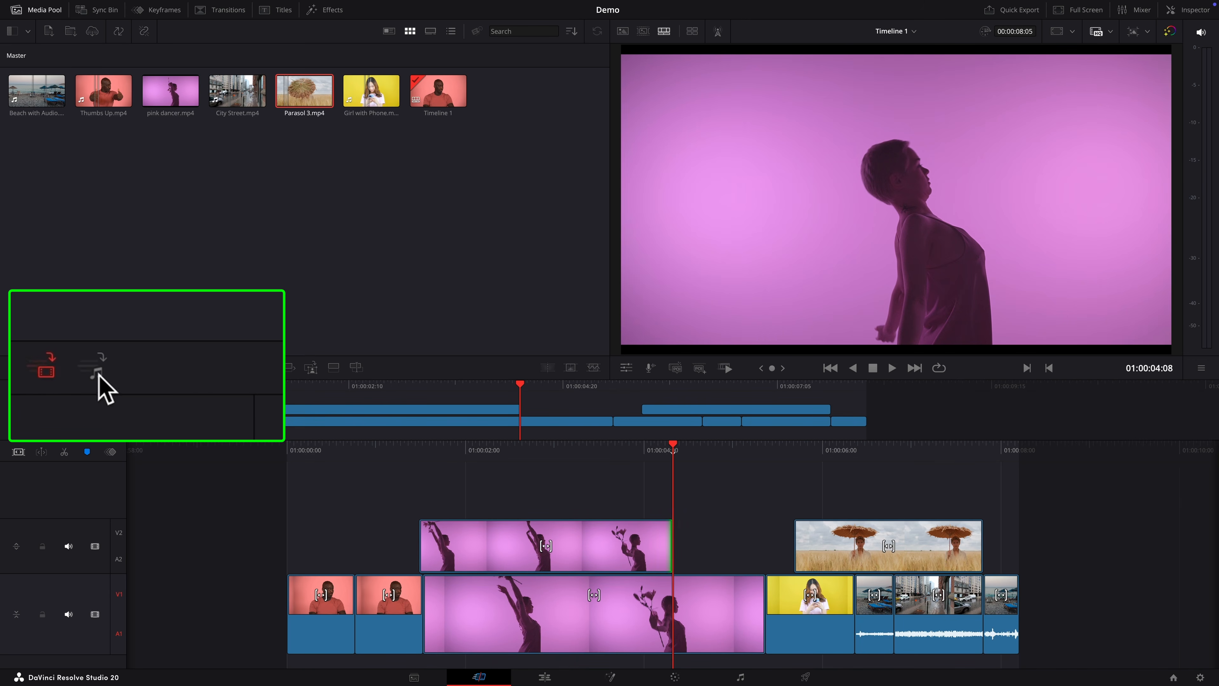
left_click(41, 115)
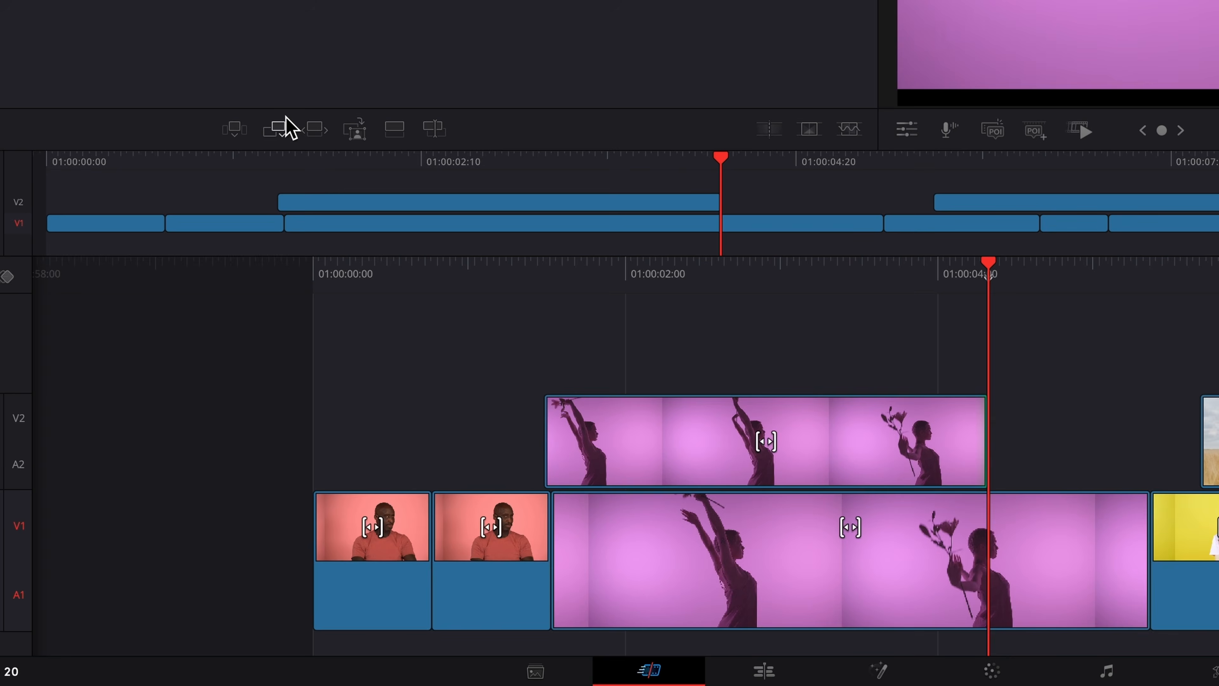
left_click(265, 368)
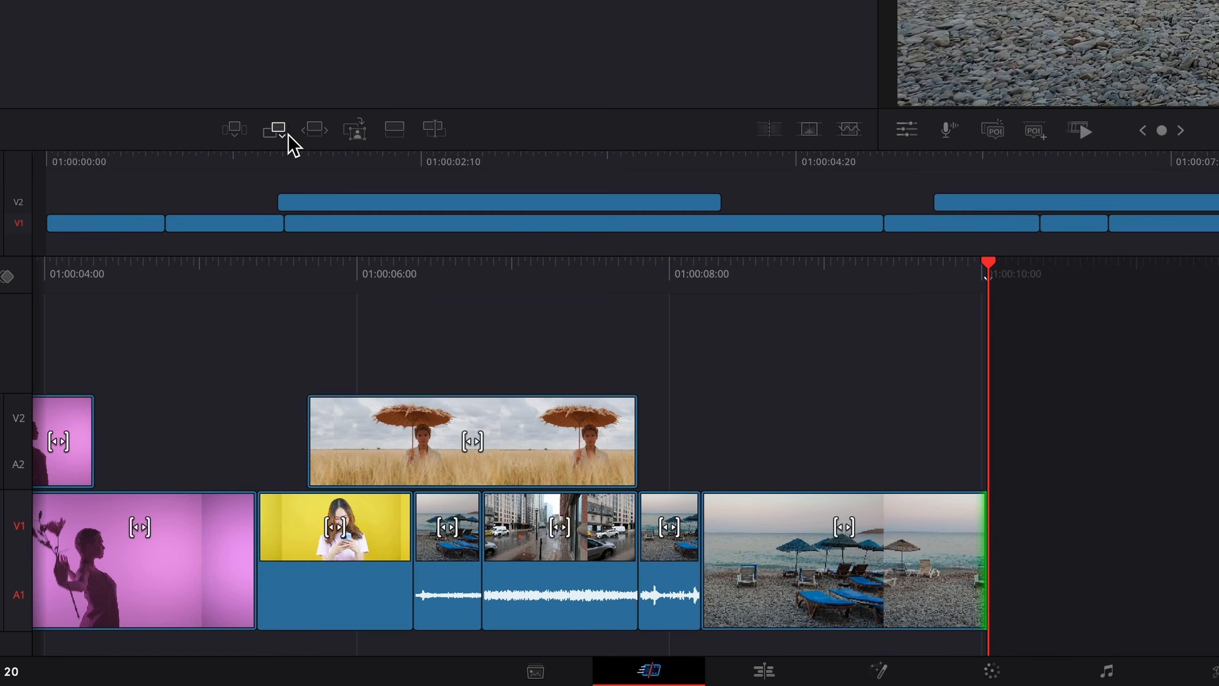
left_click(283, 135)
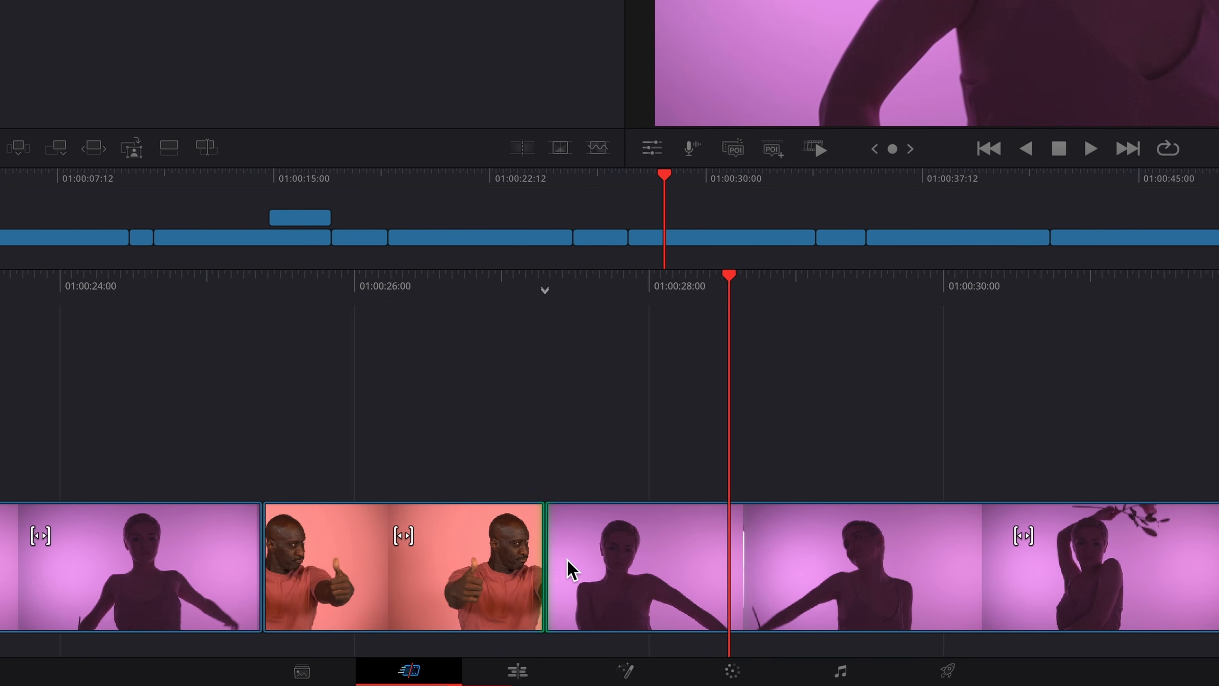
- In Timeline 2, roll the edit after the red-background Thumbs Up clip about half a second later, and slip that clip's content by -01:10
left_click_drag(560, 614, 694, 608)
left_click_drag(762, 556, 617, 549)
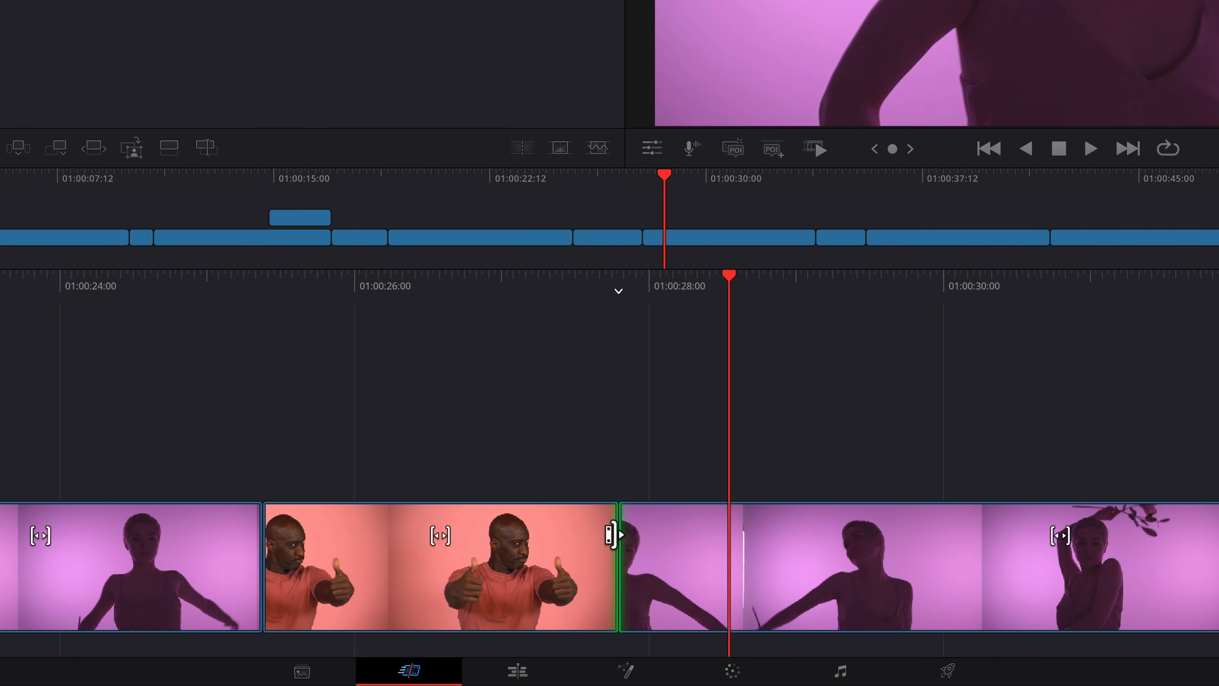
left_click_drag(444, 544, 190, 544)
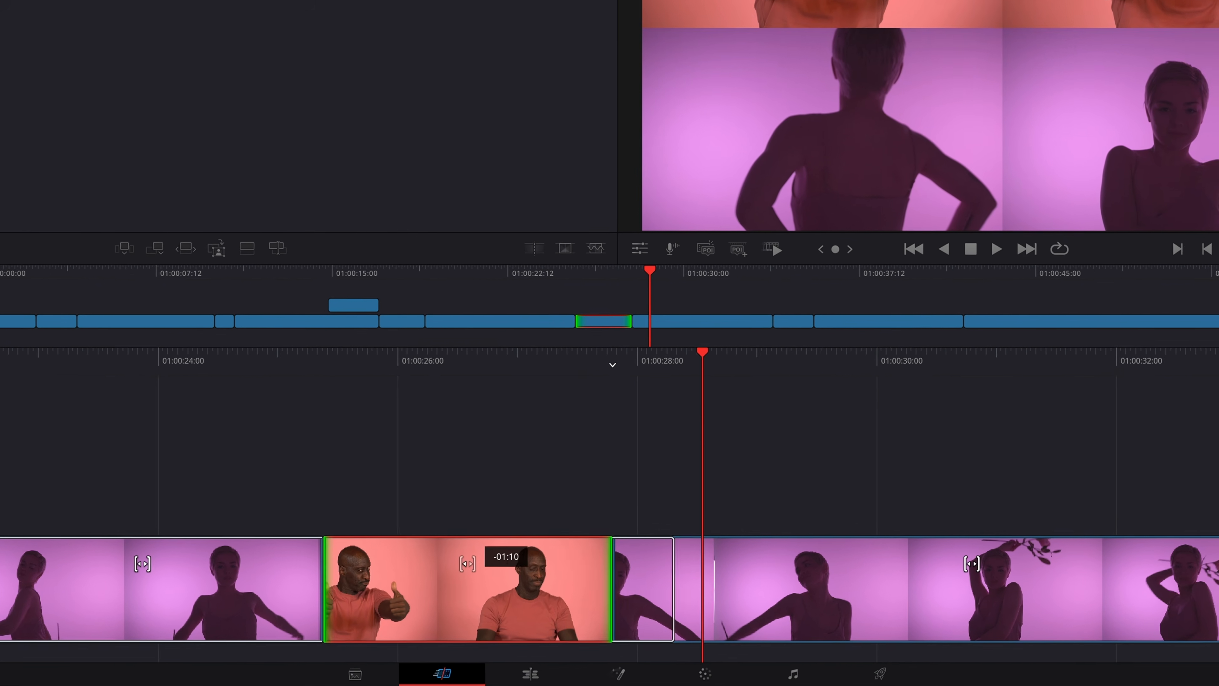
left_click_drag(336, 564, 292, 563)
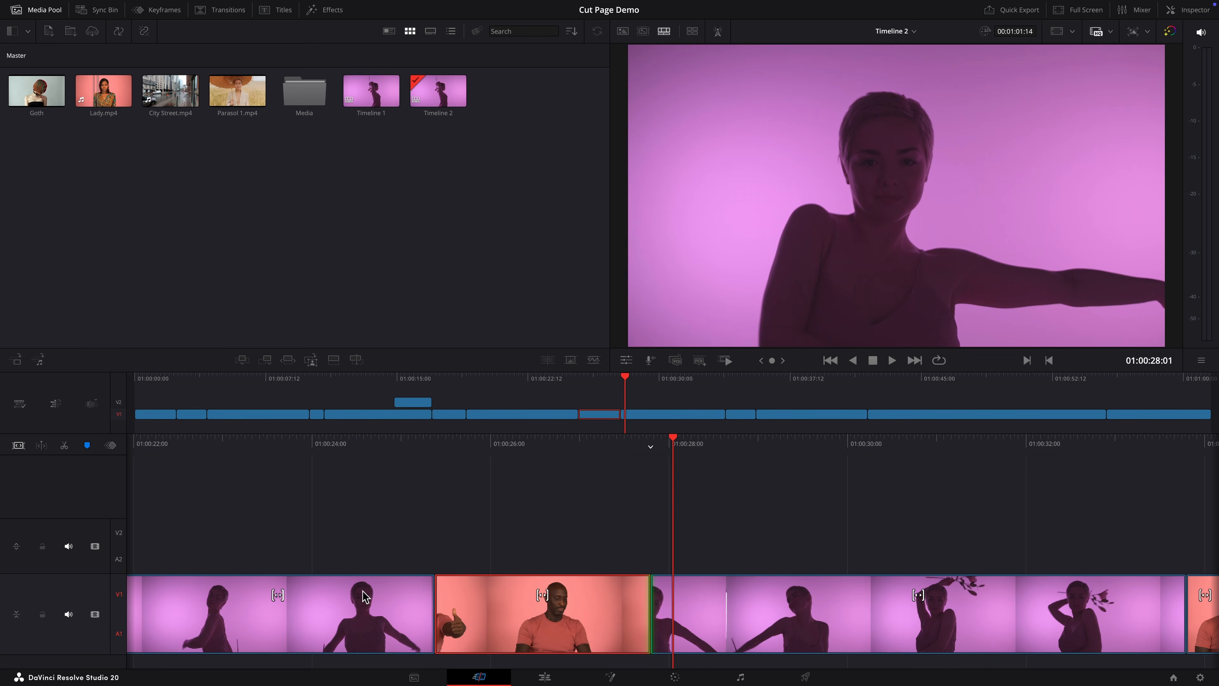
- Roll only the audio edit between the city street and beach clips slightly earlier
key("slash")
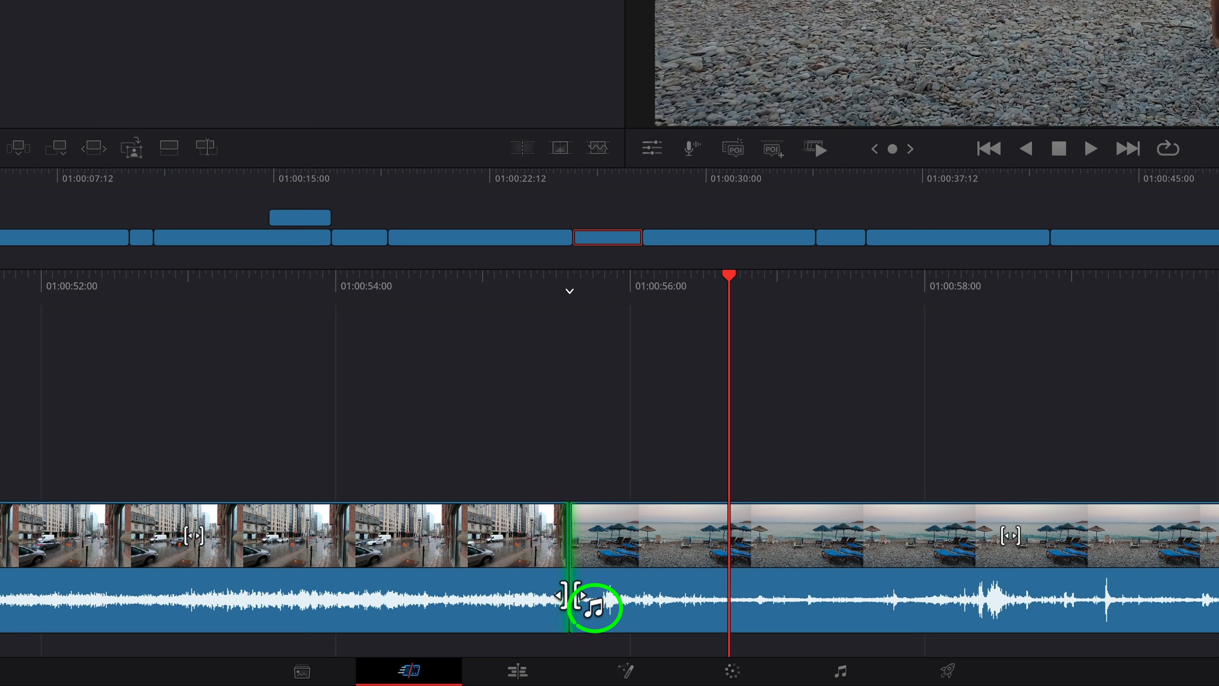
mouse_move(570, 597)
left_mouse_down()
mouse_move(648, 598)
mouse_move(498, 599)
mouse_move(553, 599)
left_mouse_up()
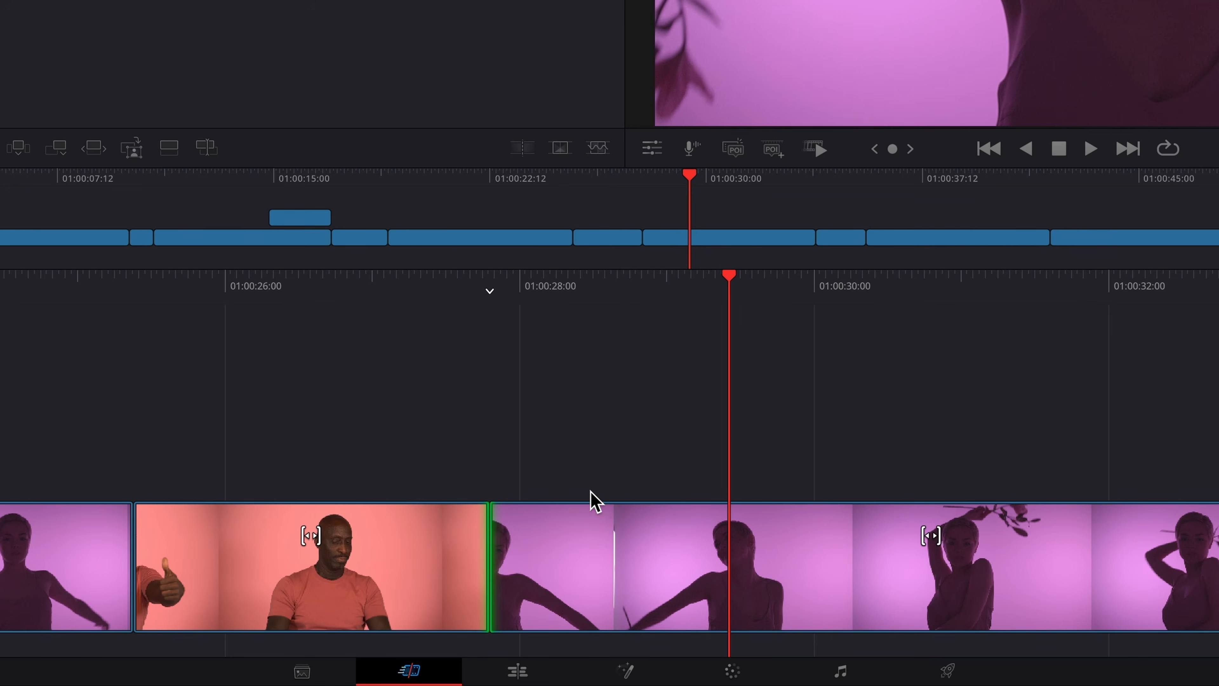
- Trim the start of the pink dancer clip that directly follows the red-background Thumbs Up clip
left_click(500, 543)
left_click_drag(500, 543, 572, 559)
left_click_drag(572, 560, 657, 563)
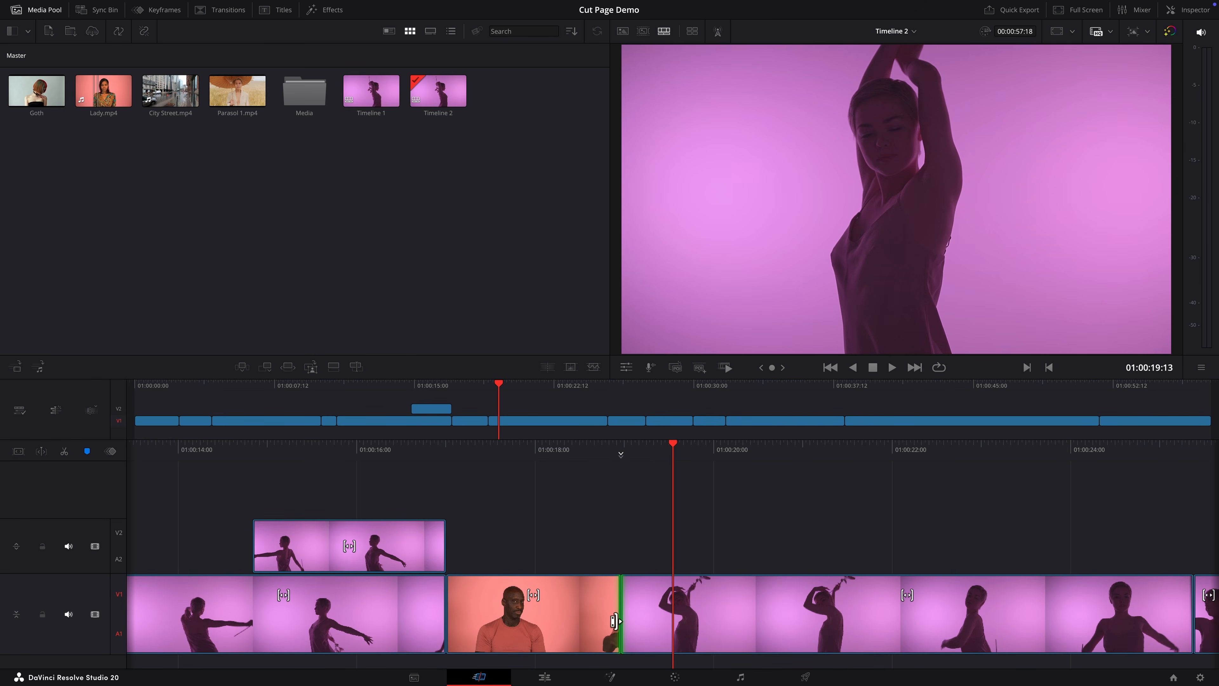
- Adjust the cut between the red-background clip and the following pink dancer clip, and split the later dancer clip at 01:00:29:23
mouse_move(614, 621)
left_mouse_down()
mouse_move(701, 623)
mouse_move(543, 622)
mouse_move(721, 627)
mouse_move(620, 626)
left_mouse_up()
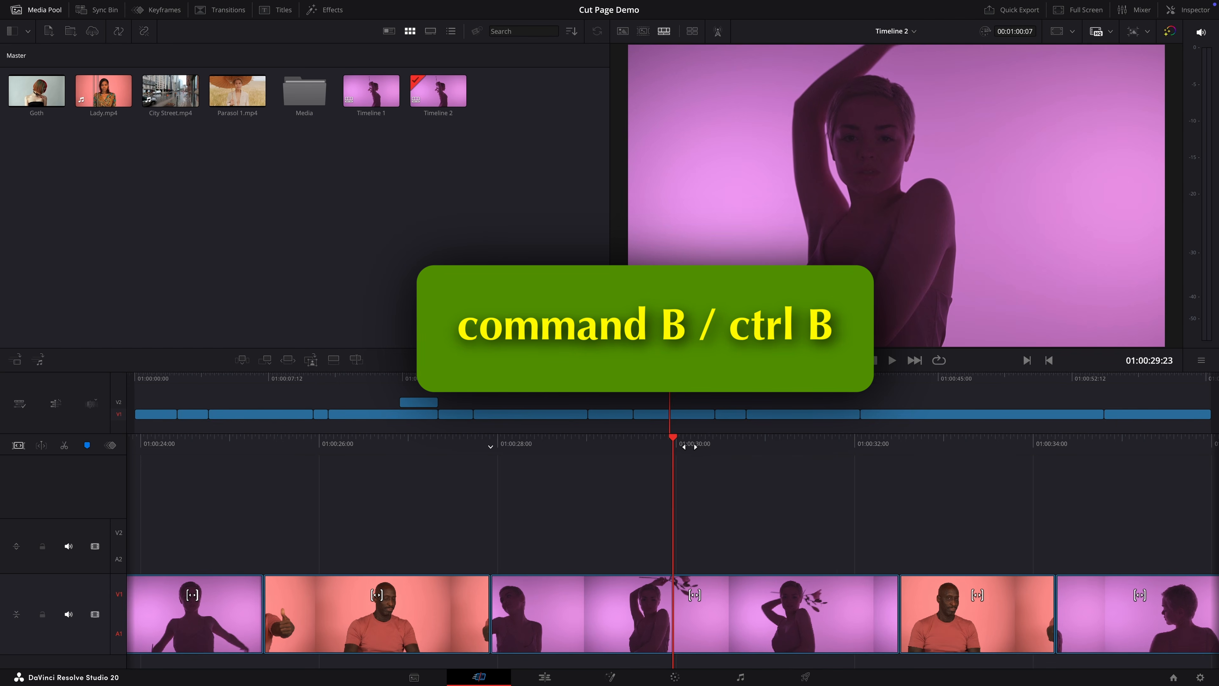
left_click(64, 446)
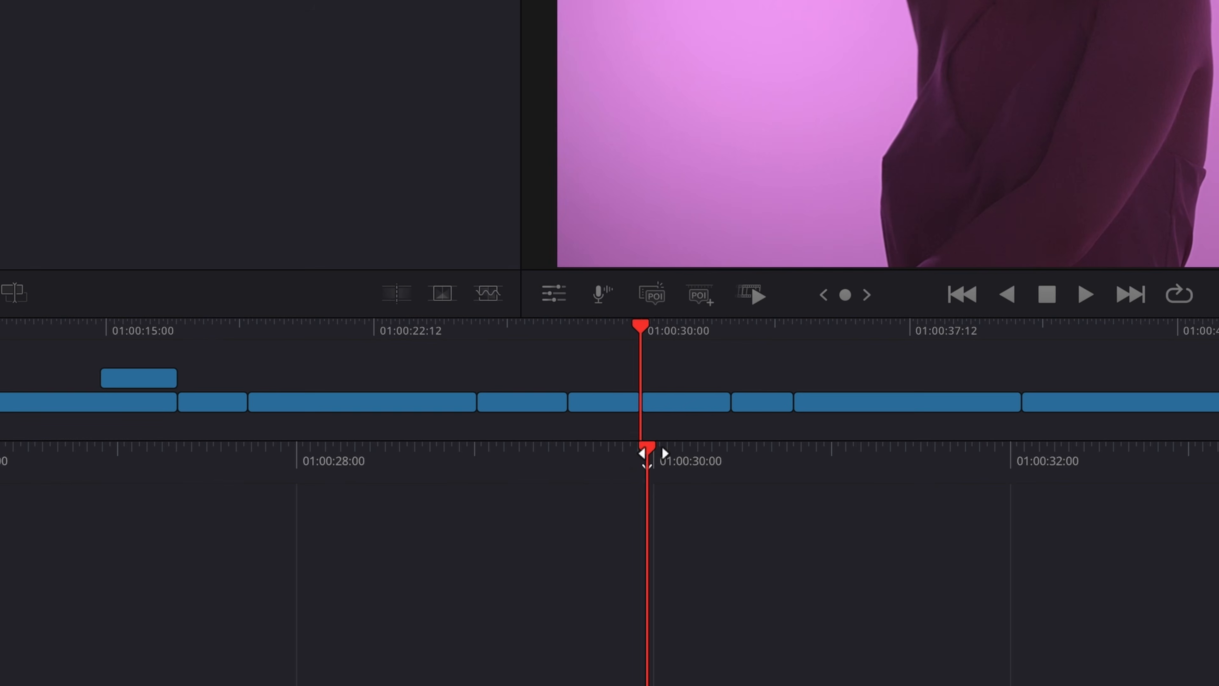
left_click(651, 452)
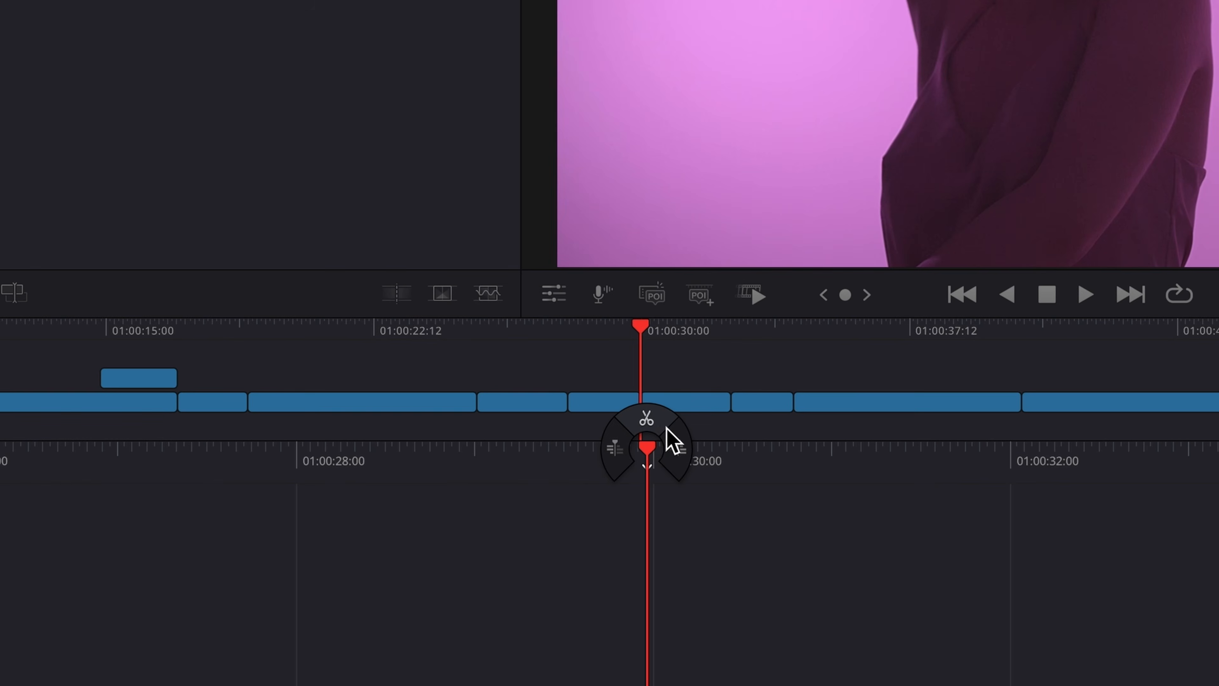
left_click(658, 427)
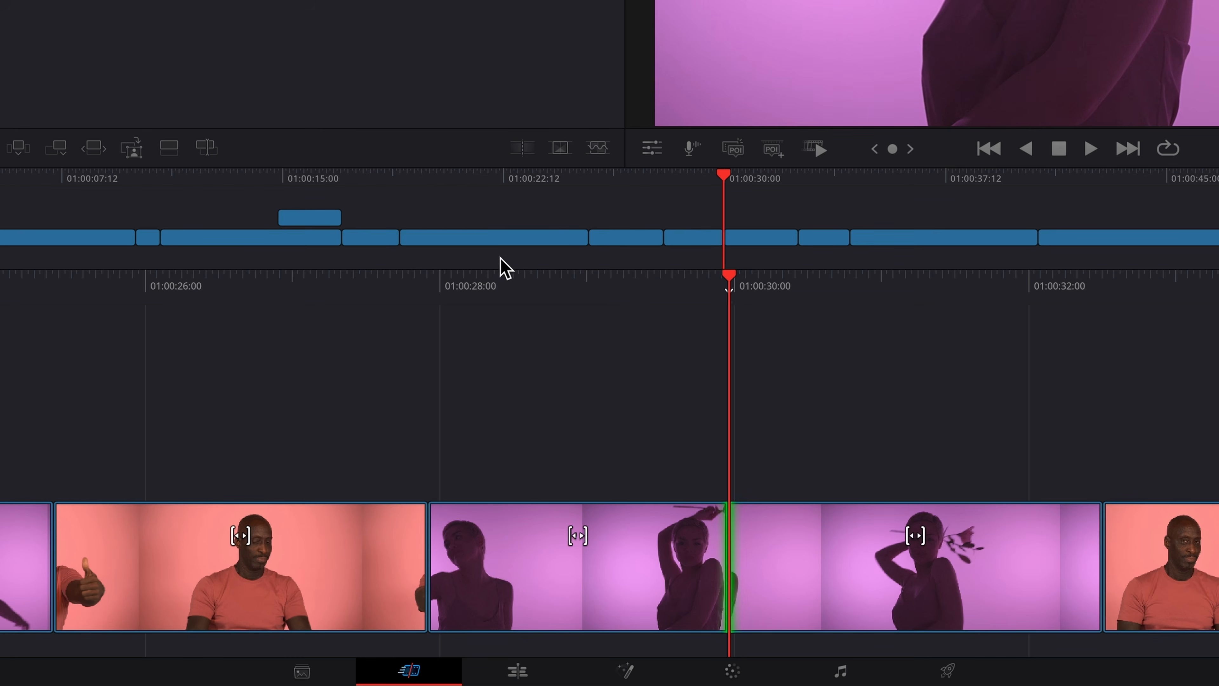
- Select the single dancer clip preceding the red-background Thumbs Up clip in the overview timeline, and clear the selection
left_click(486, 238)
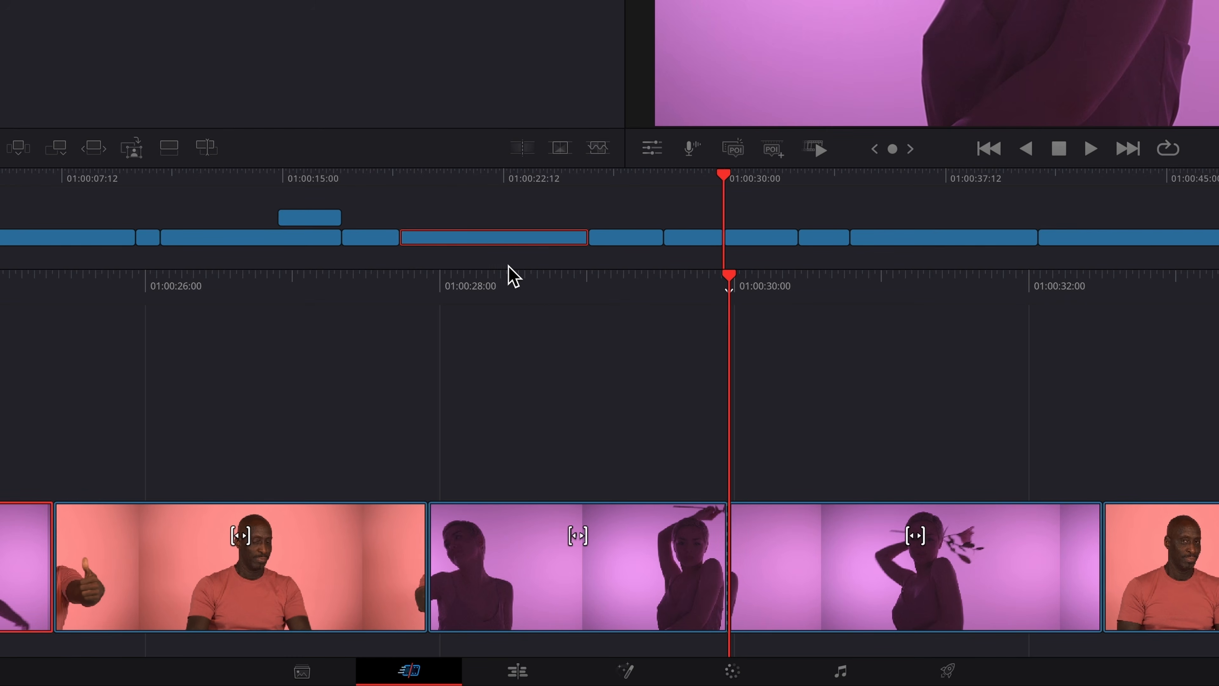
left_click(554, 330)
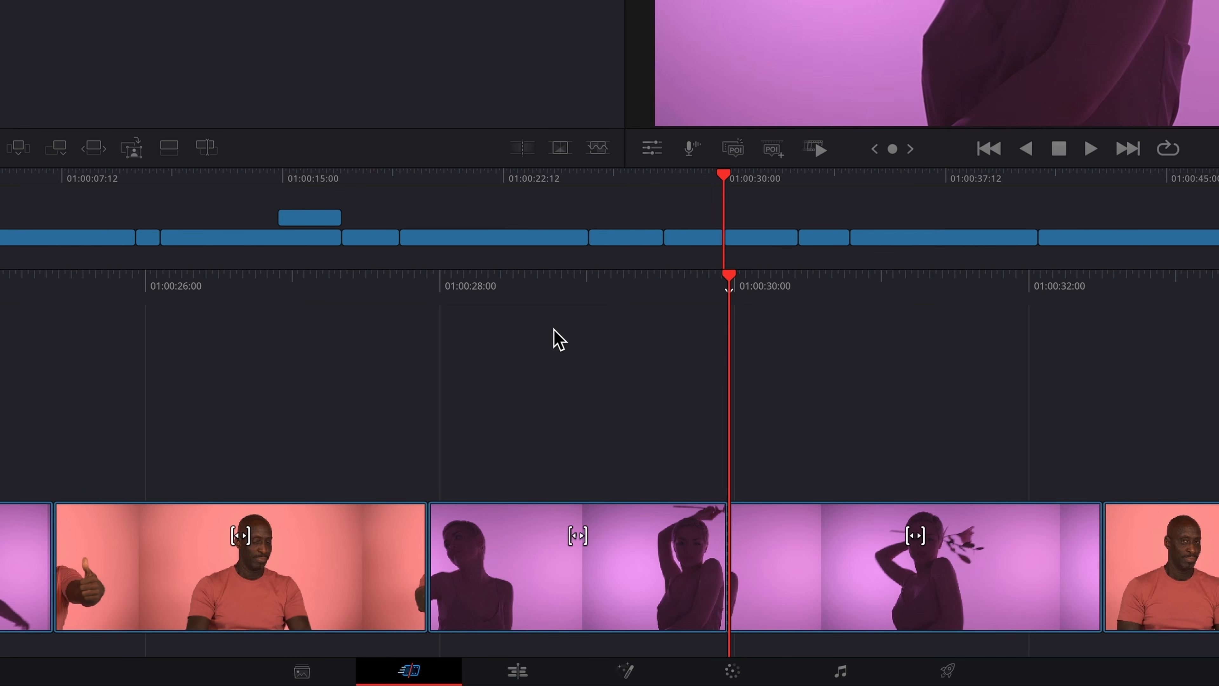
key("v")
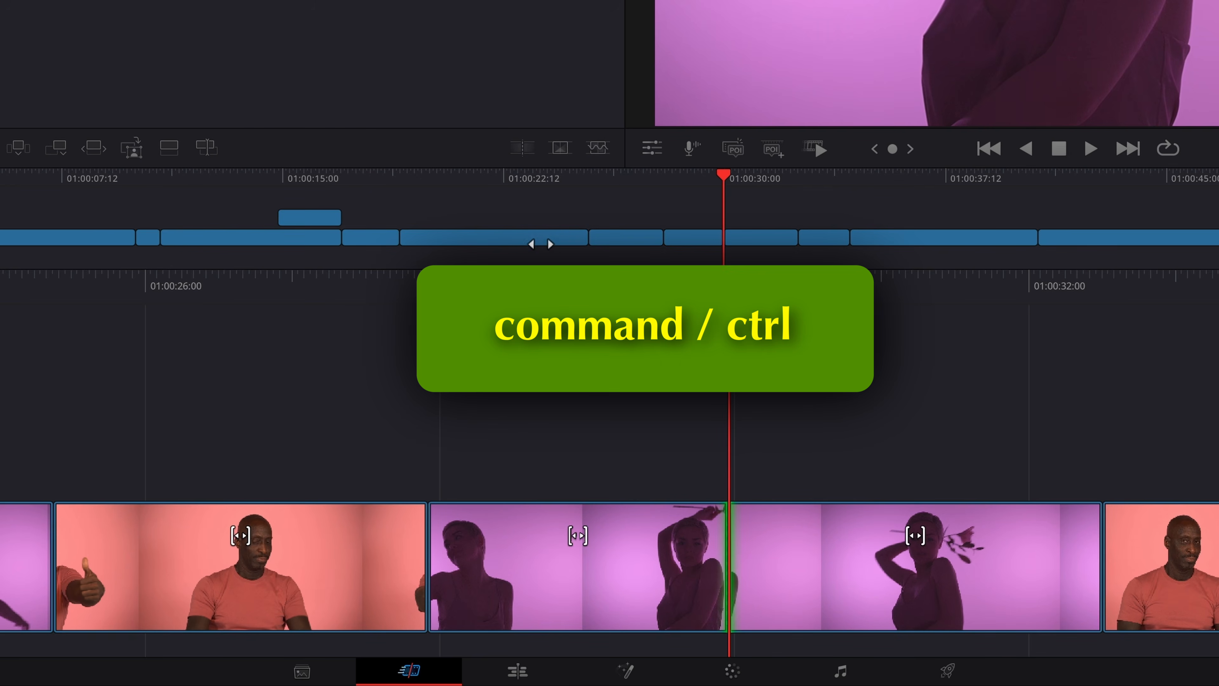
- Select three non-adjacent dancer clips together in the overview timeline, and clear the selection
left_click(536, 240, "ctrl")
left_click(749, 243, "ctrl")
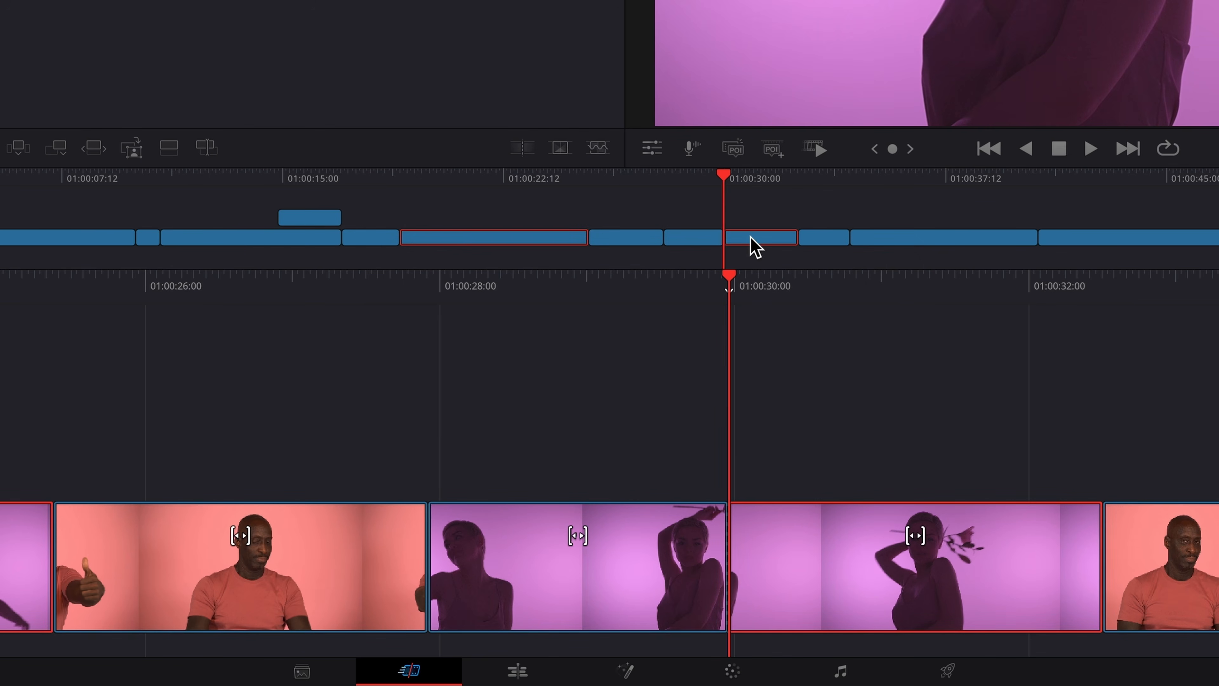
left_click(940, 243, "ctrl")
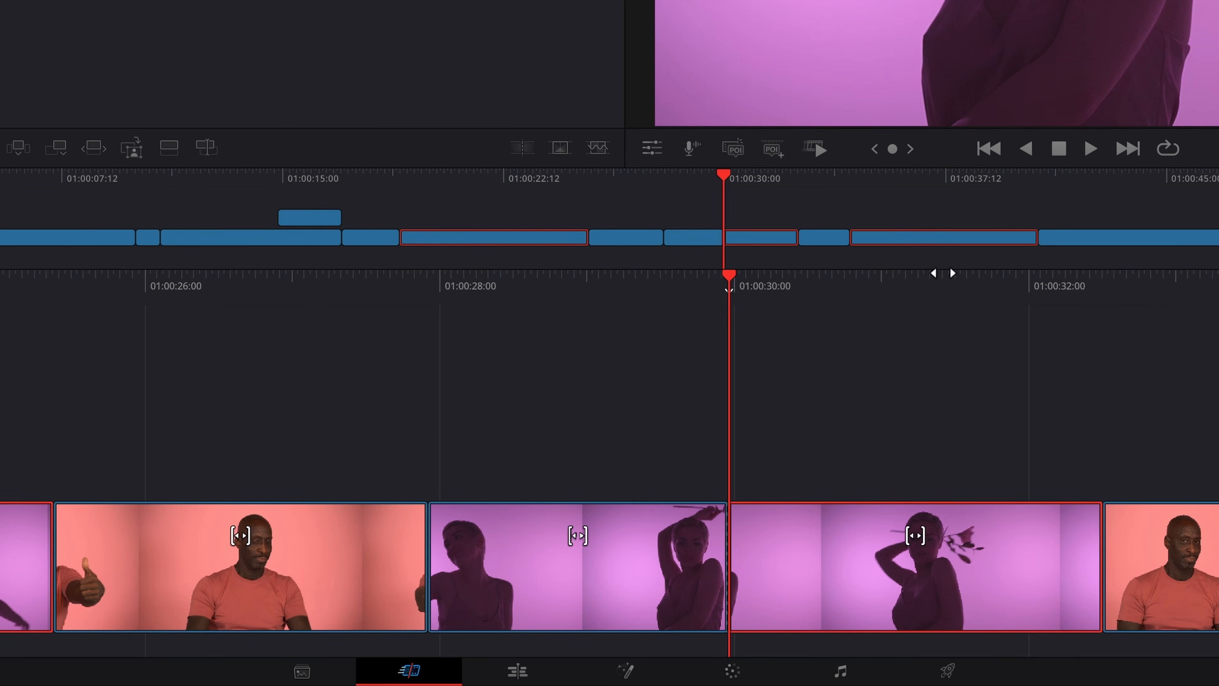
left_click(939, 342)
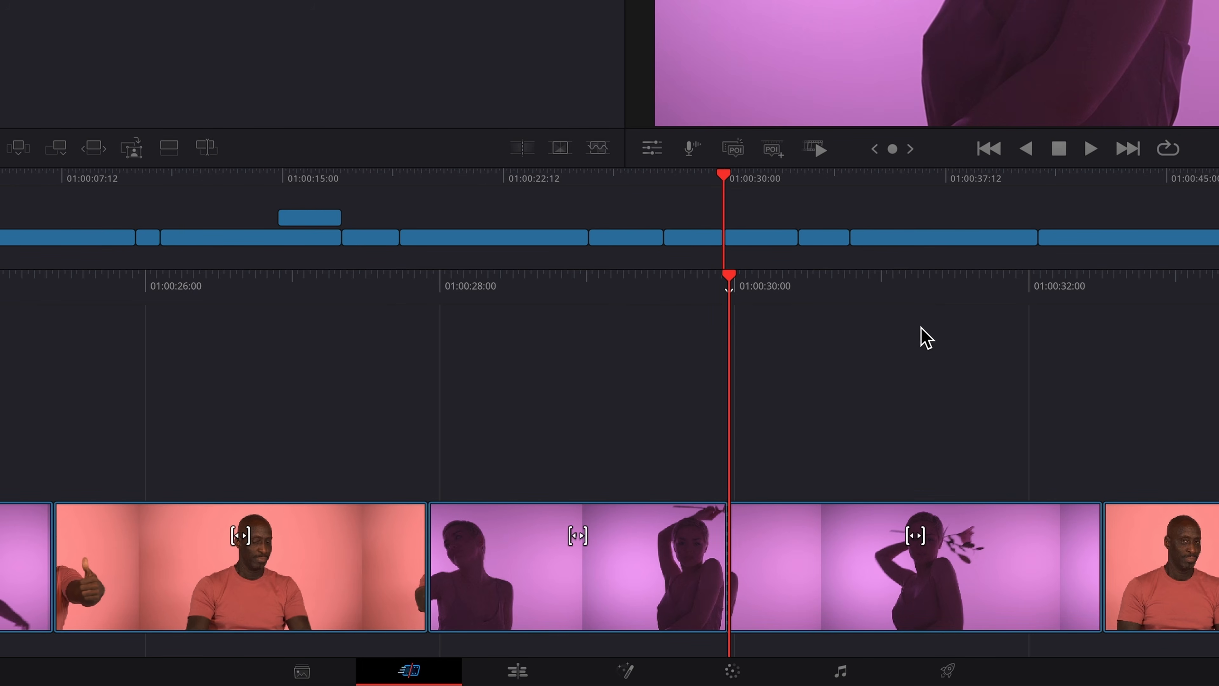
key("v")
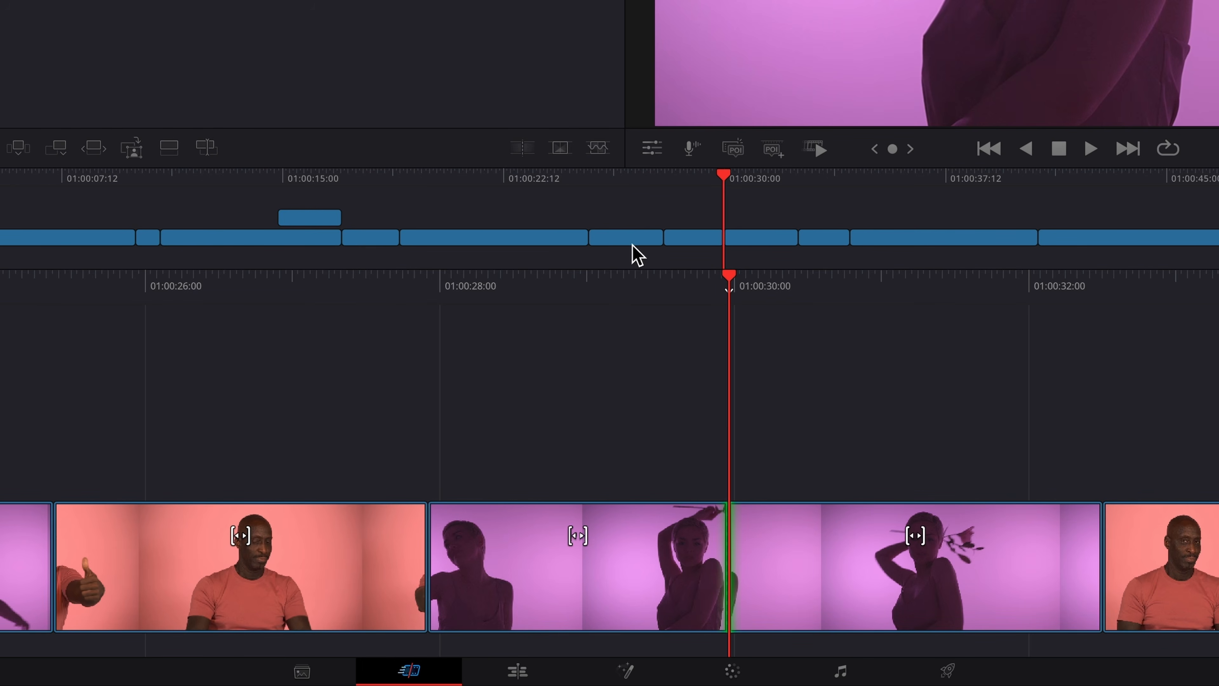
- Select a continuous range of clips from the red-background Thumbs Up clip through the clip after 01:00:40, and clear the selection
left_click(622, 242, "shift")
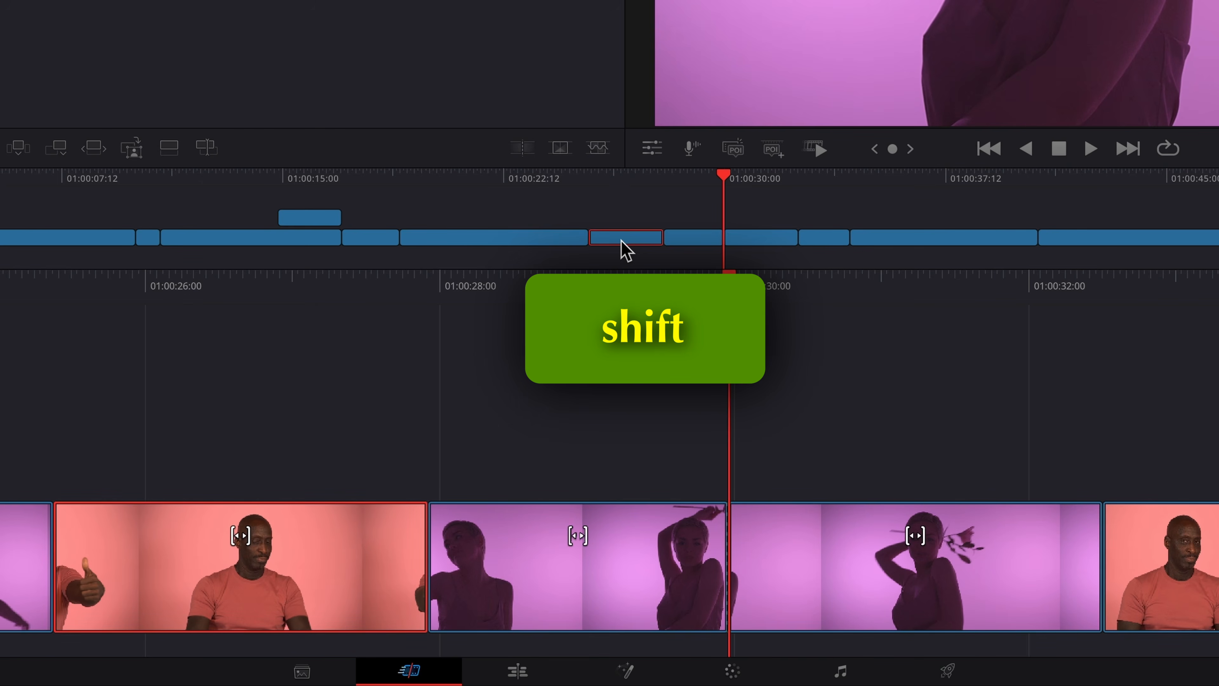
left_click(1067, 242, "shift")
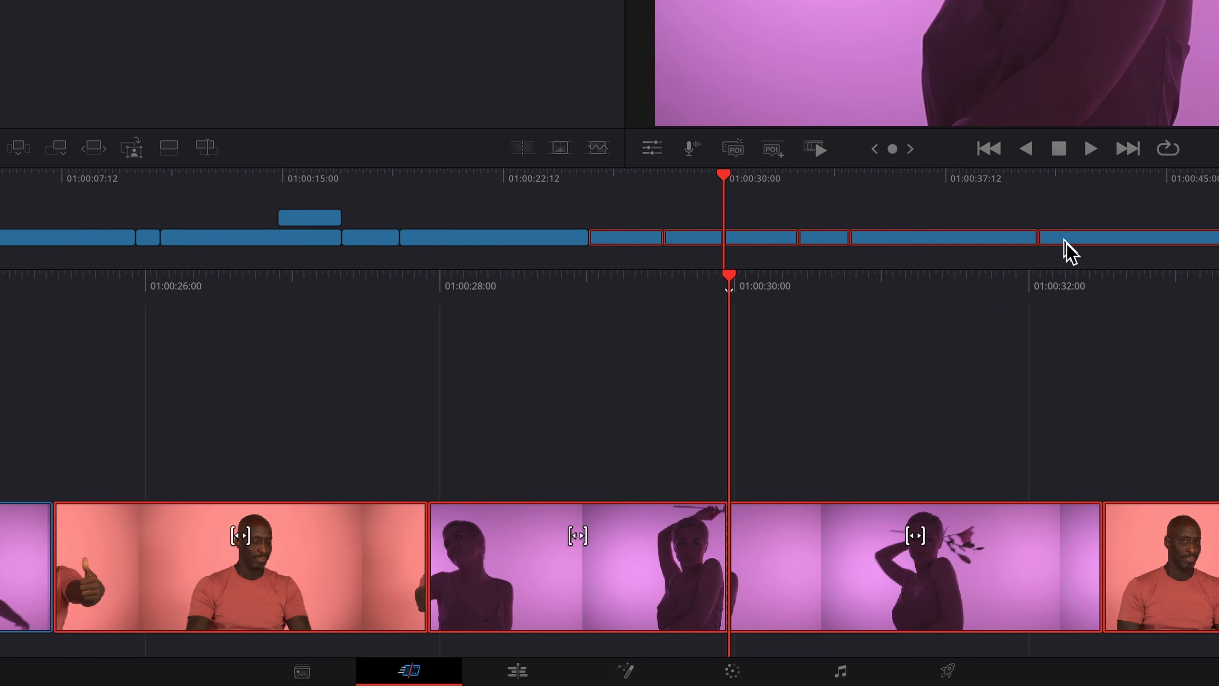
left_click(1066, 334)
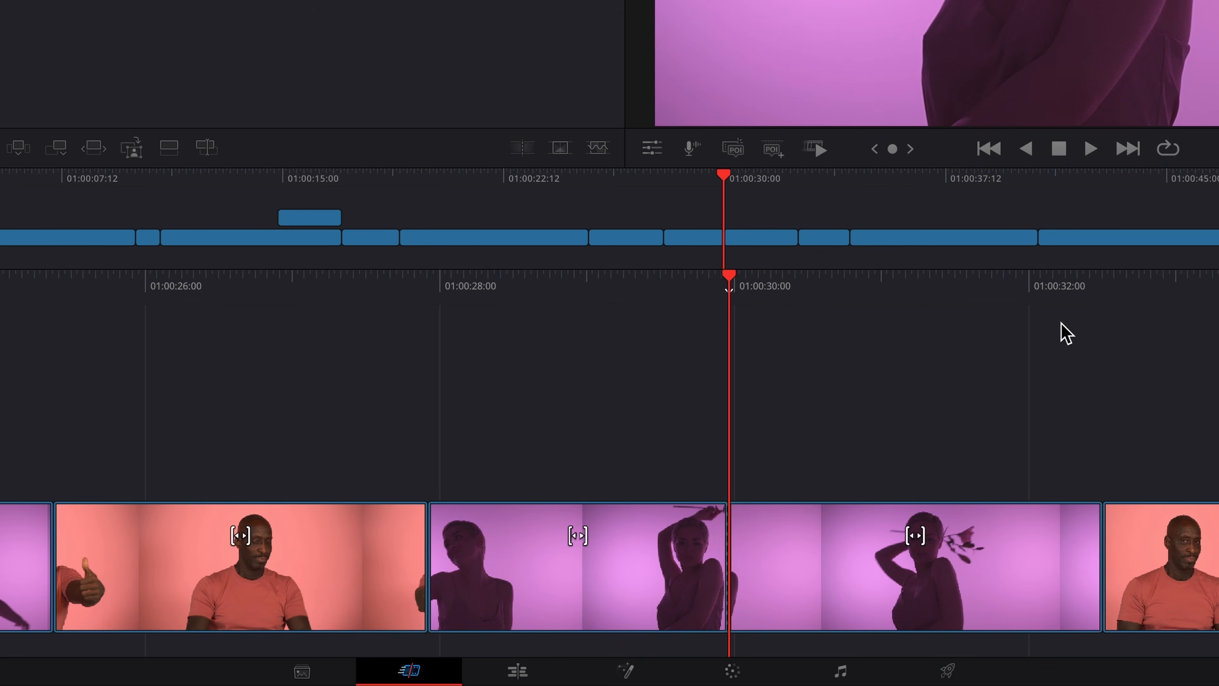
key("v")
key("v")
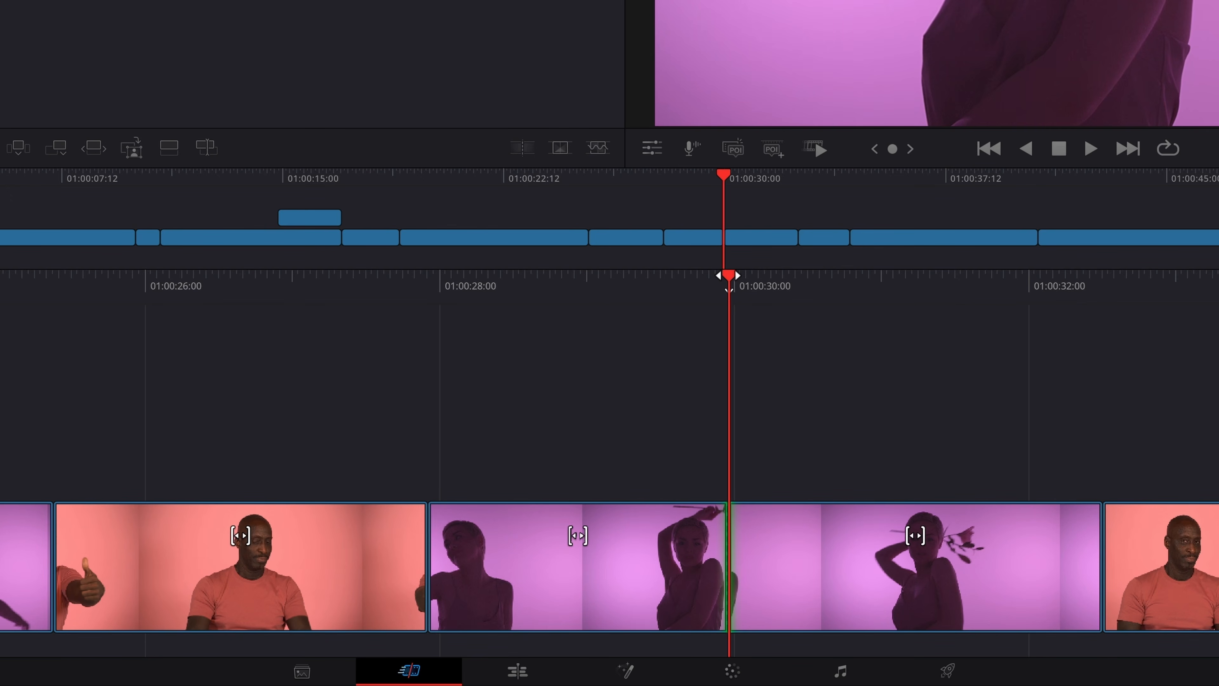
- Select all clips from the playhead forward, switch to selecting all clips before the playhead, and clear the selection
left_click(728, 279)
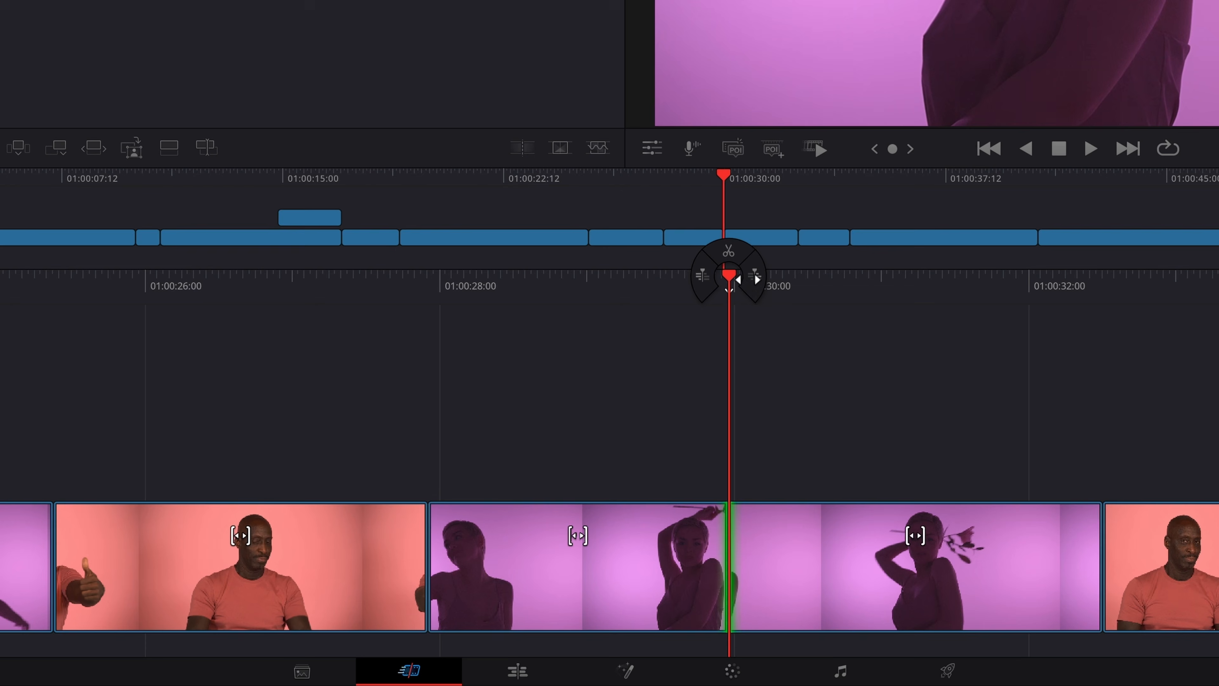
left_click(761, 280)
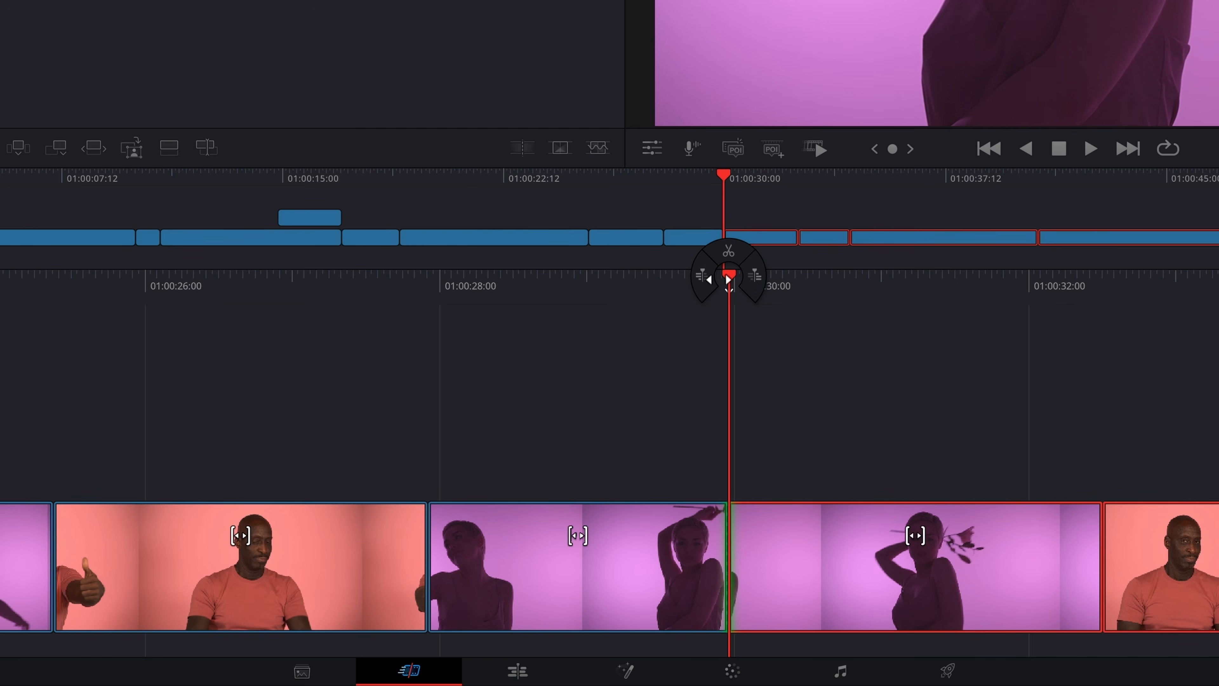
left_click(704, 277)
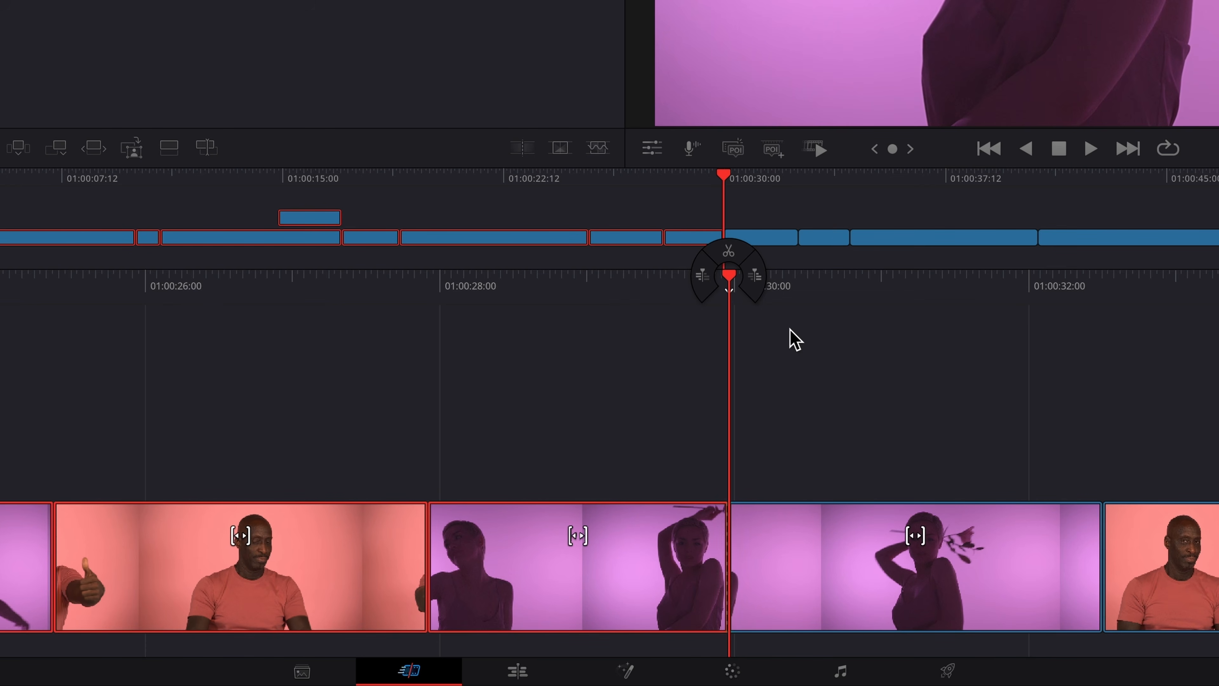
left_click(793, 354)
key("v")
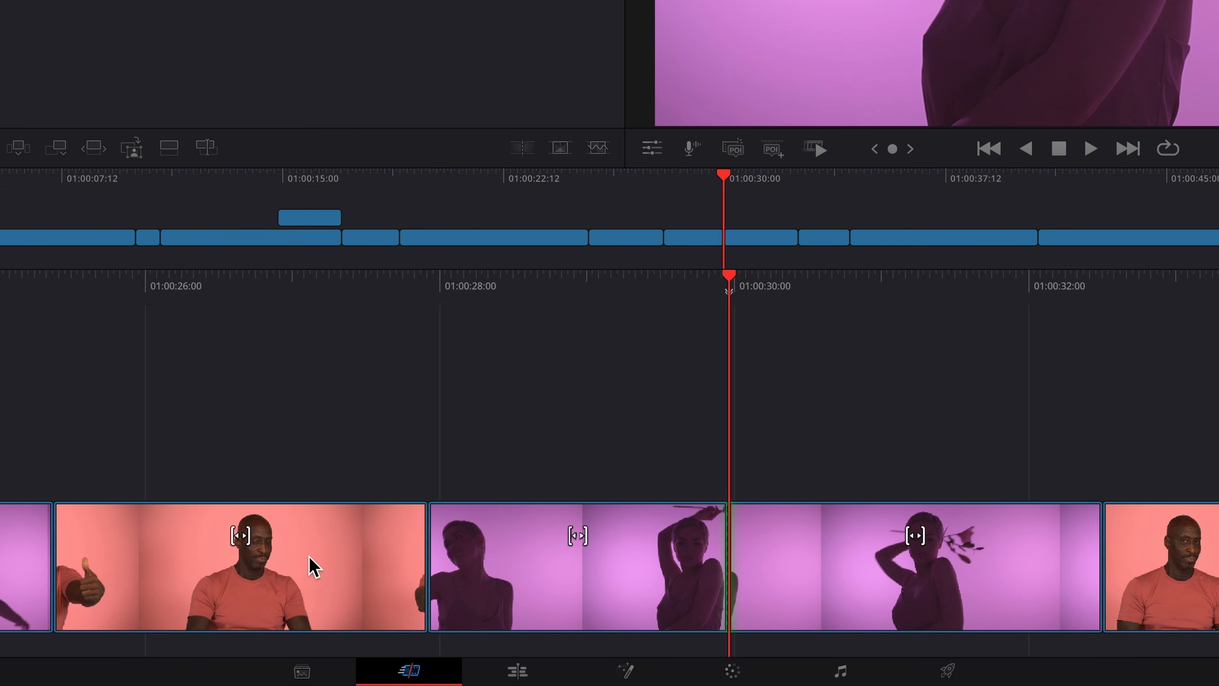
- Delete the red-background Thumbs Up clip that starts shortly before 01:00:26:00
left_click(302, 573)
key("Delete")
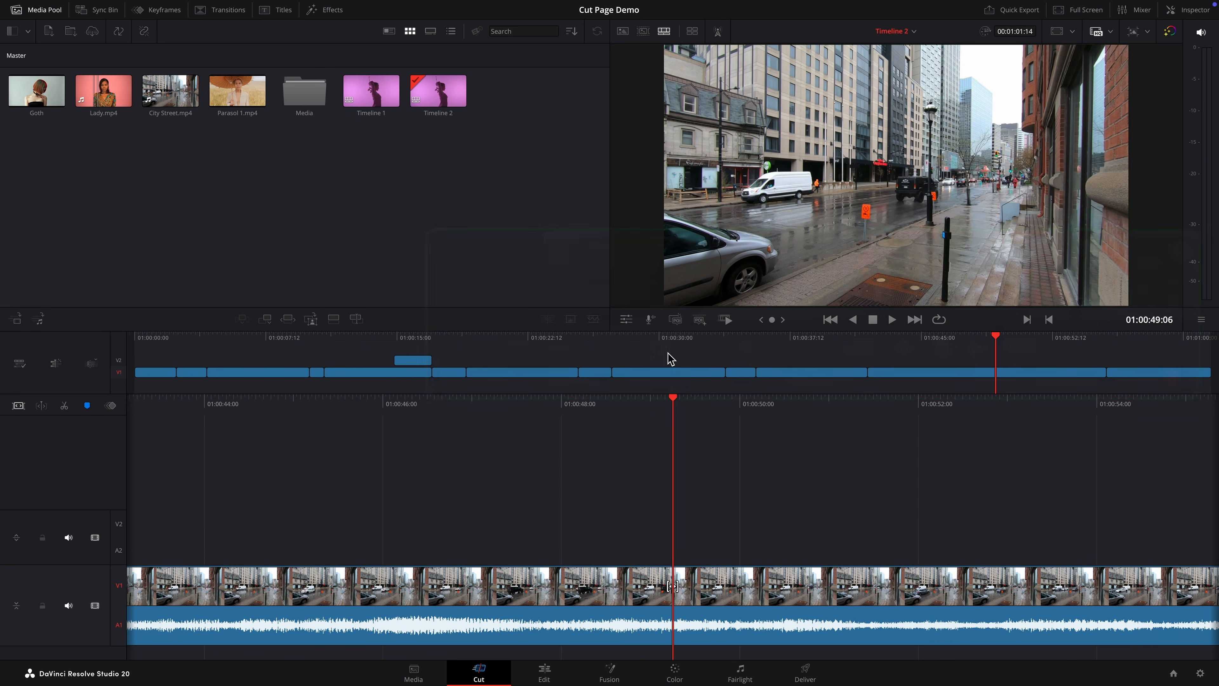
- Raise the City Street clip's audio volume slightly using the viewer's clip tools
left_click(626, 320)
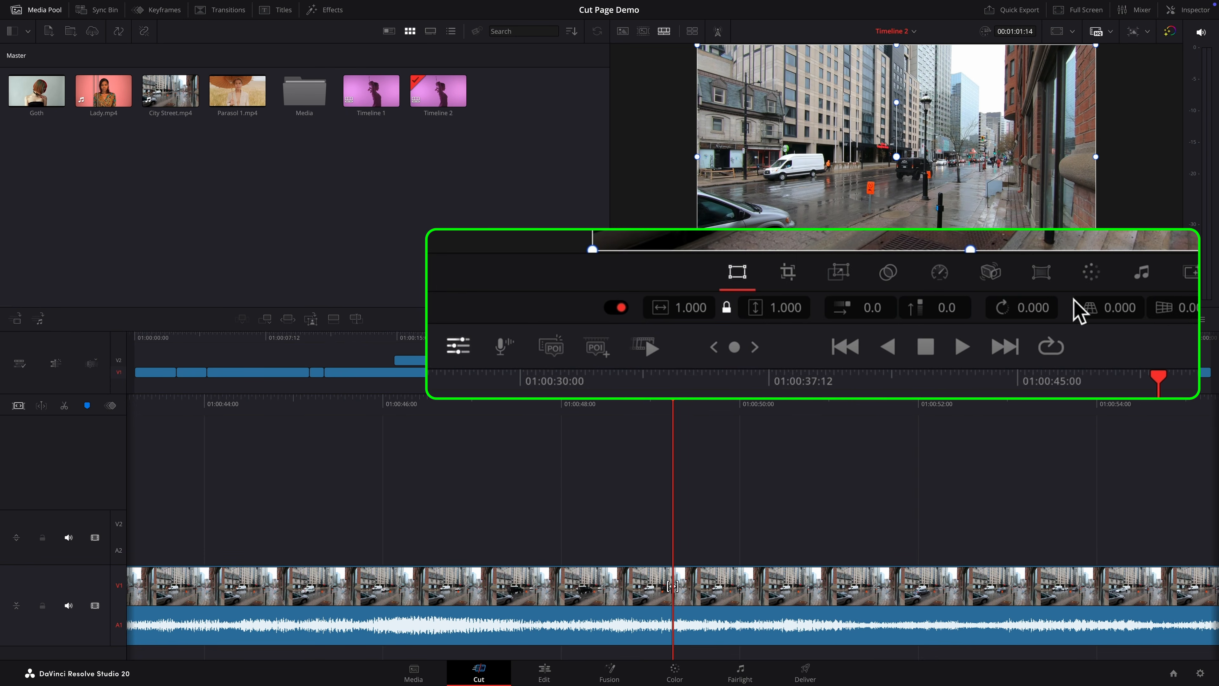
left_click(1056, 273)
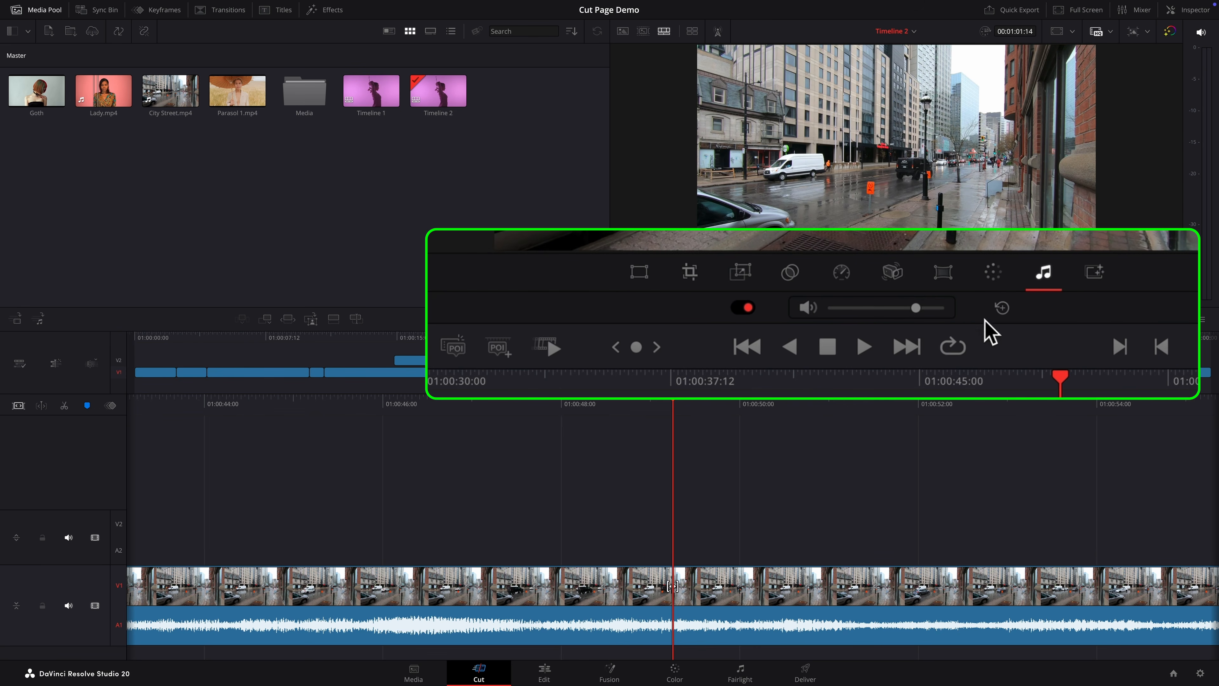
mouse_move(917, 308)
left_mouse_down()
mouse_move(902, 310)
mouse_move(926, 307)
left_mouse_up()
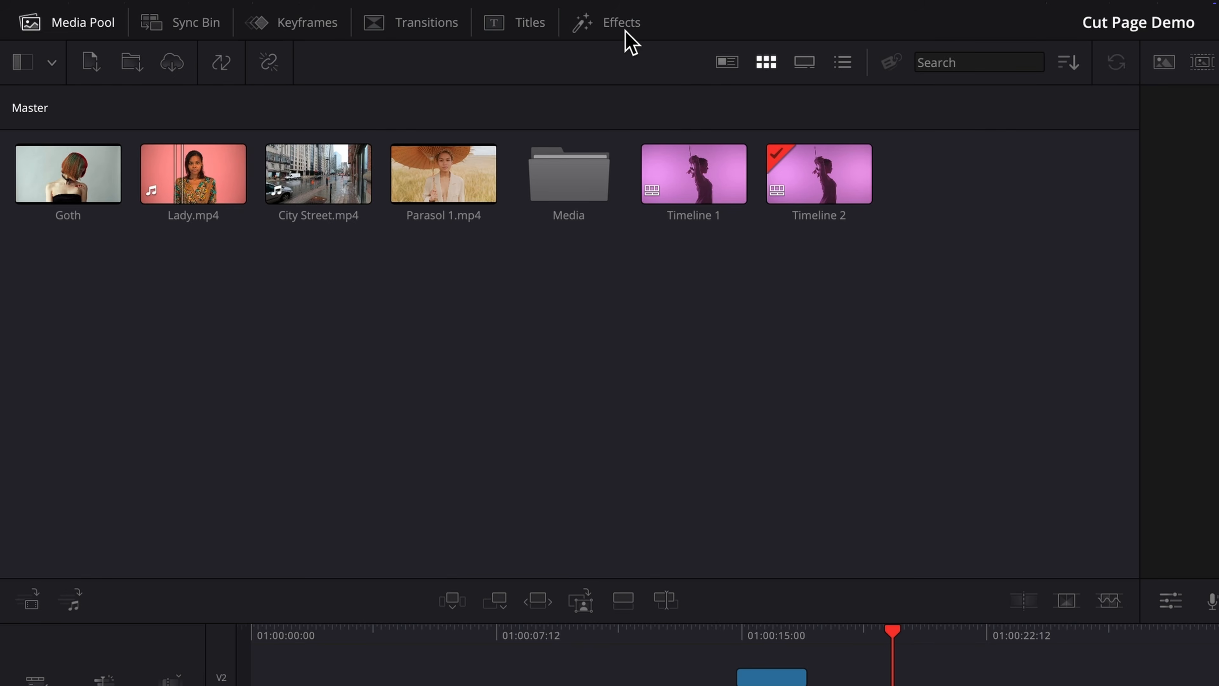
- Apply the CCTV Fusion effect to the pink dancer clip under the playhead near 01:00:19:14, and play it back
left_click(626, 32)
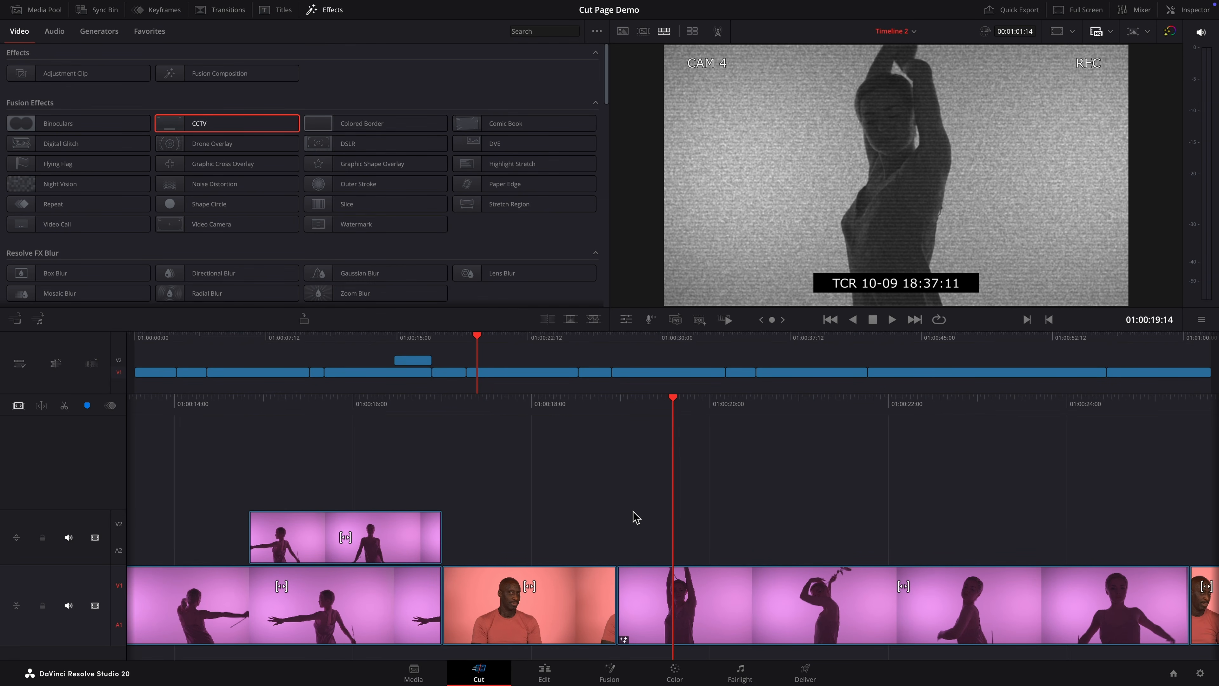
key("space")
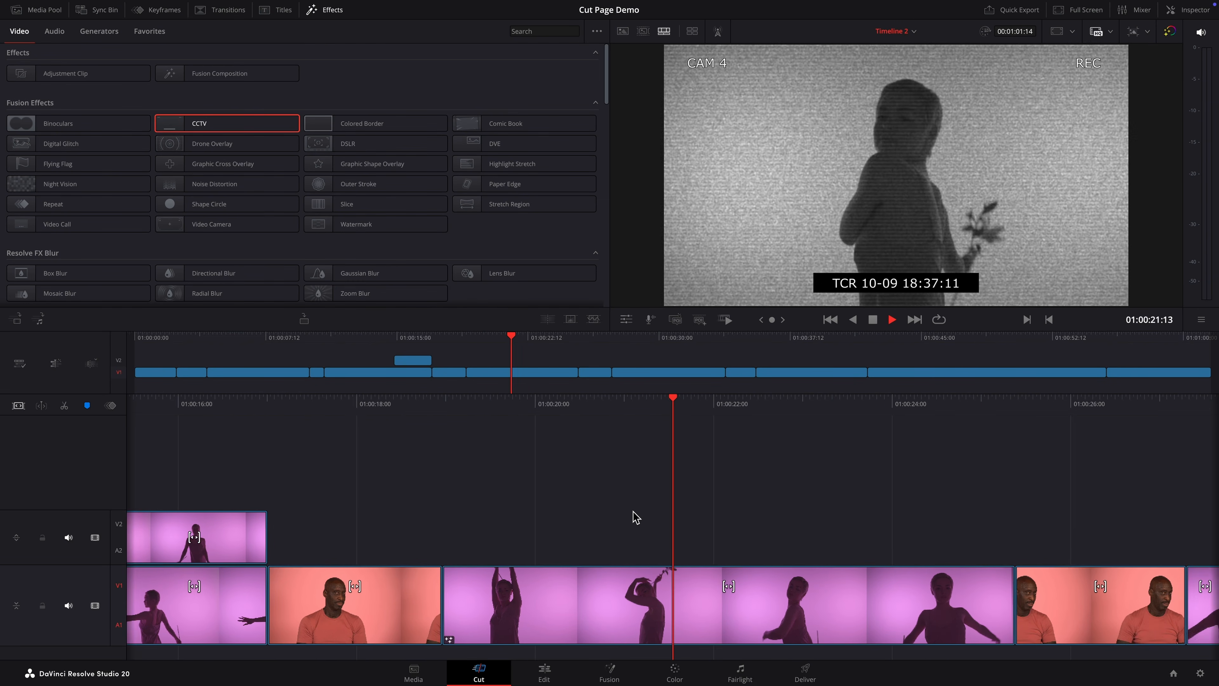
key("space")
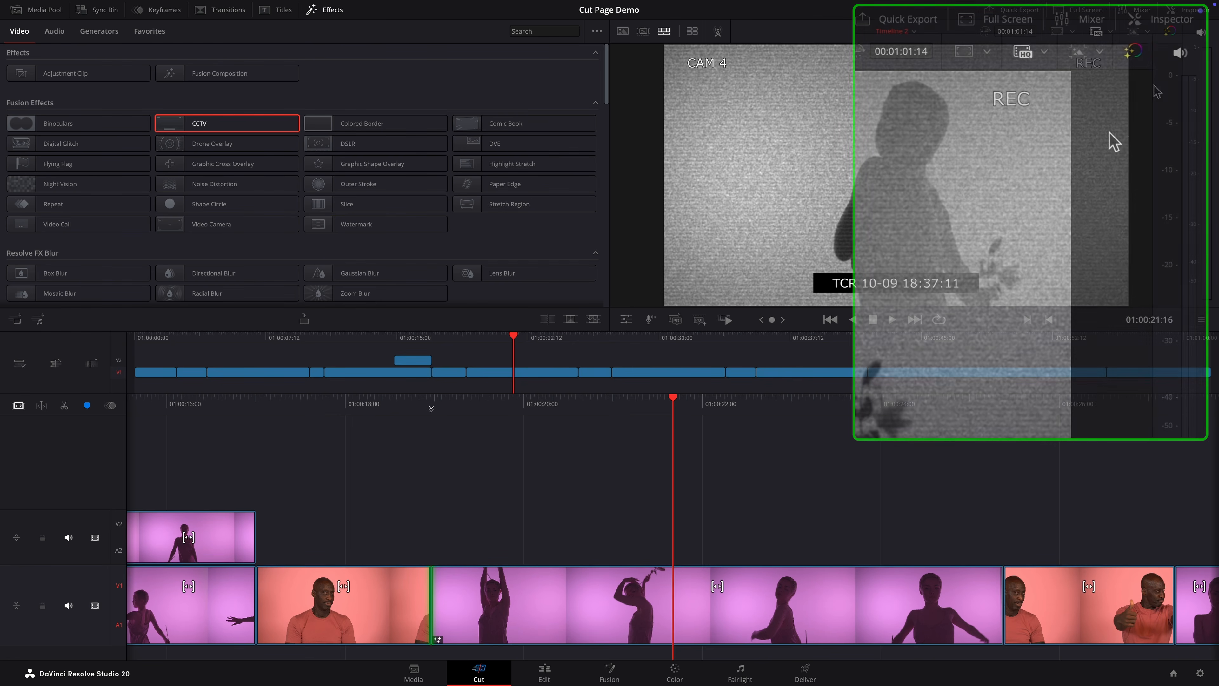
- Set the CCTV effect's Scanlines to 0.0213 on the pink dancer clip, and play back the result
left_click(1188, 13)
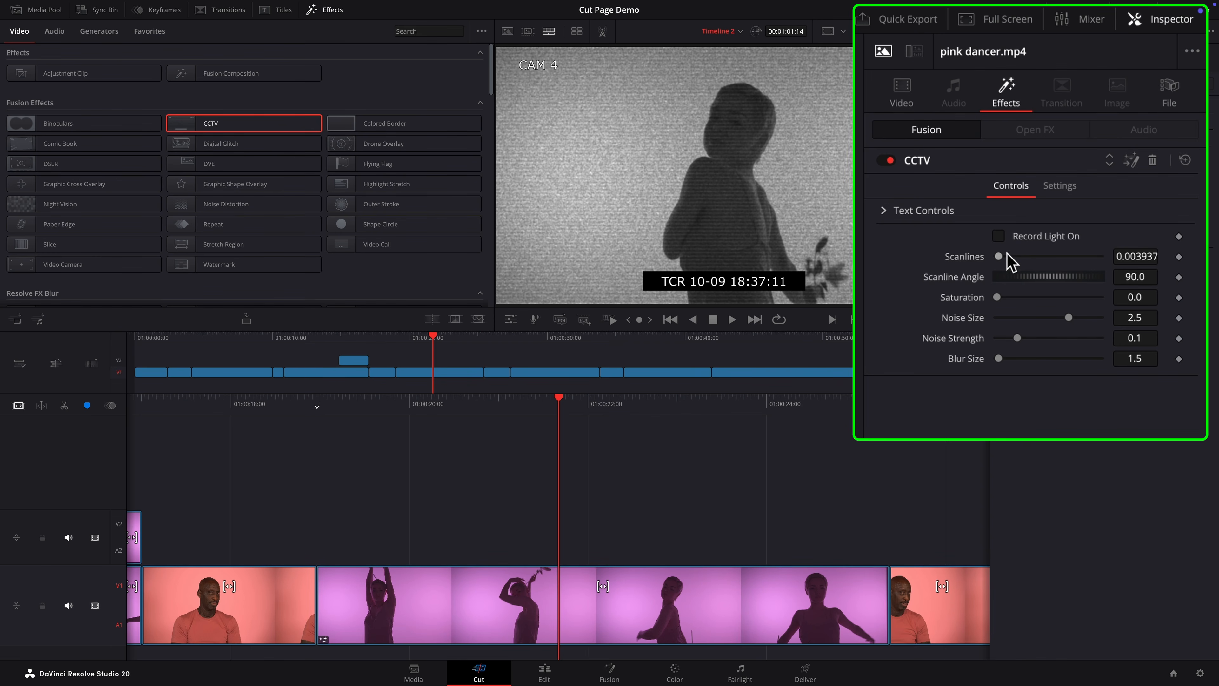
left_click_drag(1003, 263, 1008, 263)
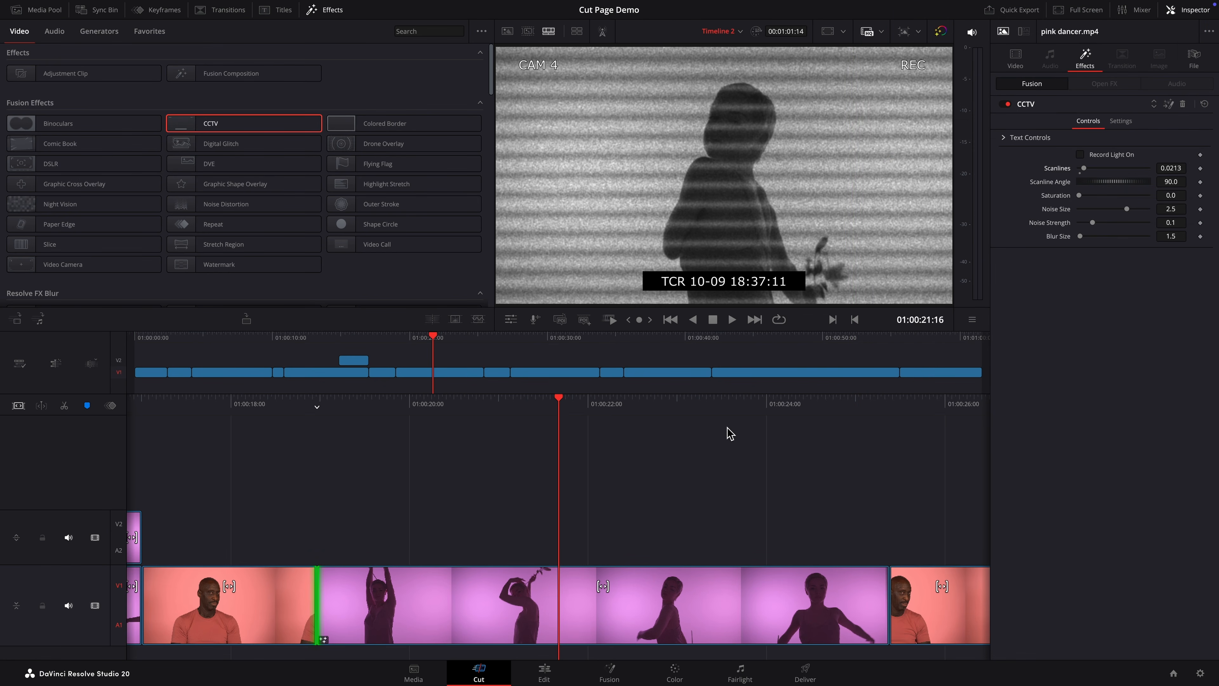
key("space")
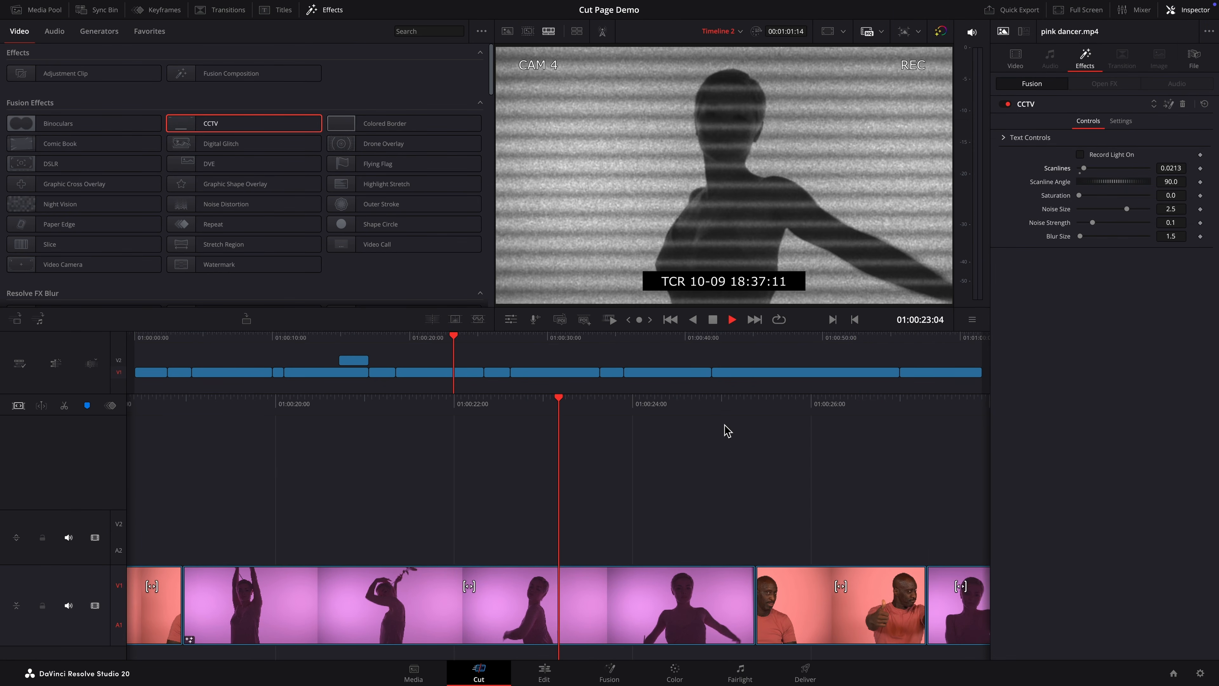
key("space")
key("v")
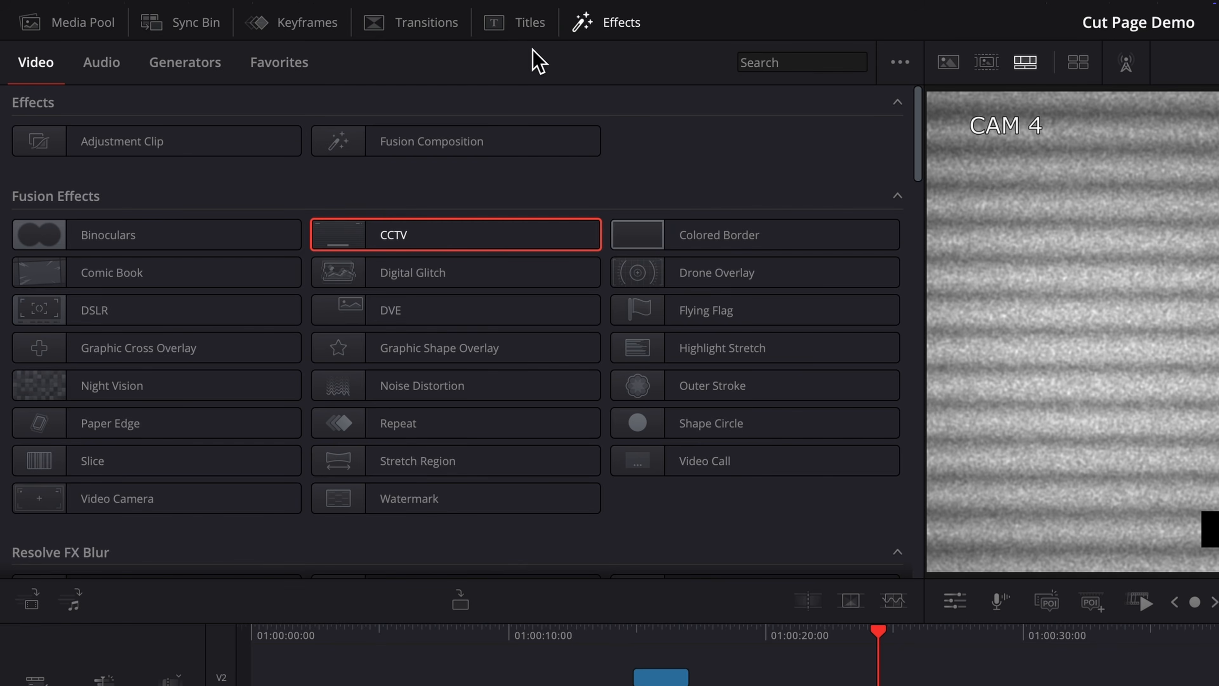
- Add a Comic Title on track V2 above the red-background Thumbs Up clip, and trim its end to match that clip
left_click(537, 33)
left_click_drag(403, 422, 647, 518)
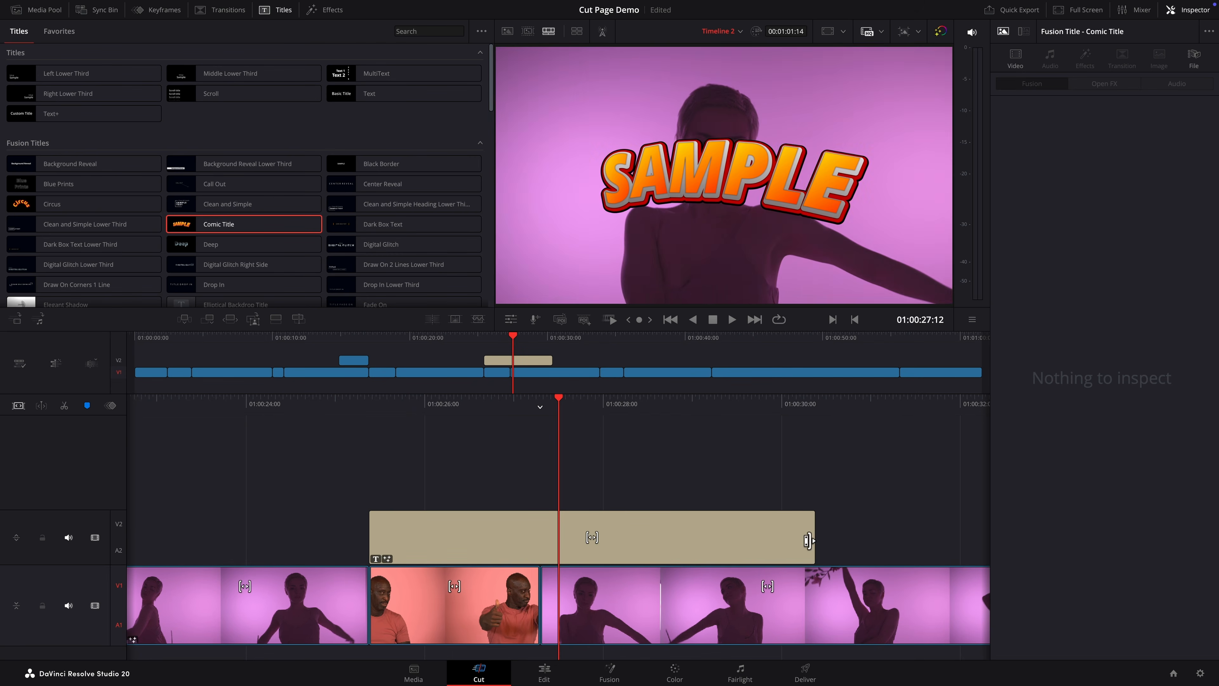
left_click_drag(816, 537, 539, 551)
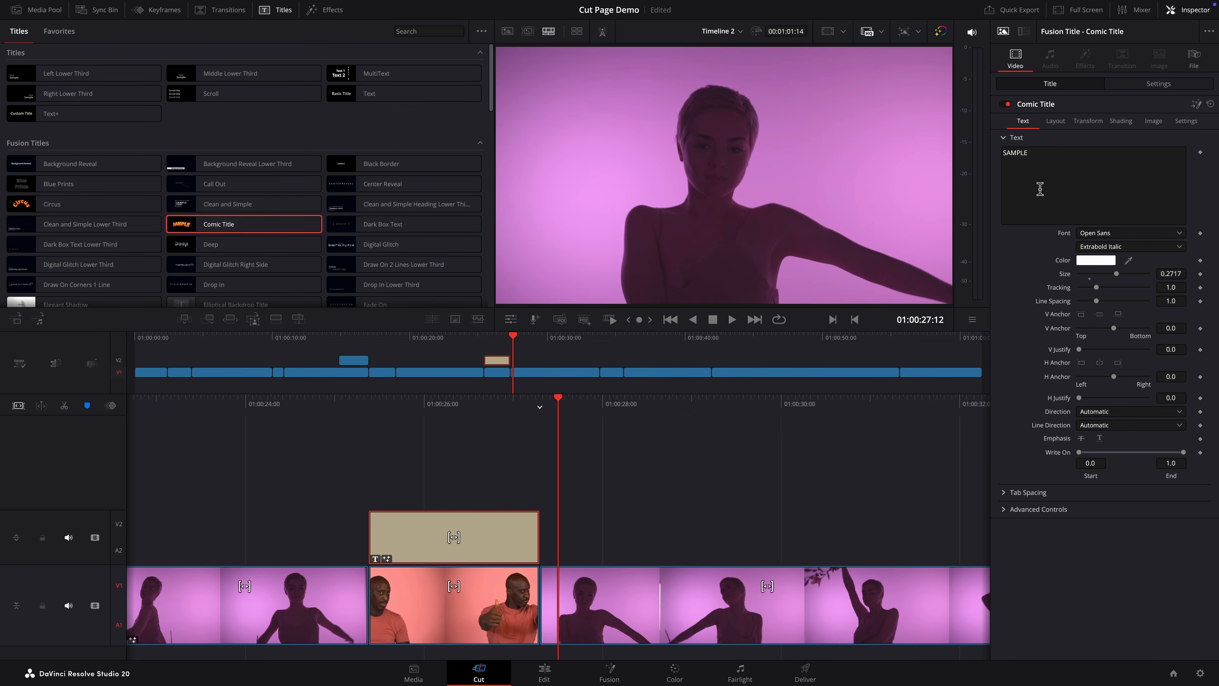
- Replace the Comic Title's text with "Ooh La La" and play back the title
left_click(1040, 162)
key("BackSpace")
key("BackSpace")
key("BackSpace")
key("BackSpace")
key("BackSpace")
key("BackSpace")
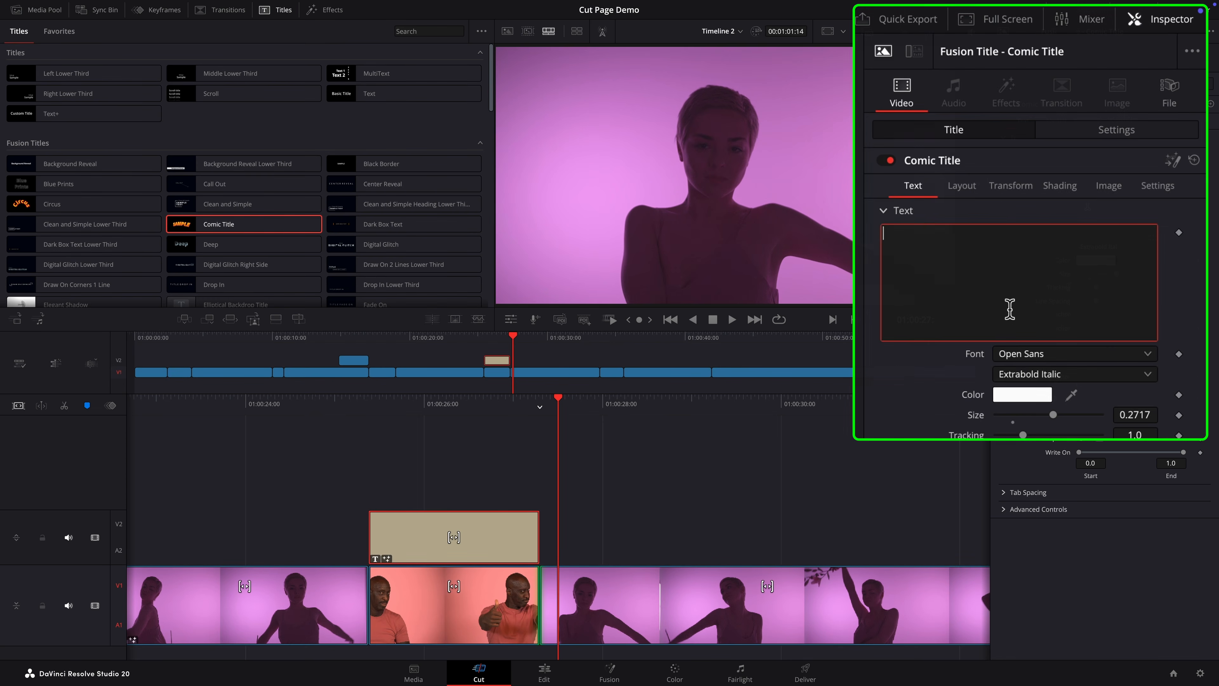
type("Ooh La La")
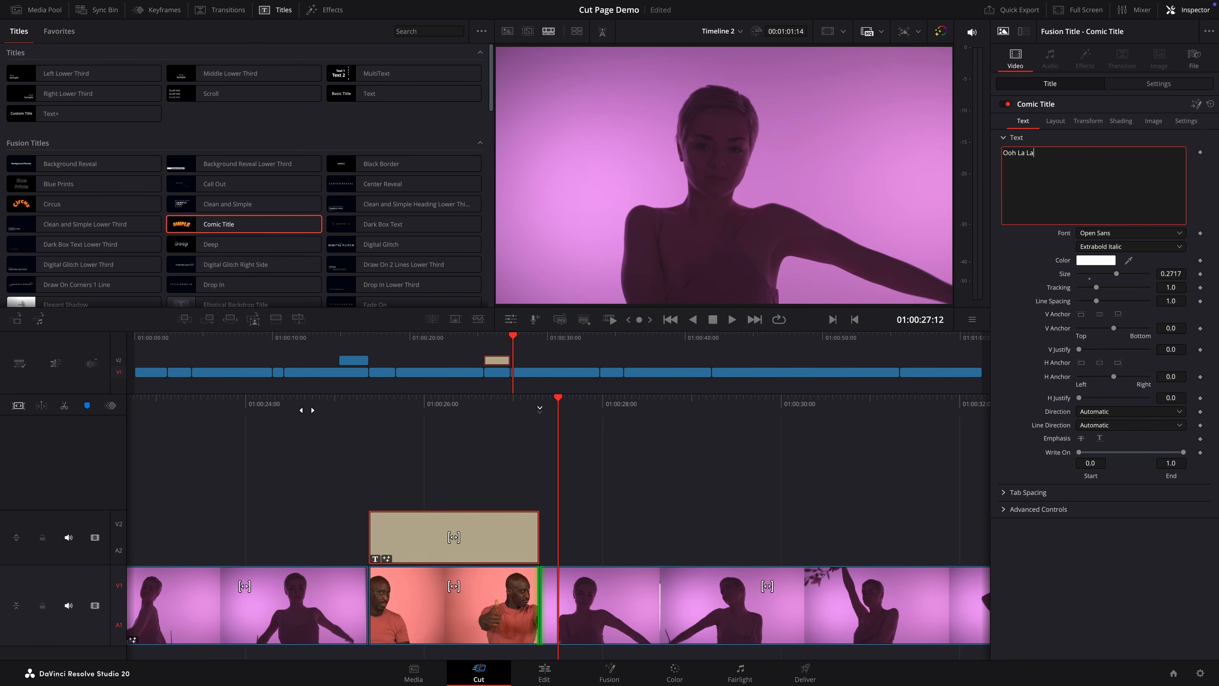
left_click(476, 342)
key("space")
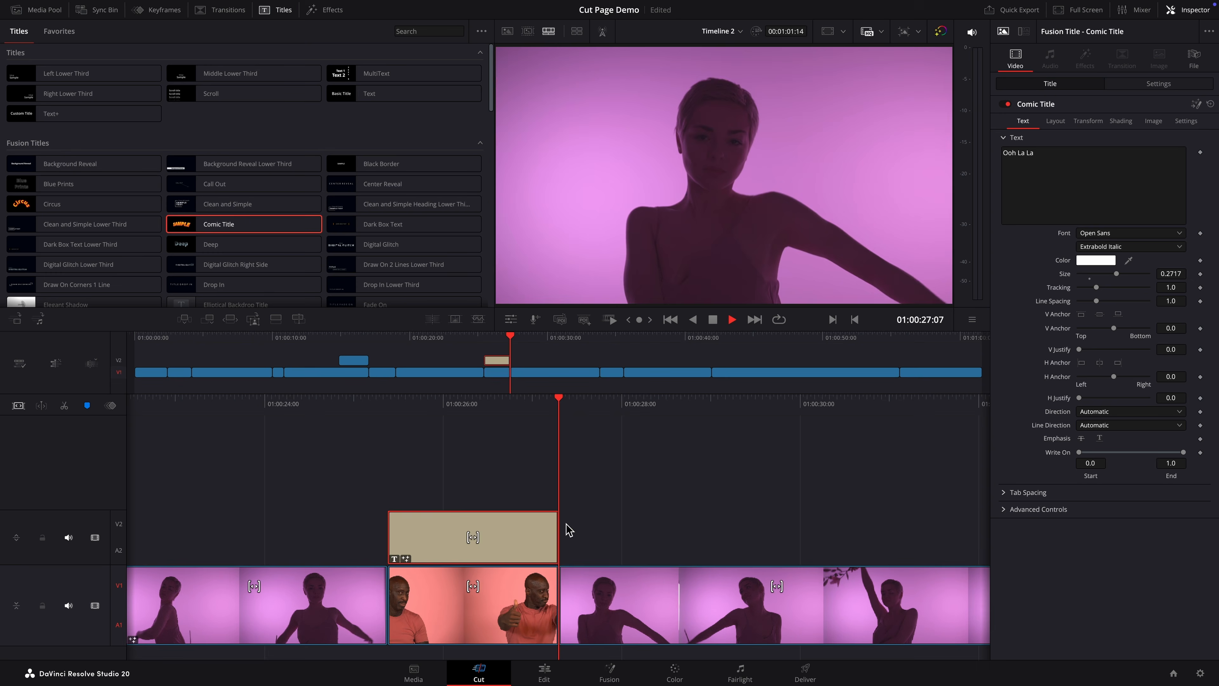
- Add a Cross Iris transition at the cut between the red-background man and the CCTV dancer clip, and play it back
key("space")
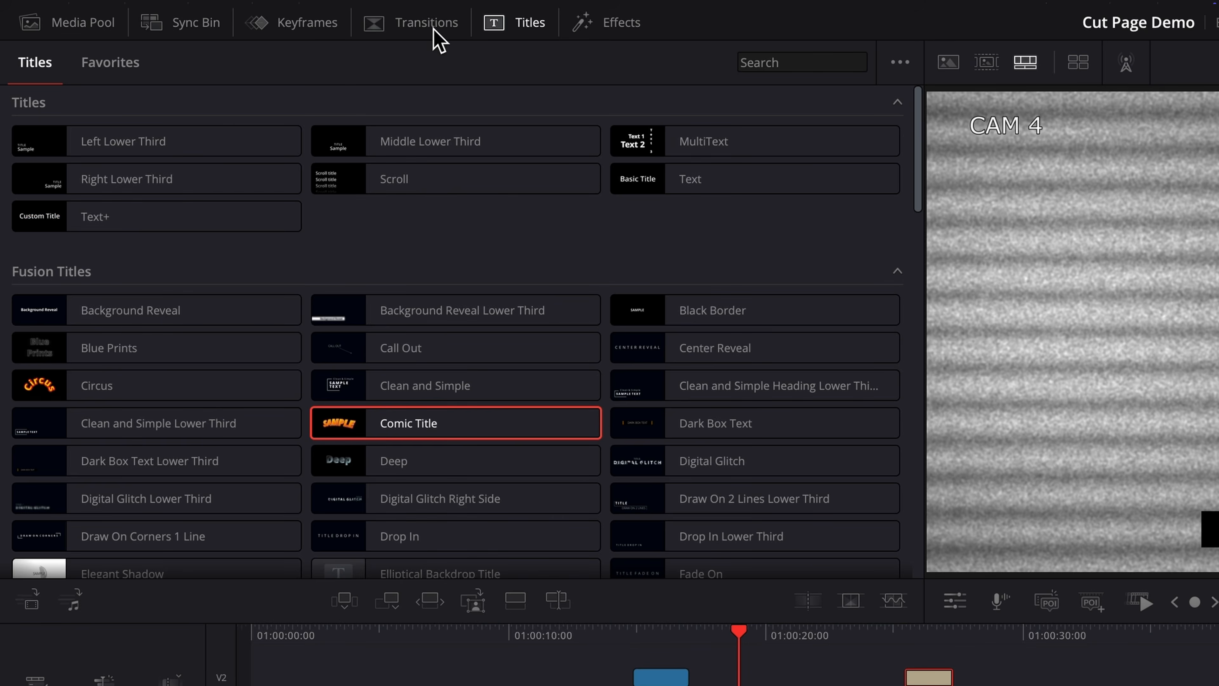
left_click(433, 29)
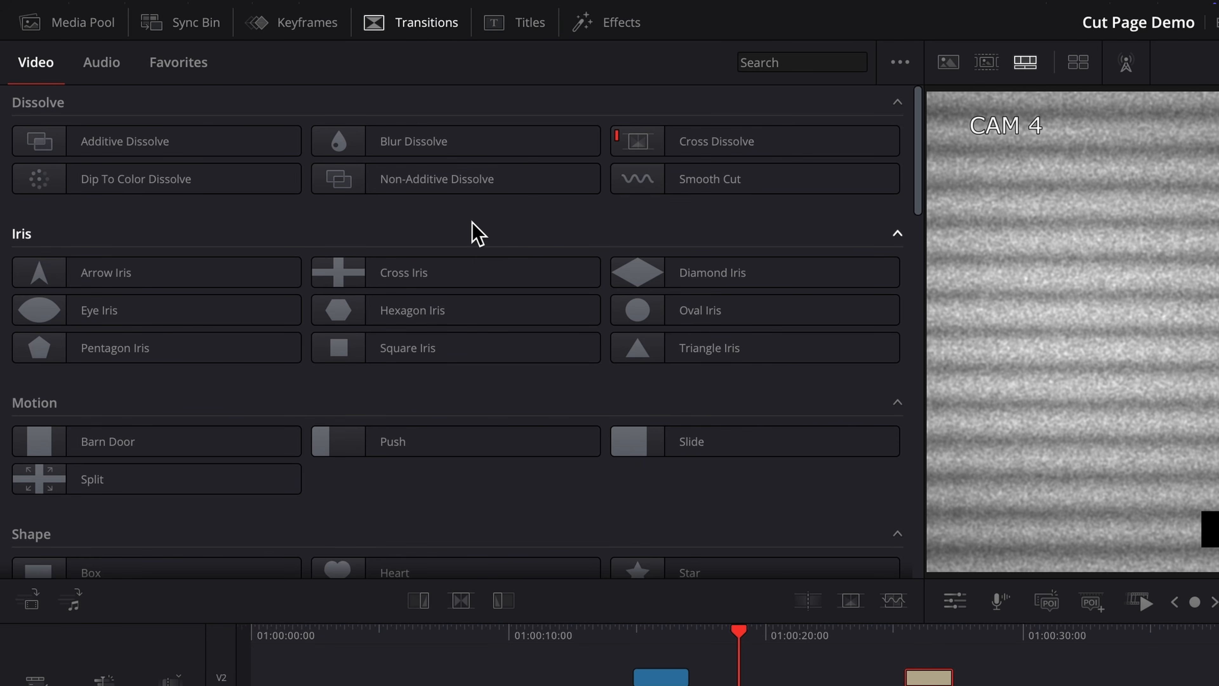
left_click(462, 273)
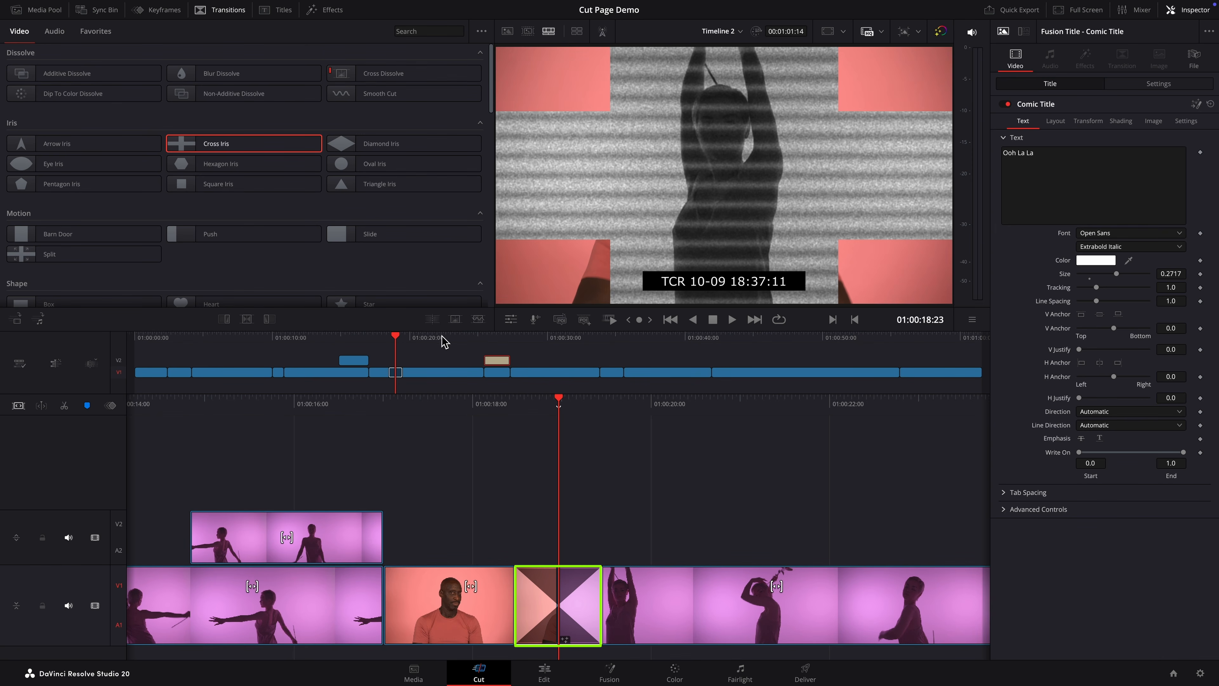
left_click(387, 338)
key("space")
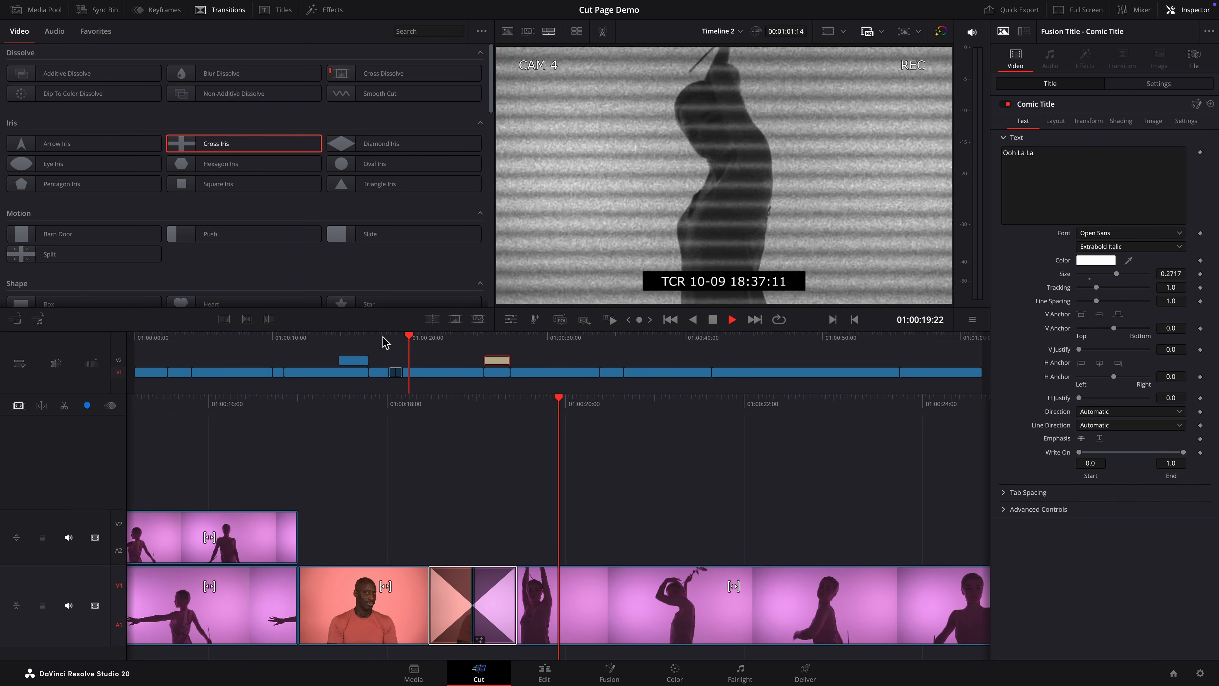
key("space")
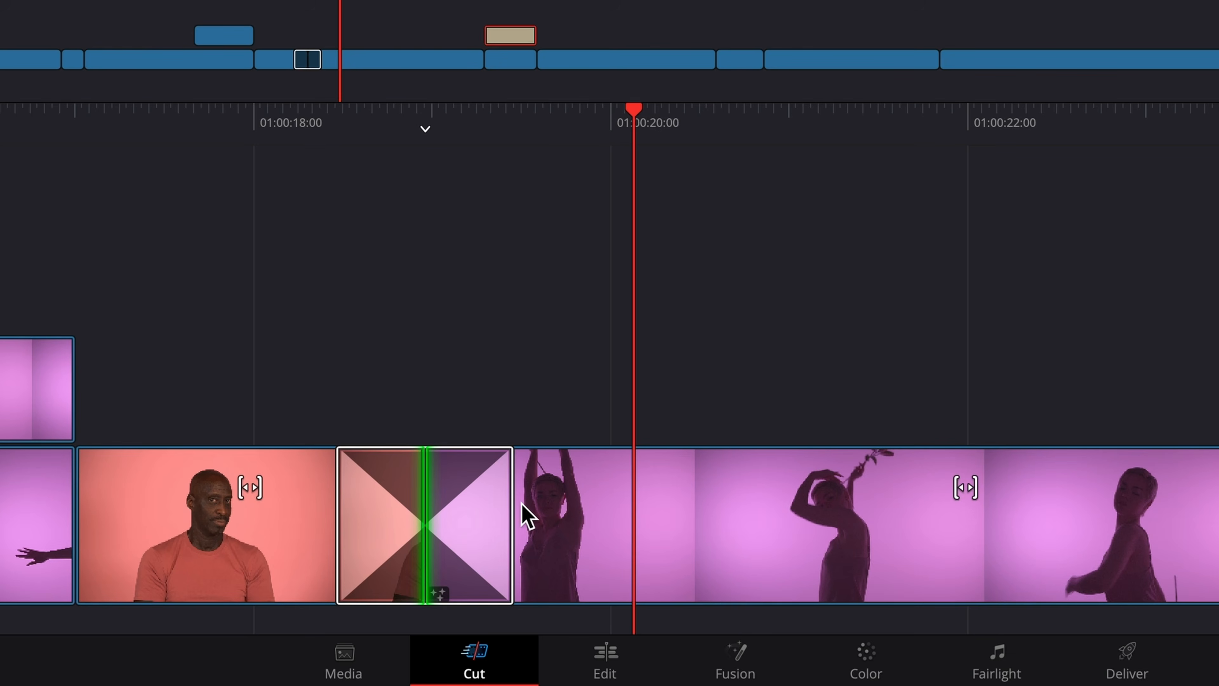
- Shorten the Cross Iris transition to 0.7 seconds (16 frames) on the timeline, and reduce its frame duration further in its settings
left_click_drag(500, 598, 486, 596)
mouse_move(487, 506)
left_mouse_down()
mouse_move(469, 501)
mouse_move(498, 498)
mouse_move(483, 497)
left_mouse_up()
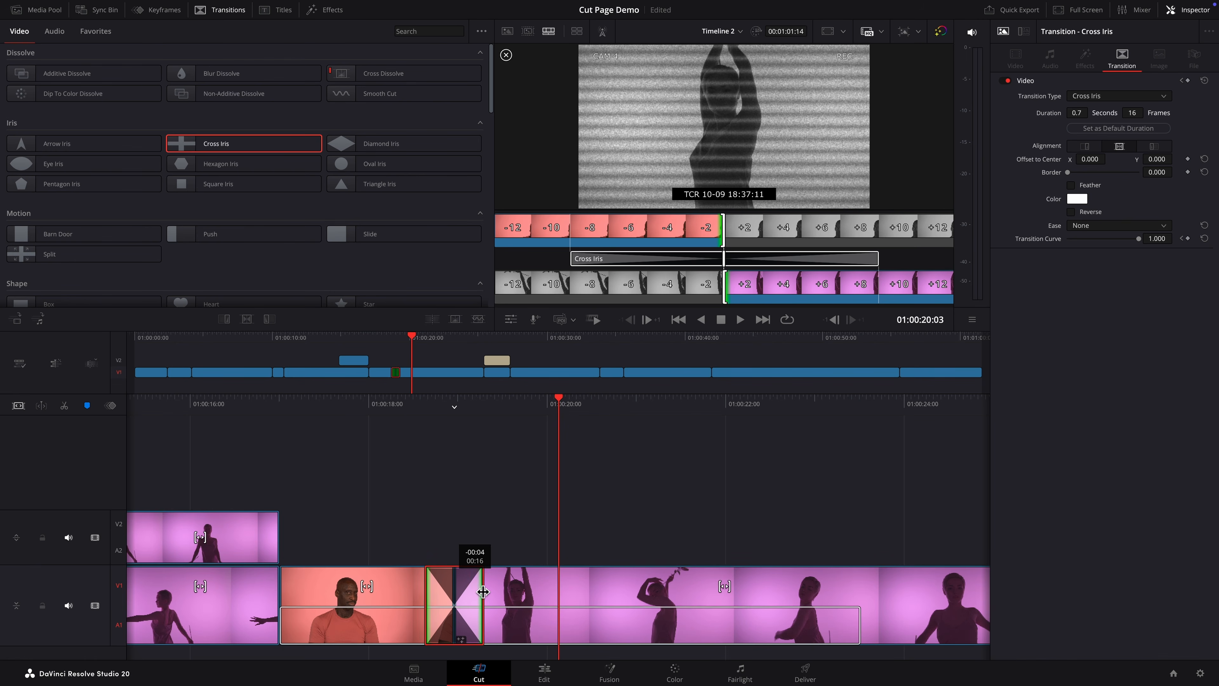
left_click_drag(483, 592, 483, 592)
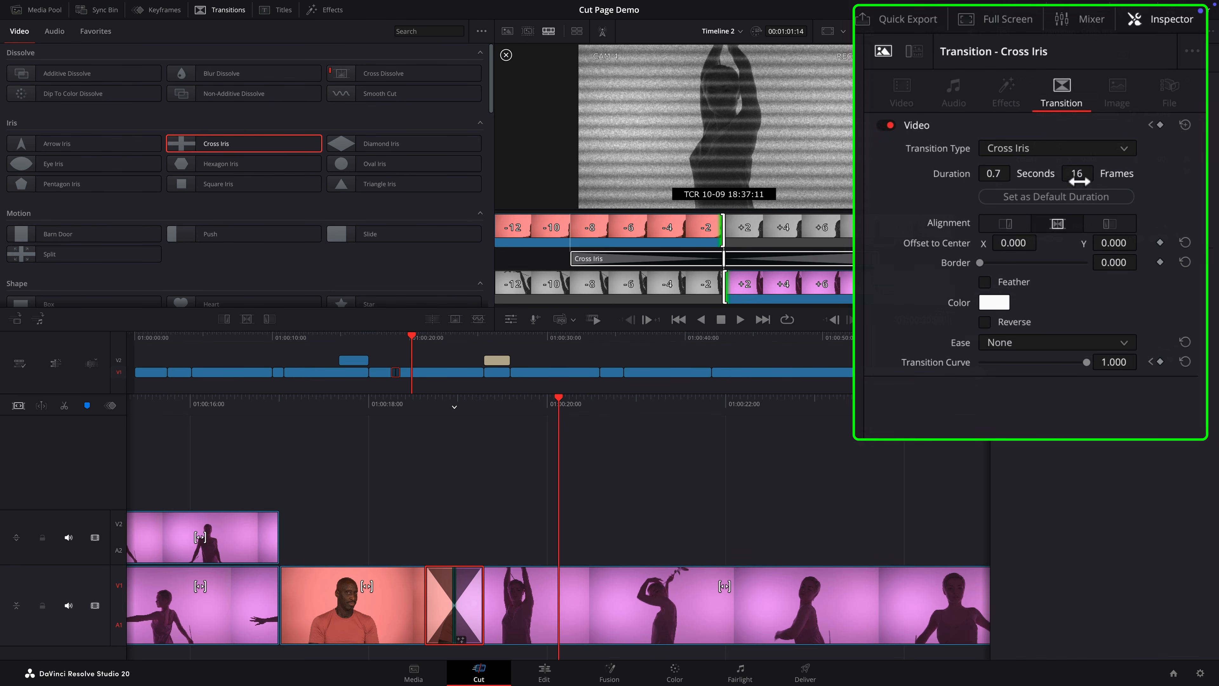
left_click_drag(1134, 115, 1156, 116)
left_click_drag(1077, 173, 1056, 173)
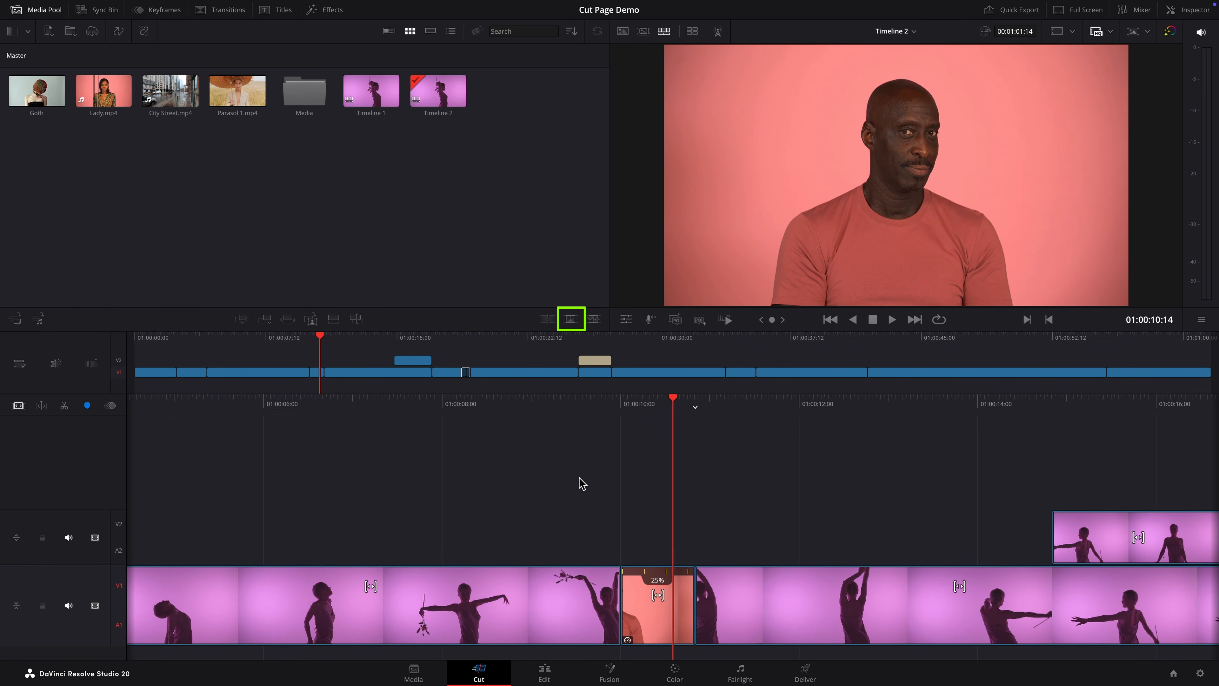
- Add a dissolve transition at the end of the 25% speed clip, play it back, and undo it
left_click(570, 318)
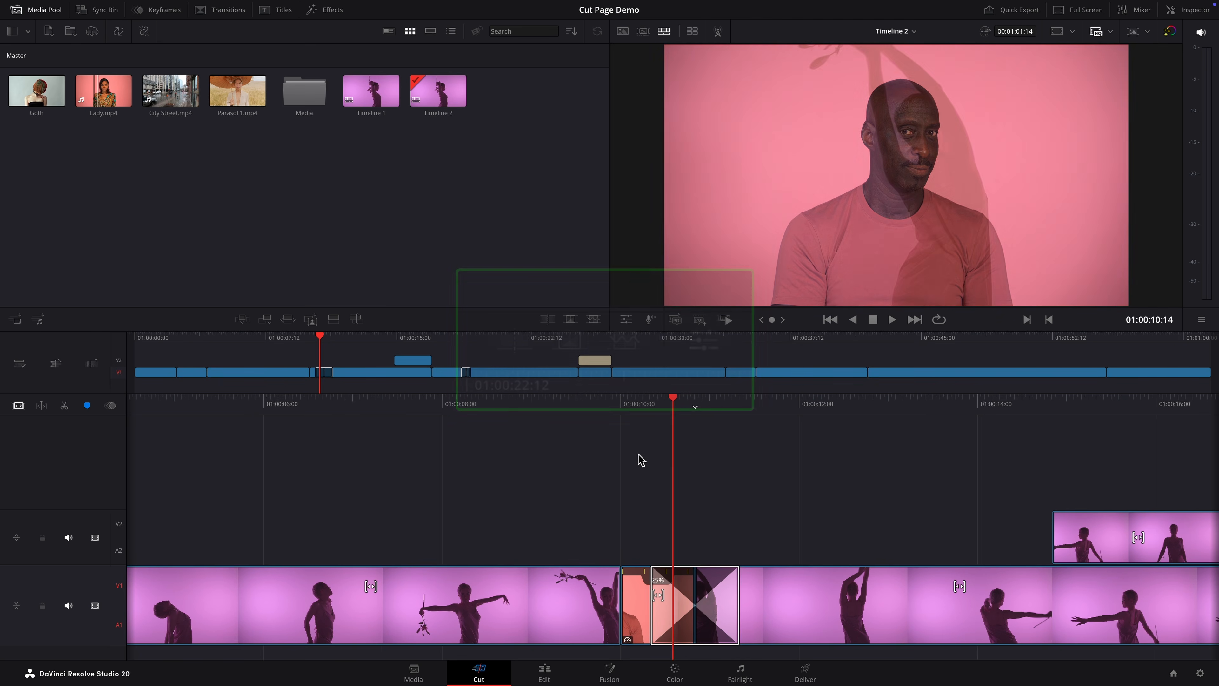
scroll(693, 472, "left", 3)
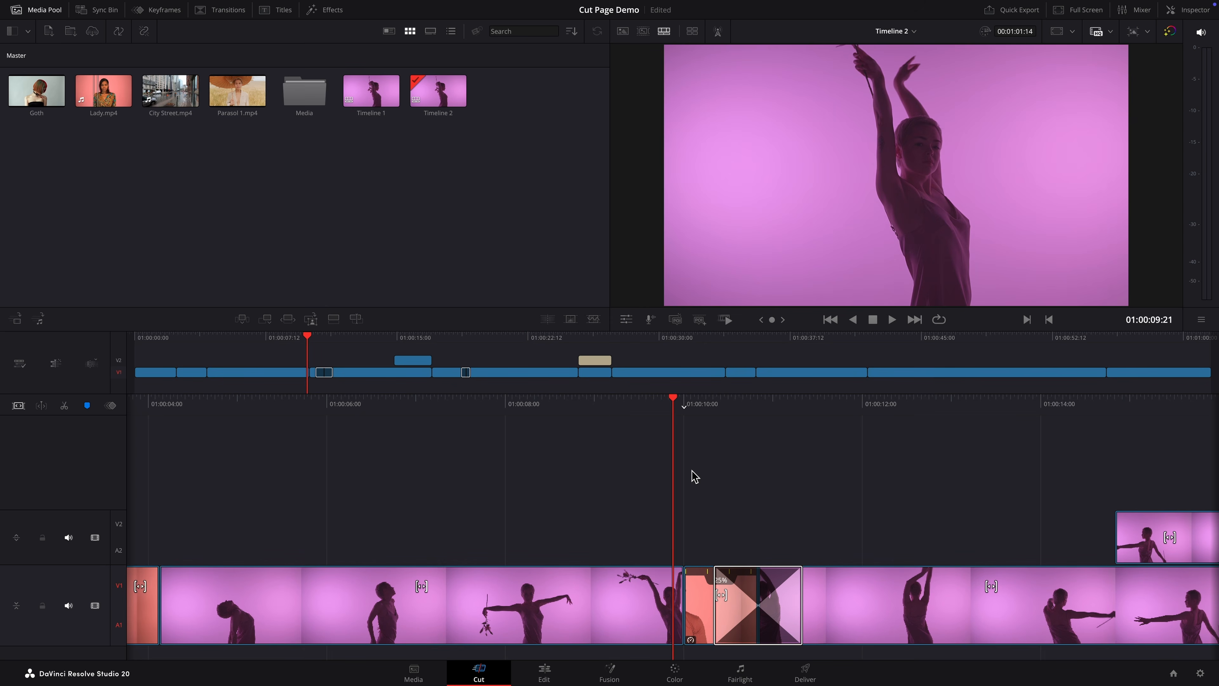
key("space")
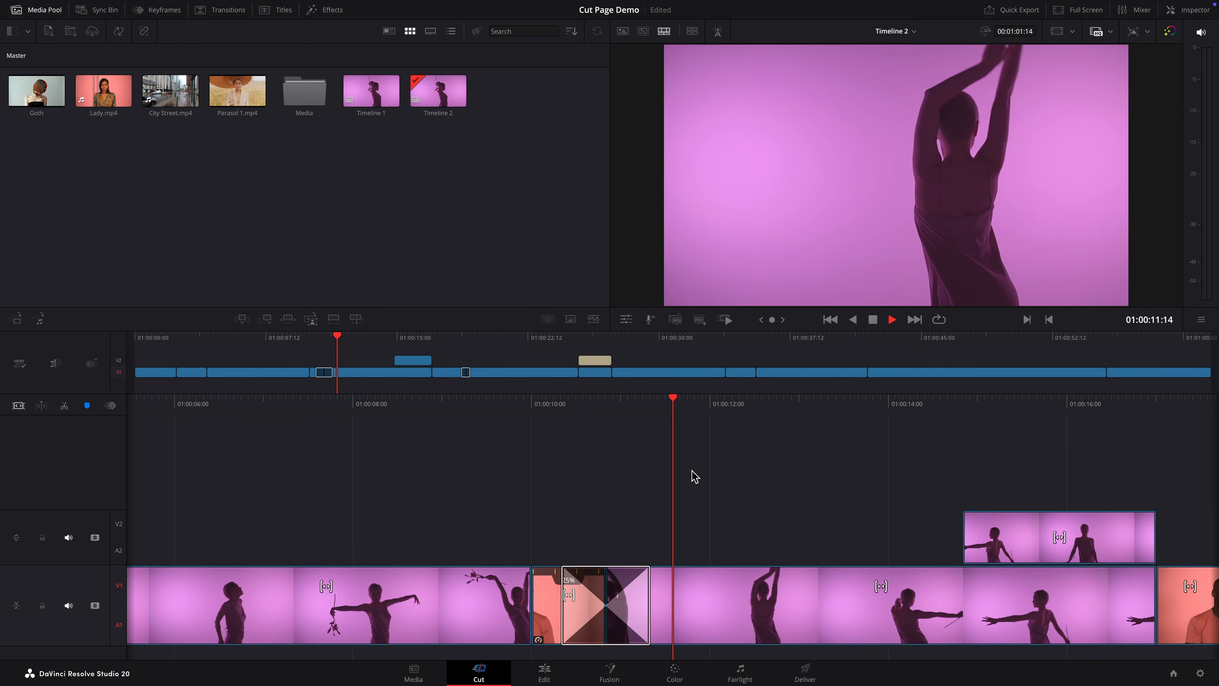
key("space")
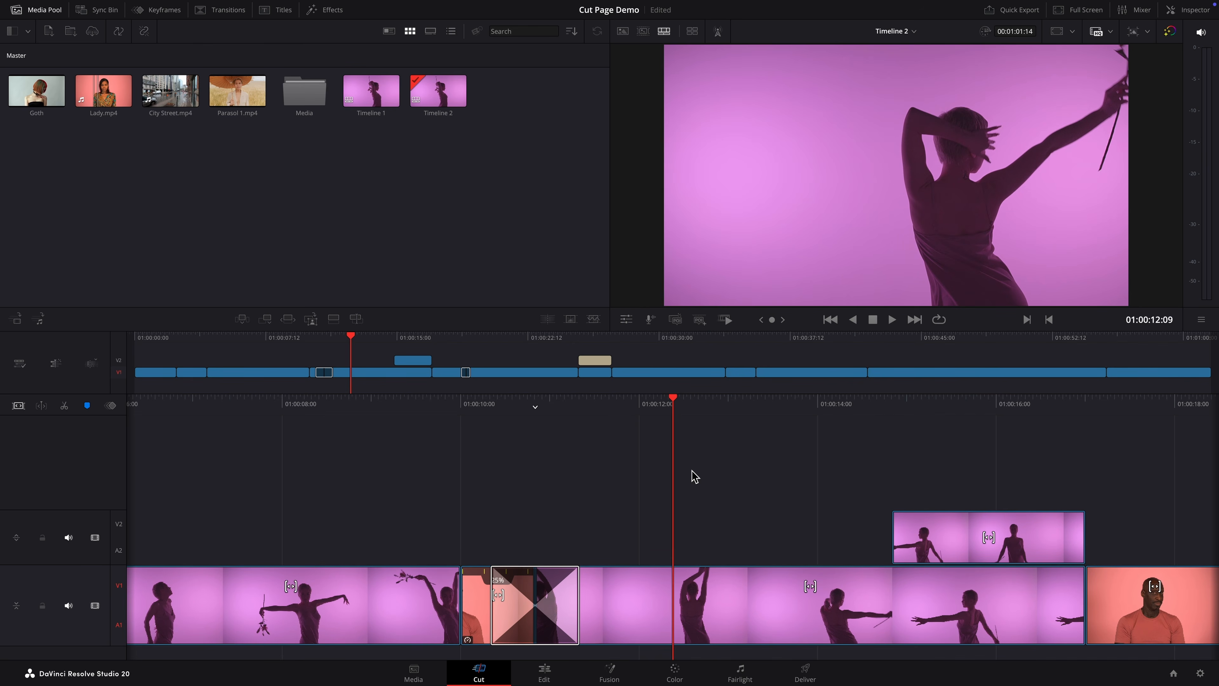
key("ctrl+z")
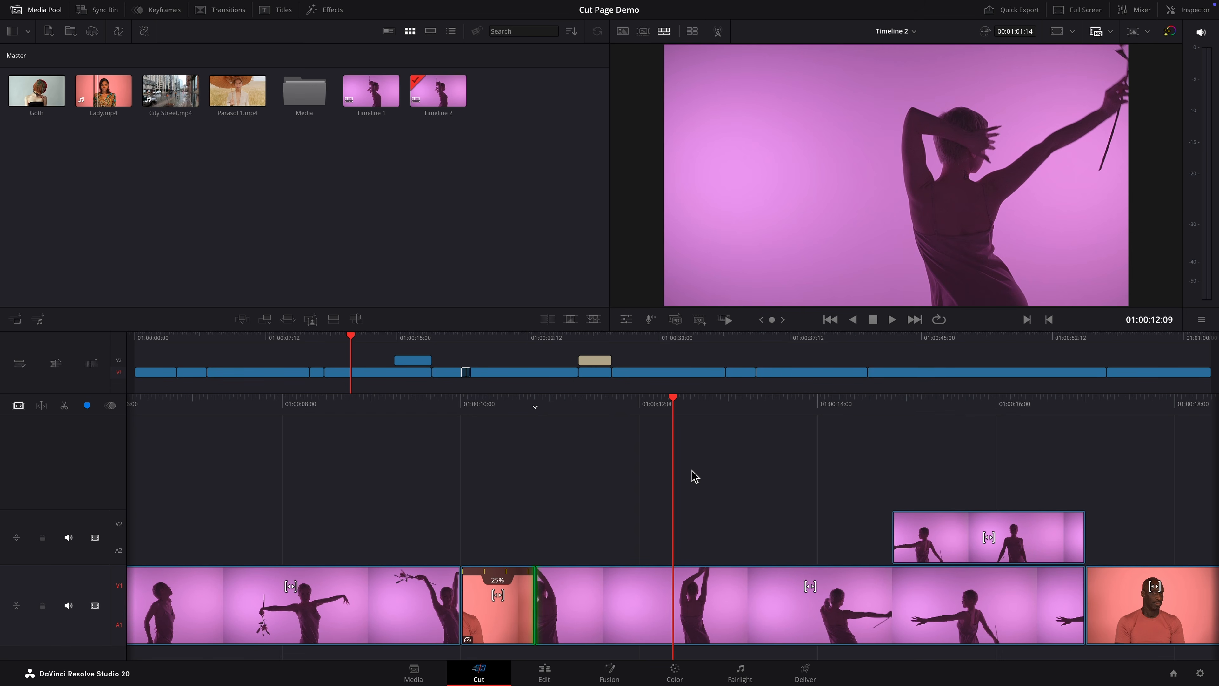
key("v")
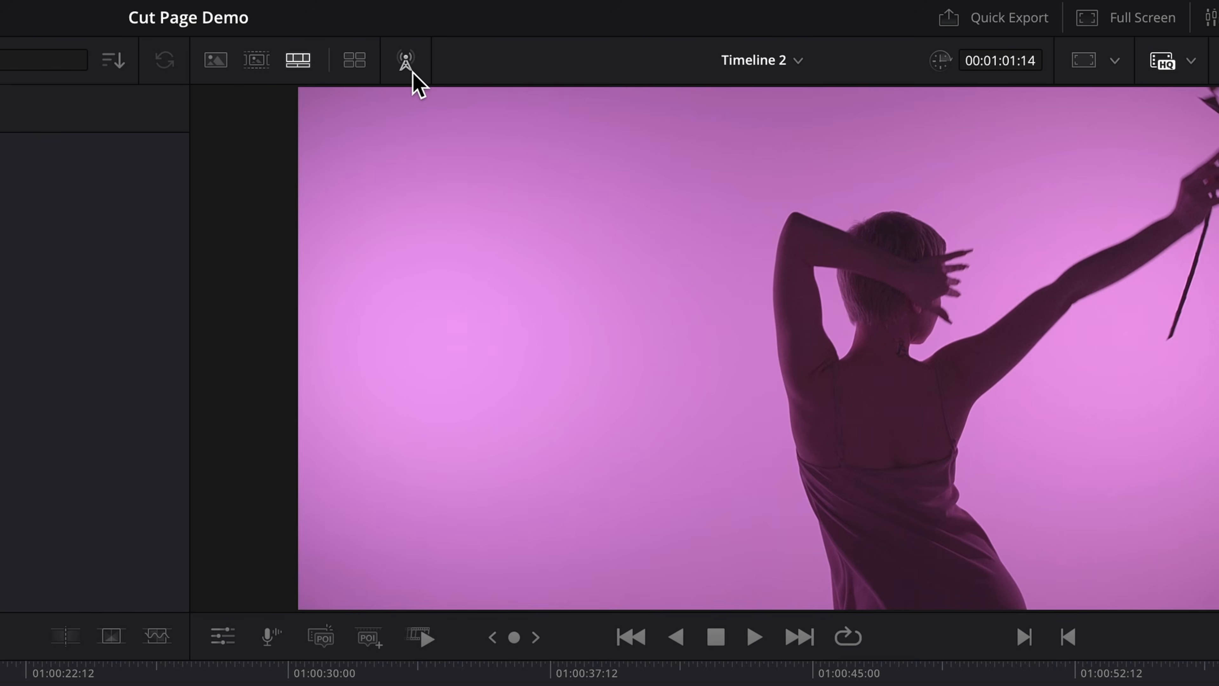
- Enable the live playout controls, cue and run Timeline 2 from its start, dump the playout, and play on normally
left_click(409, 67)
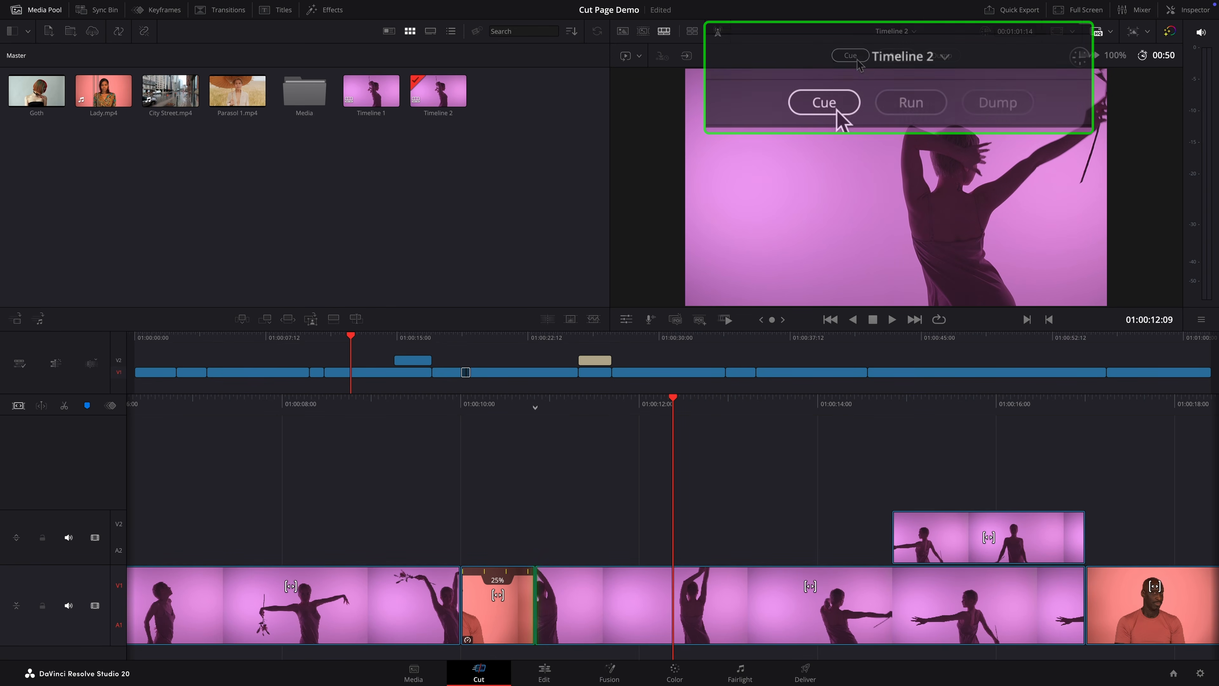
left_click(853, 56)
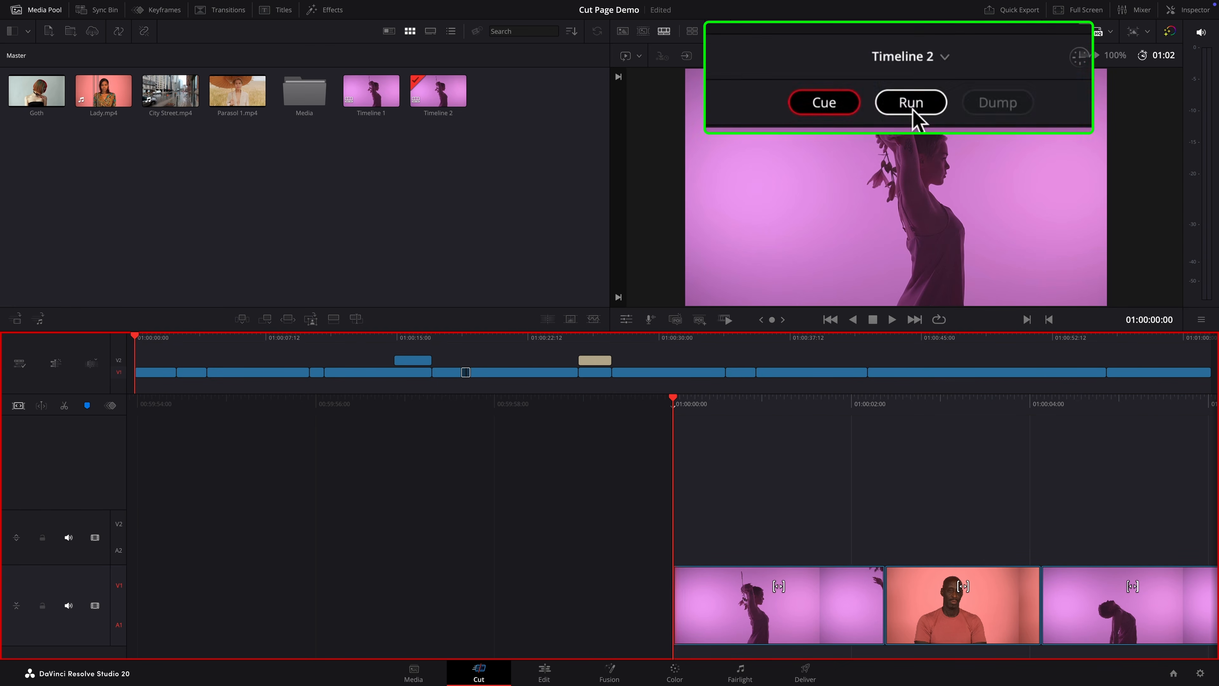
left_click(896, 56)
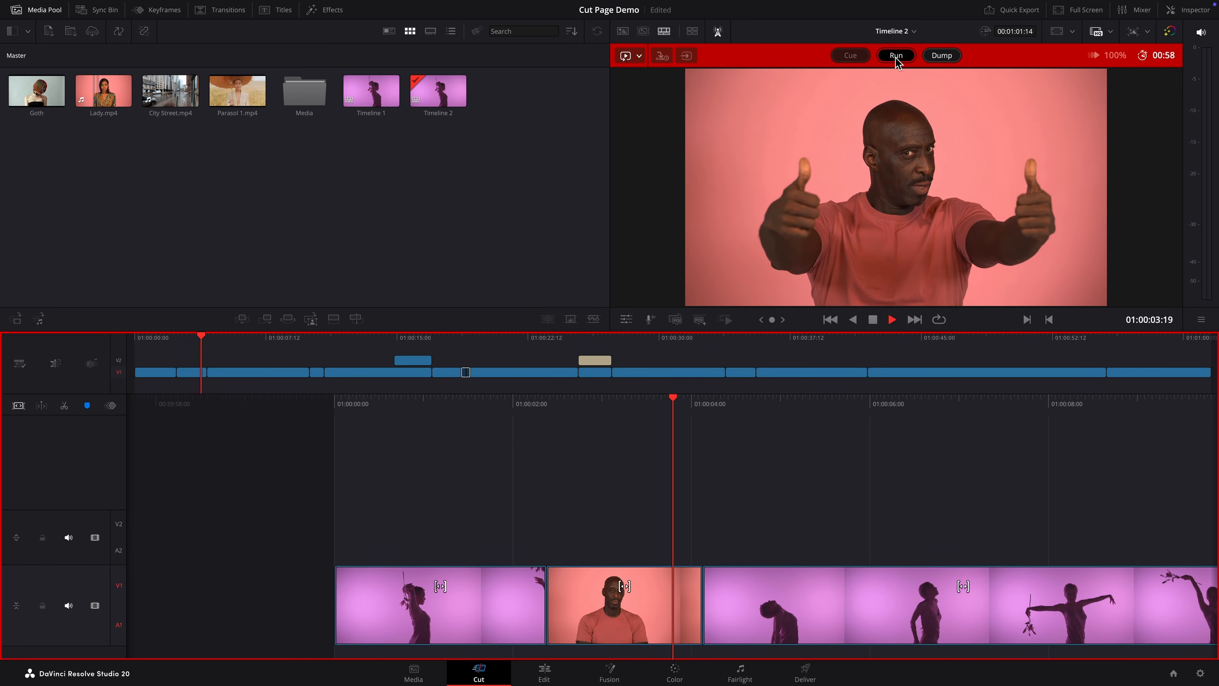
left_click(943, 56)
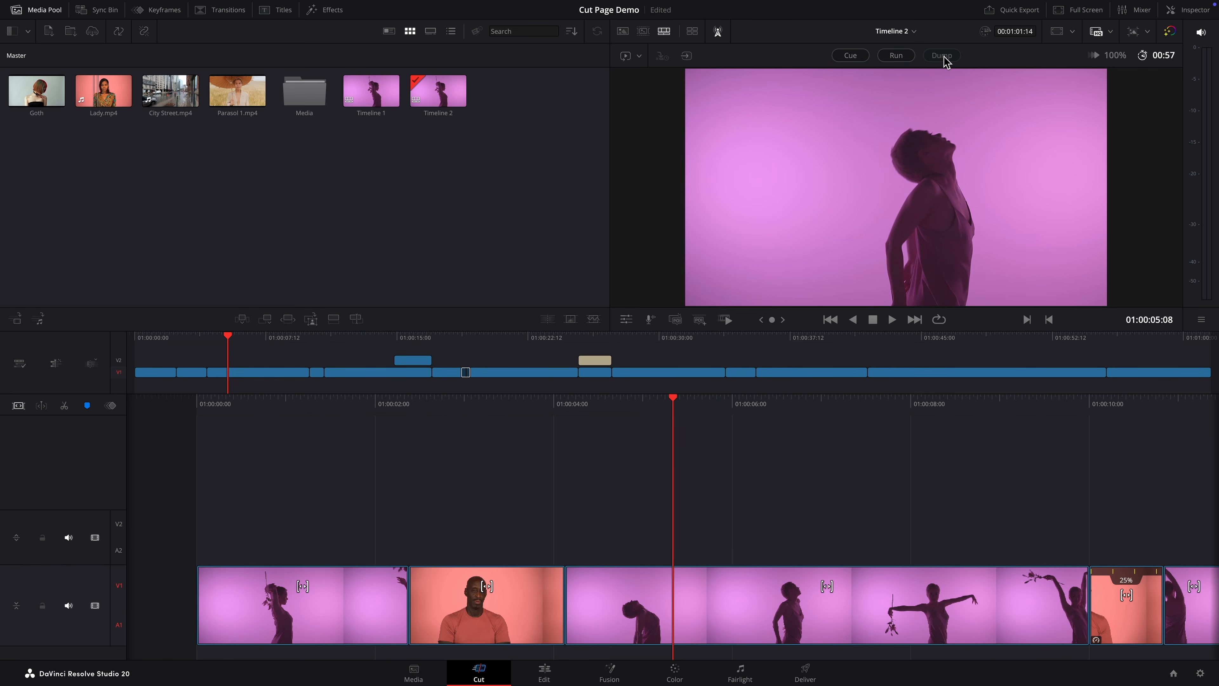
key("space")
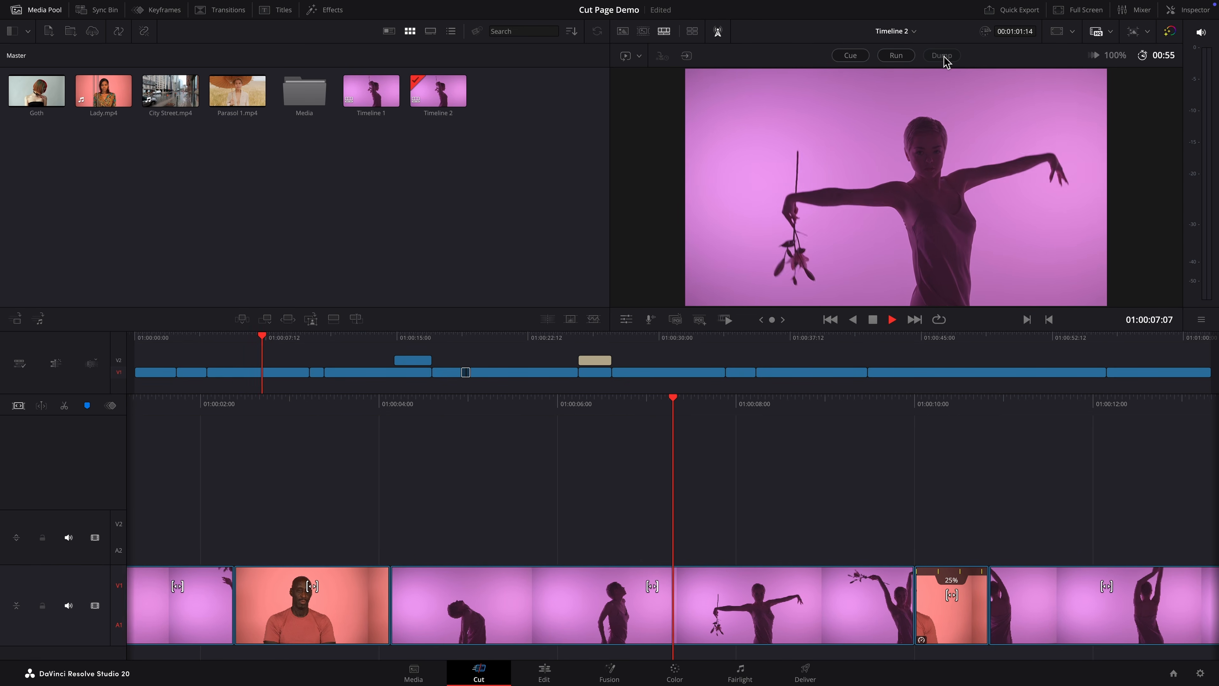
key("space")
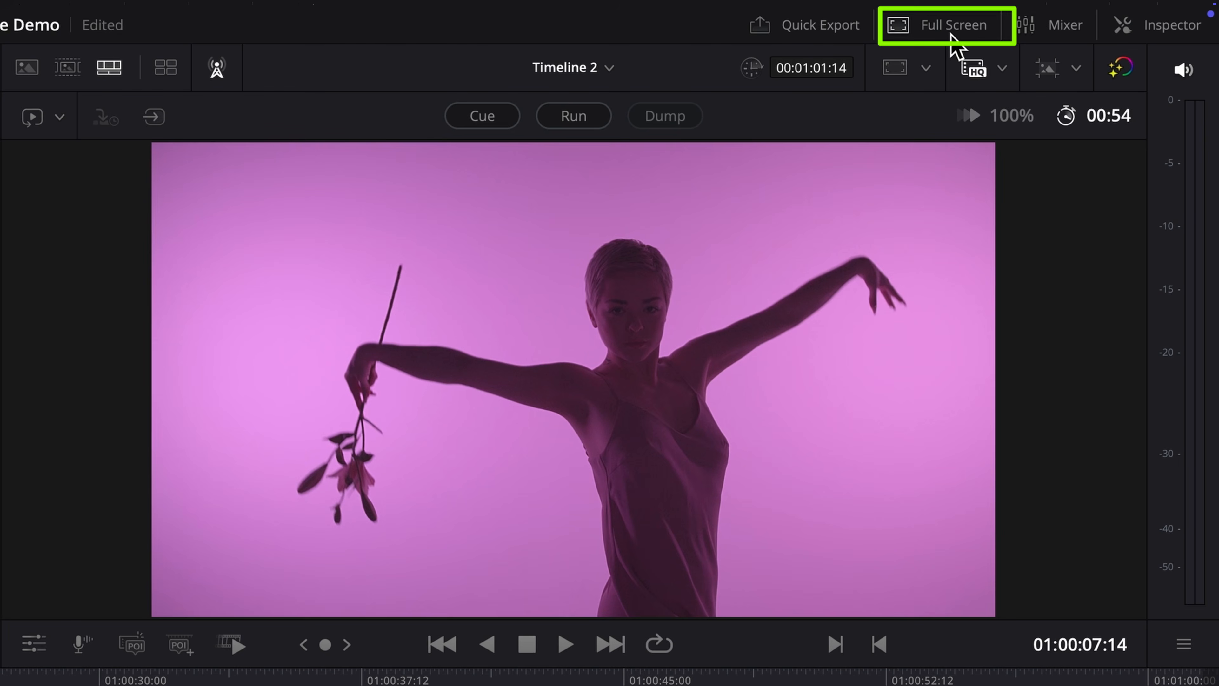
- Play Timeline 2 in full screen, return to the Cut page, and stop playback
left_click(951, 33)
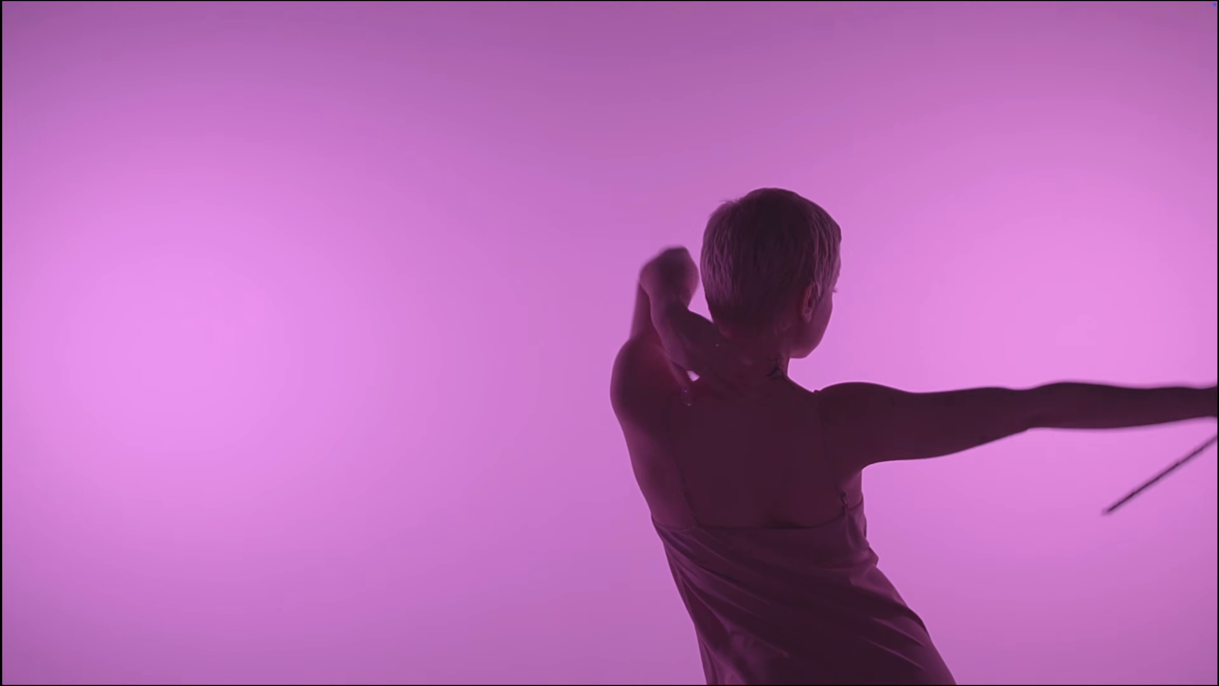
key("Escape")
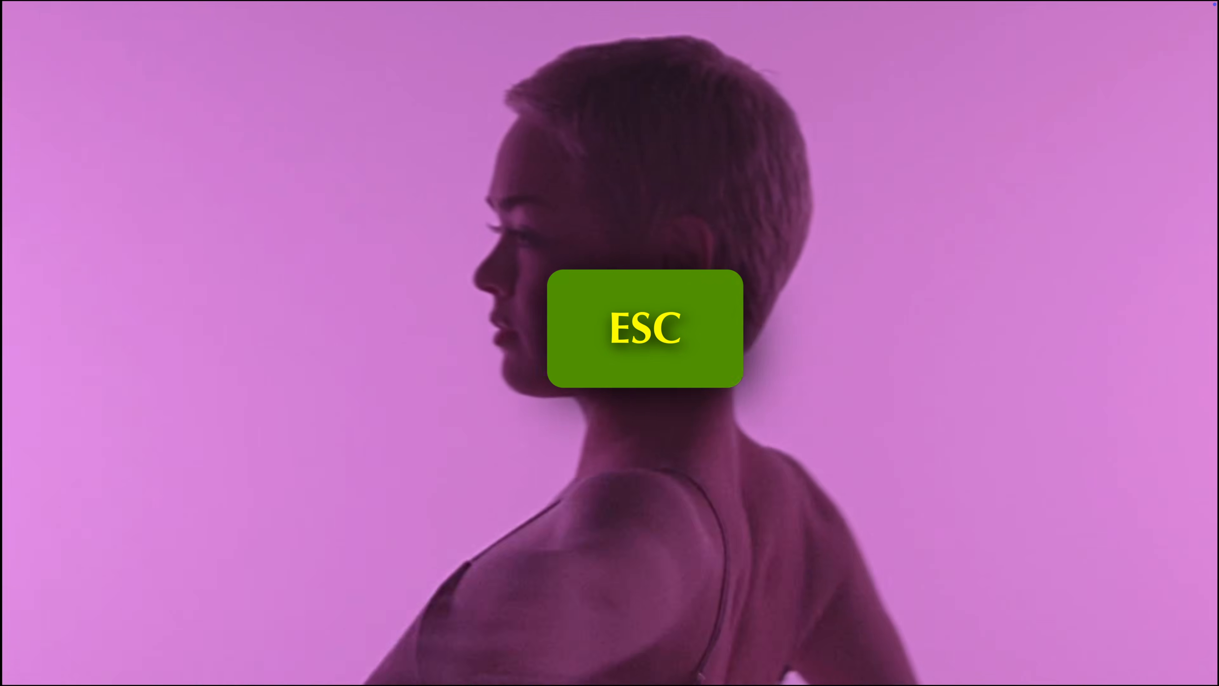
key("space")
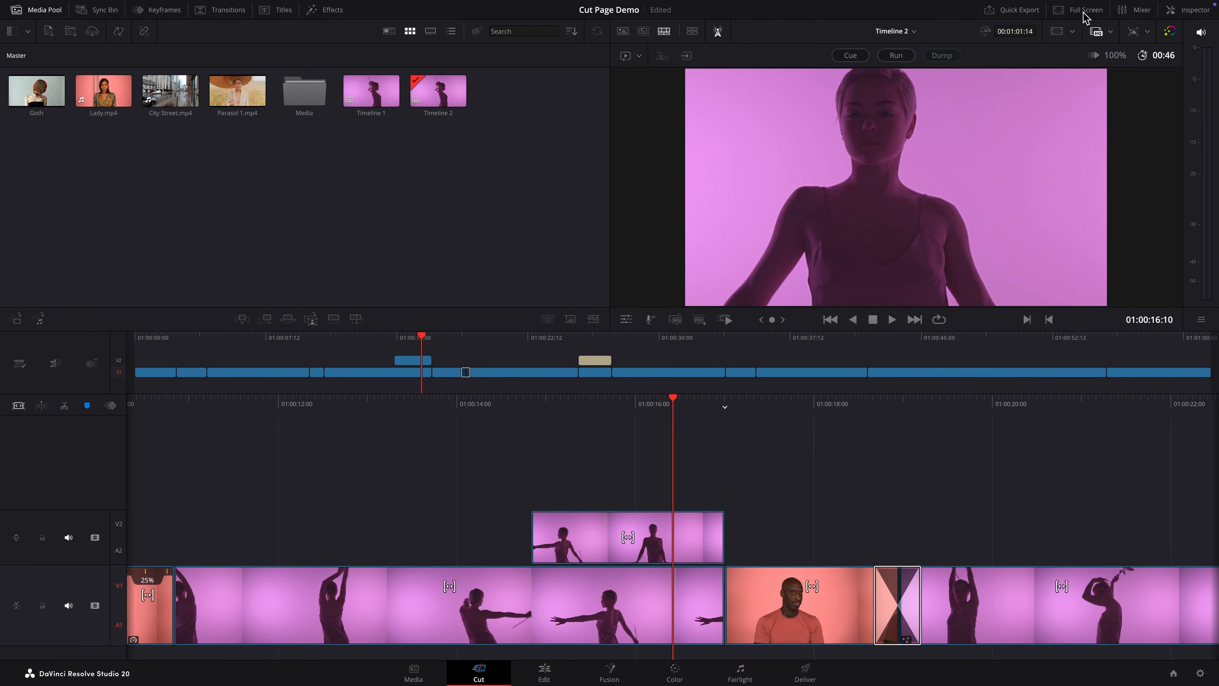
- Open the DaVinci Resolve Reference Manual
mouse_move(663, 6)
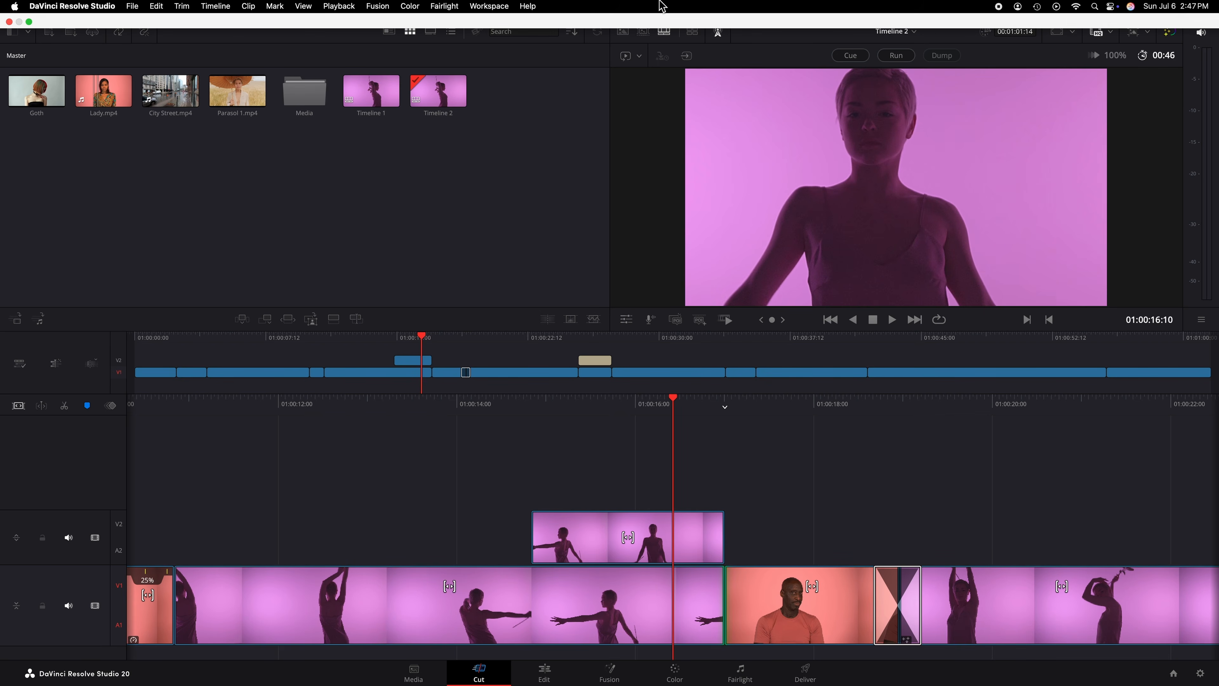
left_click(534, 6)
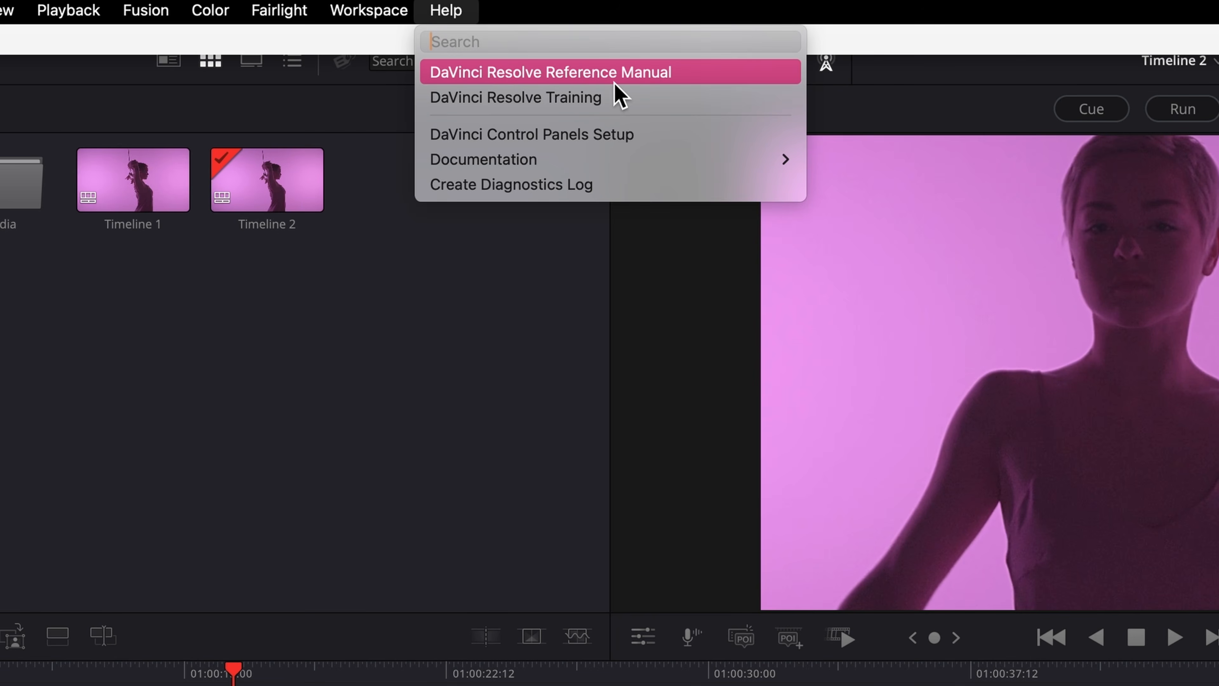